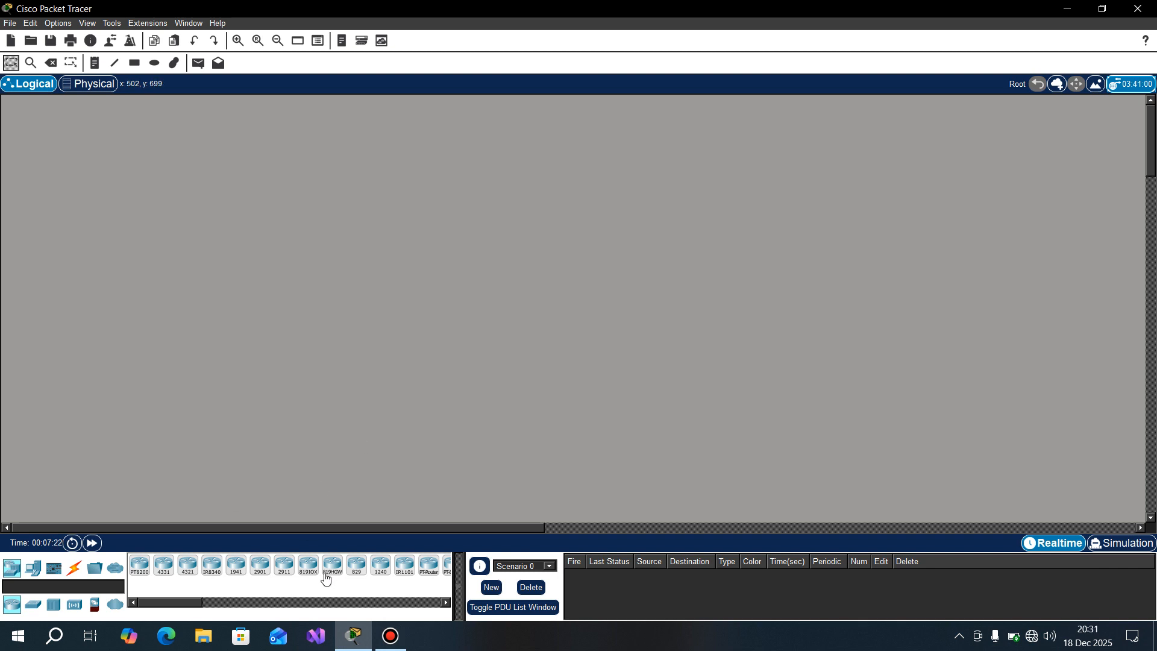
Step: Place an 819HG-4G-IOX router just right of the workspace centre and a 2960 switch to the right of it
drag(308, 566, 716, 299)
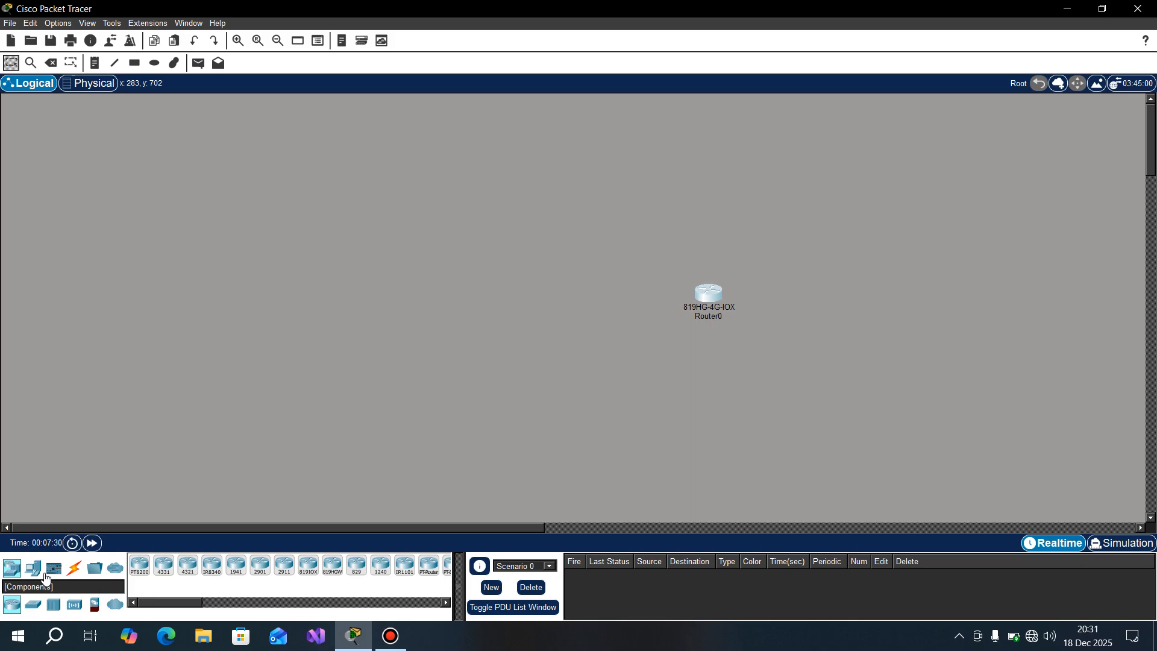
click(33, 604)
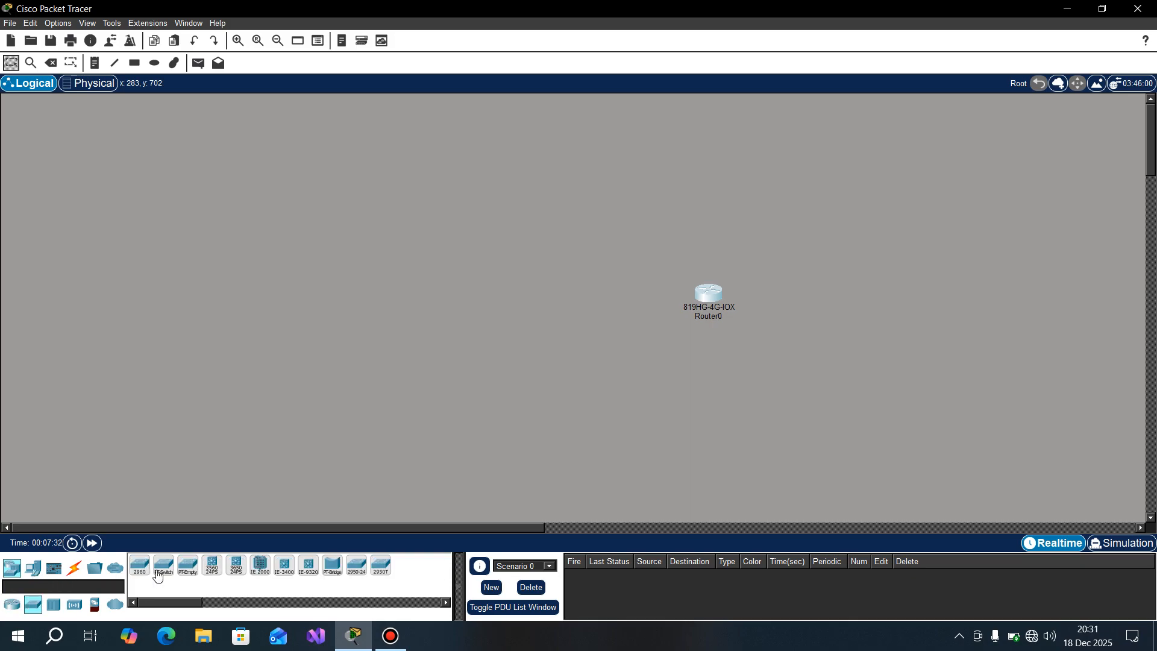
drag(139, 567, 846, 306)
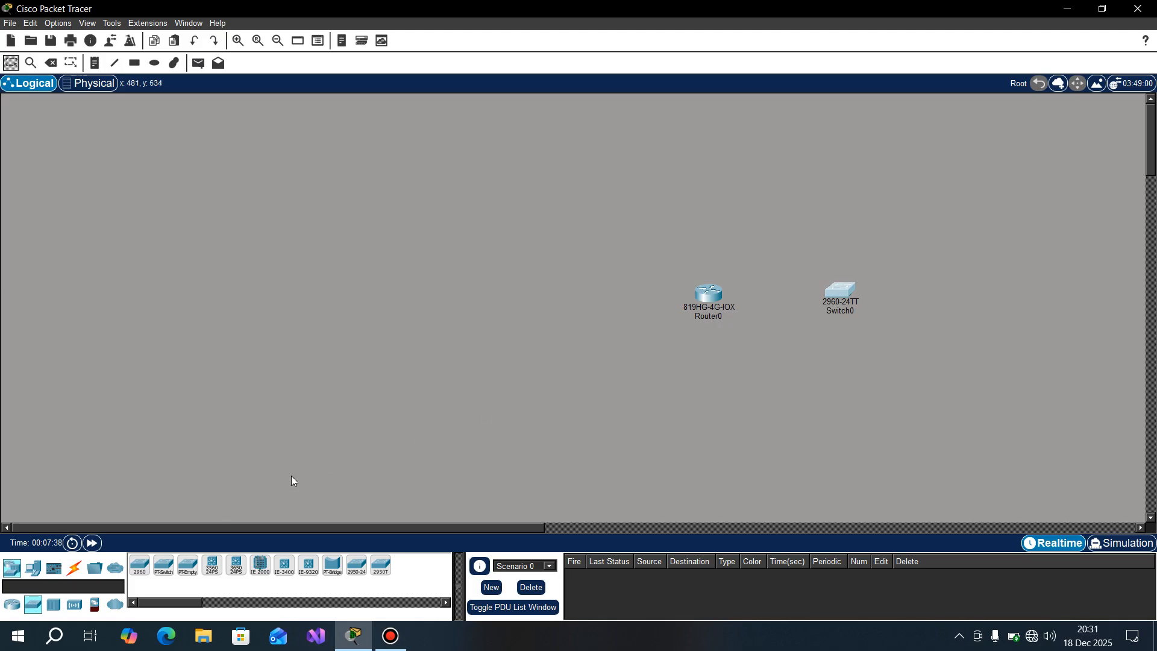
Step: Place an AP-PT access point above the switch and a CO Server on the far left side of the topology
click(73, 606)
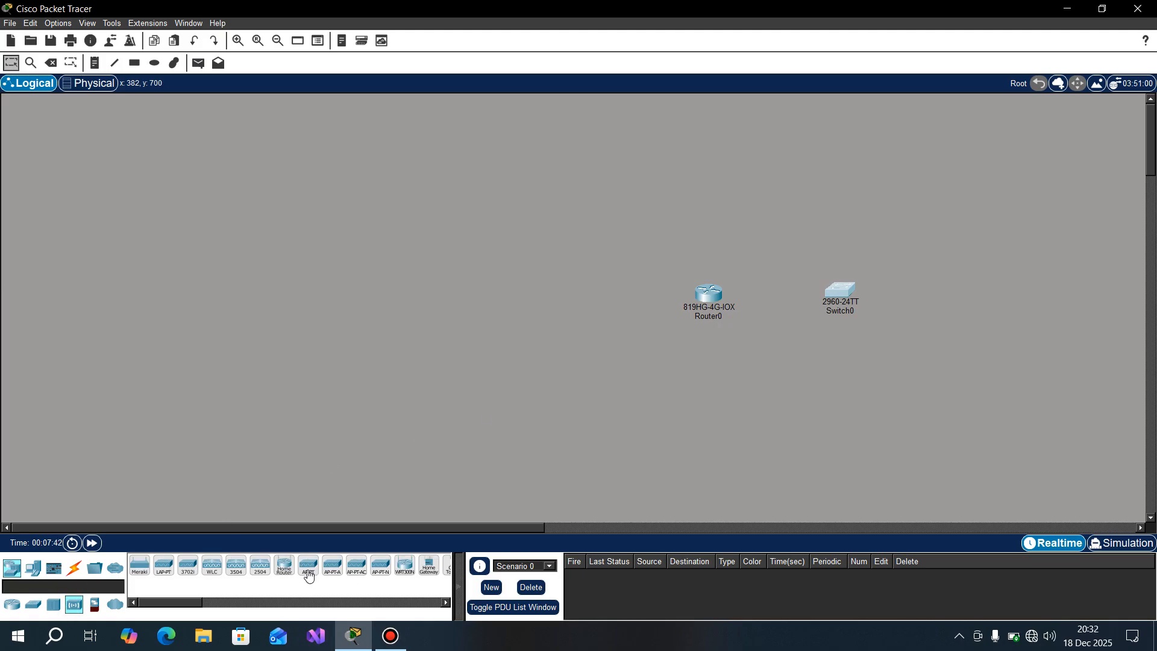
drag(309, 577, 459, 447)
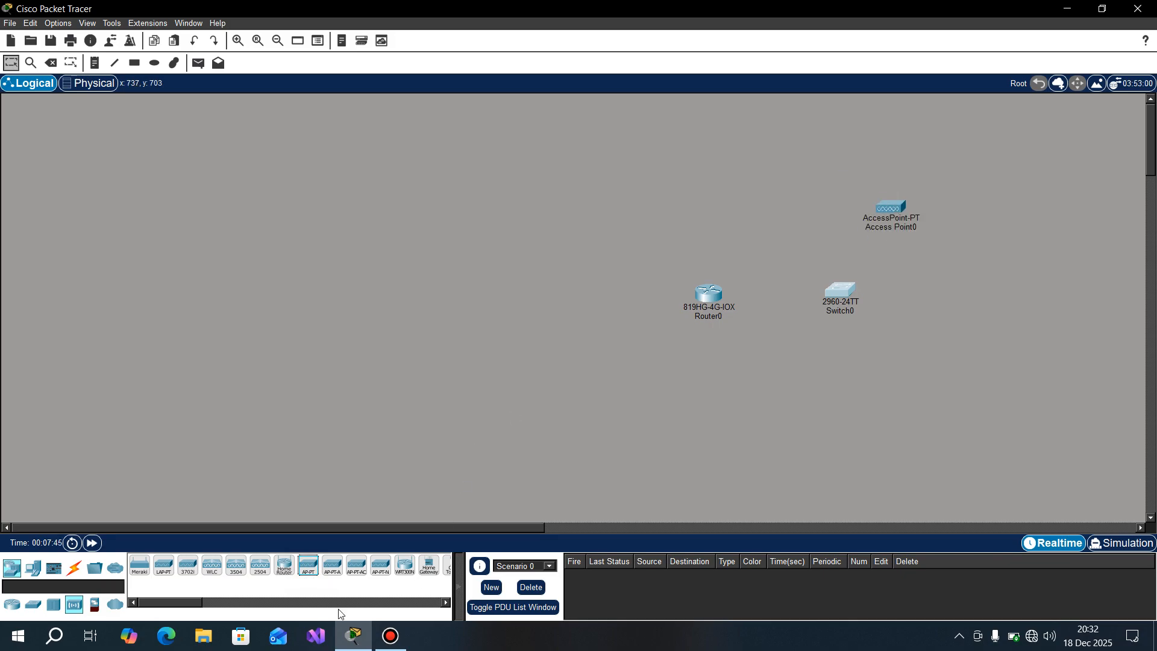
click(208, 605)
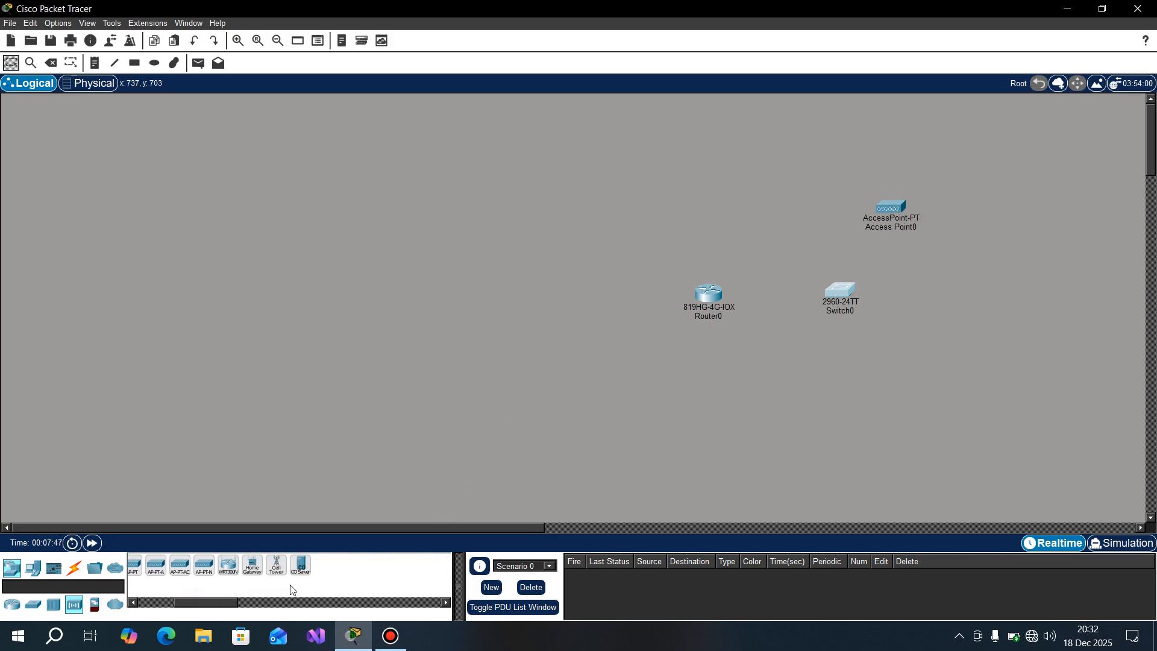
drag(302, 572, 306, 349)
click(155, 326)
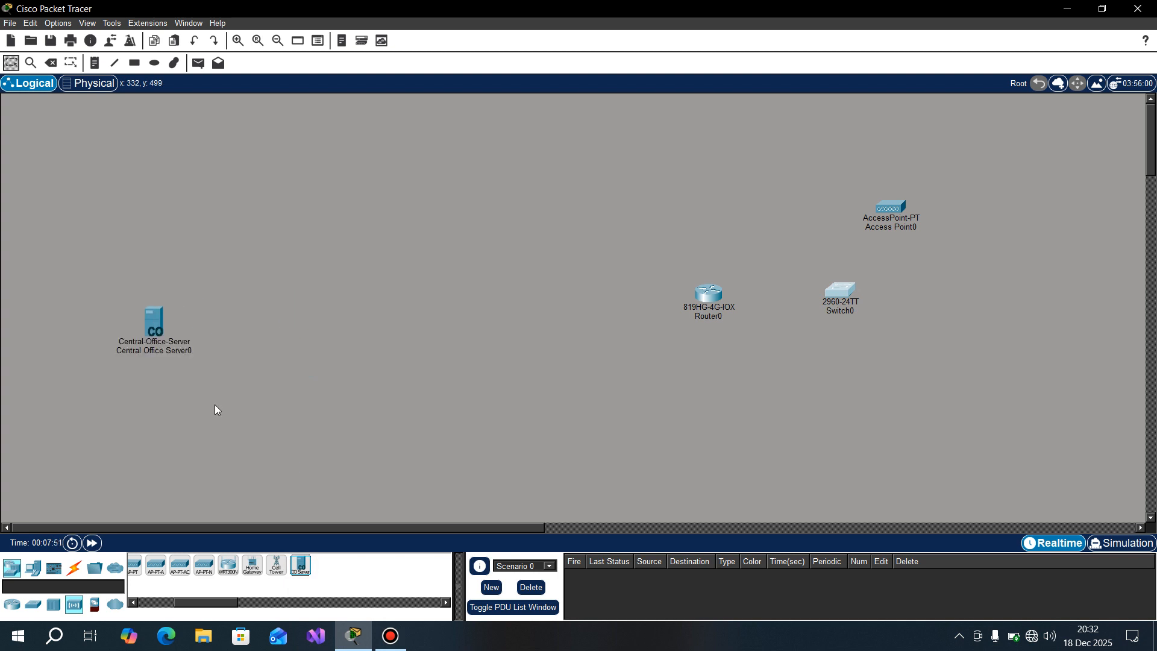
Step: Place a Cell Tower to the right of the central office server, at about the same height
click(304, 570)
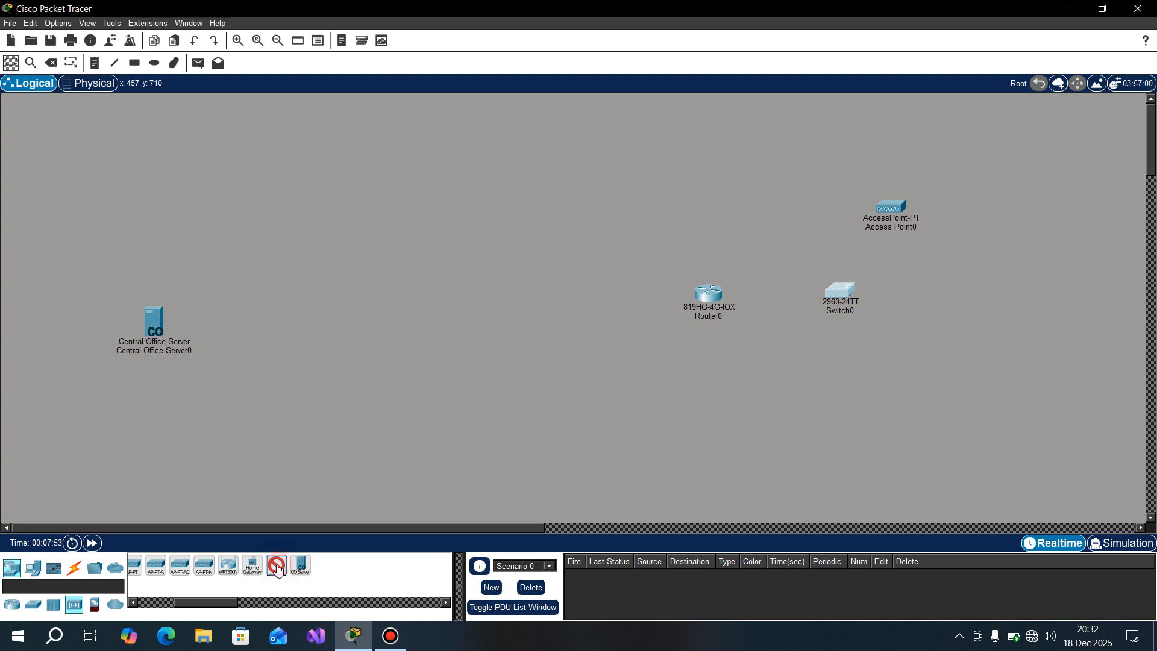
click(292, 323)
drag(296, 321, 354, 301)
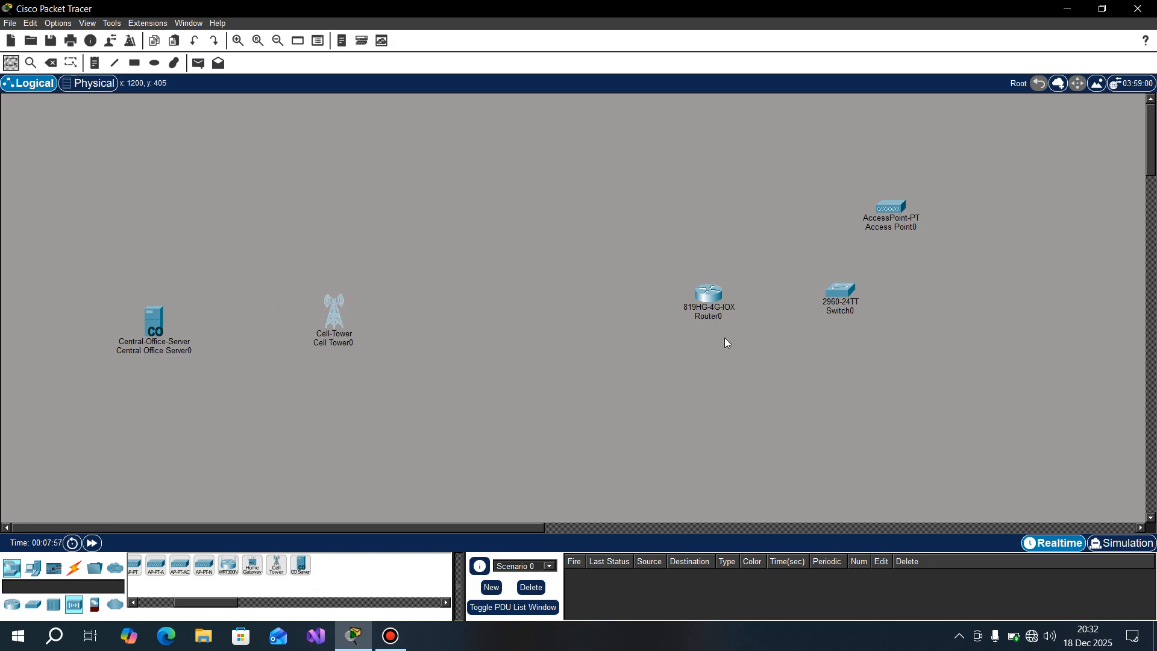
Step: Shift the router and switch slightly downward and move the access point a little to the right
drag(709, 295, 709, 313)
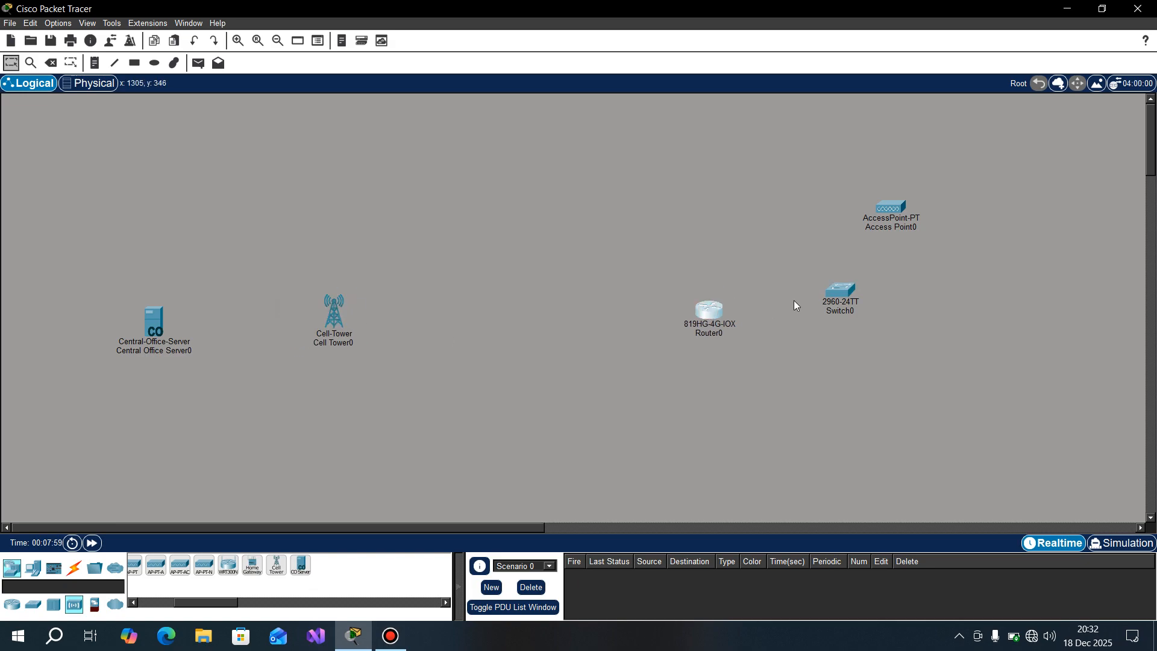
drag(835, 300, 846, 316)
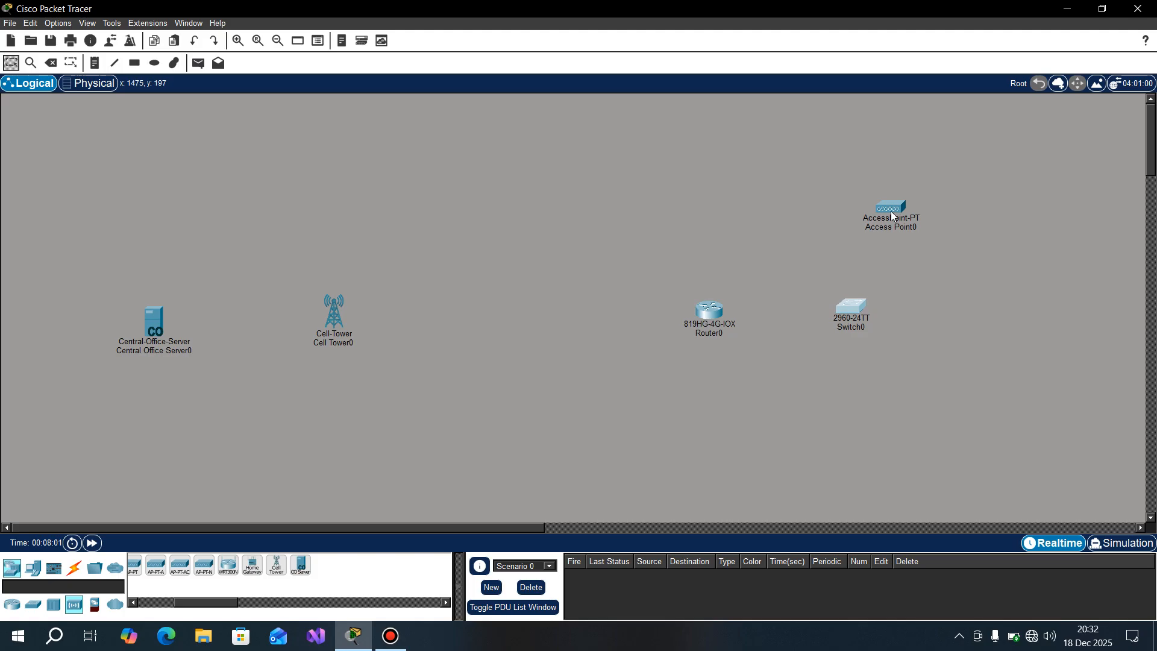
drag(891, 208, 915, 208)
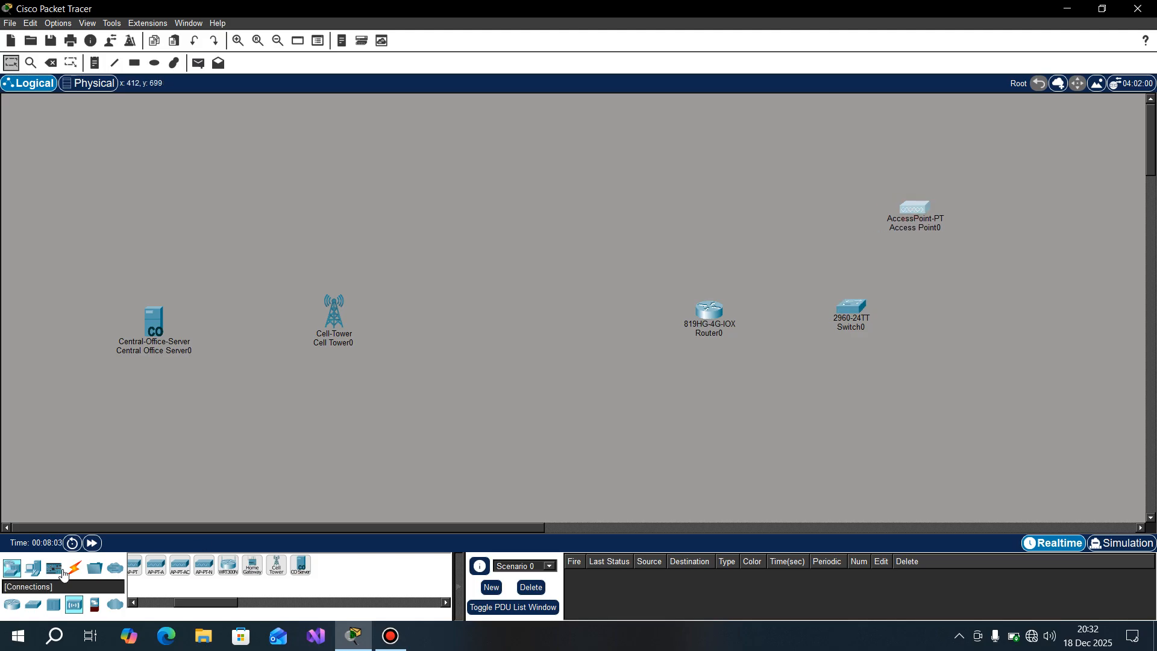
Step: Add a laptop to the right of the access point and a PC to the lower right of the switch, nudging the switch slightly downward
click(33, 568)
drag(171, 573, 1054, 200)
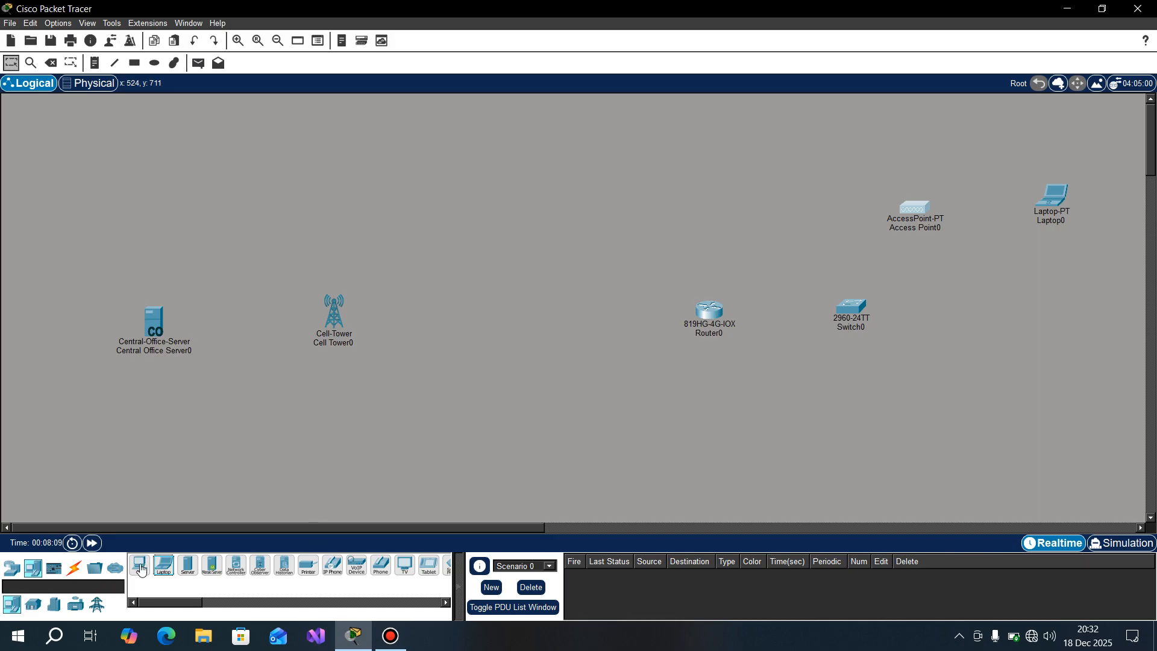
drag(140, 565, 736, 436)
drag(1036, 338, 1071, 368)
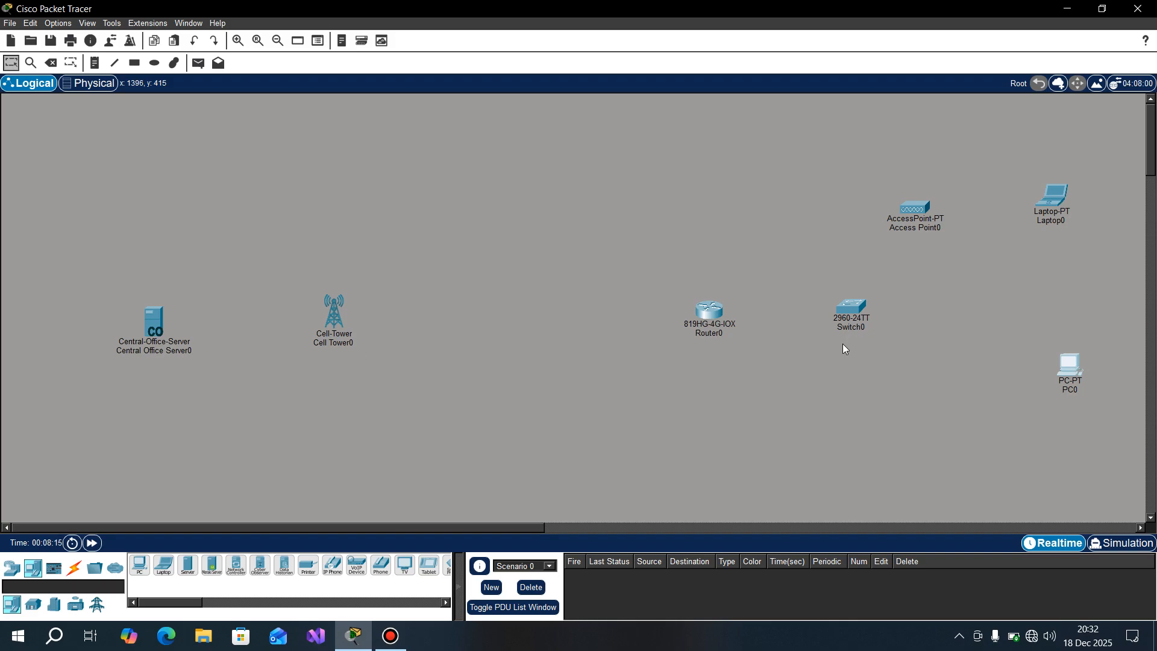
drag(856, 310, 859, 321)
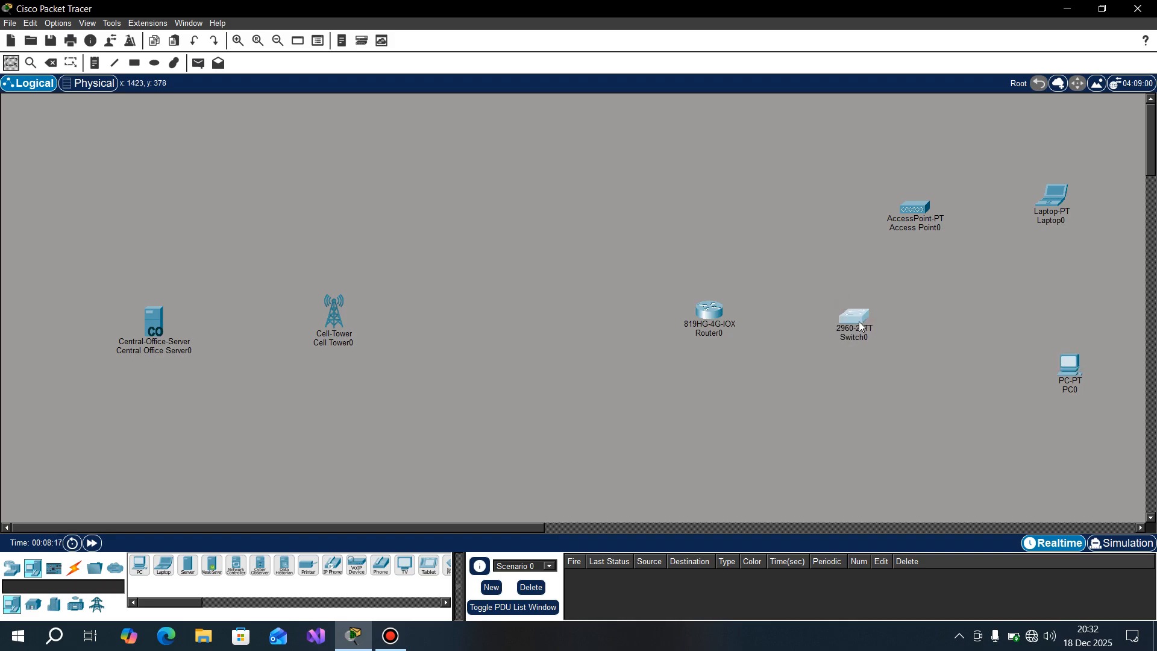
drag(1074, 369, 1062, 365)
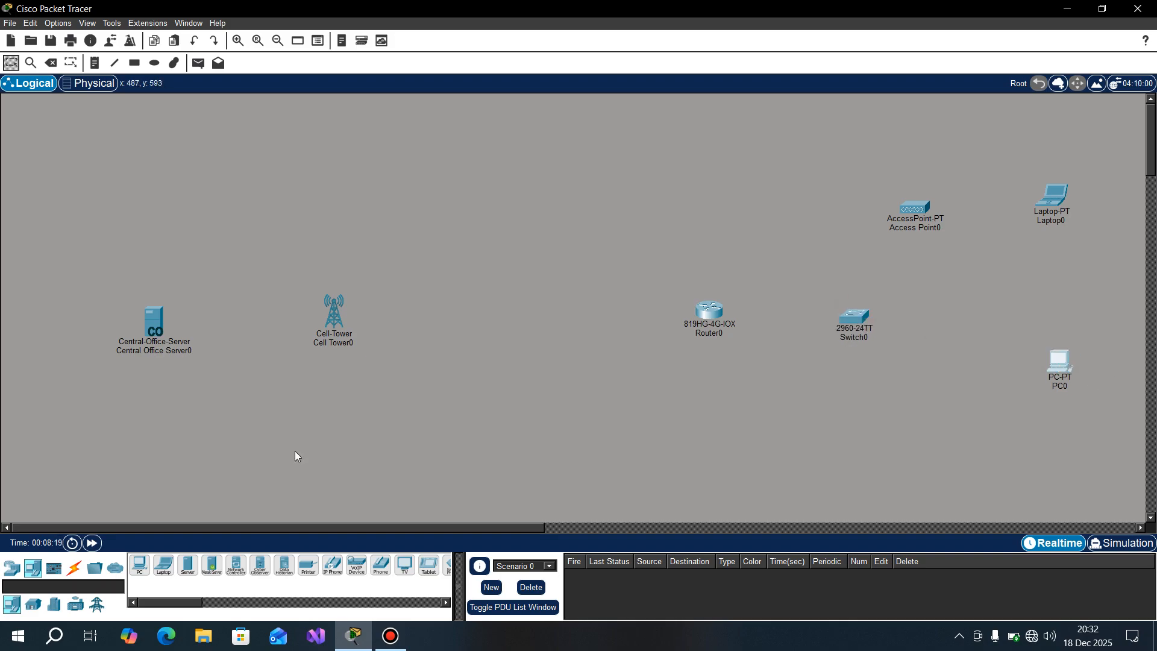
Step: Connect the router to FastEthernet0/1 of the switch with a copper straight-through cable
click(74, 568)
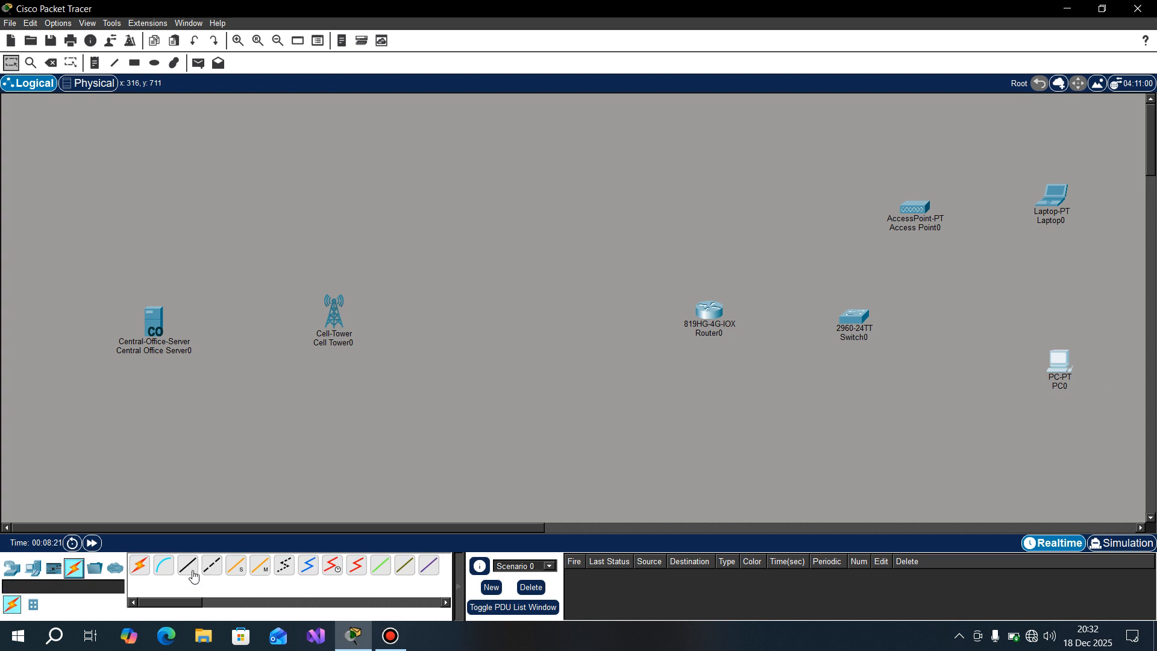
click(192, 574)
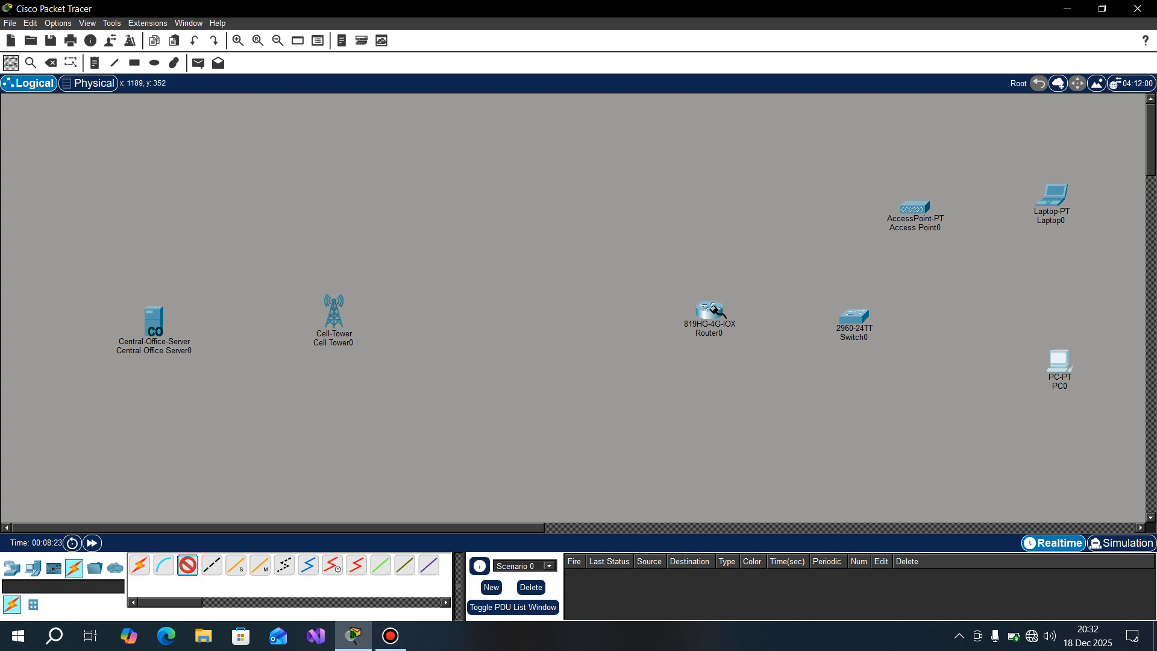
click(714, 311)
click(754, 345)
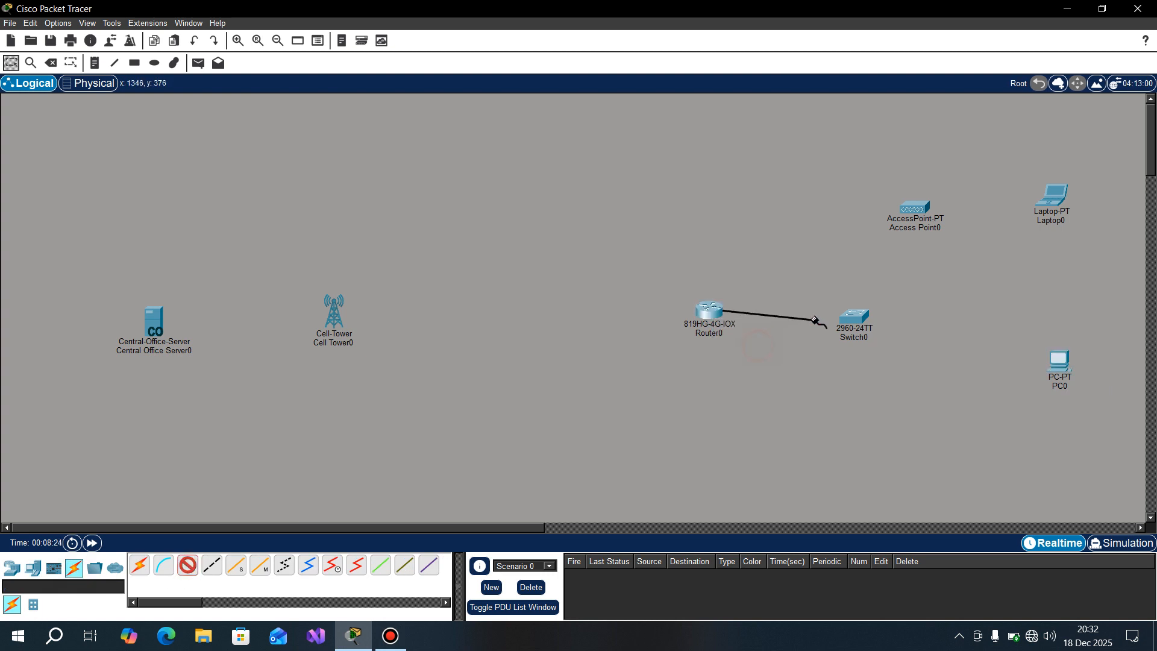
click(856, 315)
click(904, 27)
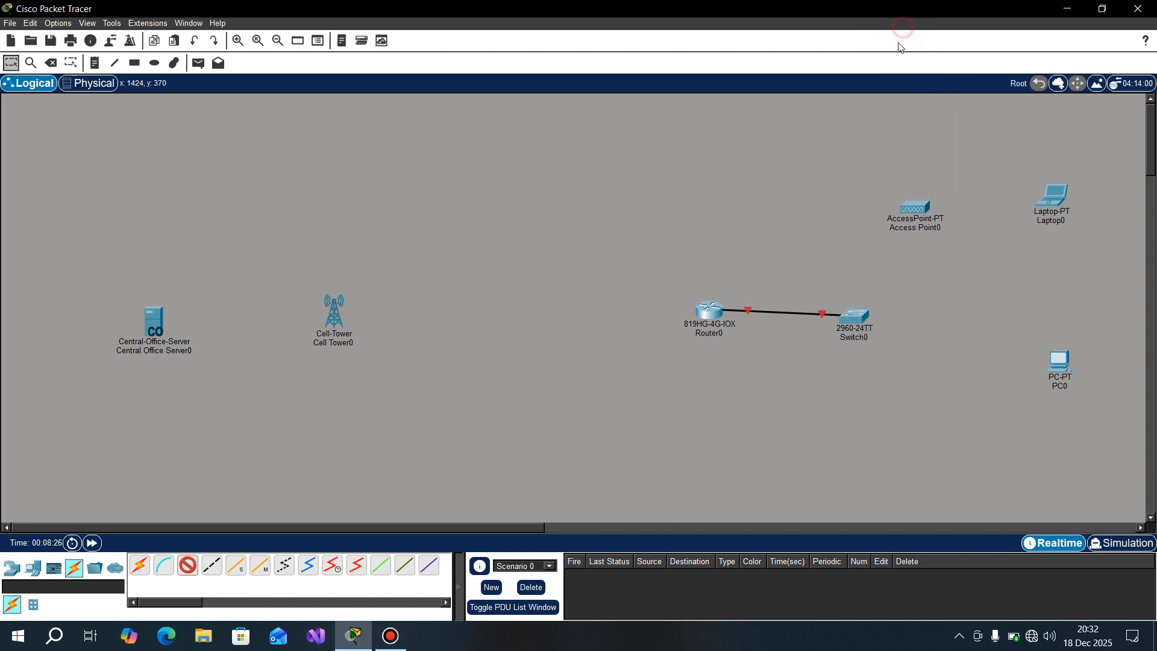
Step: Connect FastEthernet0/2 of the switch to Port 0 of the access point with a copper straight-through cable
click(856, 314)
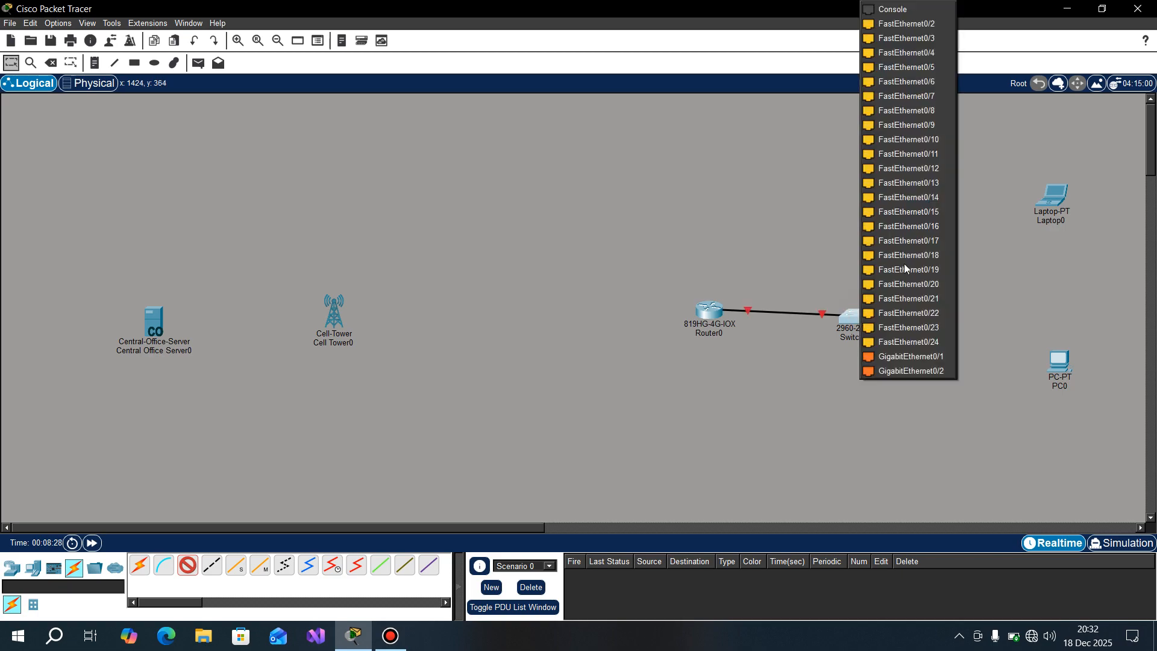
click(914, 28)
click(915, 208)
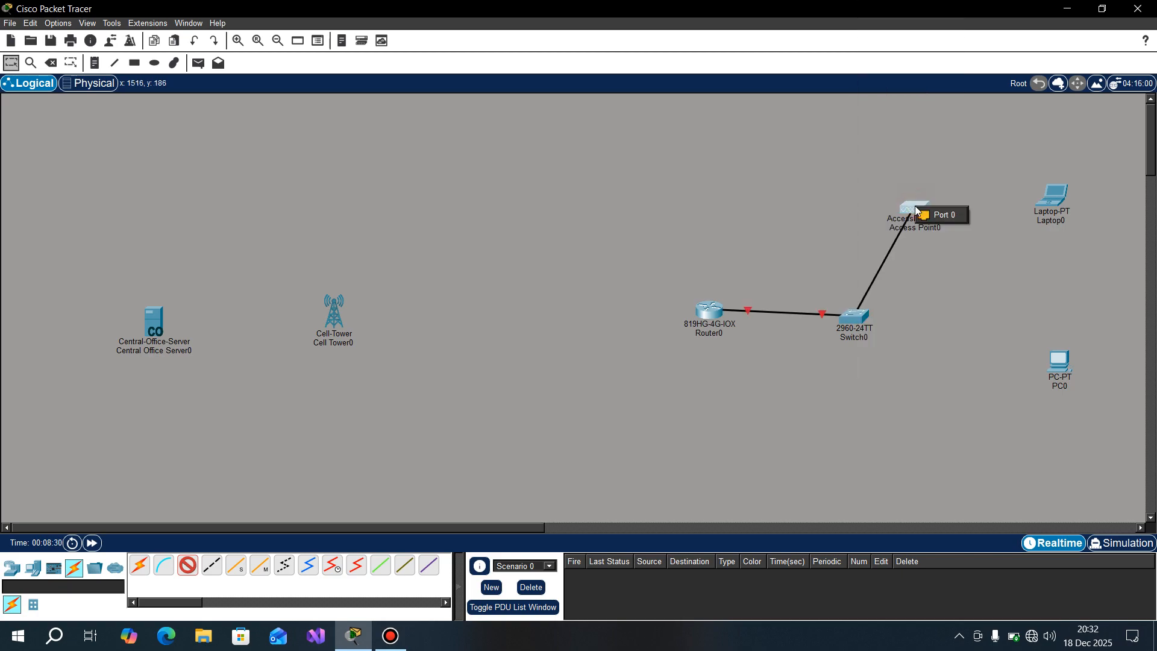
click(940, 216)
Step: Connect FastEthernet0/3 of the switch to the PC with a copper straight-through cable
click(859, 323)
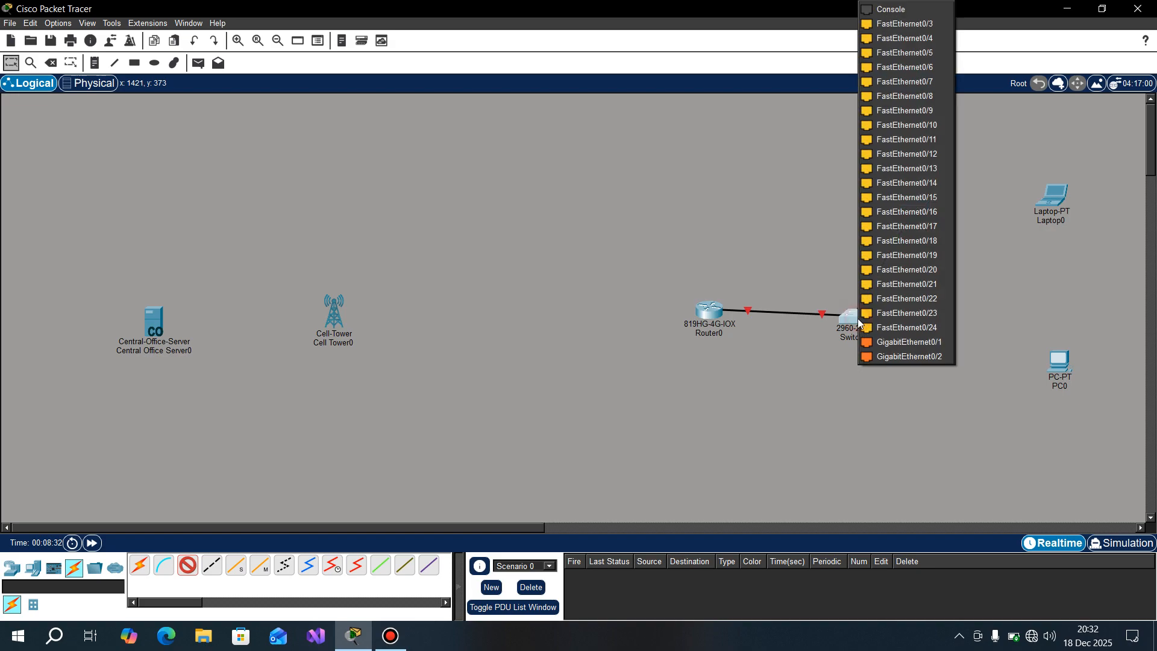
click(892, 24)
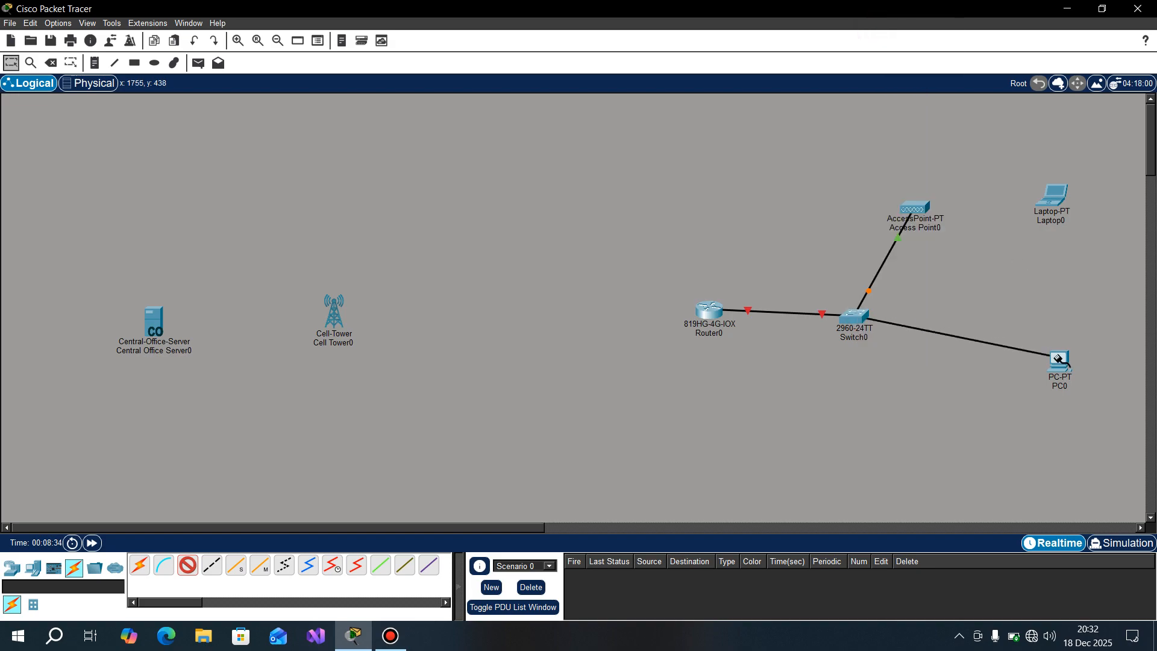
click(1058, 359)
click(1102, 410)
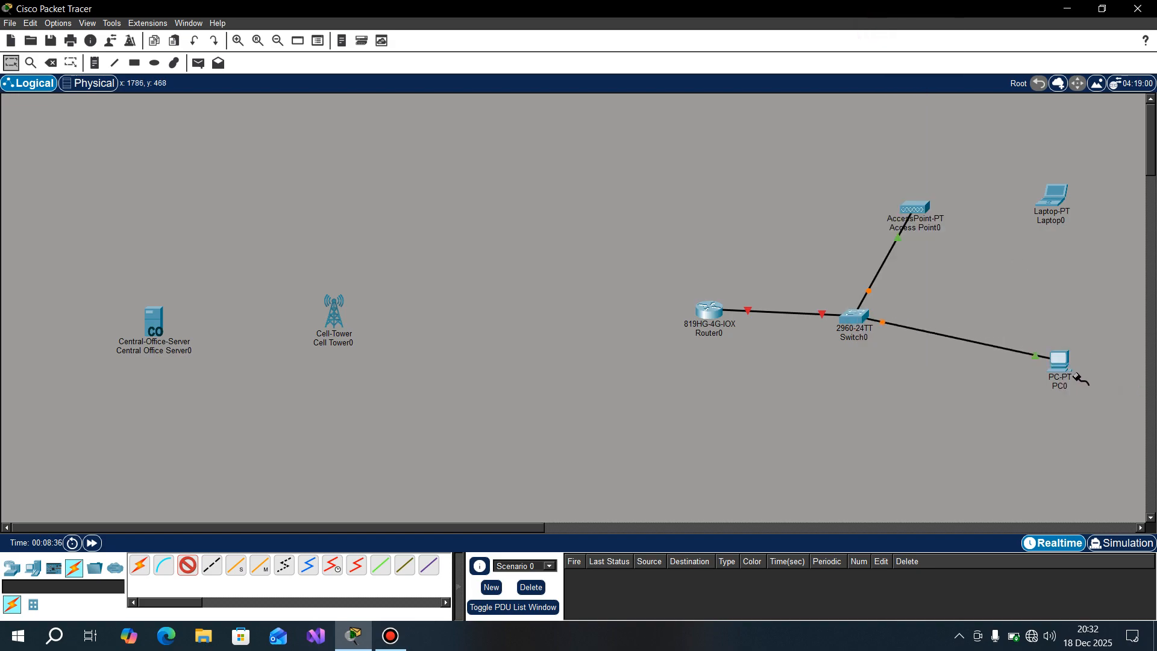
Step: Tidy the layout by moving the PC closer to the switch, the router slightly down and the laptop slightly up and left
drag(1064, 365, 1028, 377)
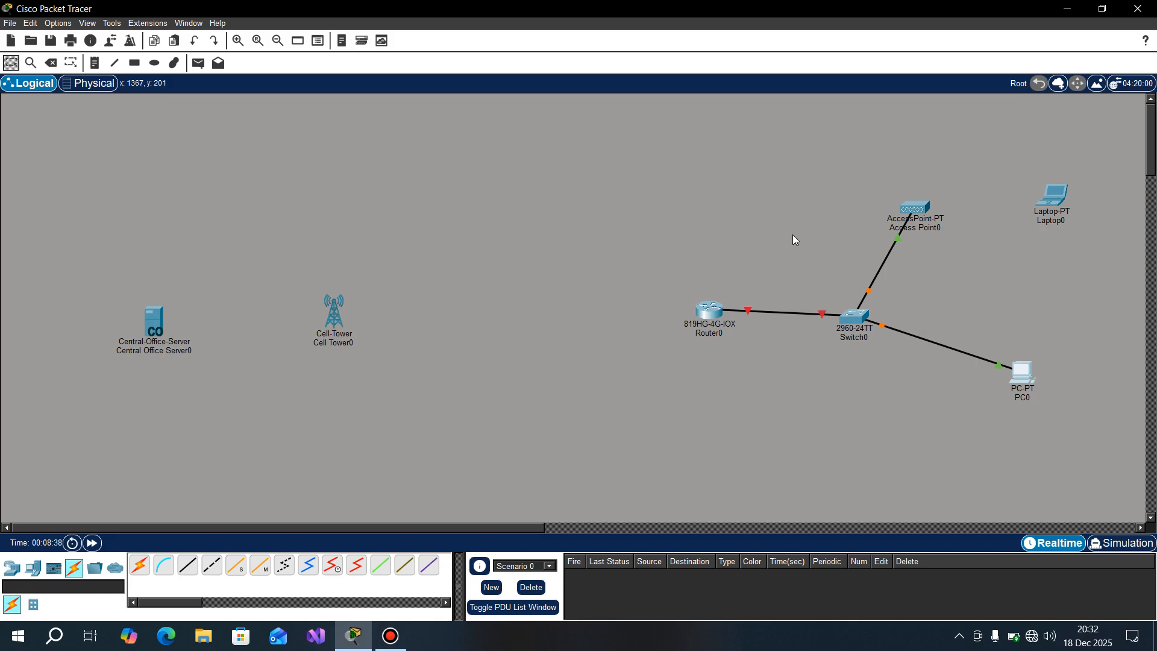
drag(711, 319, 710, 329)
click(1026, 374)
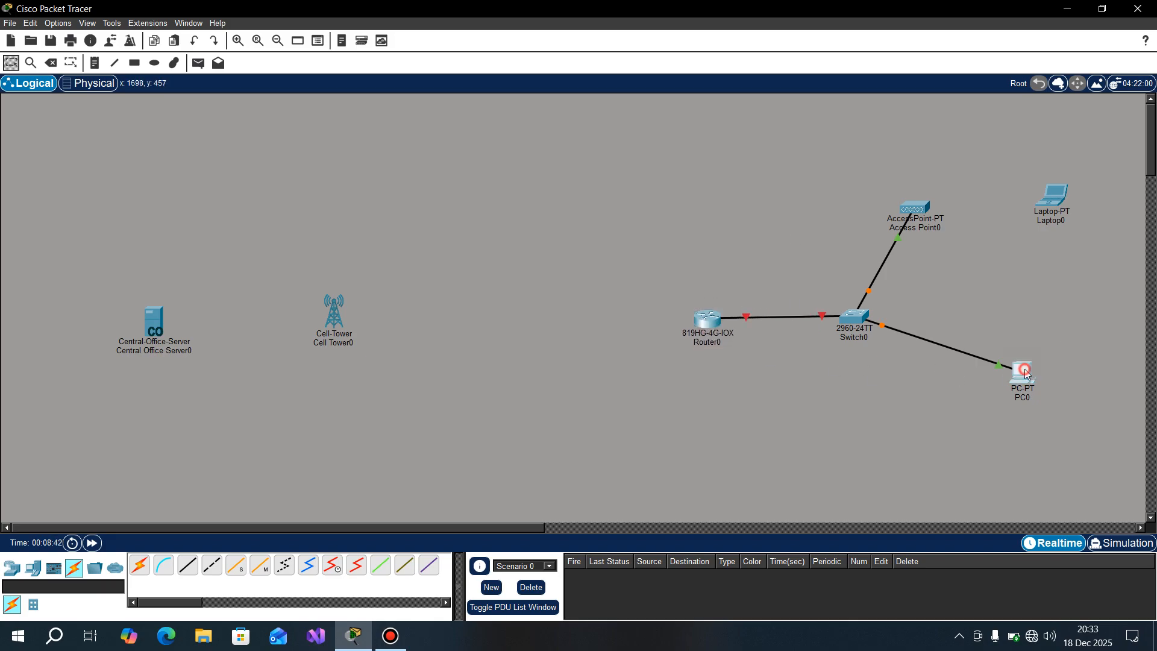
drag(1026, 374, 995, 384)
drag(1062, 196, 1052, 191)
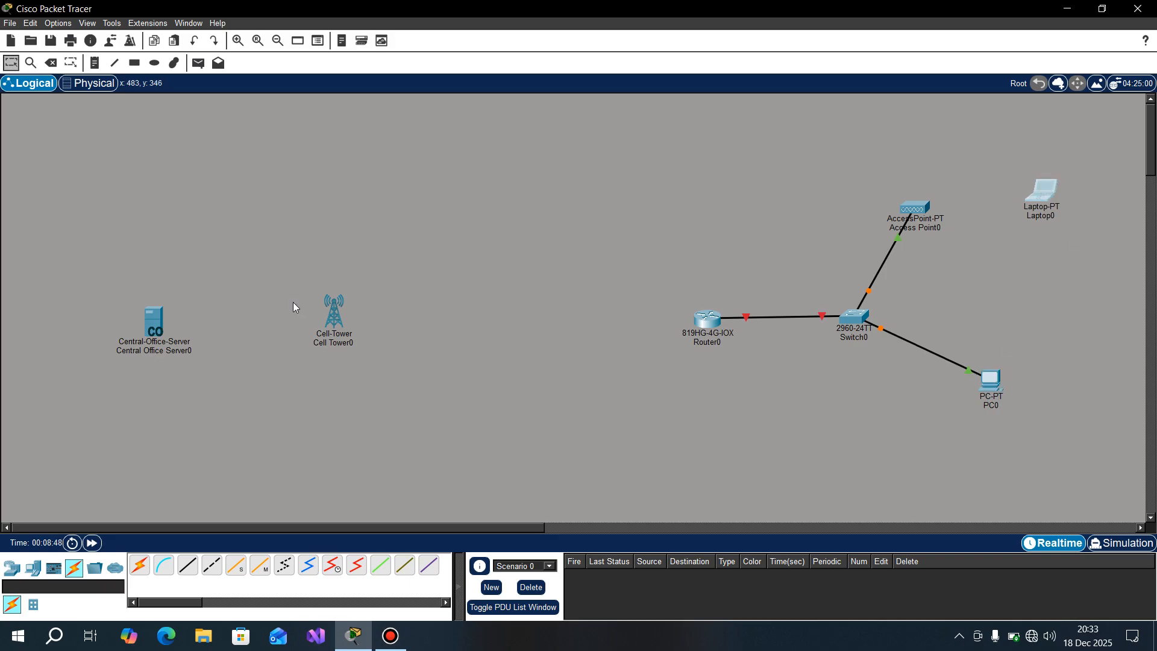
Step: Add a smartphone between the cell tower and the access point, near the top of the topology
click(33, 568)
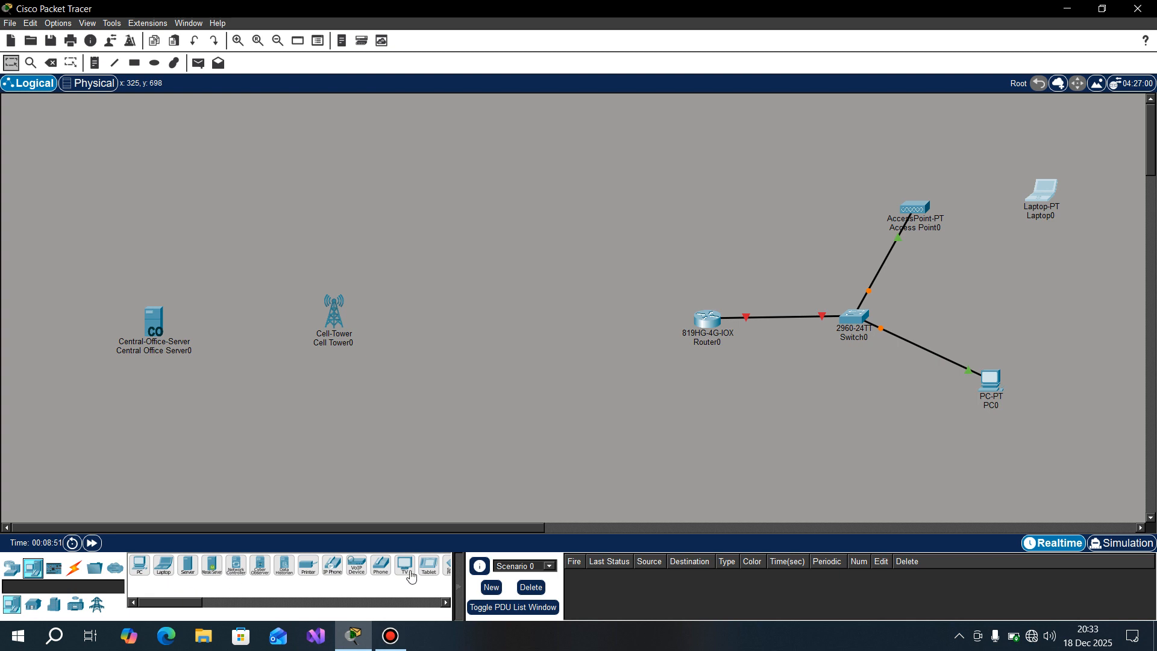
drag(199, 603, 215, 603)
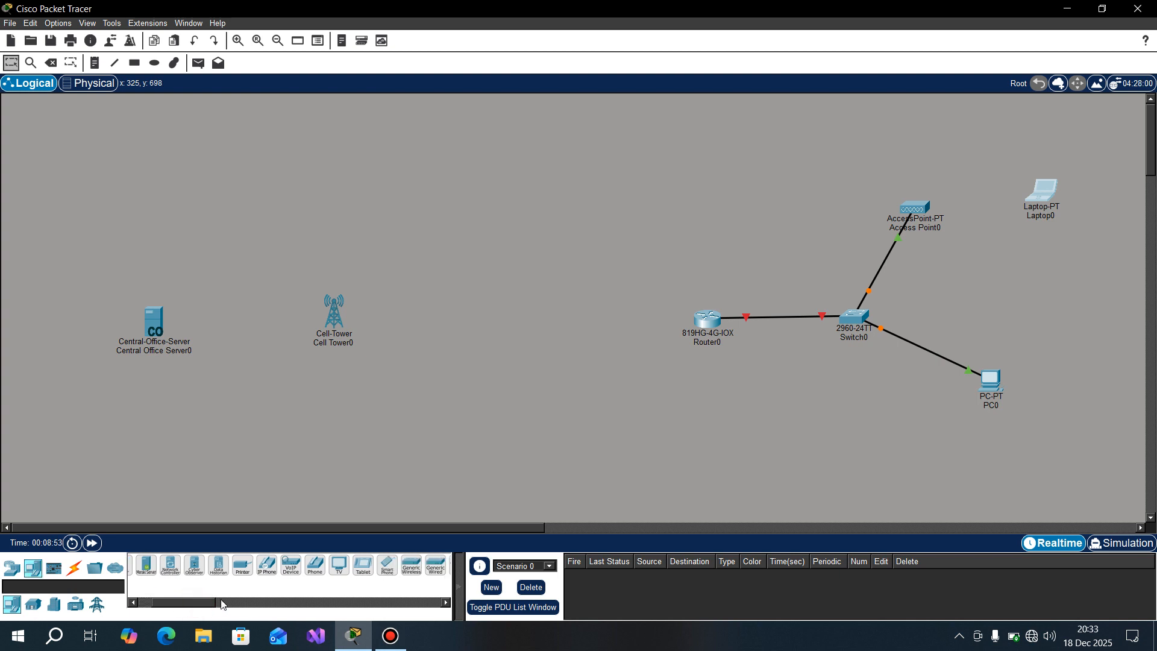
click(386, 567)
drag(485, 175, 491, 171)
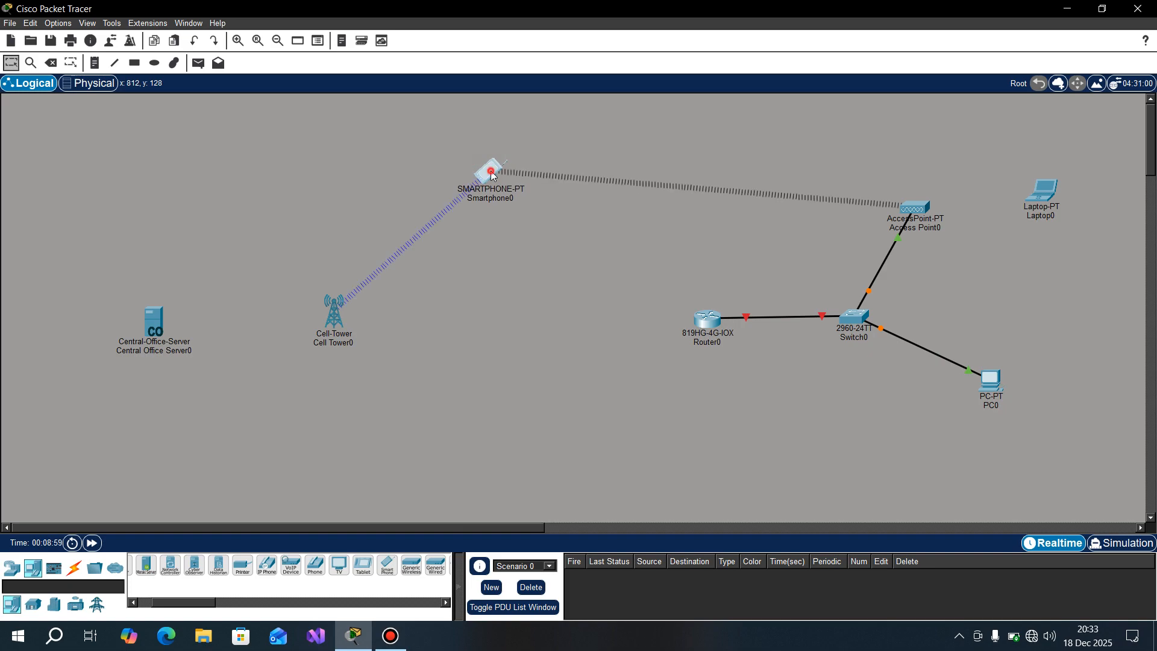
Step: Turn off the port status of the smartphone's Wireless0 interface and close its configuration window
click(491, 176)
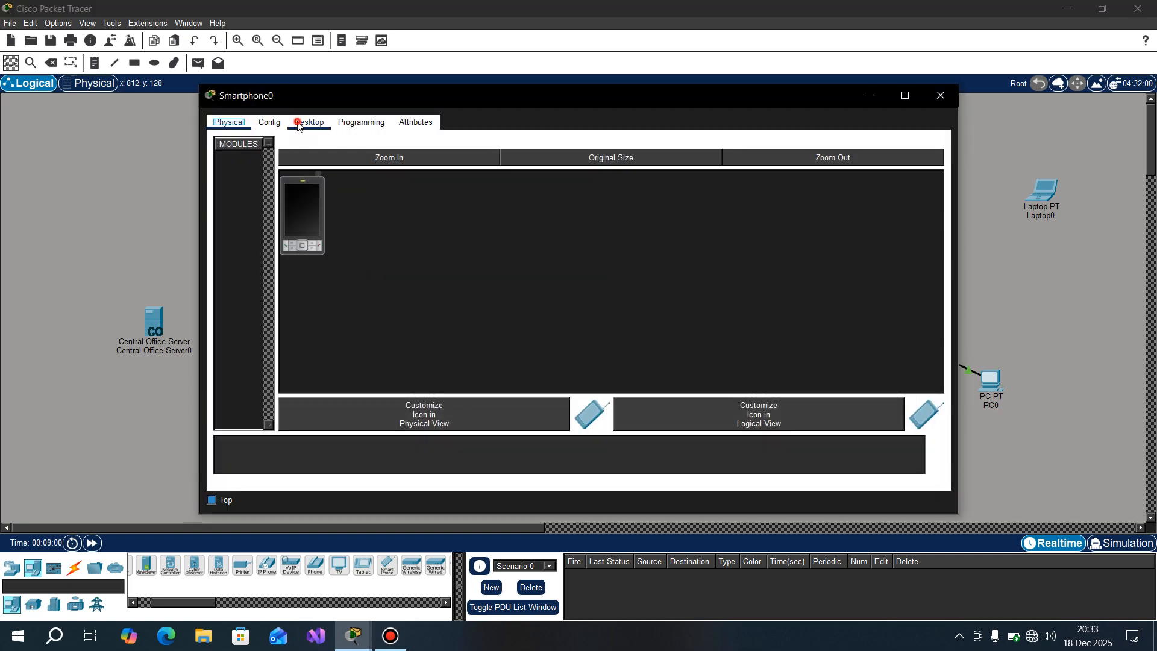
click(309, 122)
click(270, 122)
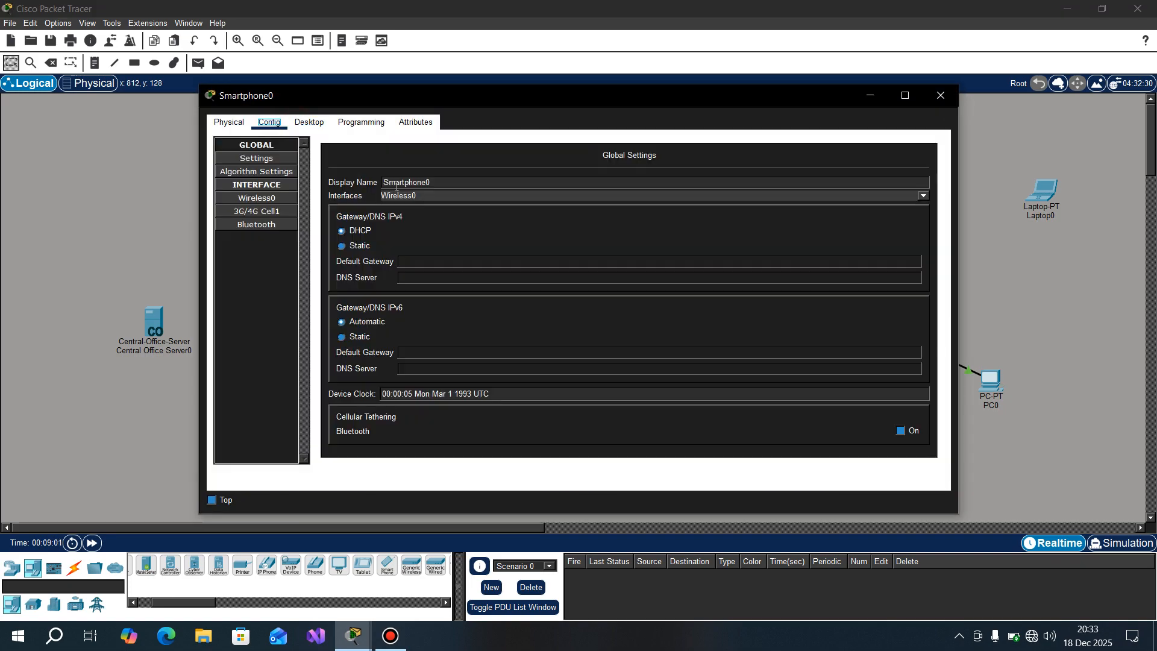
click(266, 199)
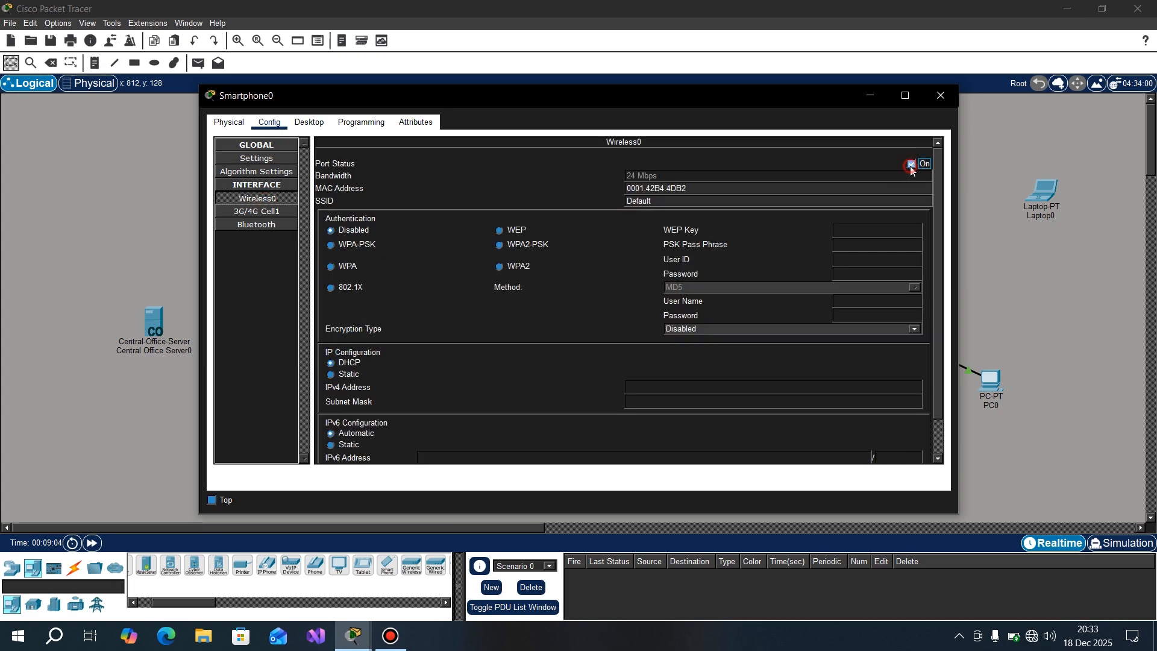
click(945, 98)
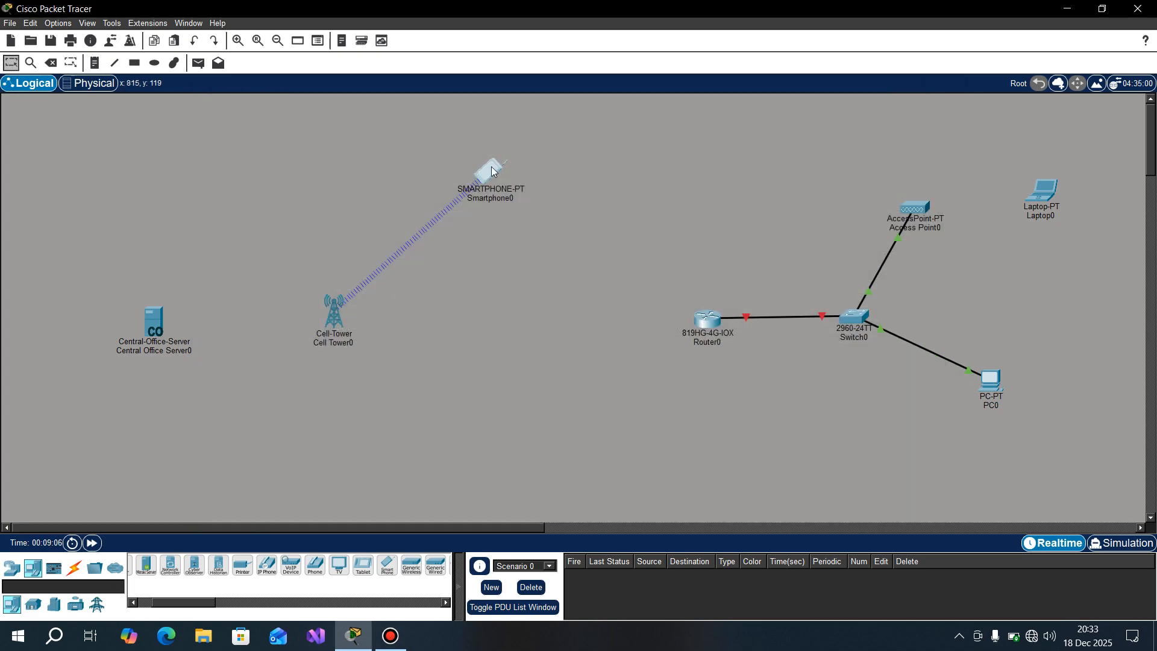
Step: Draw two unfilled rectangles, one around the central office server and cell tower, the other around the router, switch, access point, laptop and PC
click(134, 69)
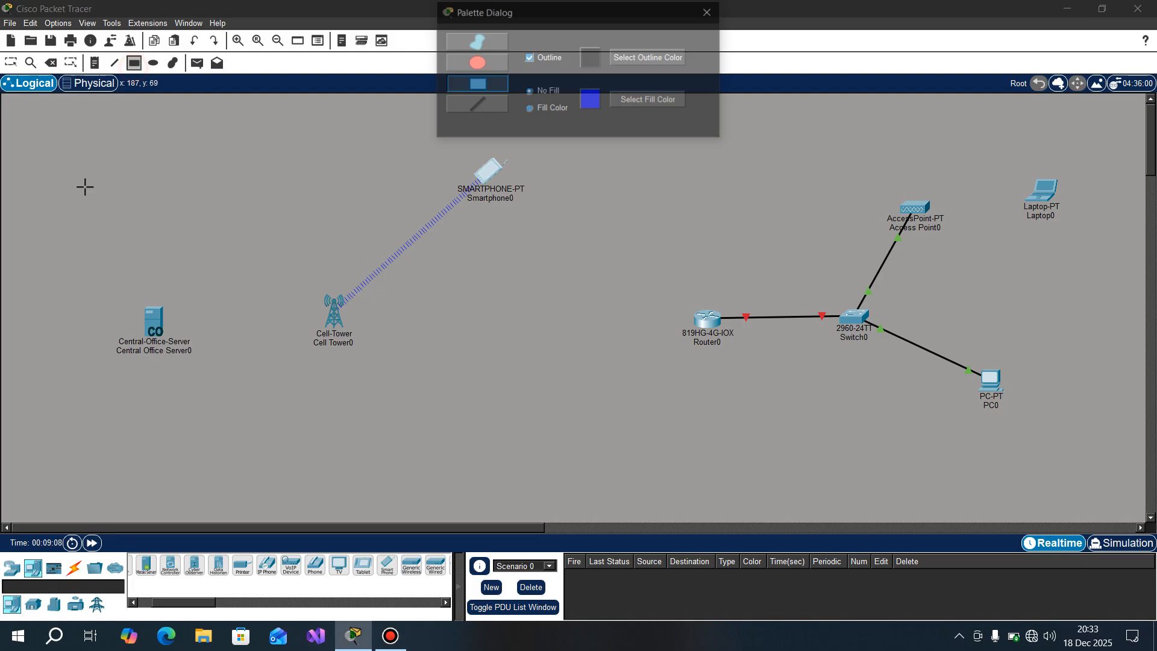
drag(69, 145, 385, 483)
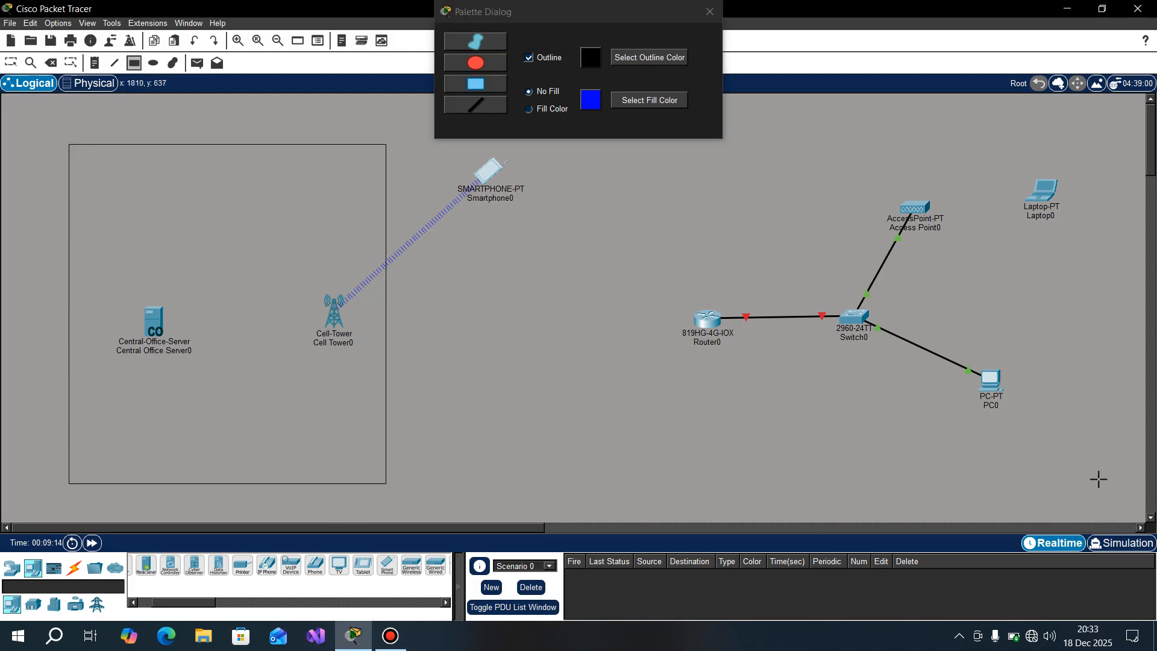
mouse_move(1105, 492)
mouse_down()
mouse_move(677, 197)
mouse_move(665, 140)
mouse_up()
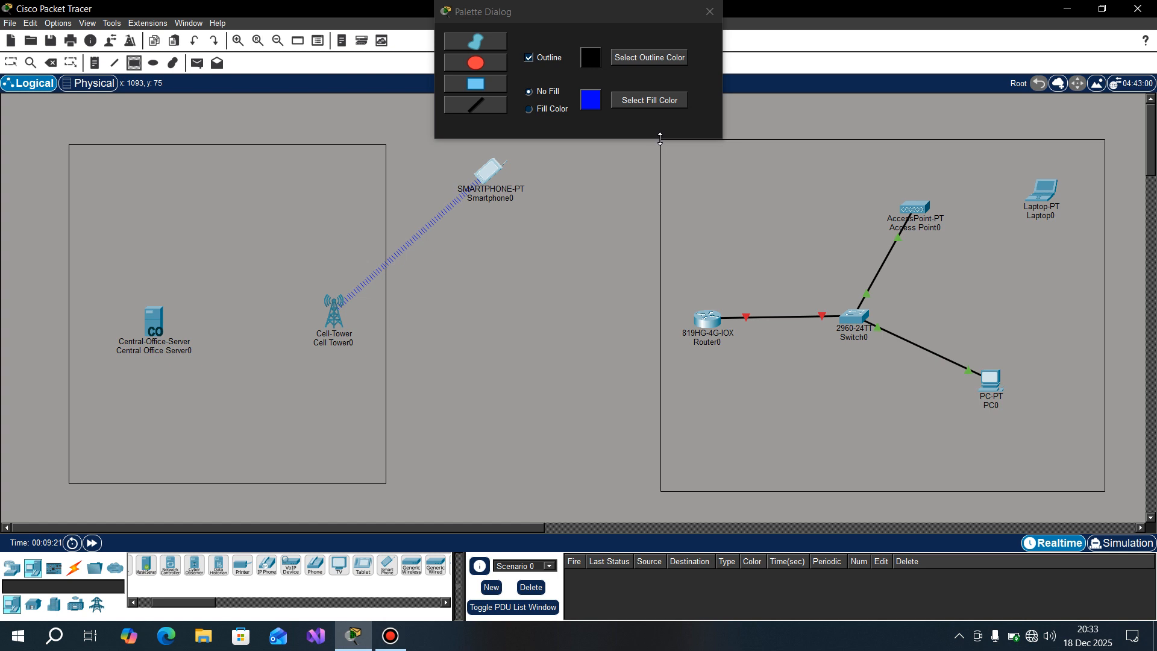
key(Escape)
click(709, 12)
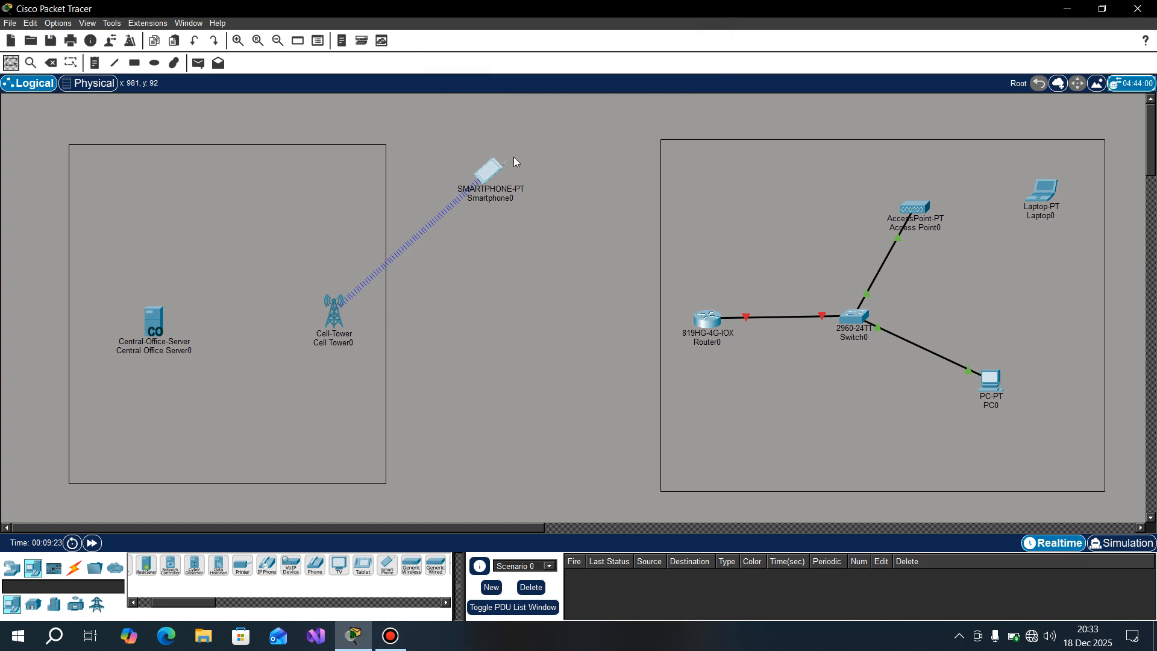
Step: Add the note "PUBLIC NETWORK" inside the rectangle around the central office server and cell tower, above the server
key(n)
click(131, 199)
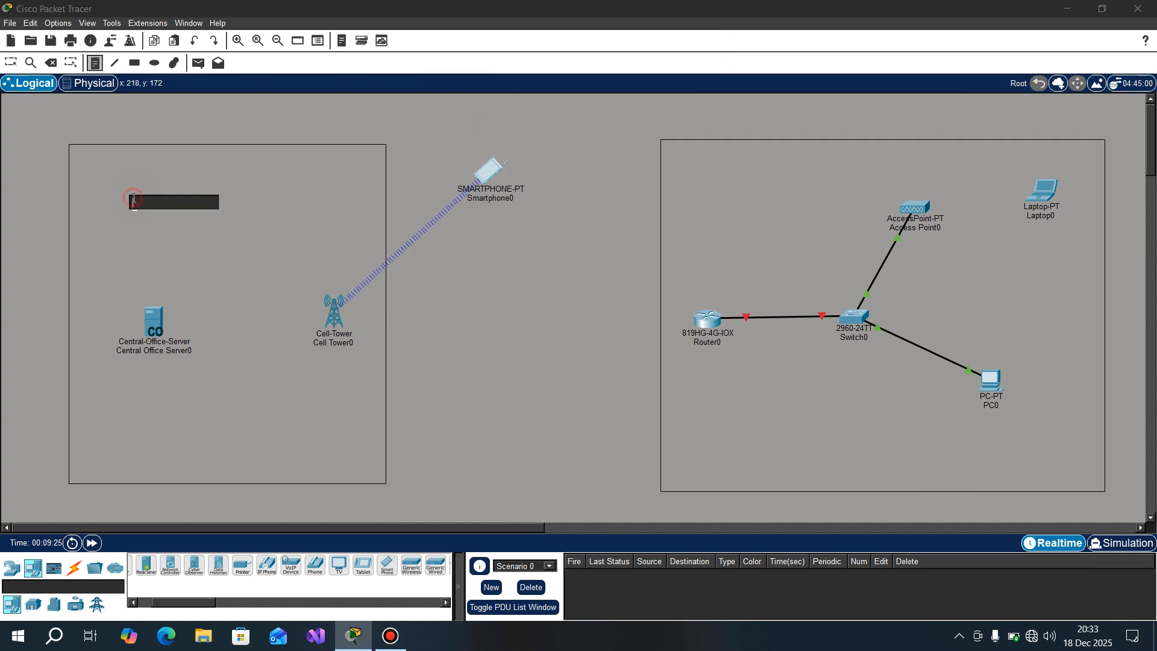
text(PUBL)
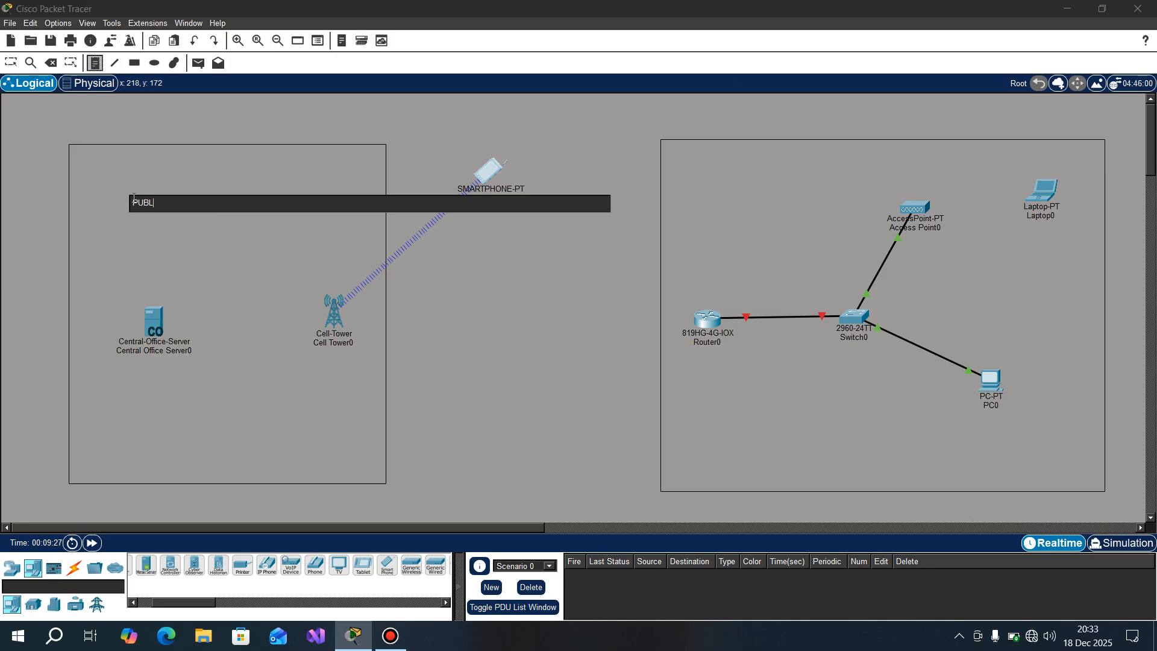
text(IC NETWORK)
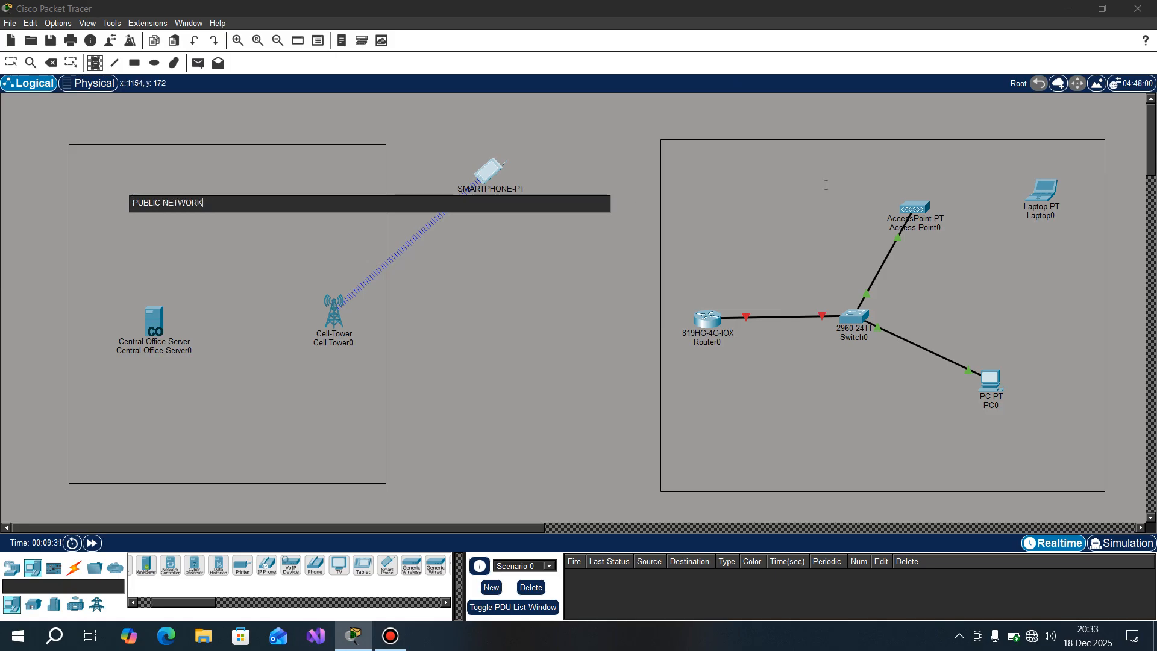
Step: Add the note "PRIVATE NETWORK" above the access point, inside the rectangle around the router LAN
click(843, 170)
text(PRI)
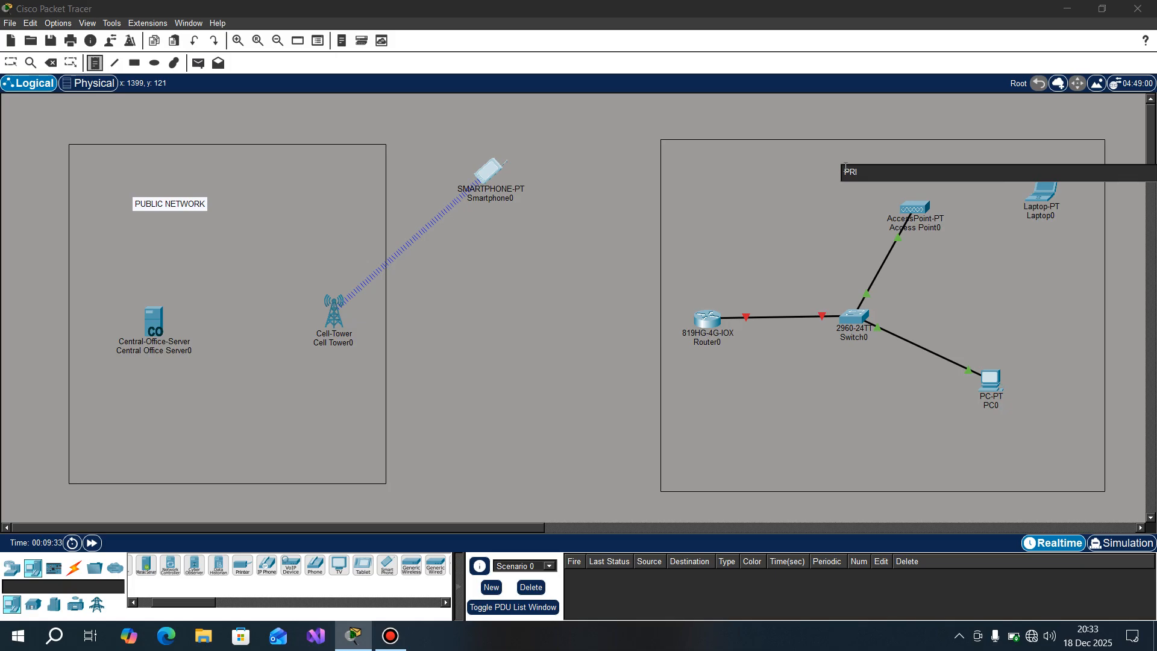
text(VATE NETWORK)
key(Escape)
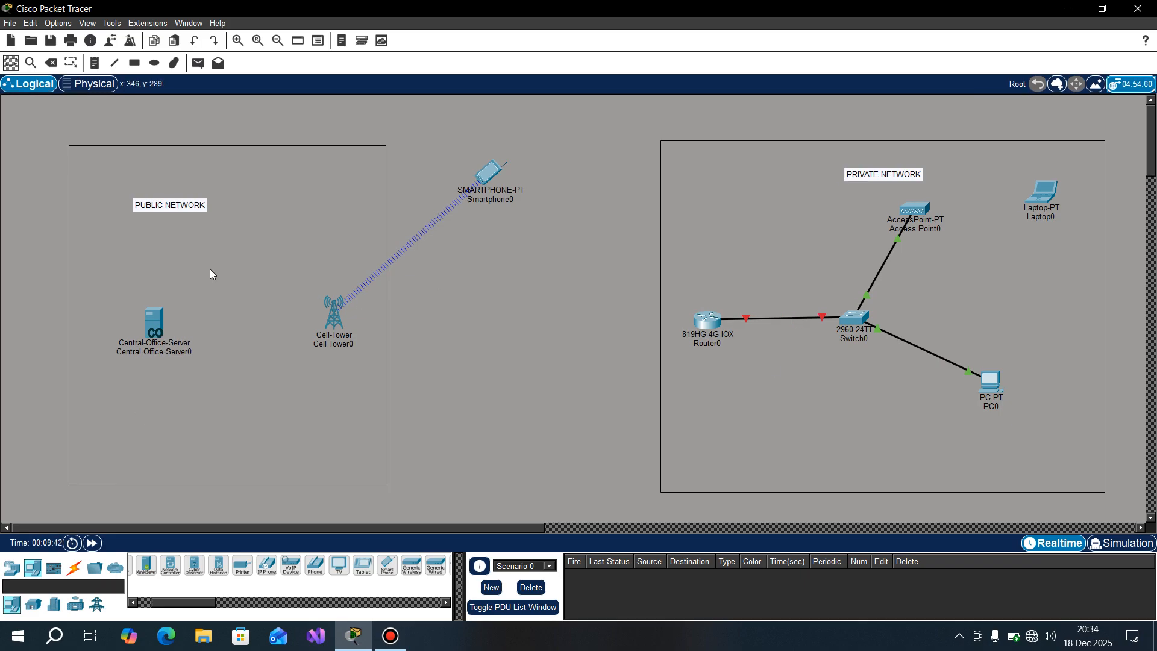
Step: Add the note "ISP" below the PUBLIC NETWORK label, between the central office server and the cell tower
key(n)
click(210, 250)
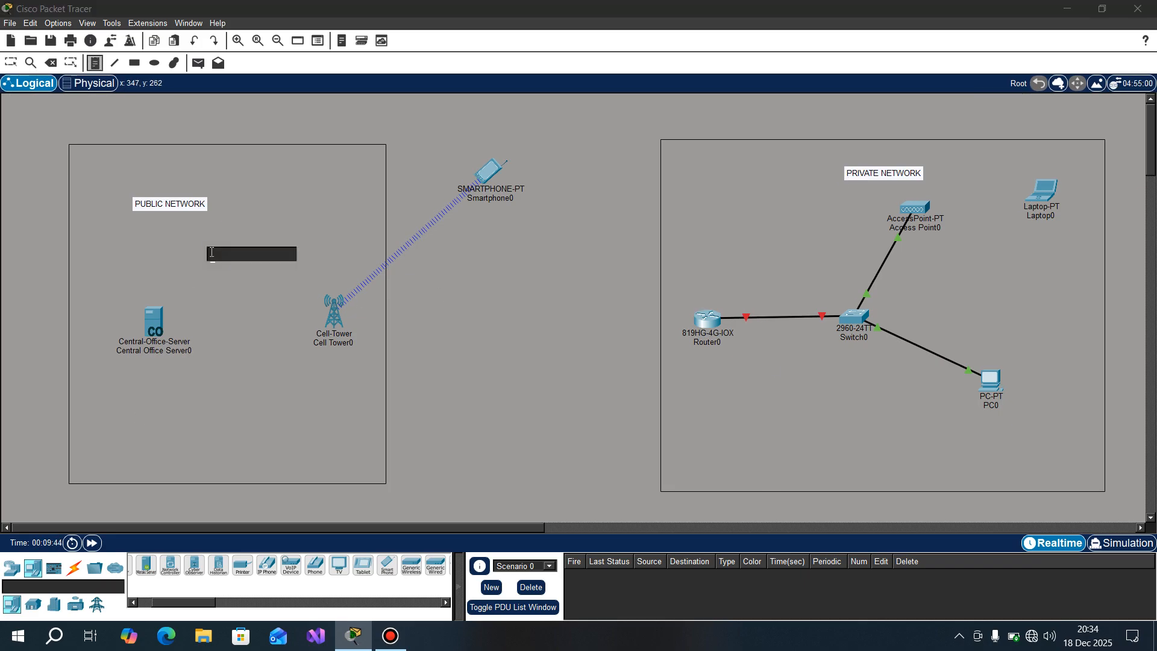
text(ISP)
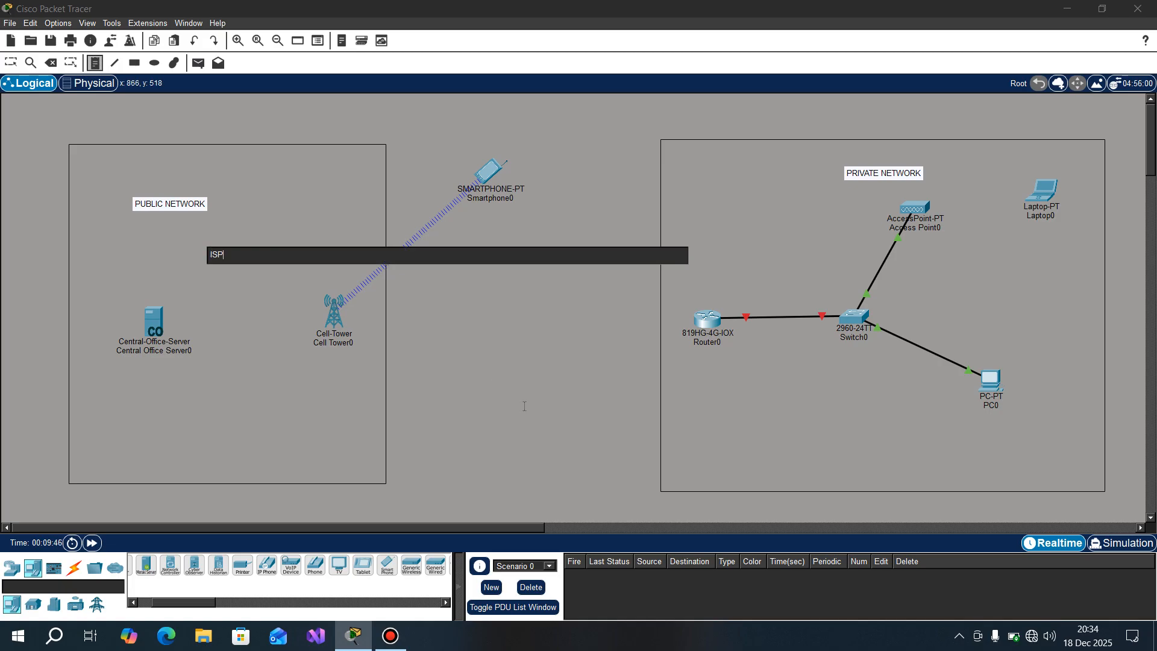
click(523, 406)
key(Escape)
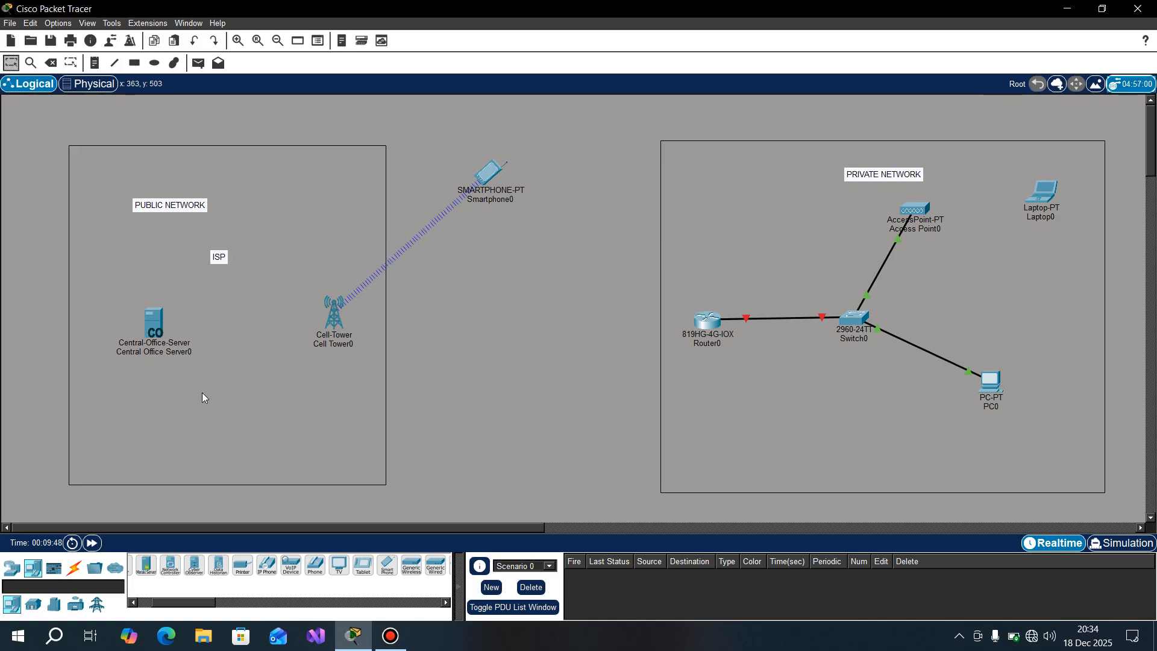
Step: Connect Coaxial0/0 of the central office server to the cell tower's coaxial port with a coaxial cable
click(74, 568)
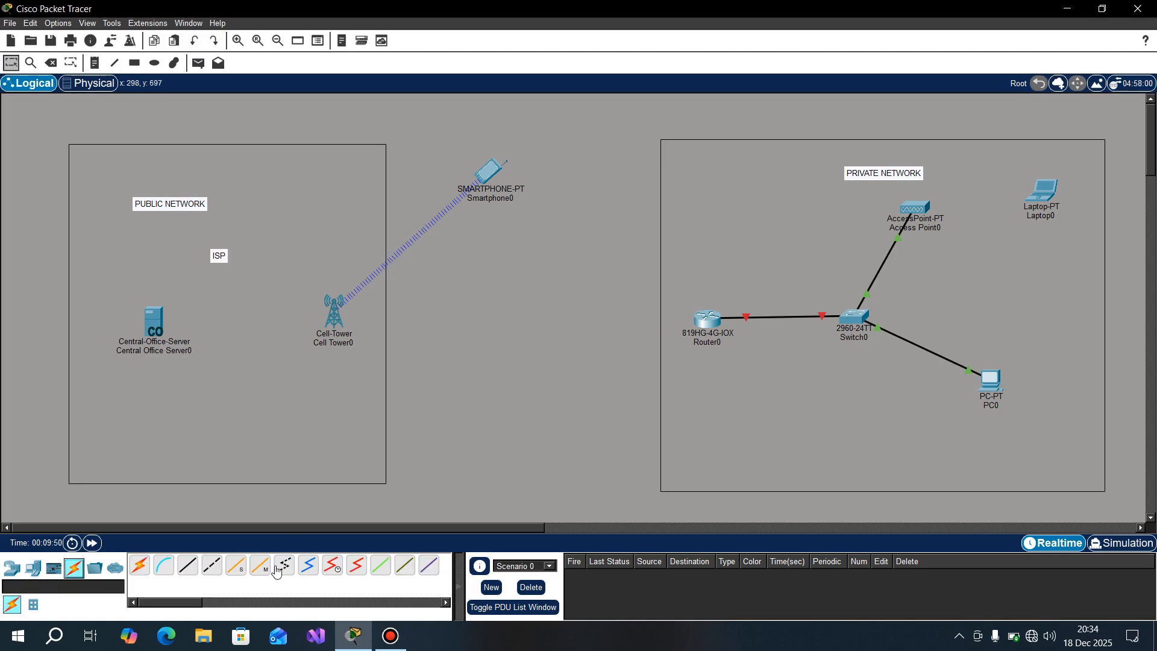
click(308, 565)
click(158, 323)
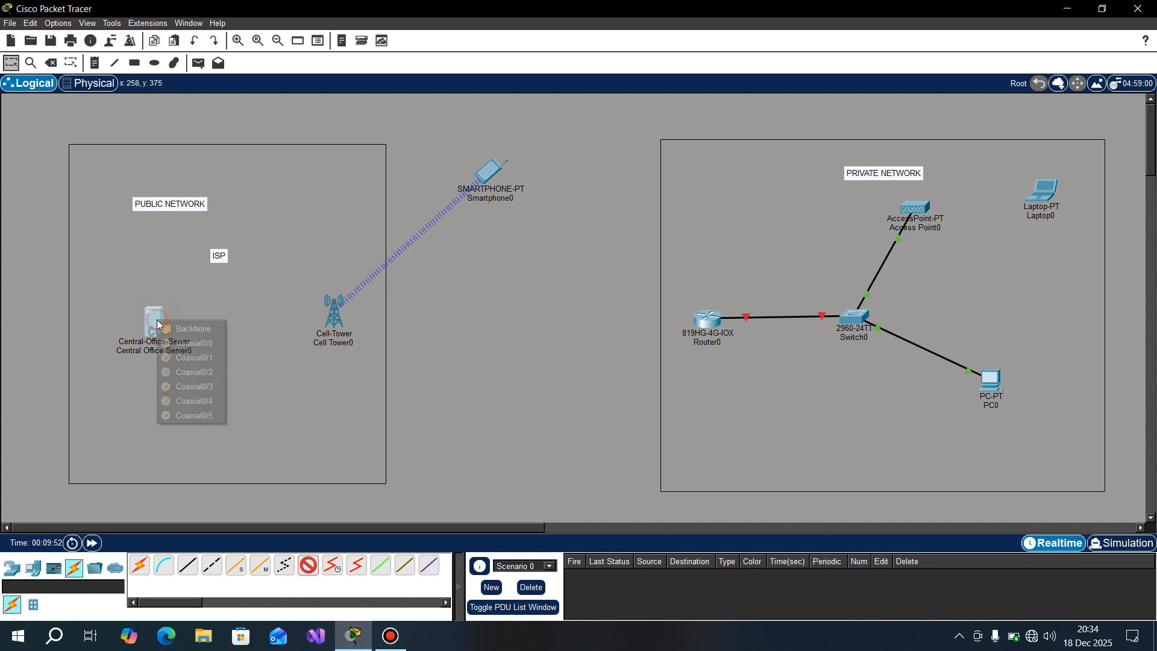
click(211, 349)
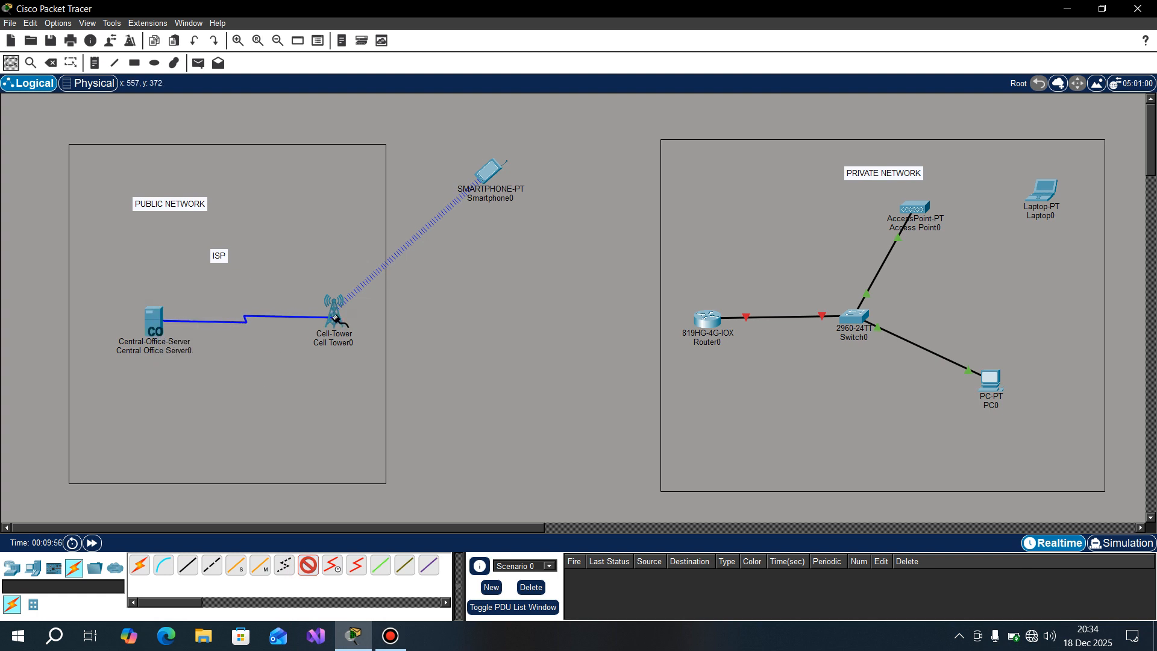
click(336, 312)
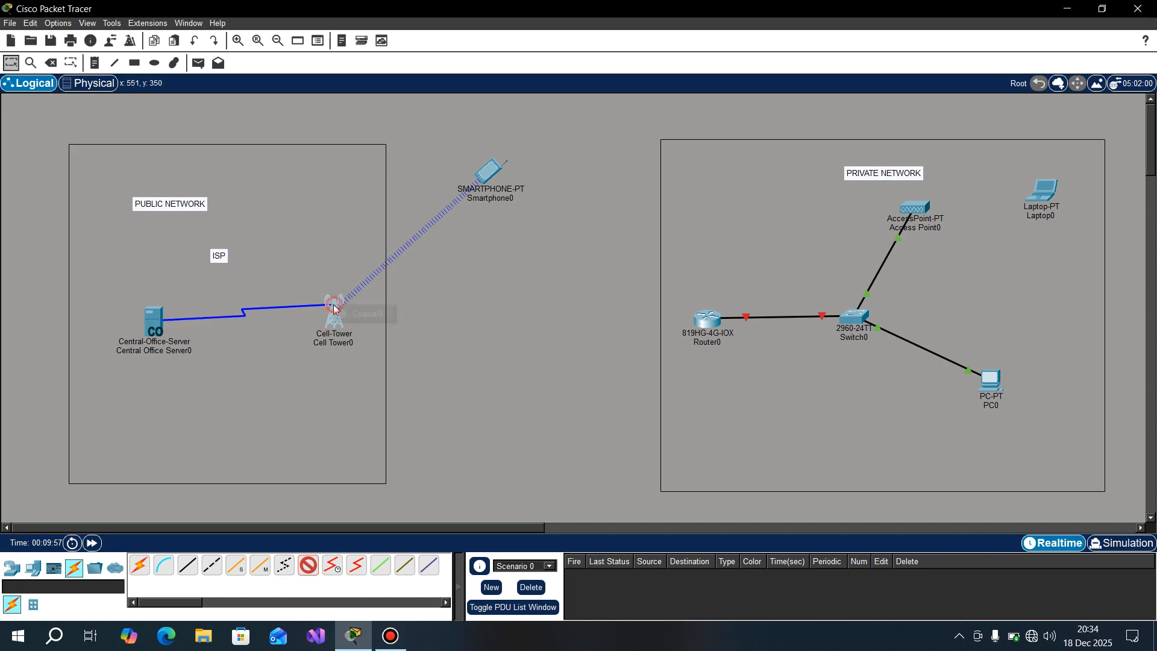
click(360, 316)
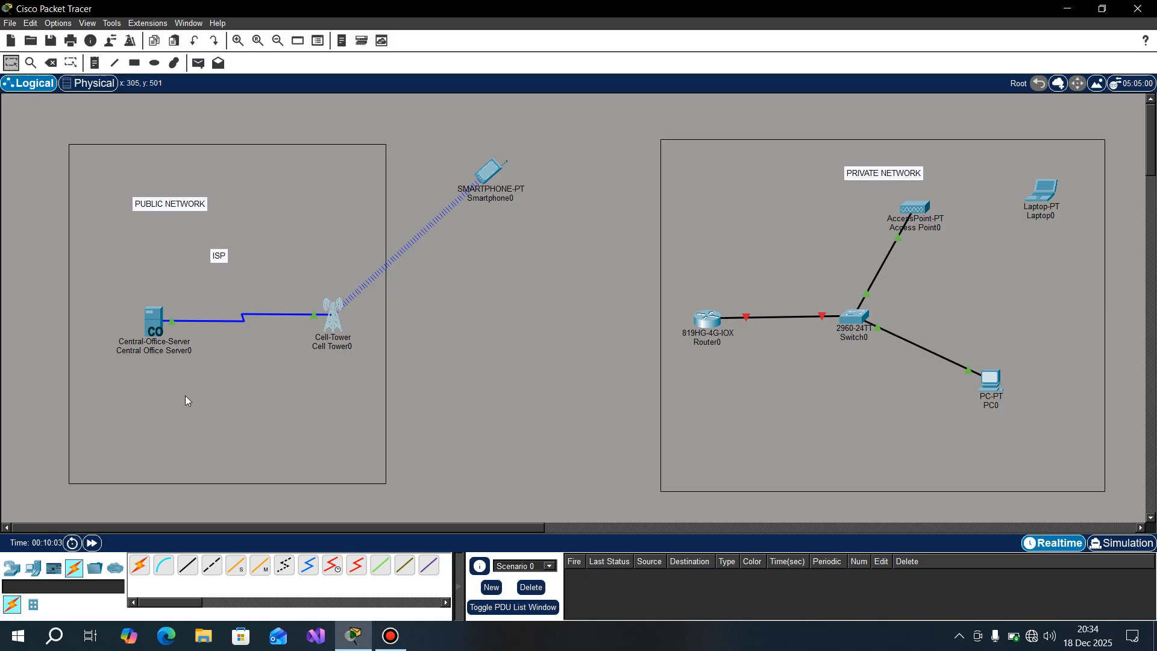
Step: Add the note "10.0.0.0 255.0.0.0" below the central office server in the public network area
key(n)
click(122, 422)
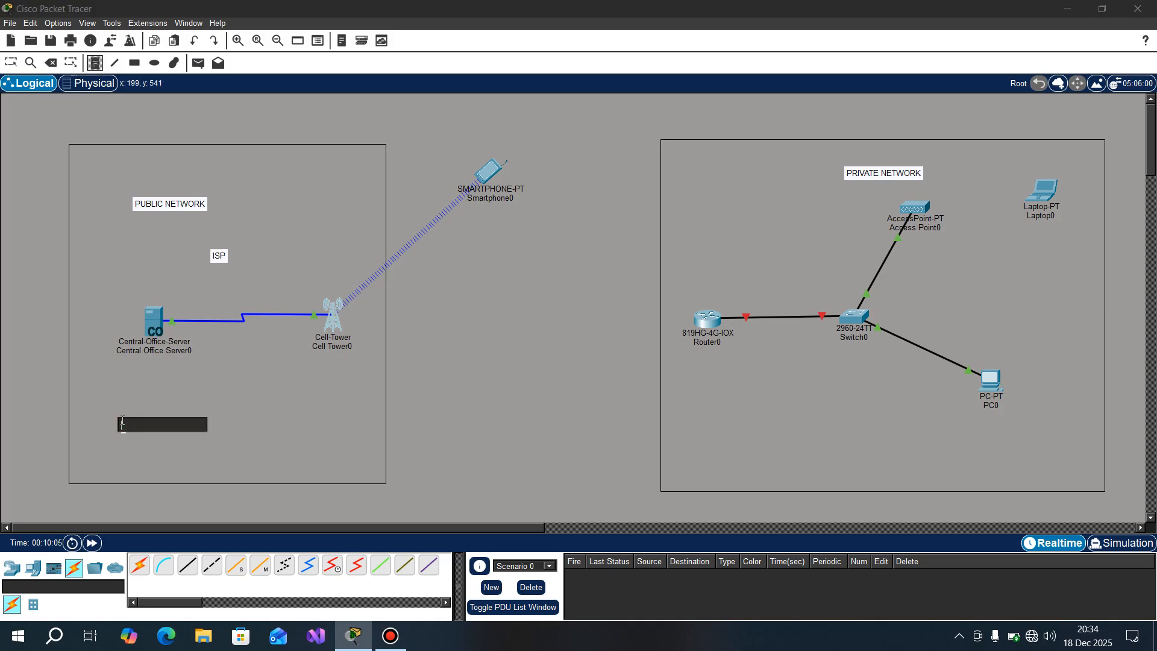
text(1)
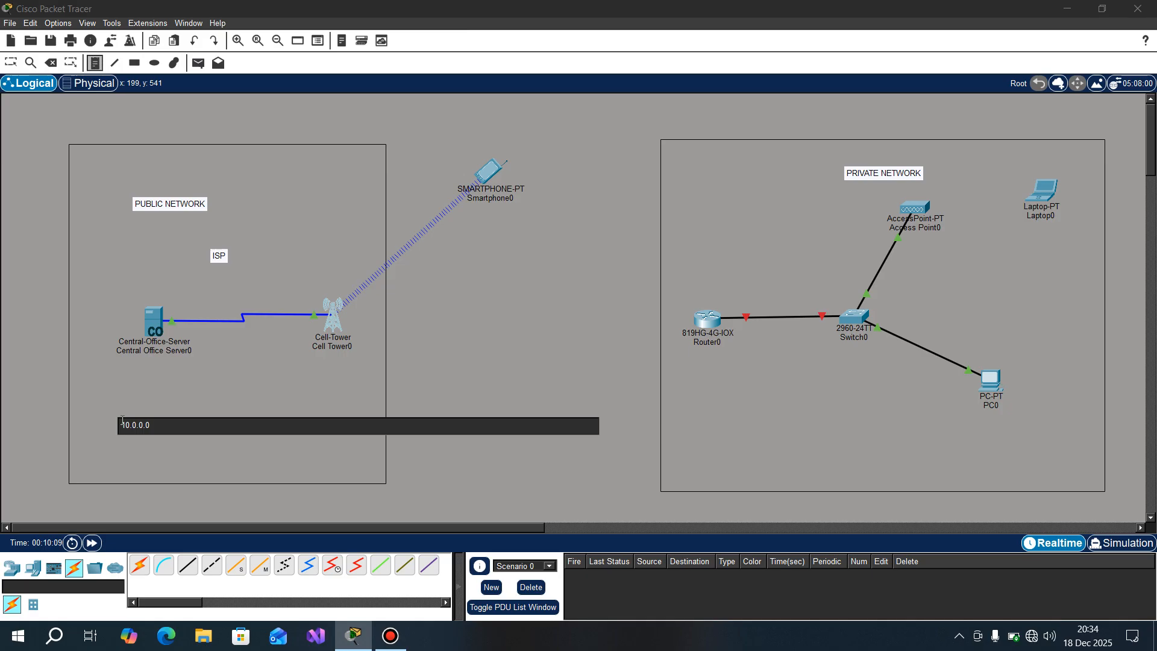
text(0.0.0.0 255.0.0.0)
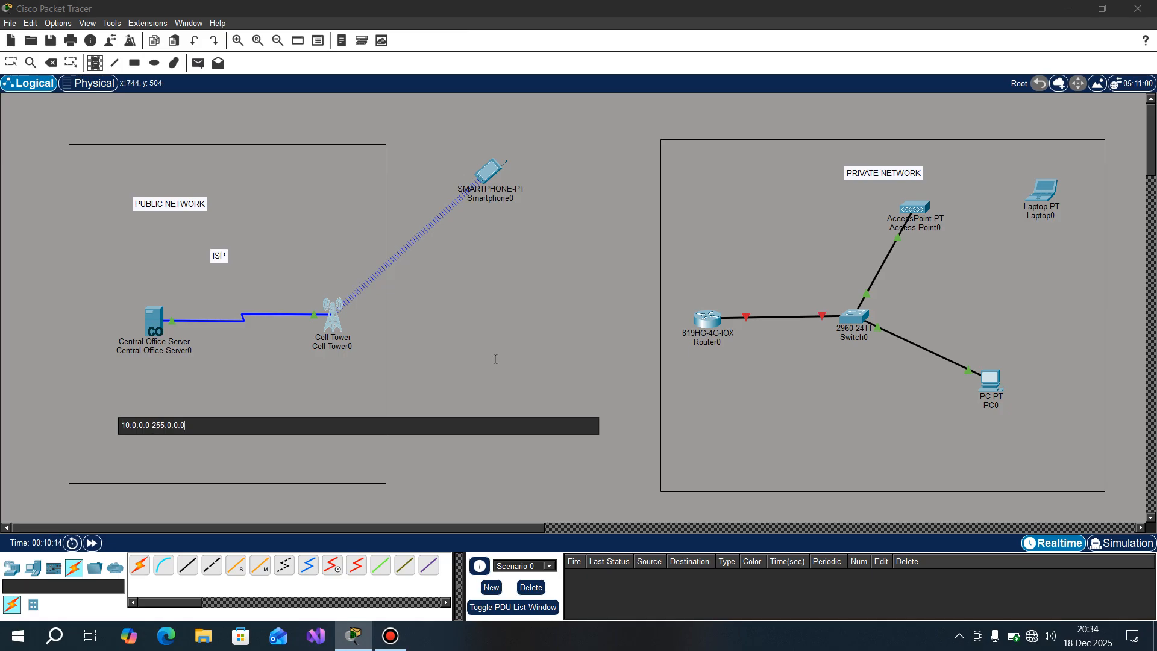
Step: Add the note "192.168.8.0 255.255.255.0" below the router and switch in the private network area and leave note placement
click(748, 432)
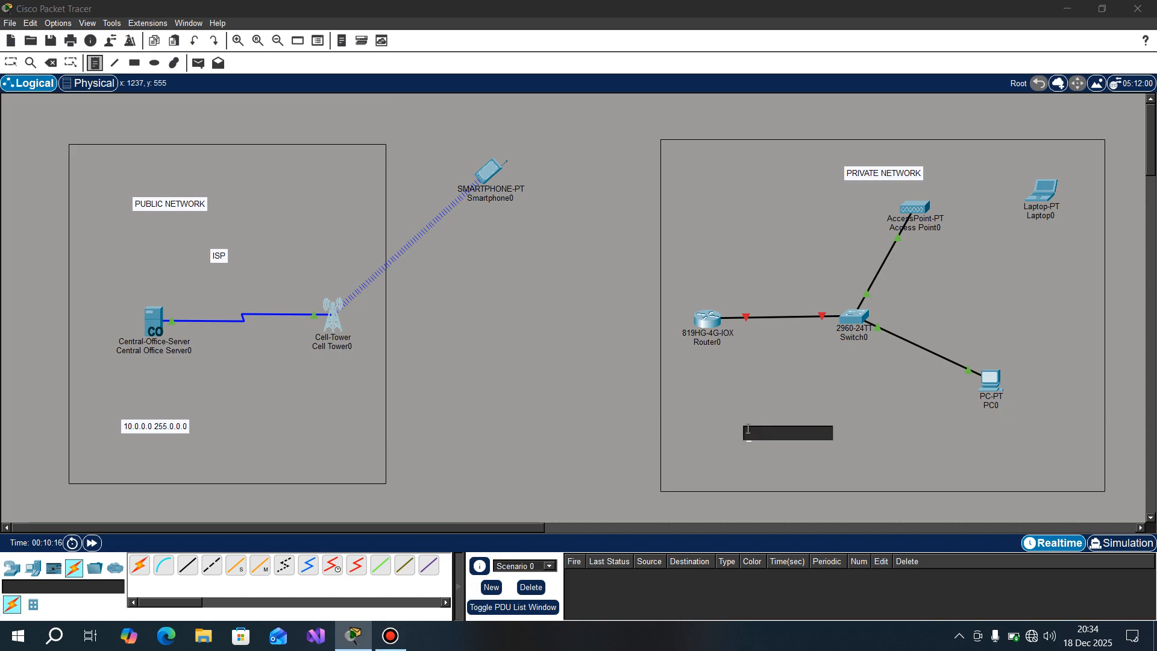
text(192.1)
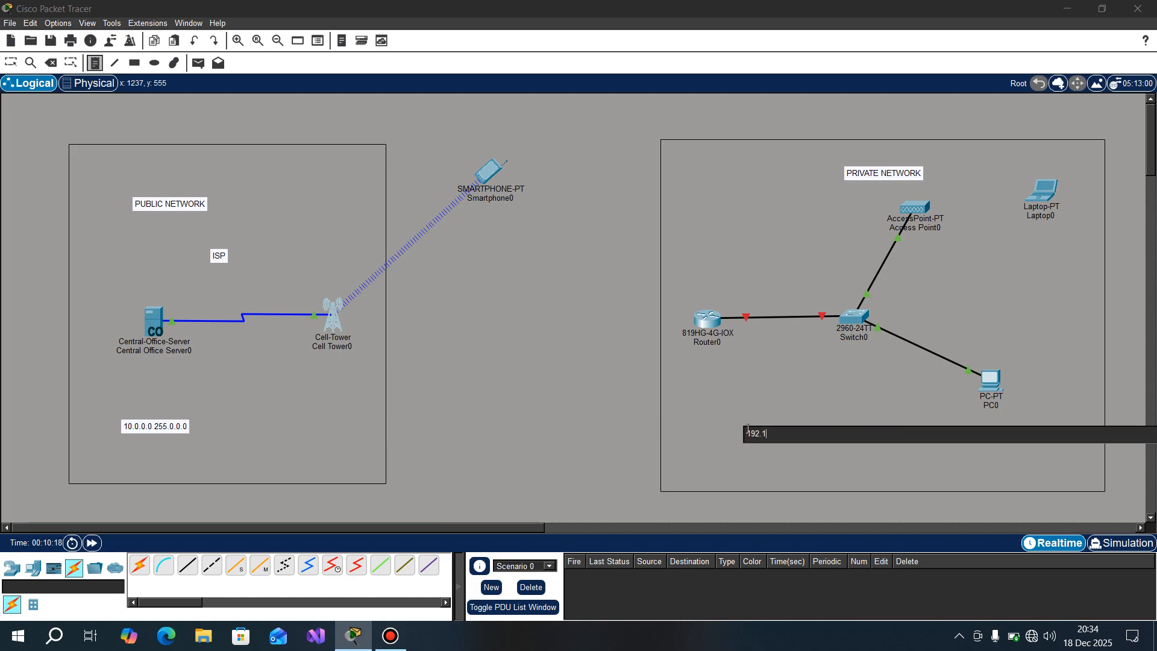
text(68.8)
key(BackSpace)
key(BackSpace)
text(55.255)
click(534, 382)
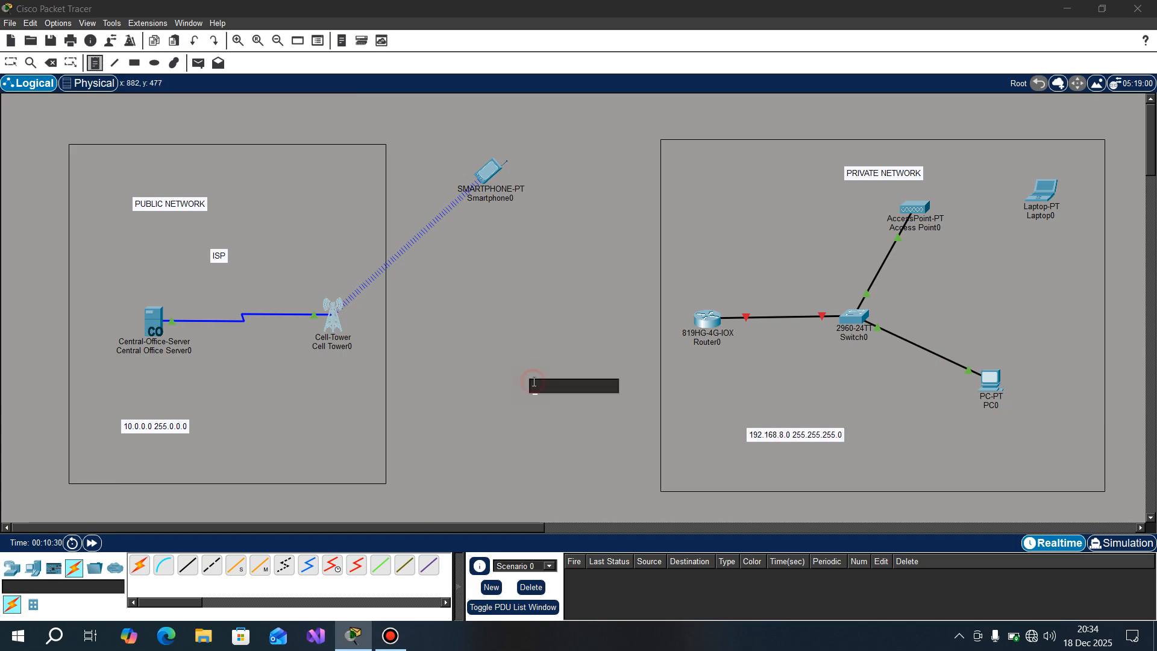
key(Escape)
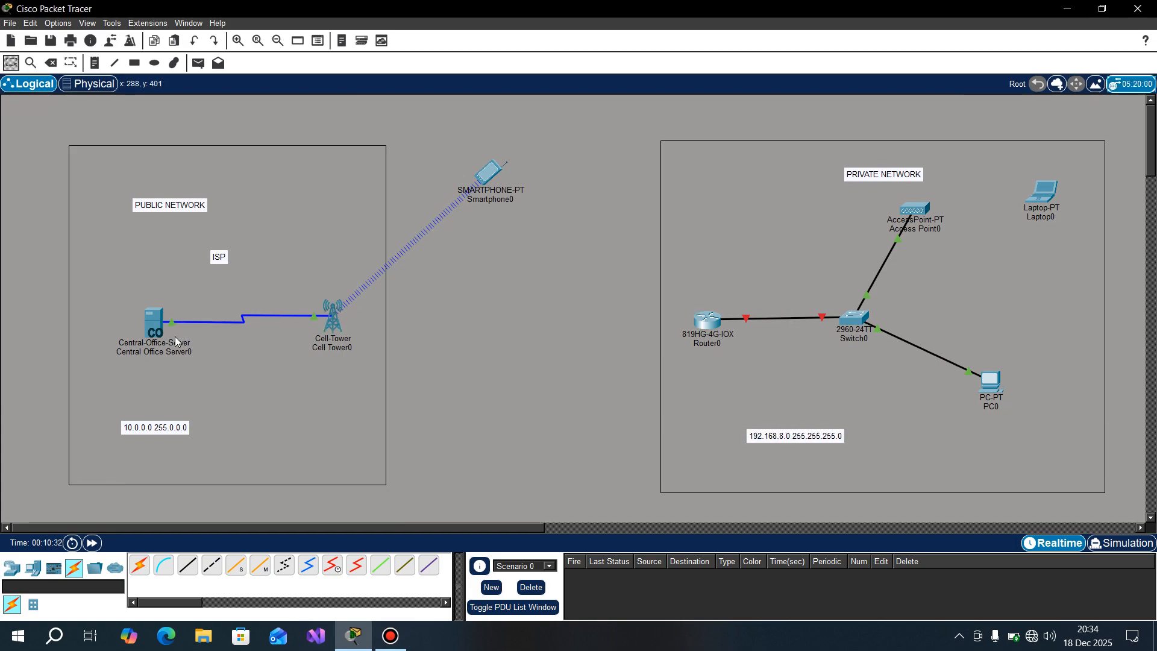
Step: Set the IPv4 address of the central office server's Cell Tower interface to 10.0.0.1
click(156, 328)
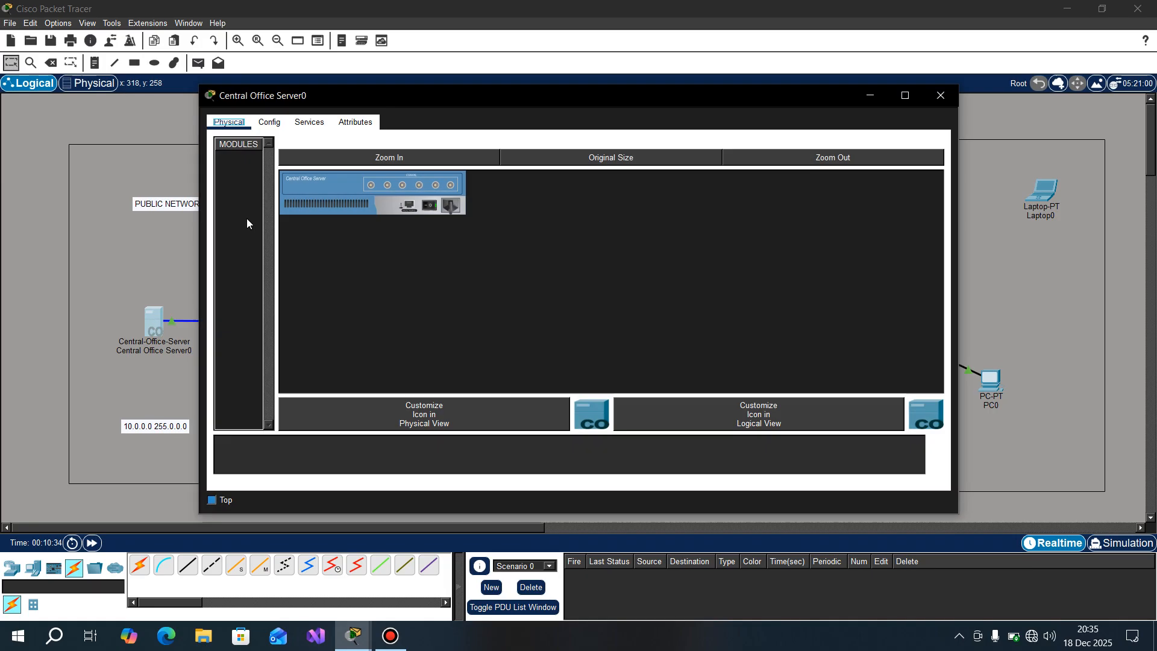
click(269, 122)
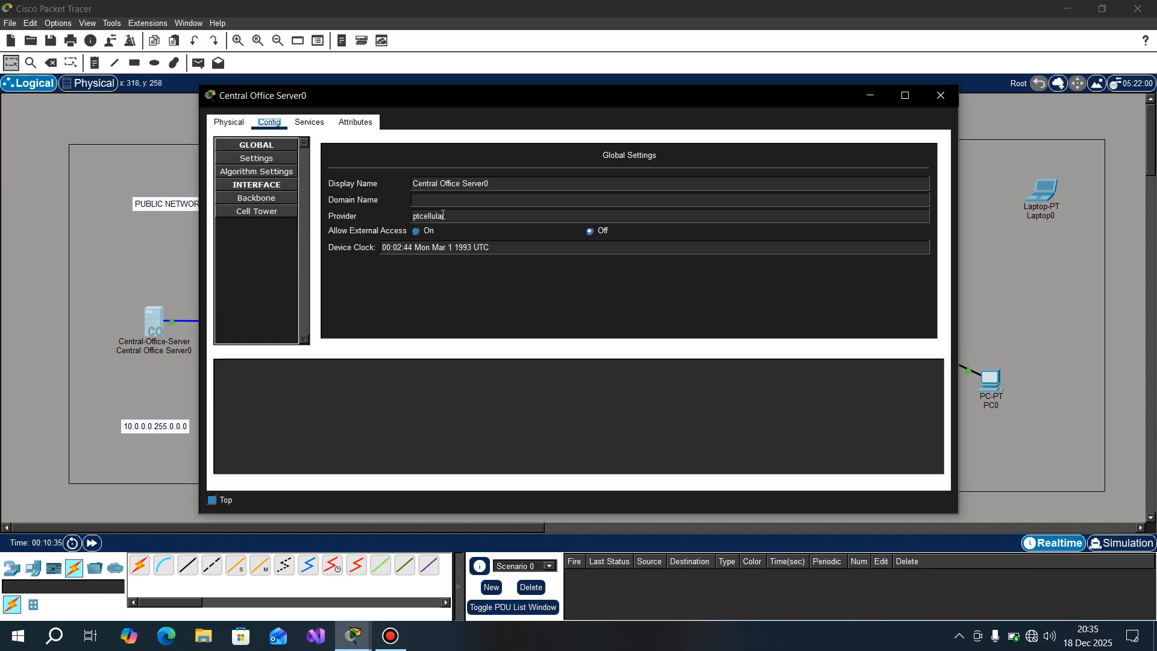
click(265, 211)
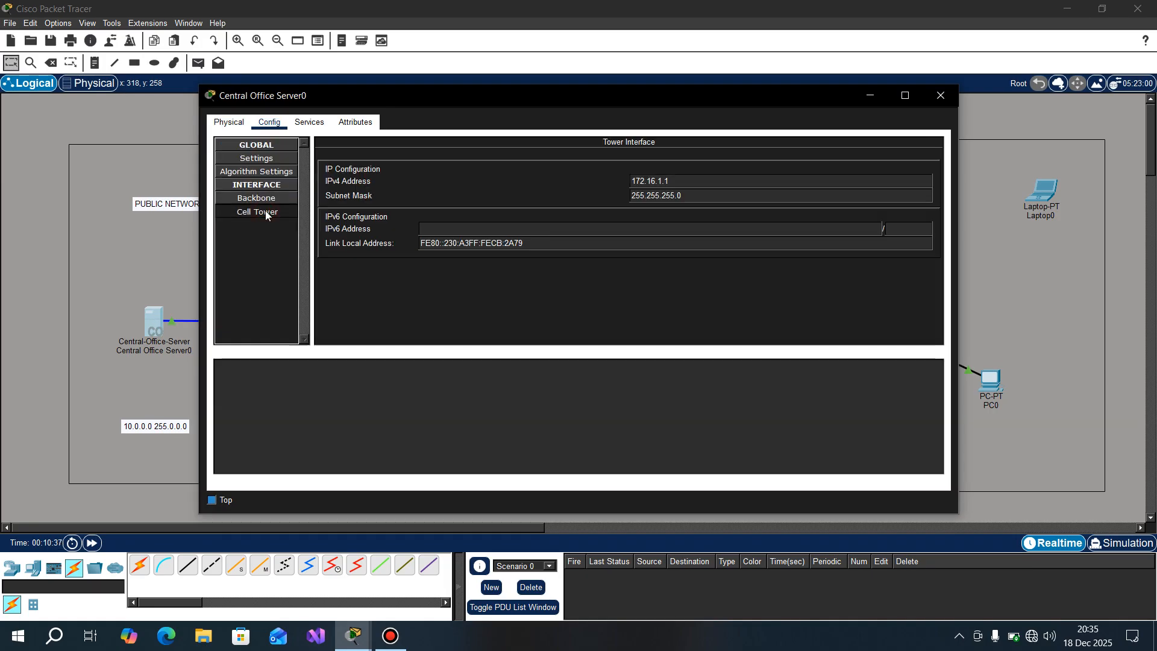
drag(675, 183, 557, 183)
text(10)
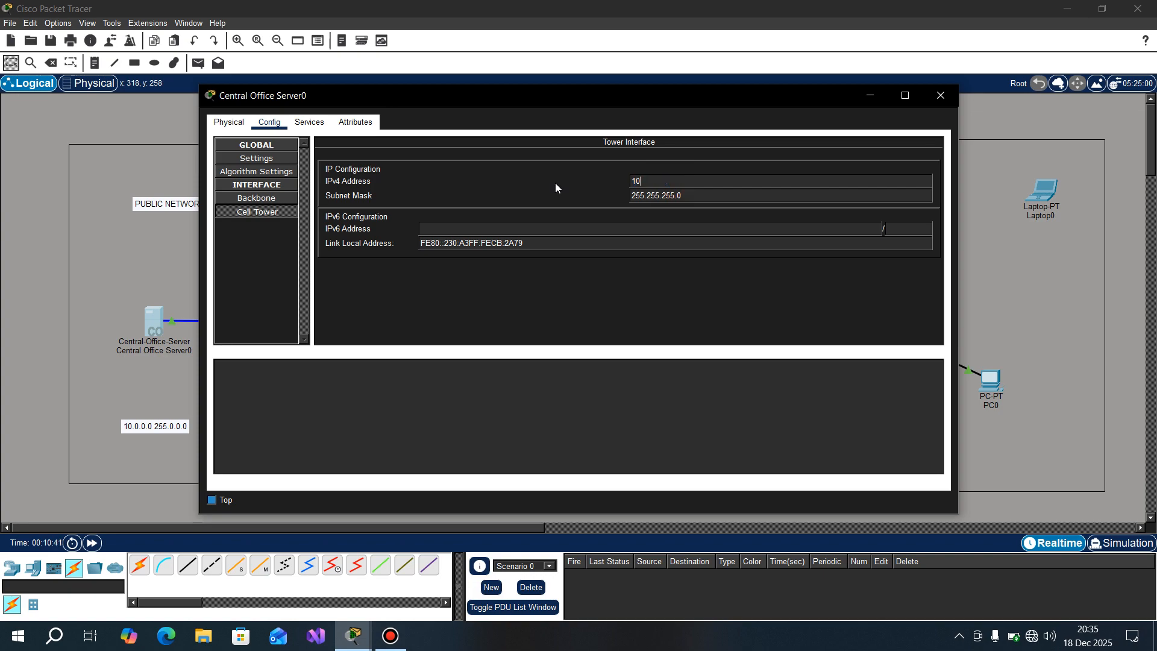
text(.0.0.1)
Step: Set the subnet mask of the server's Cell Tower interface to 255.0.0.0 and close the server's configuration window
drag(684, 195, 556, 174)
text(25)
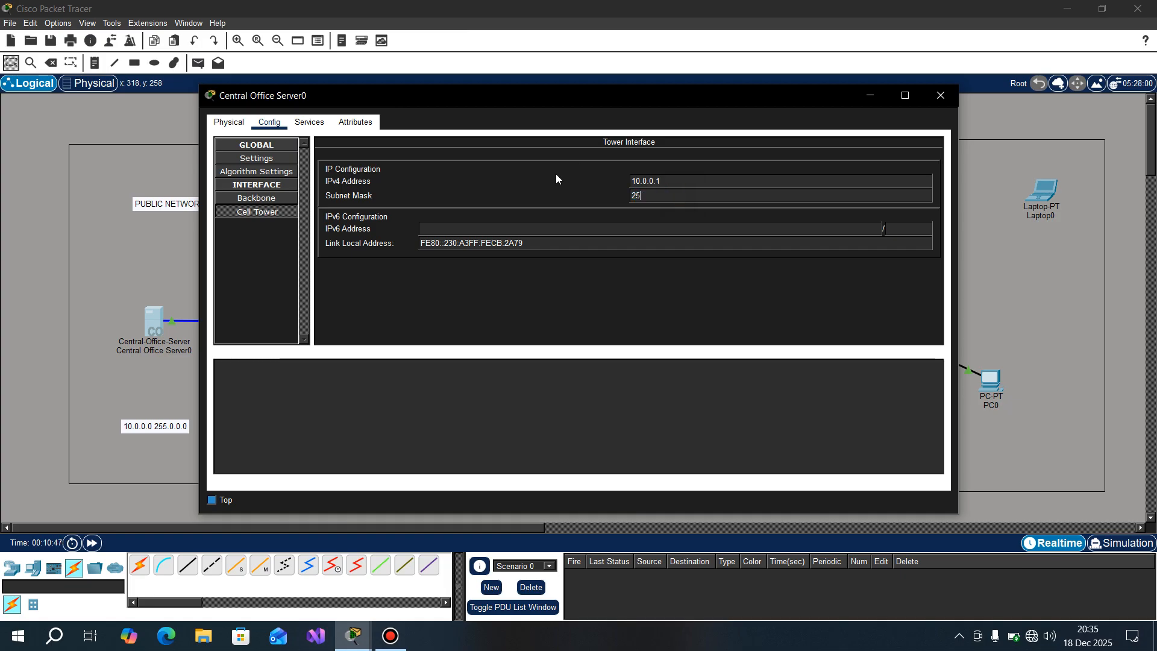
text(5.0.0.0)
click(580, 227)
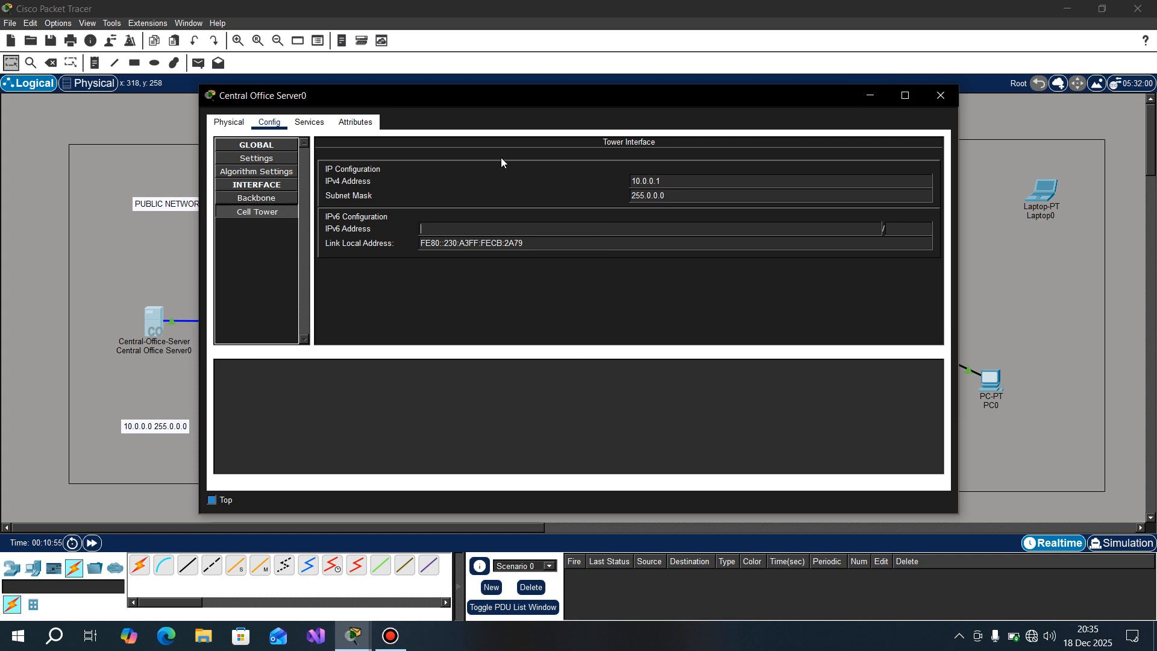
click(941, 98)
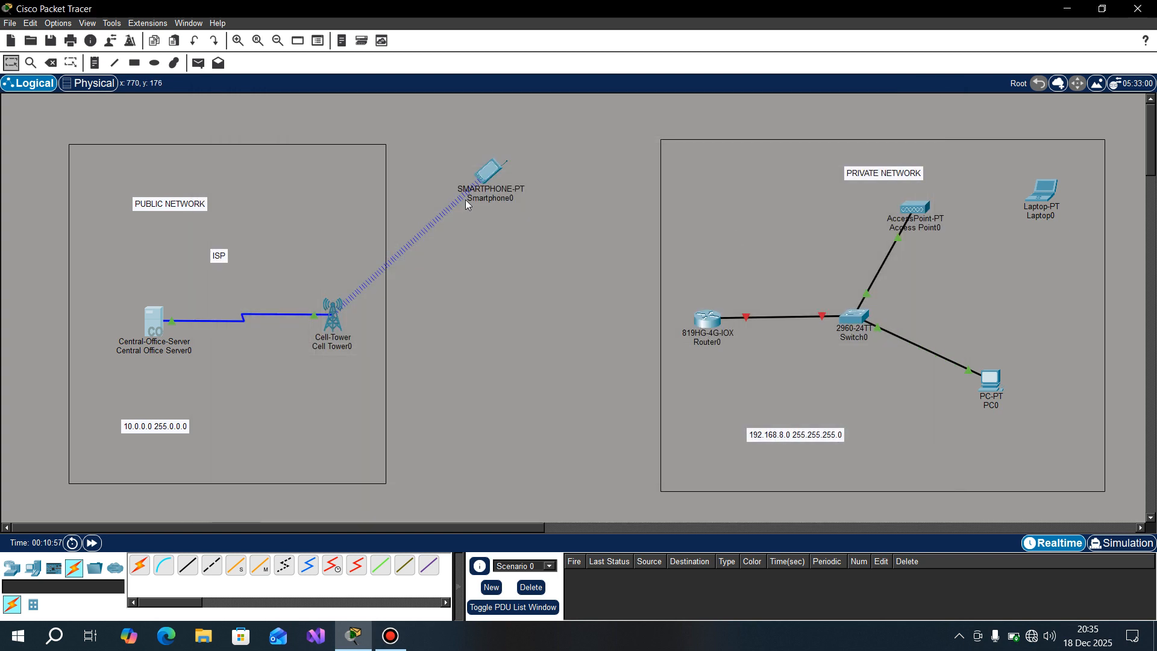
Step: Refresh the DHCP address on the smartphone's 3G/4G Cell1 interface and close its configuration window
click(494, 174)
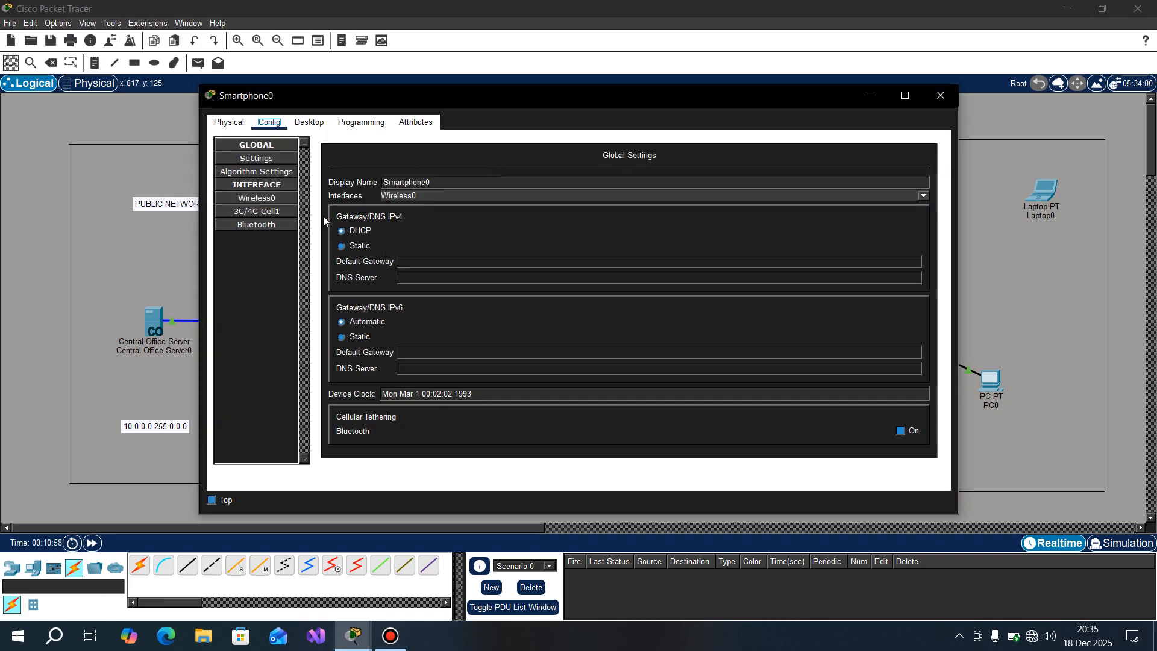
click(256, 211)
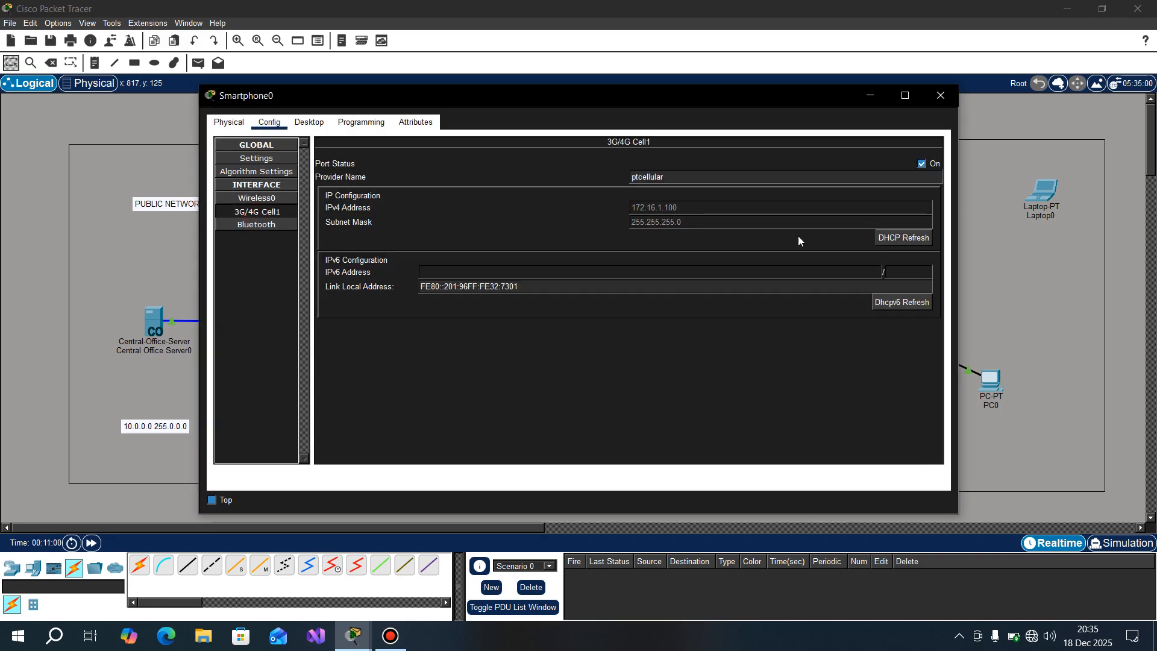
click(899, 239)
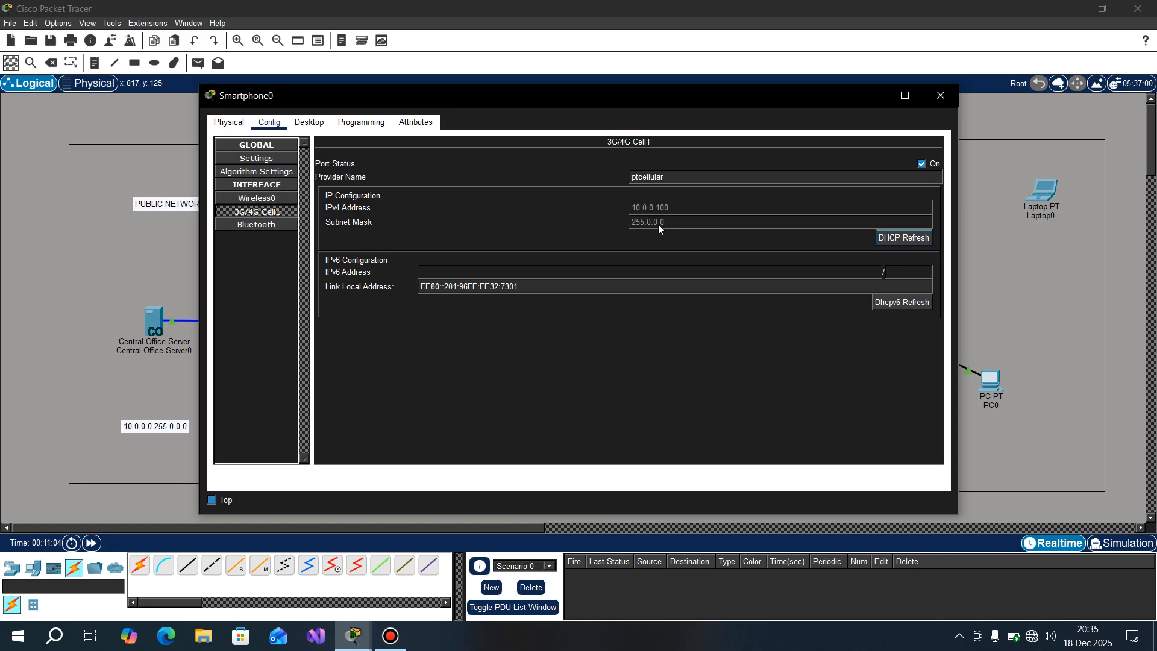
click(950, 102)
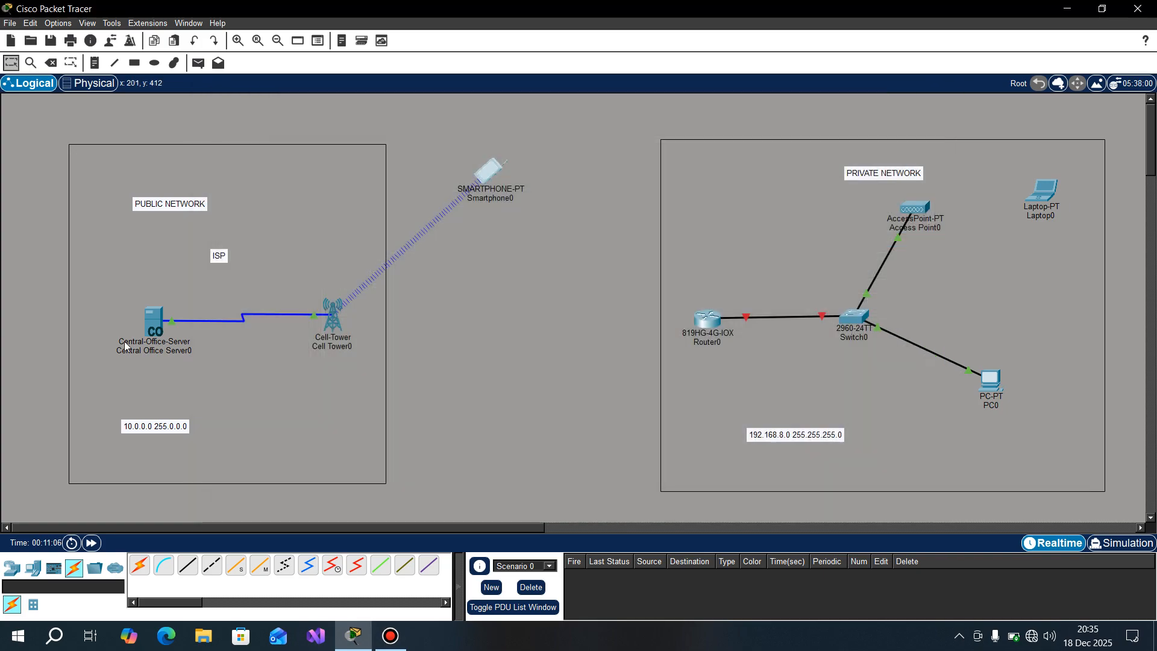
Step: Set the central office server's address pool to start at 10.0.0.2 with a maximum of 252 users and save it
click(149, 326)
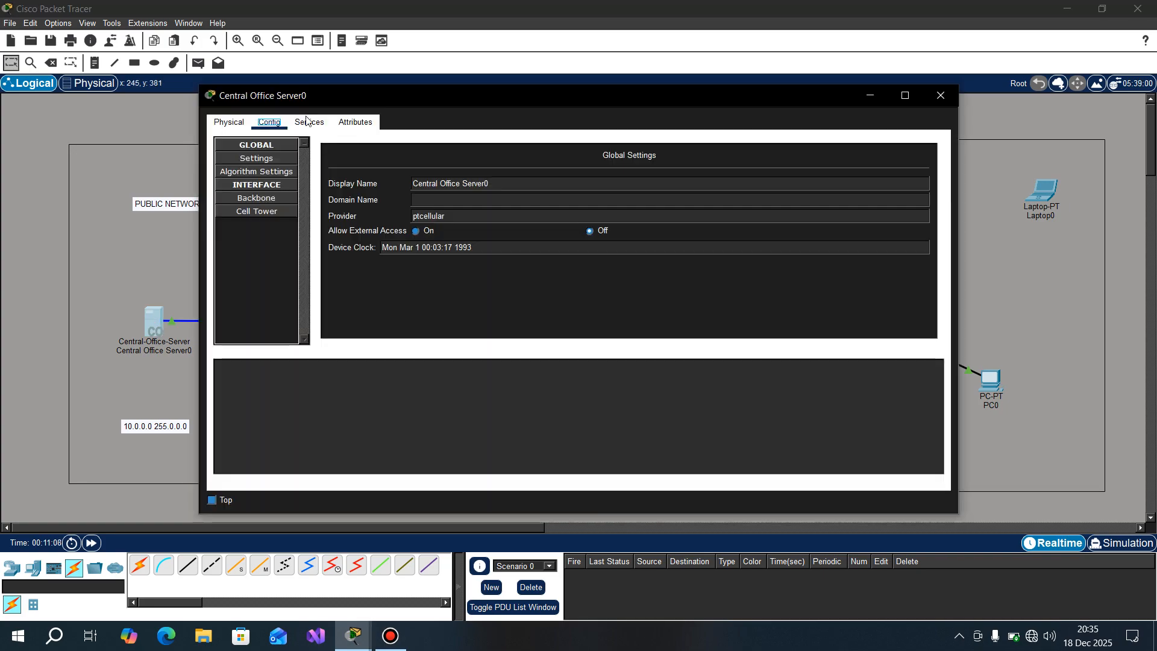
click(308, 121)
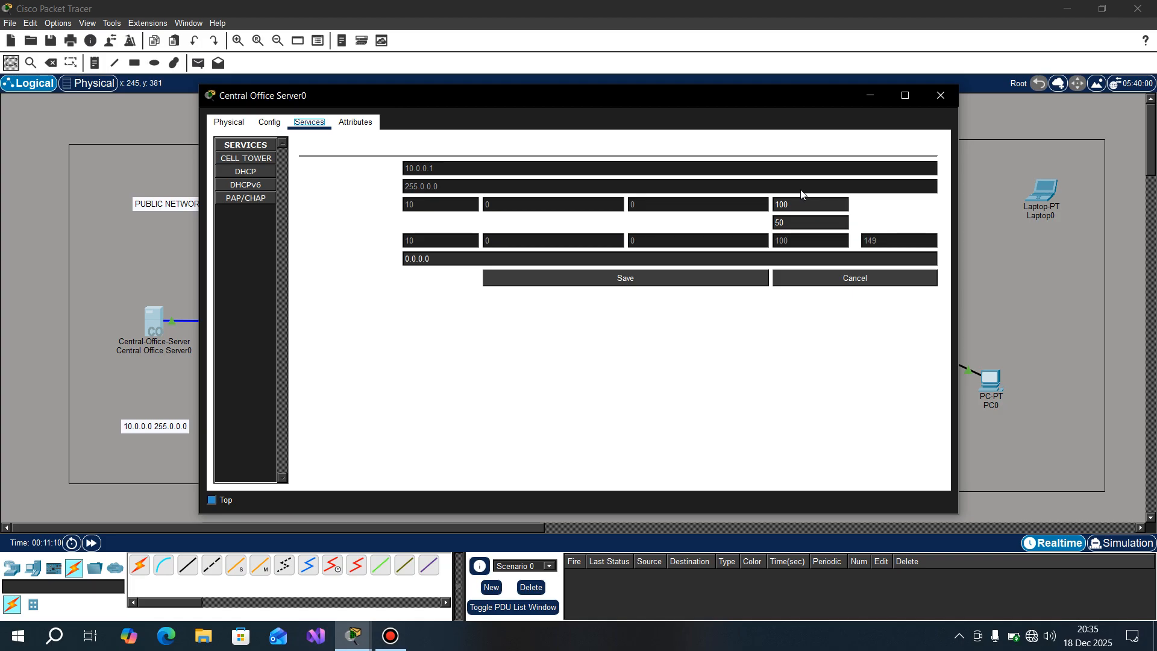
drag(798, 202, 755, 221)
text(2)
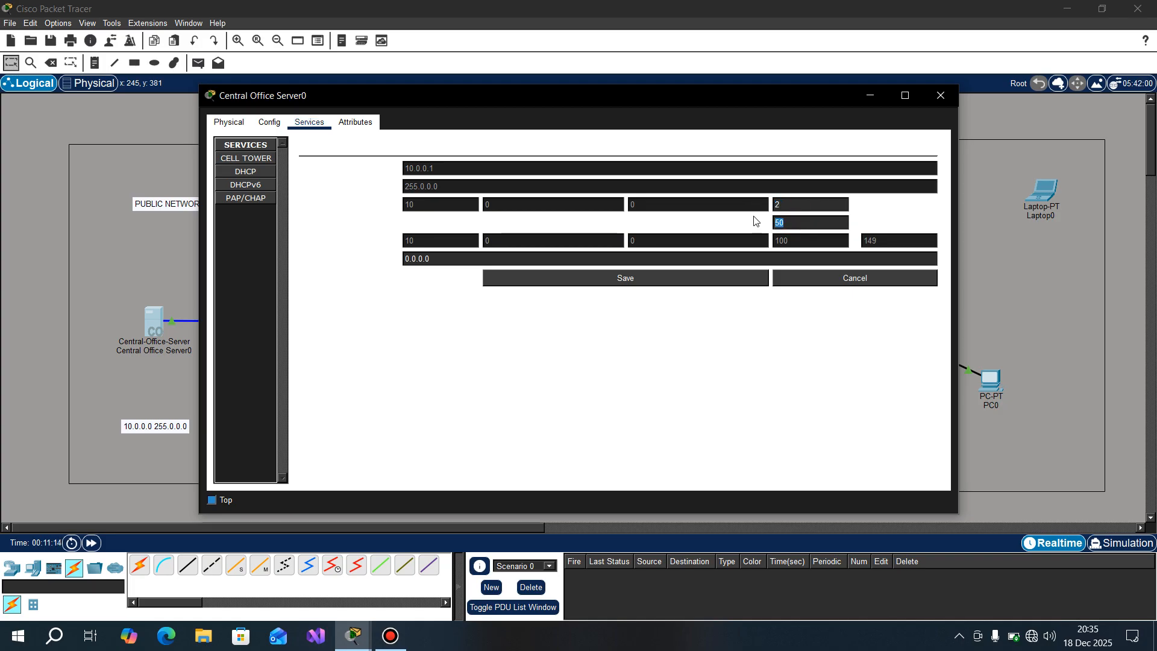
text(252)
click(698, 279)
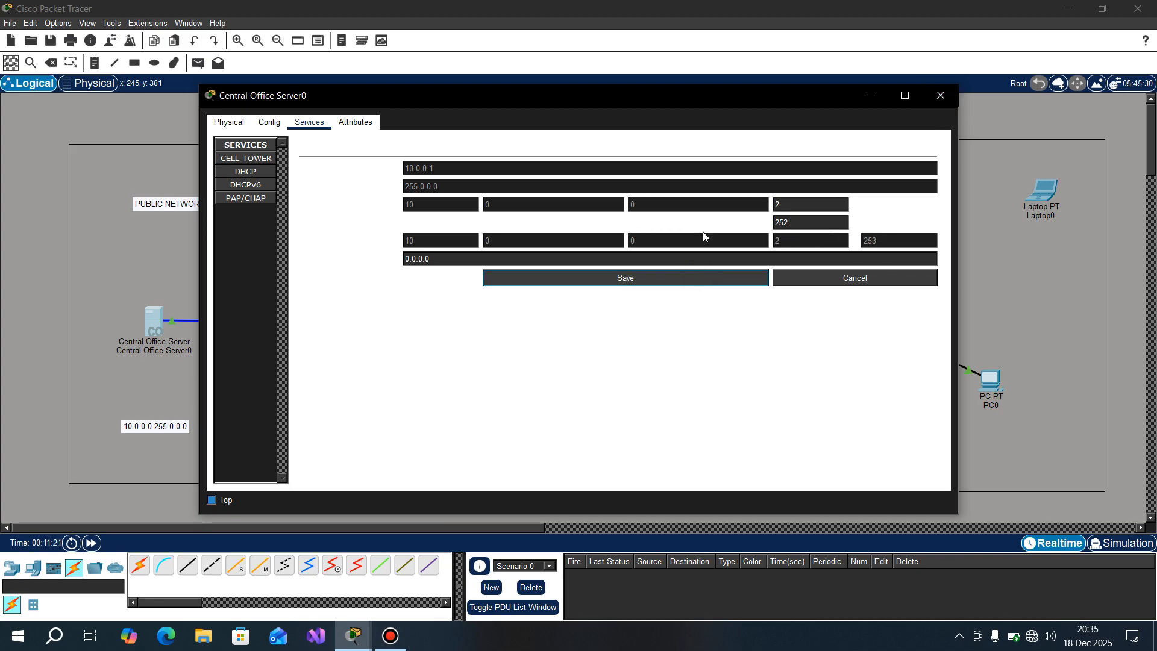
Step: Set the DNS server in the central office server's address pool to 8.8.8.8, save it and close the server's window
double_click(490, 258)
text(8.8.8.8)
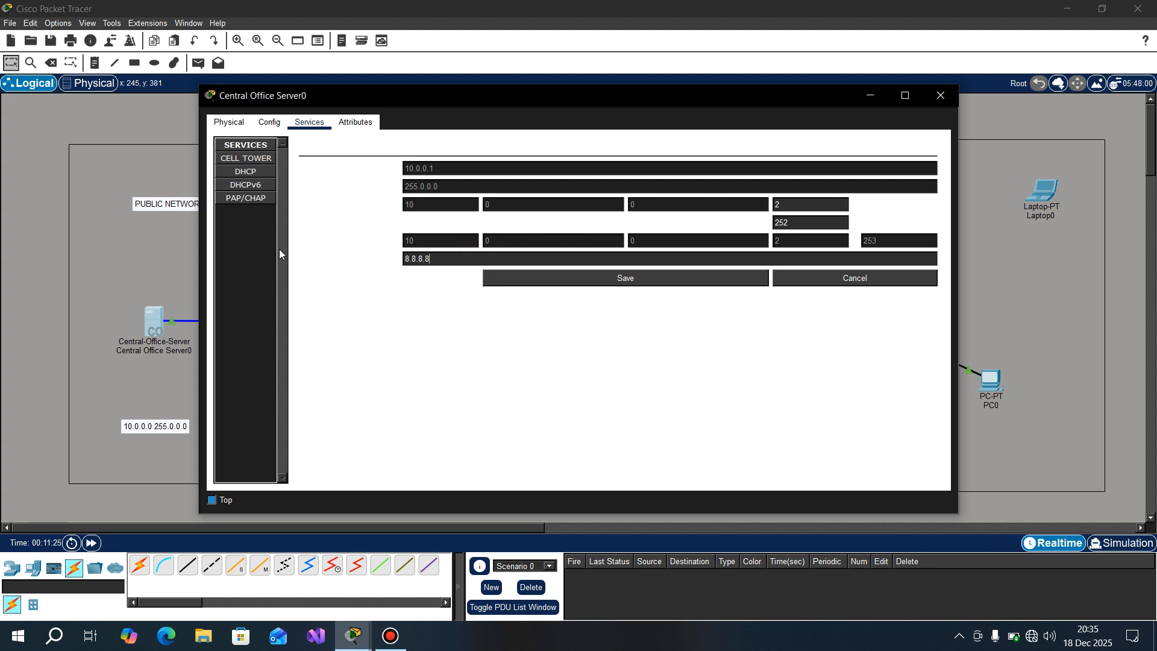
click(547, 279)
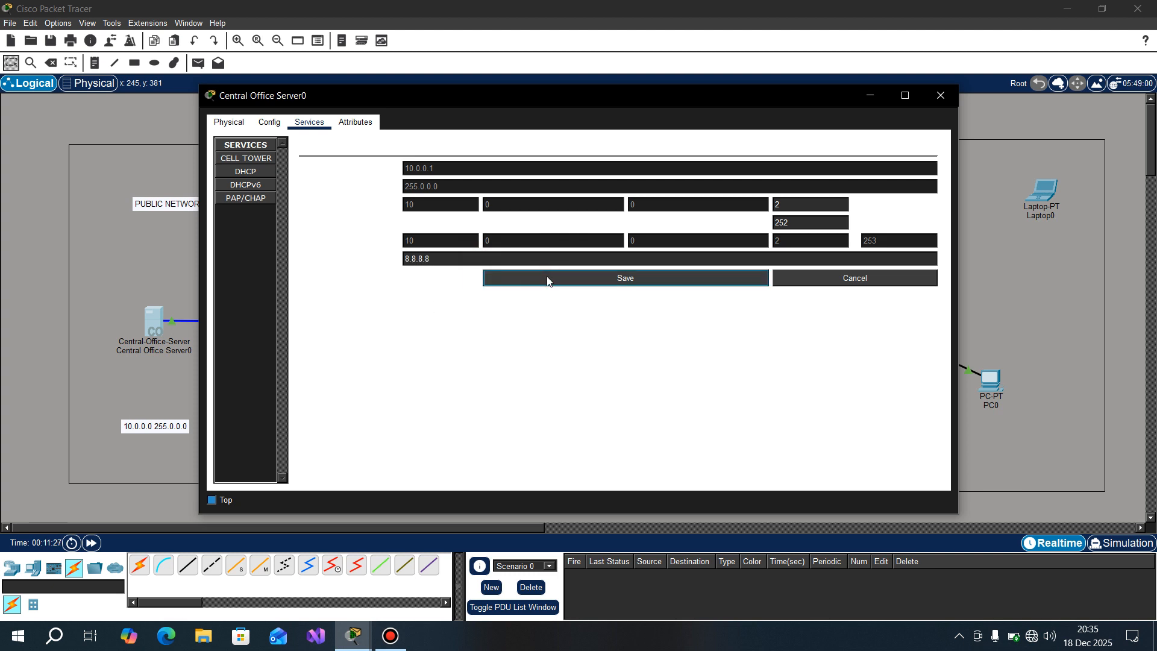
click(944, 97)
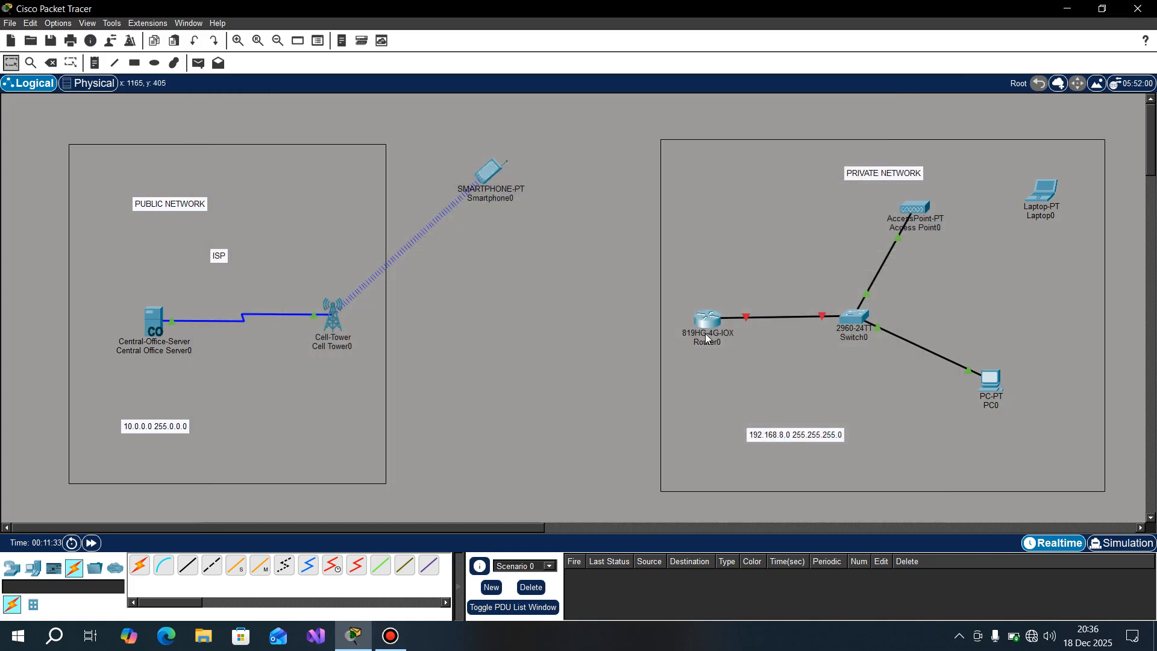
Step: Test connectivity with a simple PDU from the smartphone to the central office server and delete the test scenario
key(p)
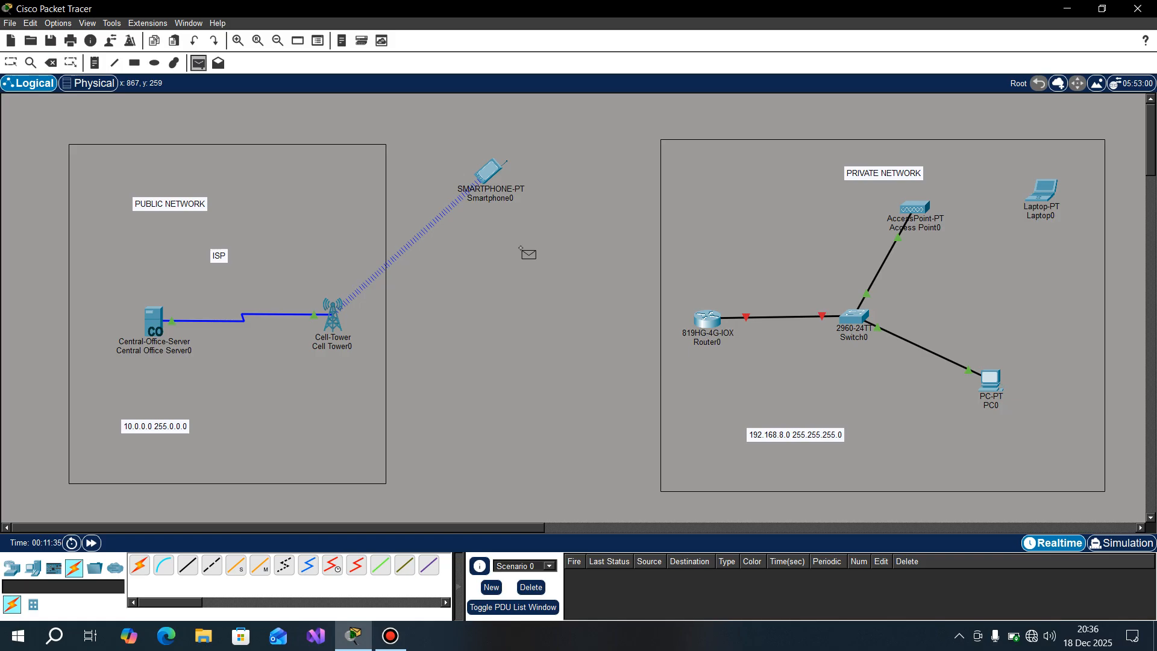
click(493, 175)
click(161, 326)
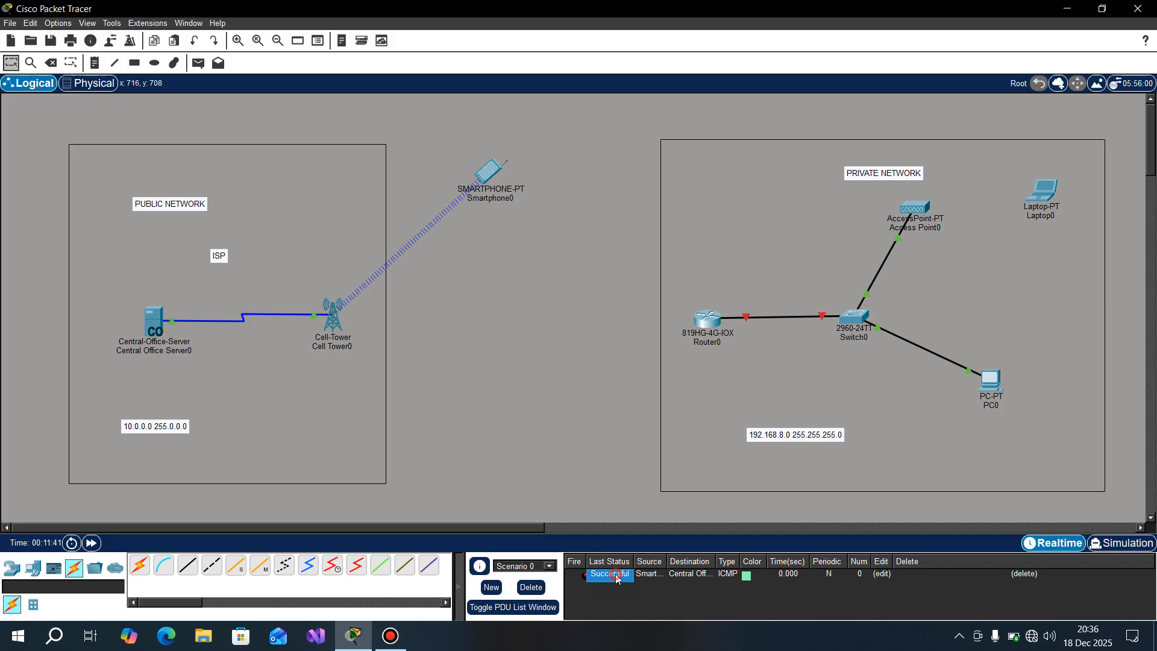
click(530, 587)
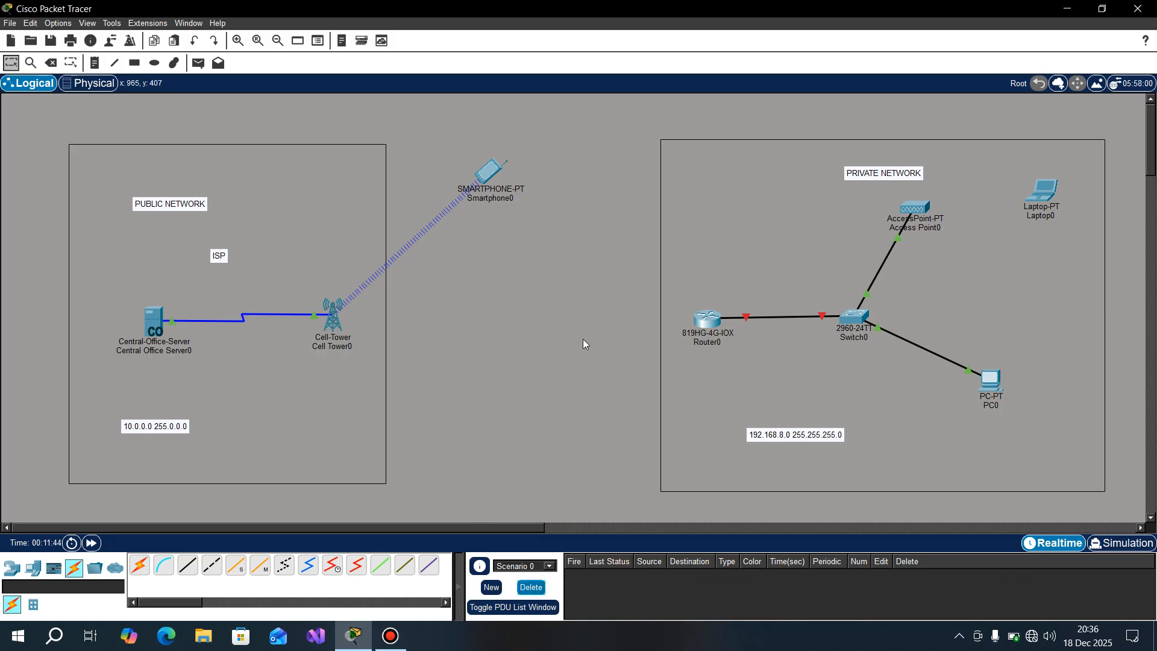
Step: On Router0's command line, decline the initial configuration dialog and enter global configuration mode with ENABLE and CONFIGURE TERMINAL
click(700, 321)
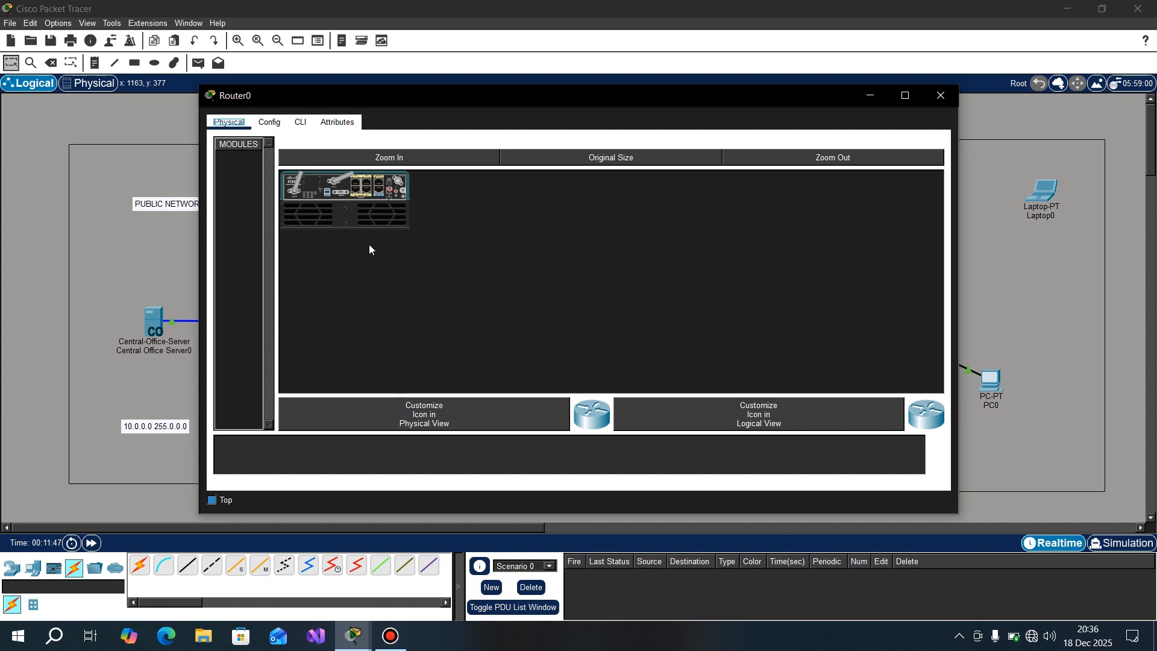
click(301, 122)
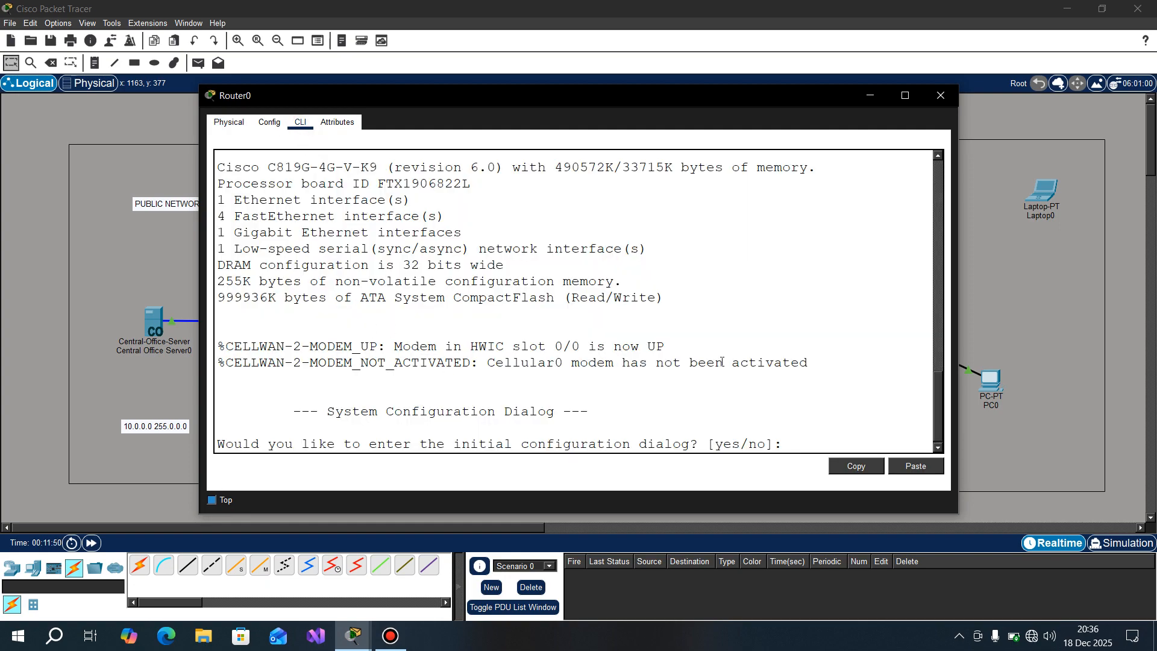
click(813, 446)
text(NO)
key(Return)
key(Return)
text(ENAB)
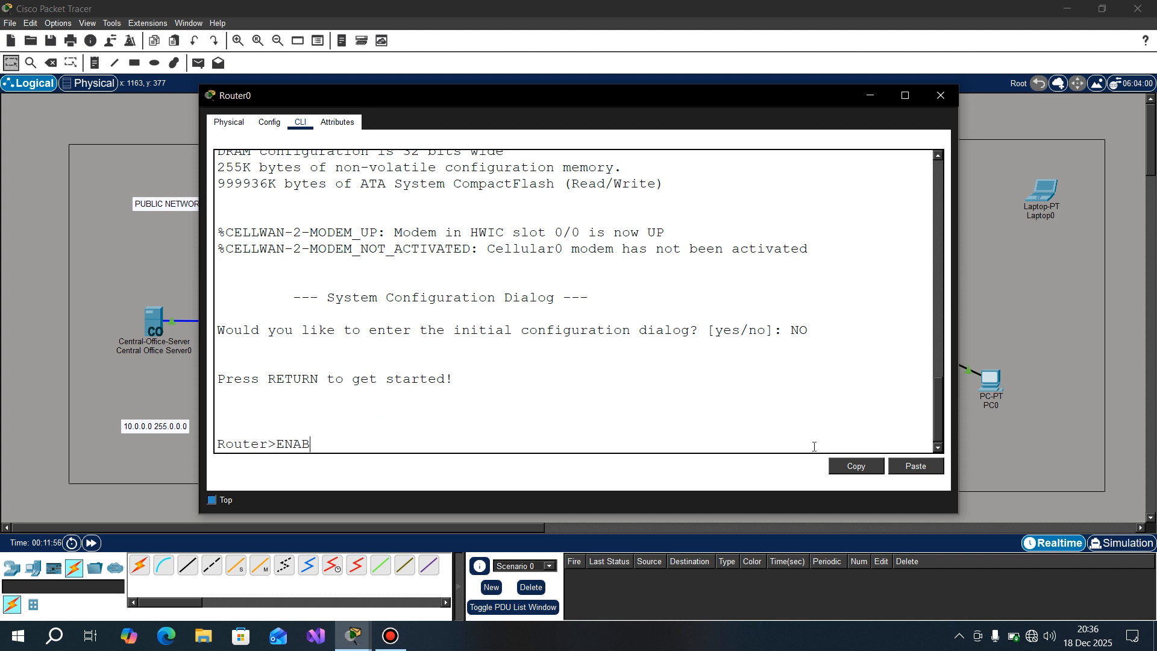
text(LE)
key(Return)
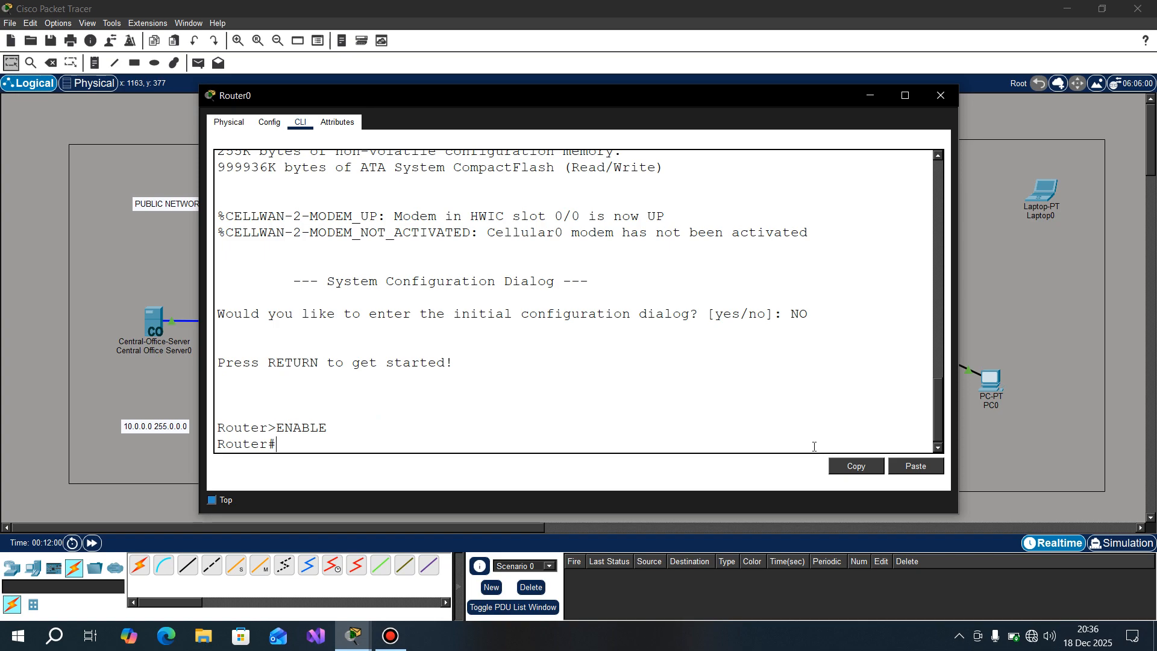
text(CONFIGURE TERMINAL)
key(Return)
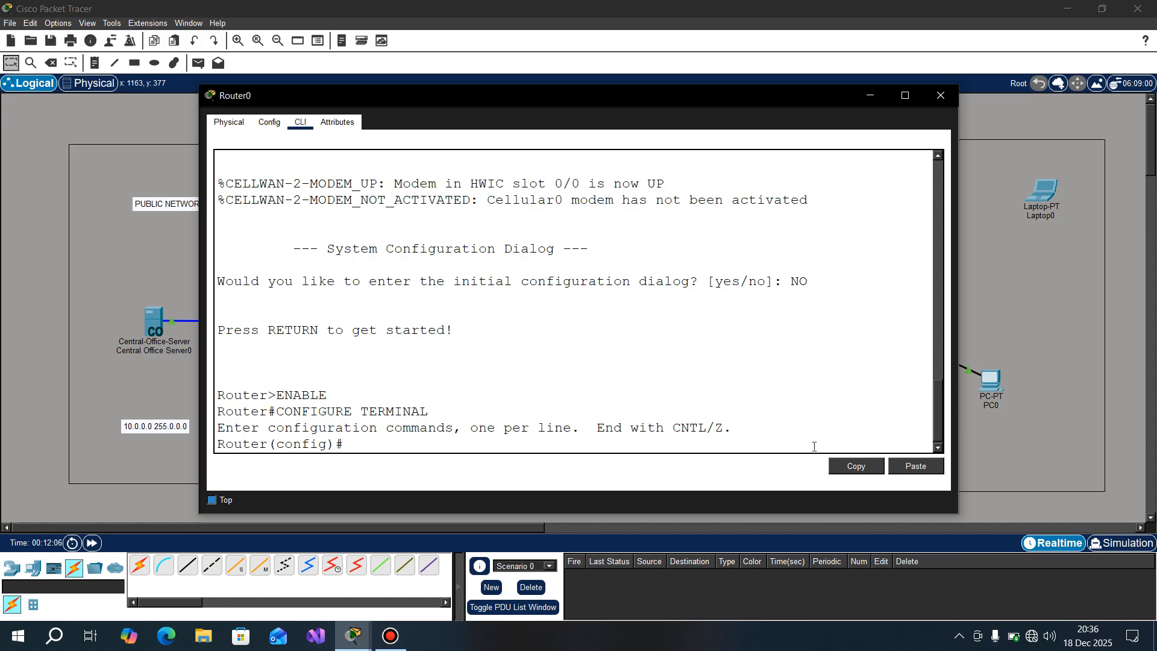
Step: Bring up Router0's Cellular 0 interface with NO SHUTDOWN and check its wireless link to the cell tower
text(INTERFACE )
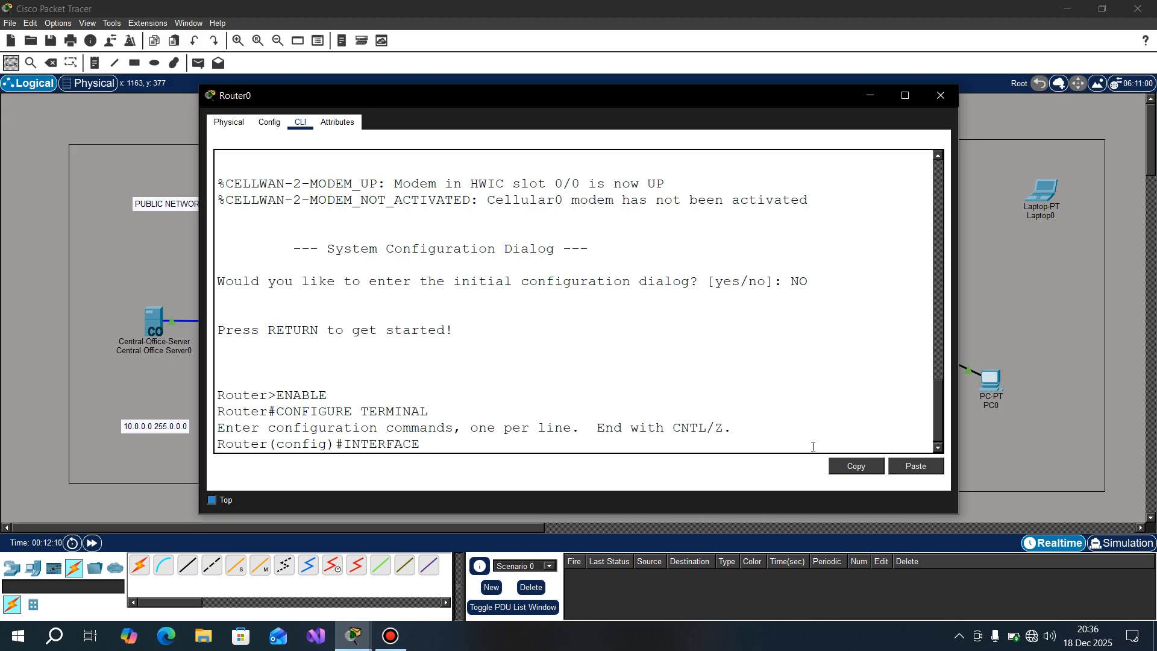
text(CELLULAR 0)
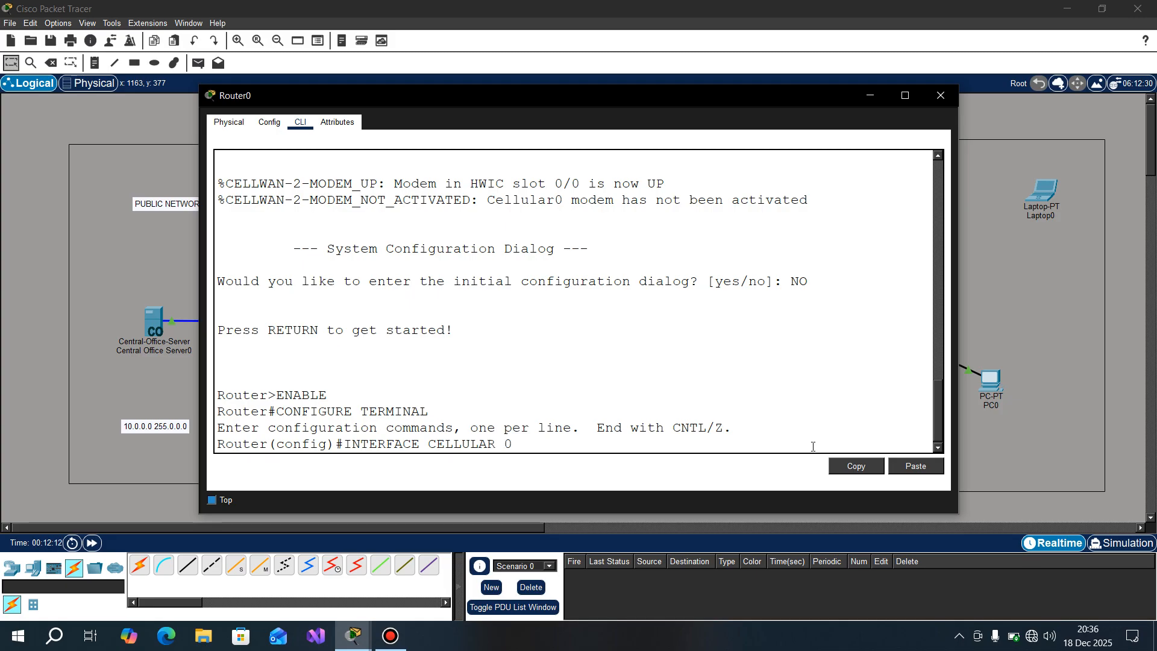
key(Return)
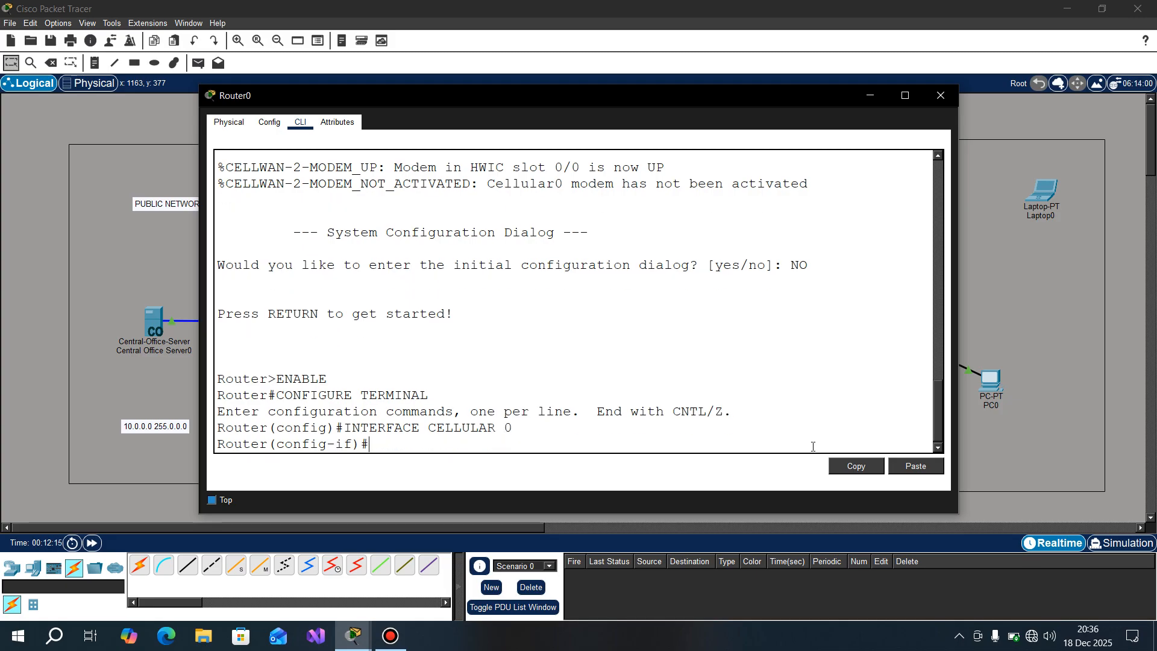
text(NO SHUTDOWN)
key(Return)
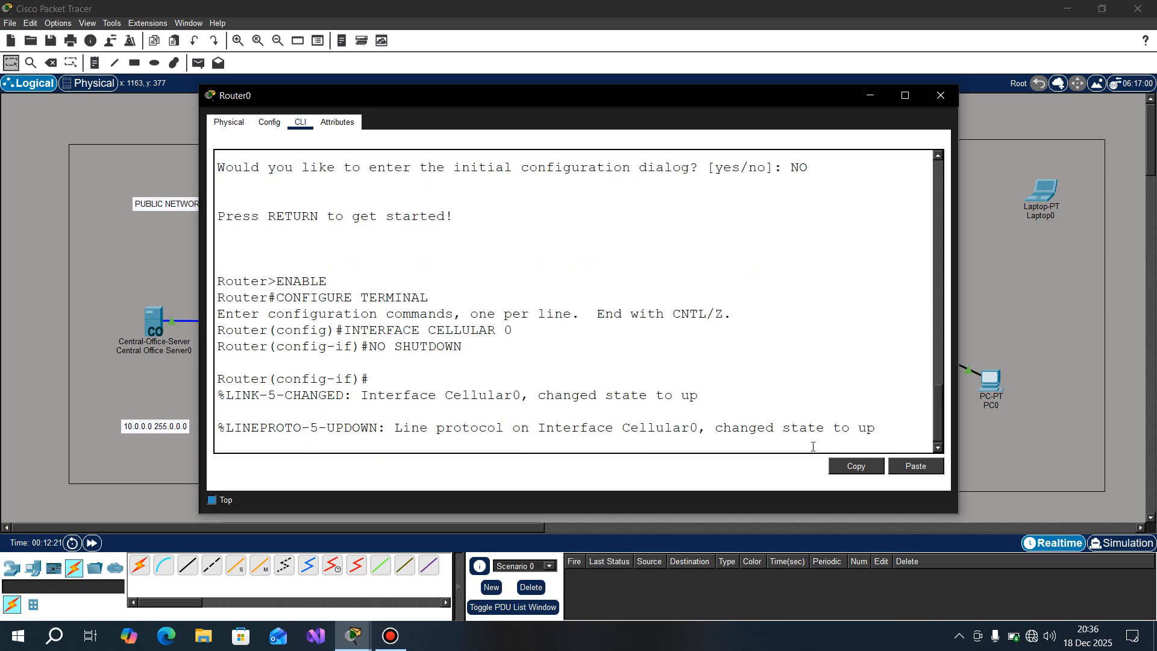
key(Return)
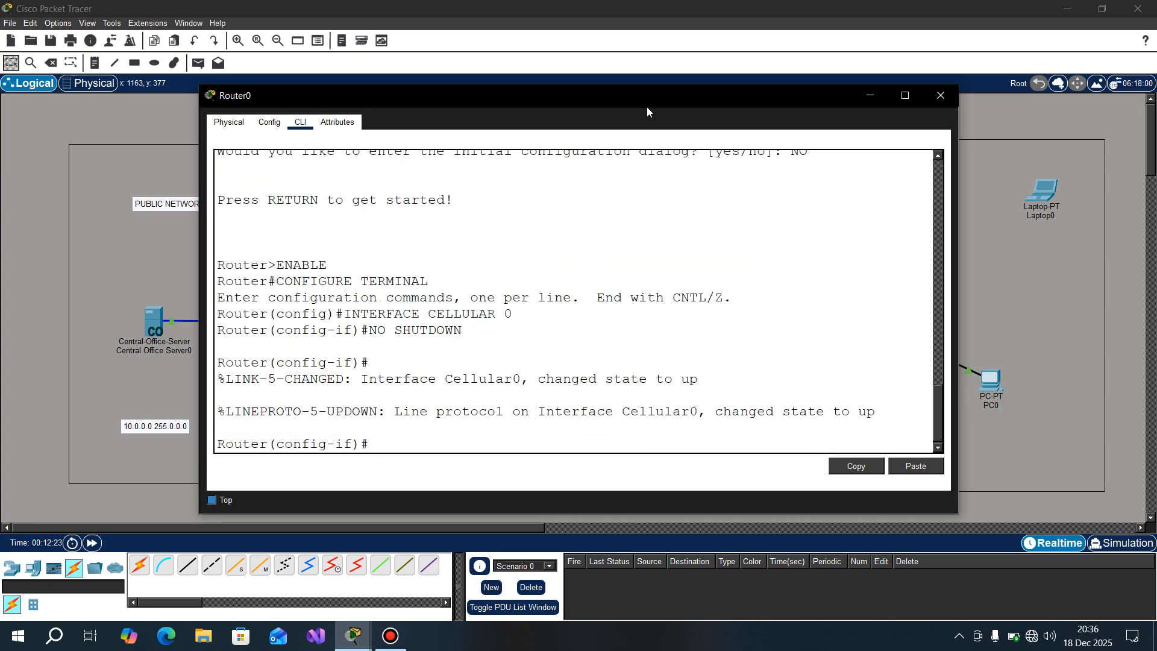
drag(641, 106, 694, 404)
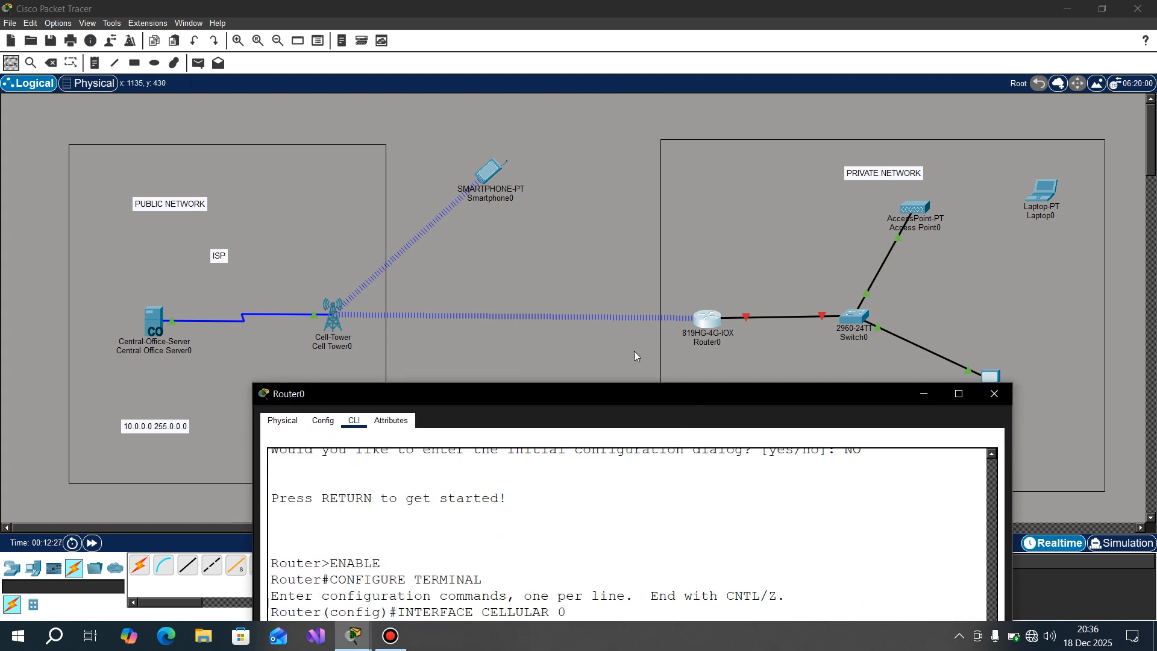
drag(651, 396, 631, 163)
Step: Have Router0's Cellular 0 interface obtain its address from the provider with IP ADDRESS NEGOTIATED
click(466, 503)
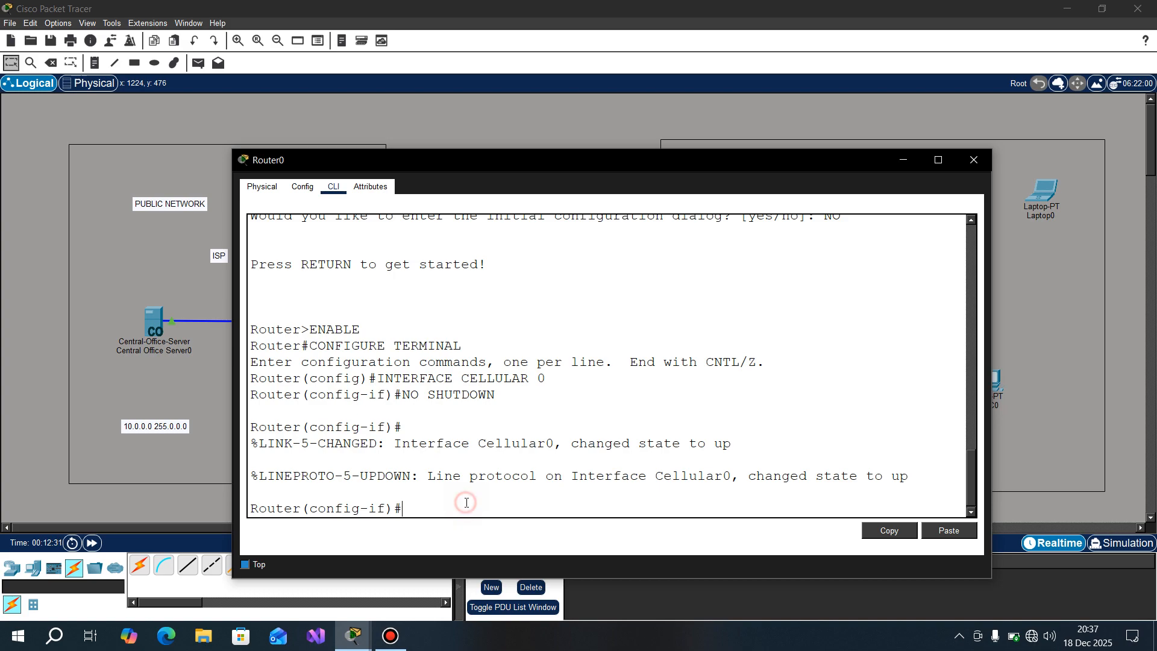
text(IP ADDRESS NEGO)
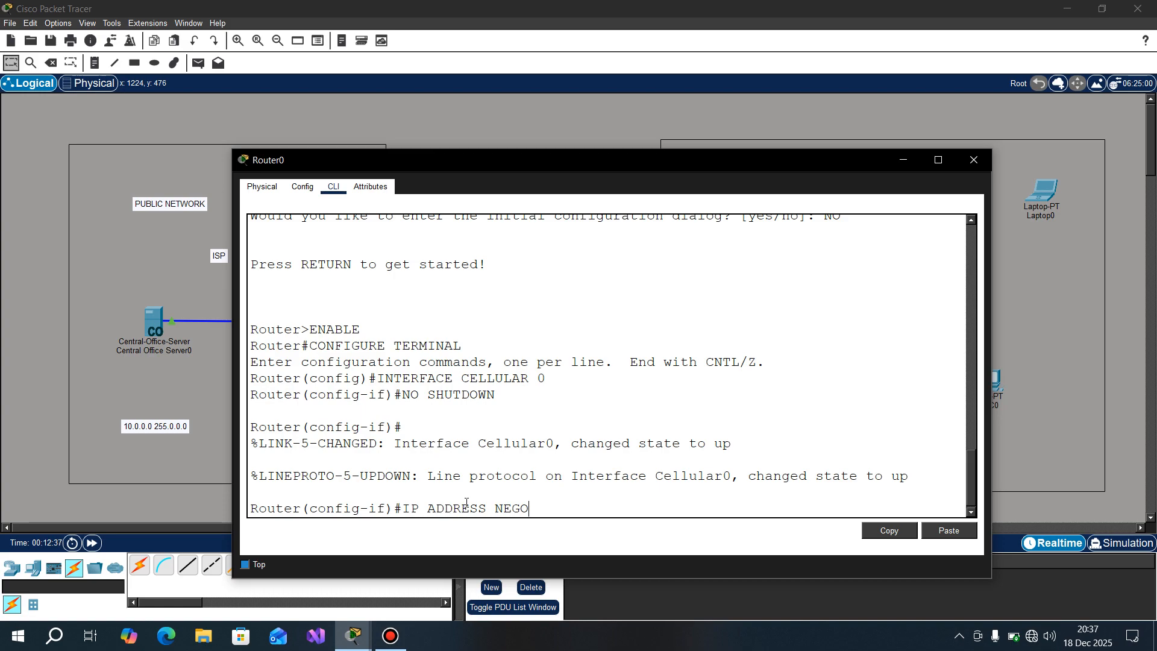
text(TIATED)
key(Return)
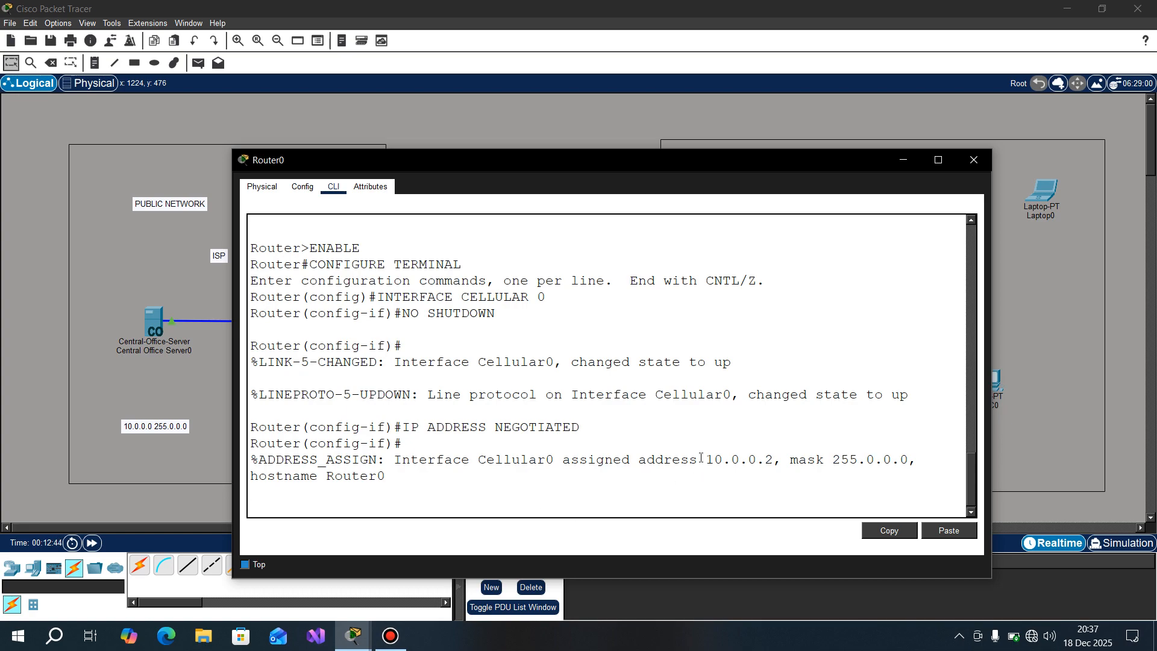
Step: Copy the address assigned to Cellular 0 and begin a static IP ADDRESS command for that interface with 10.0.0.2
drag(707, 457, 773, 459)
right_click(771, 459)
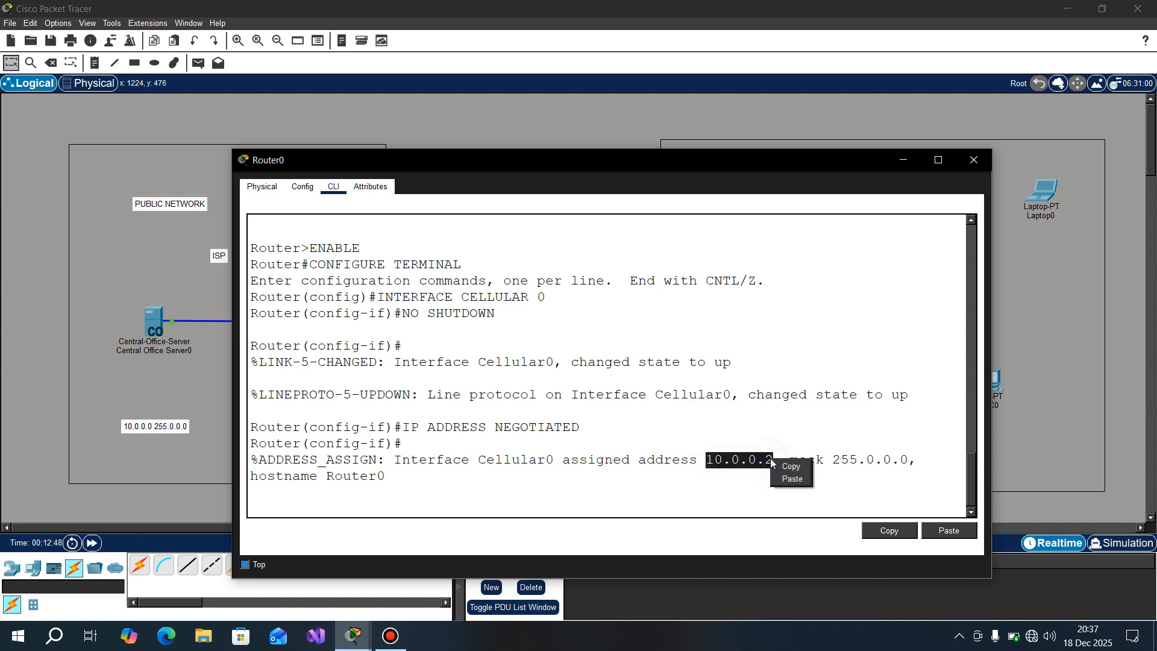
click(787, 466)
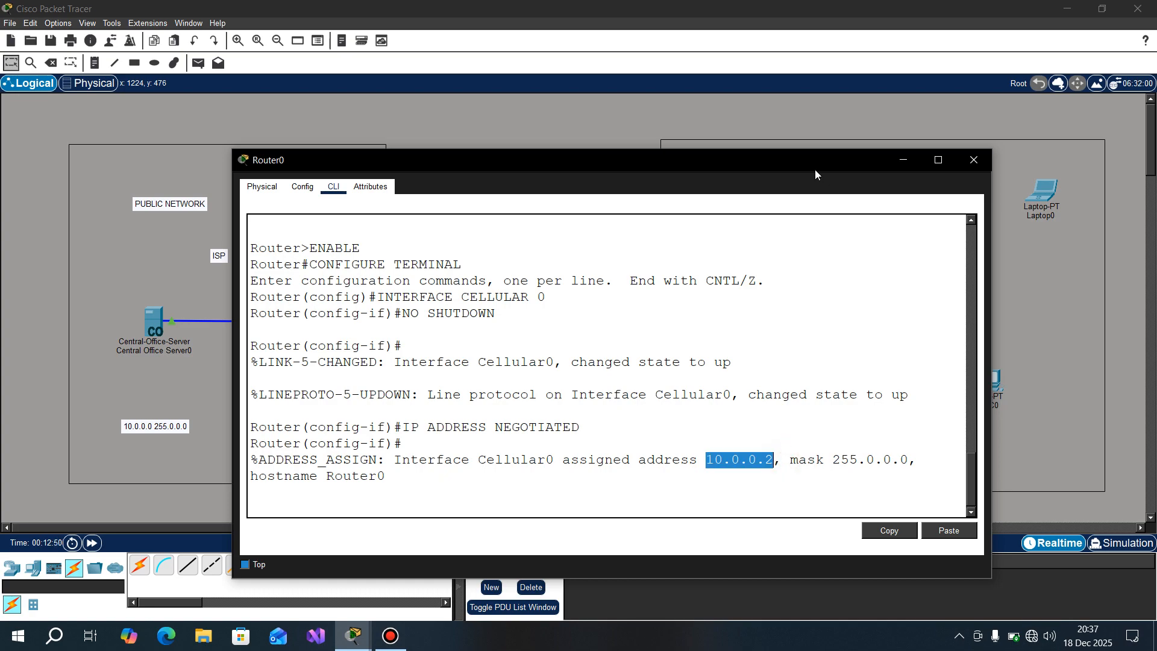
drag(798, 166, 739, 429)
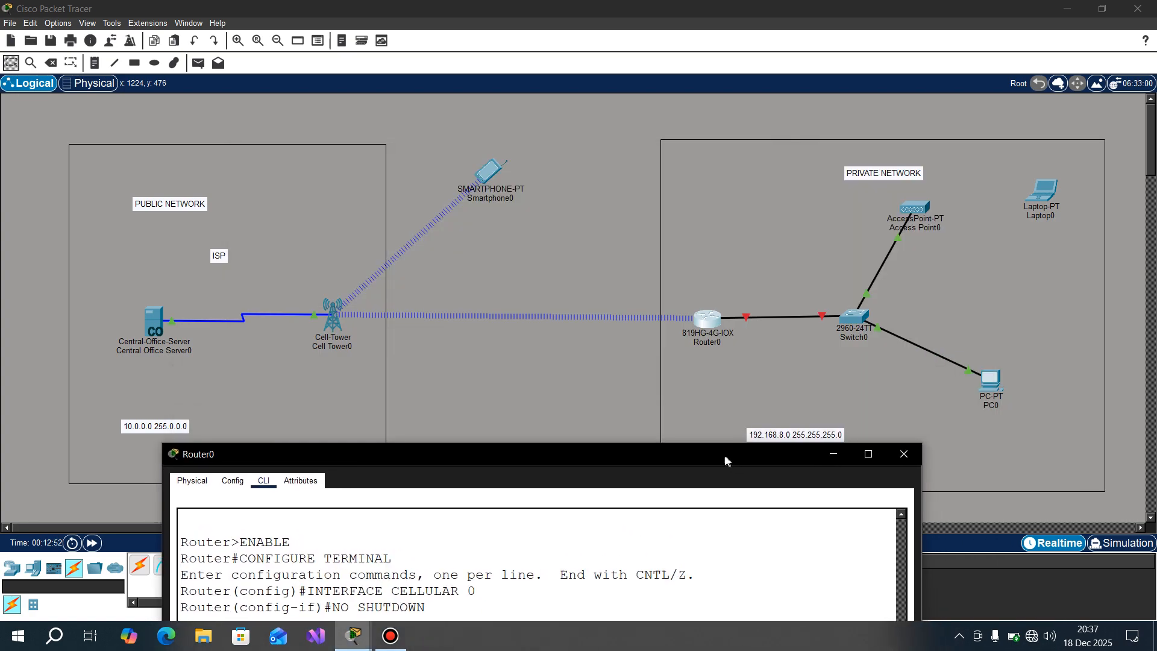
drag(726, 456, 727, 364)
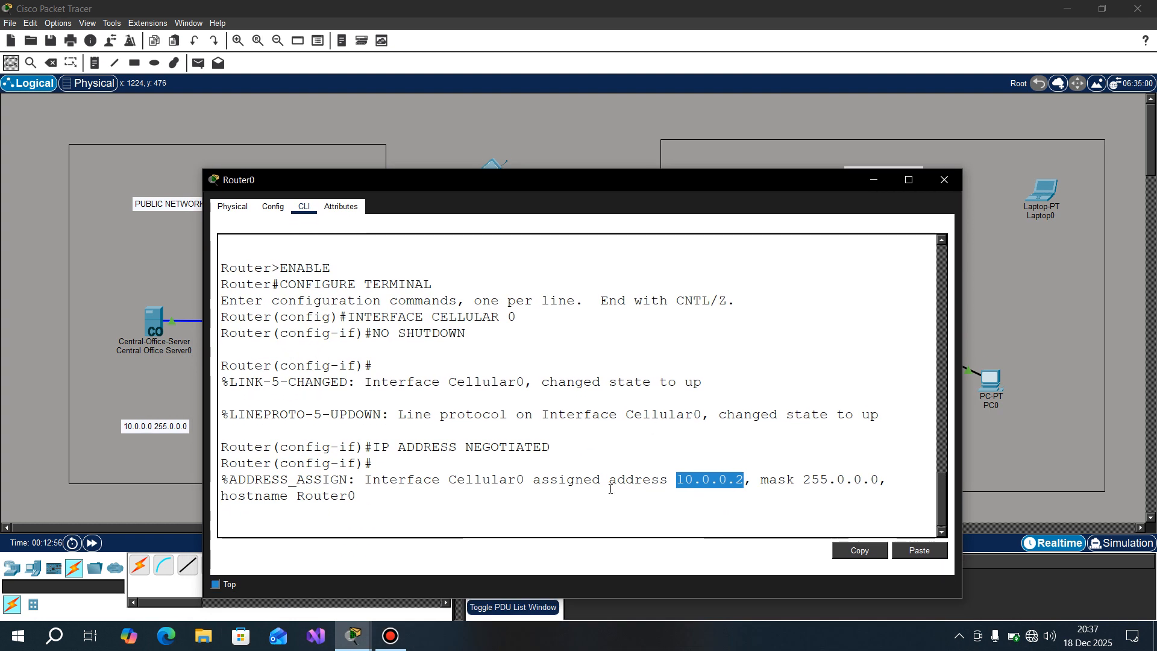
click(589, 503)
key(Return)
text(IP AA)
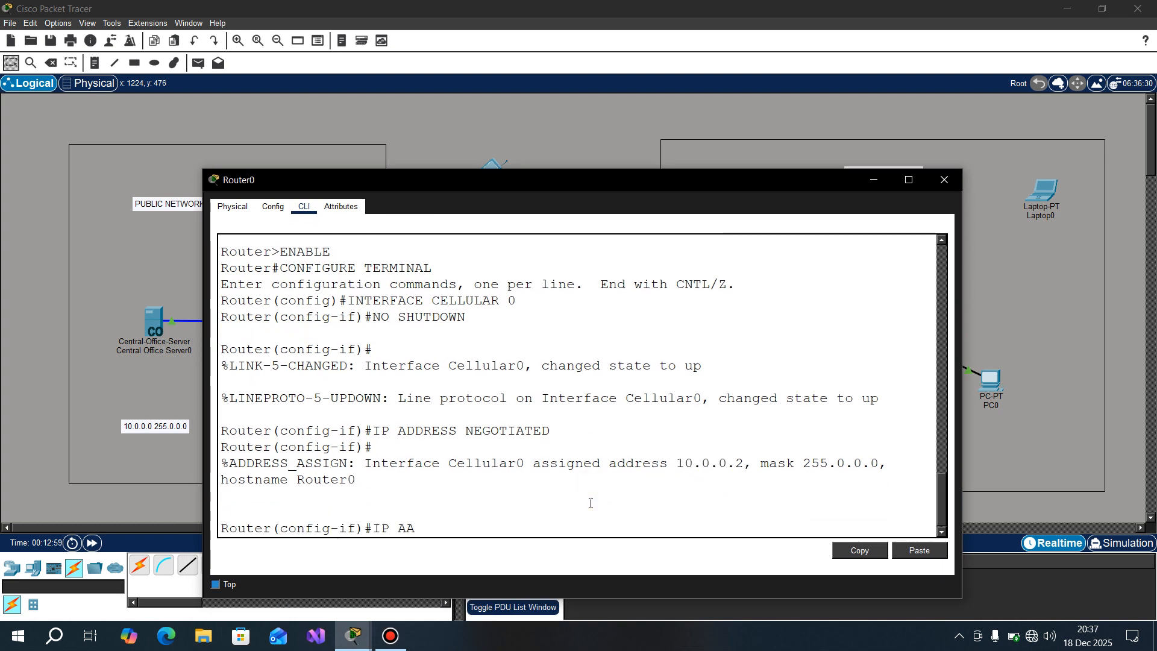
key(BackSpace)
text(DDRESS)
right_click(591, 504)
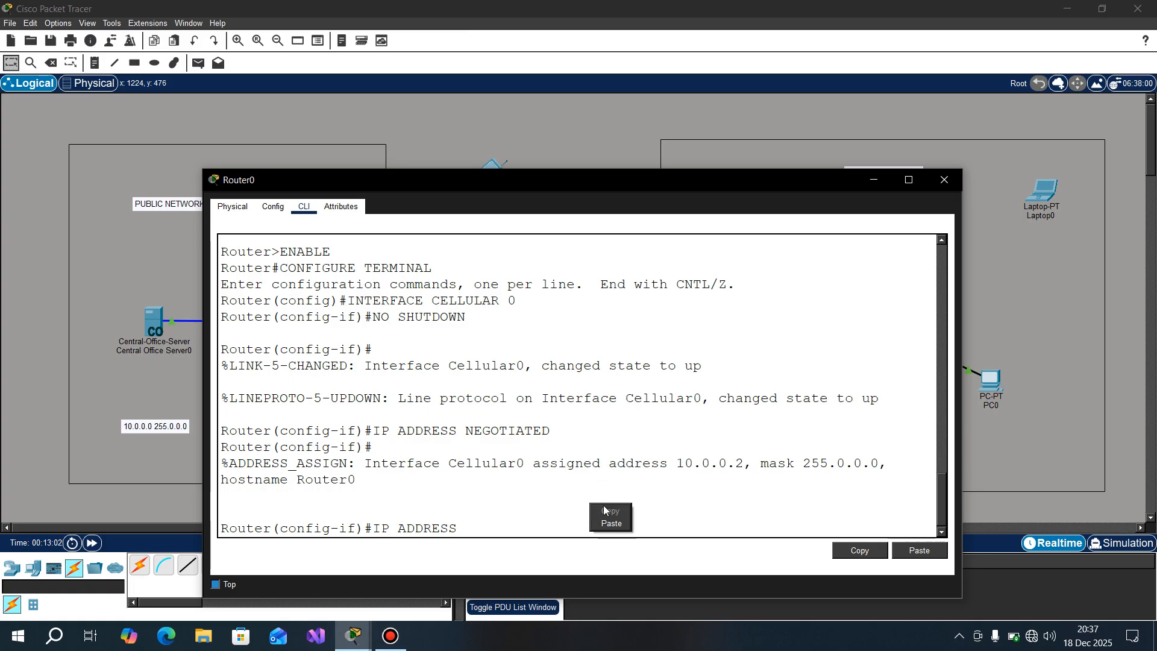
click(611, 520)
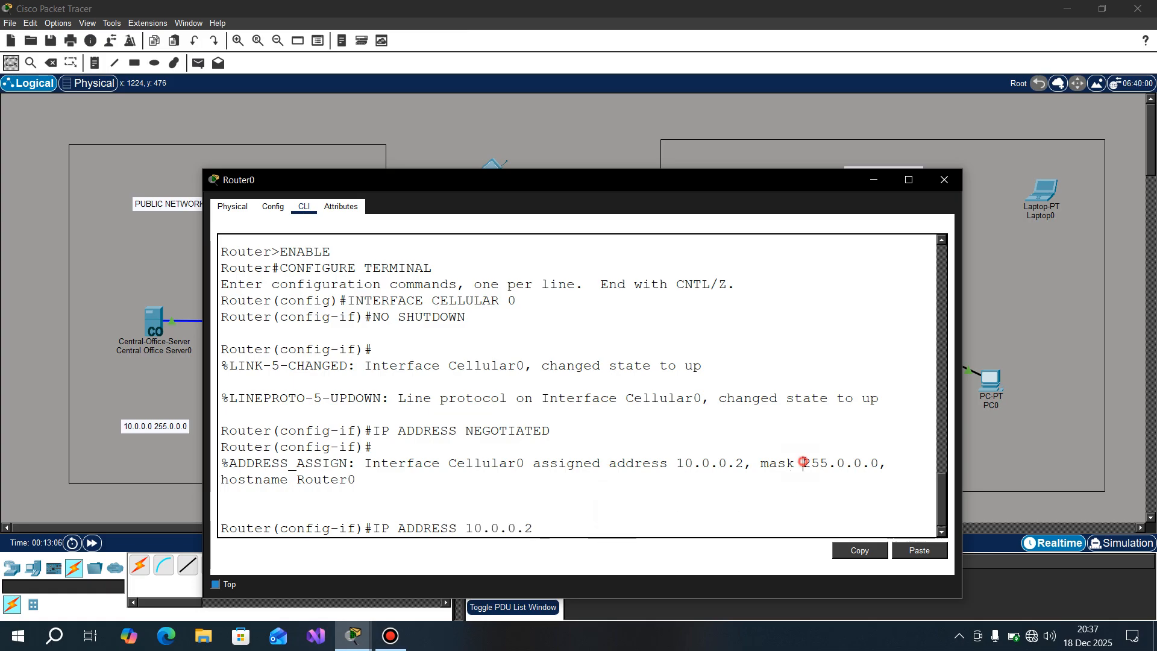
Step: Complete the Cellular 0 address command with the copied mask 255.0.0.0, run it and close Router0's window
drag(802, 464, 882, 464)
right_click(883, 465)
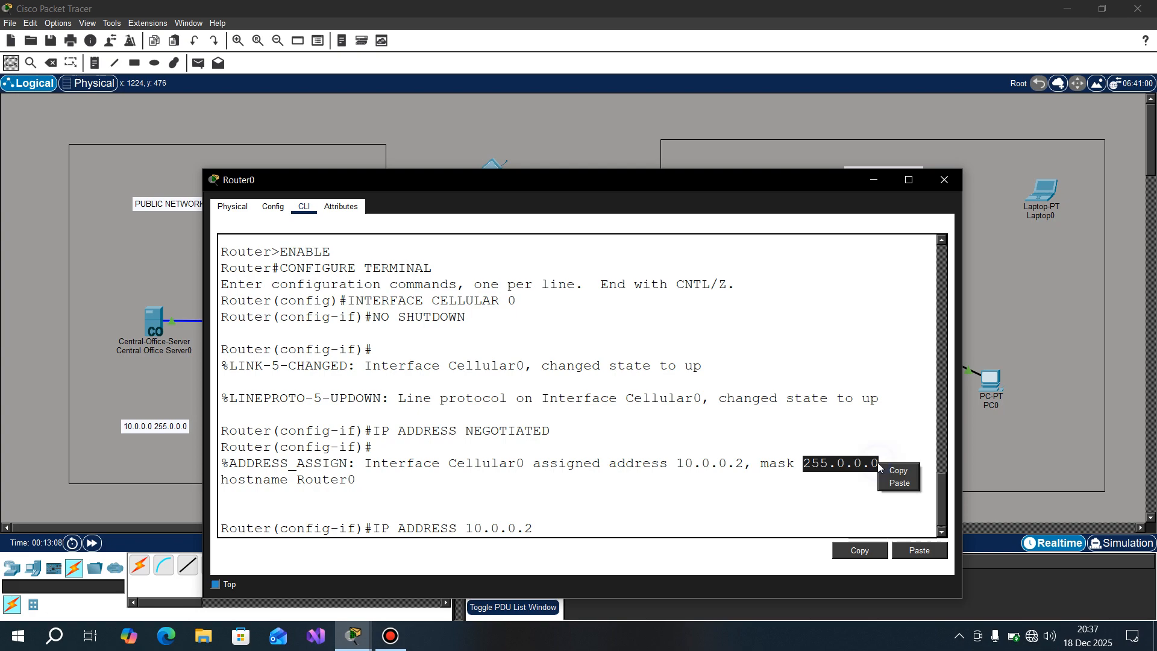
click(897, 471)
right_click(687, 510)
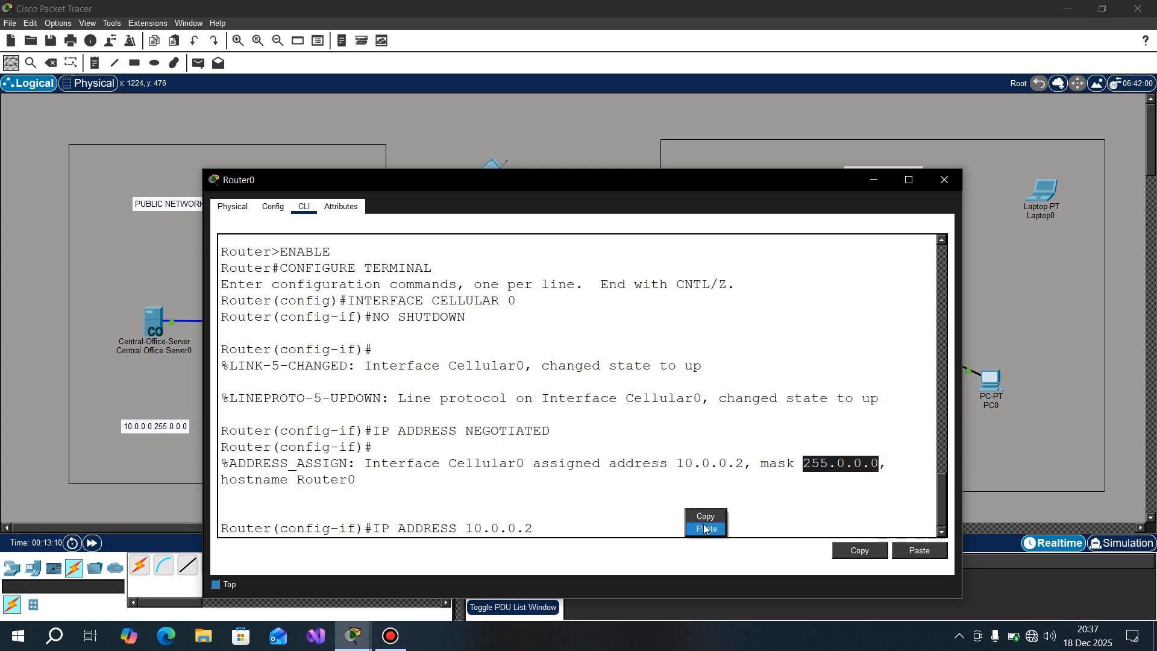
click(704, 528)
key(Return)
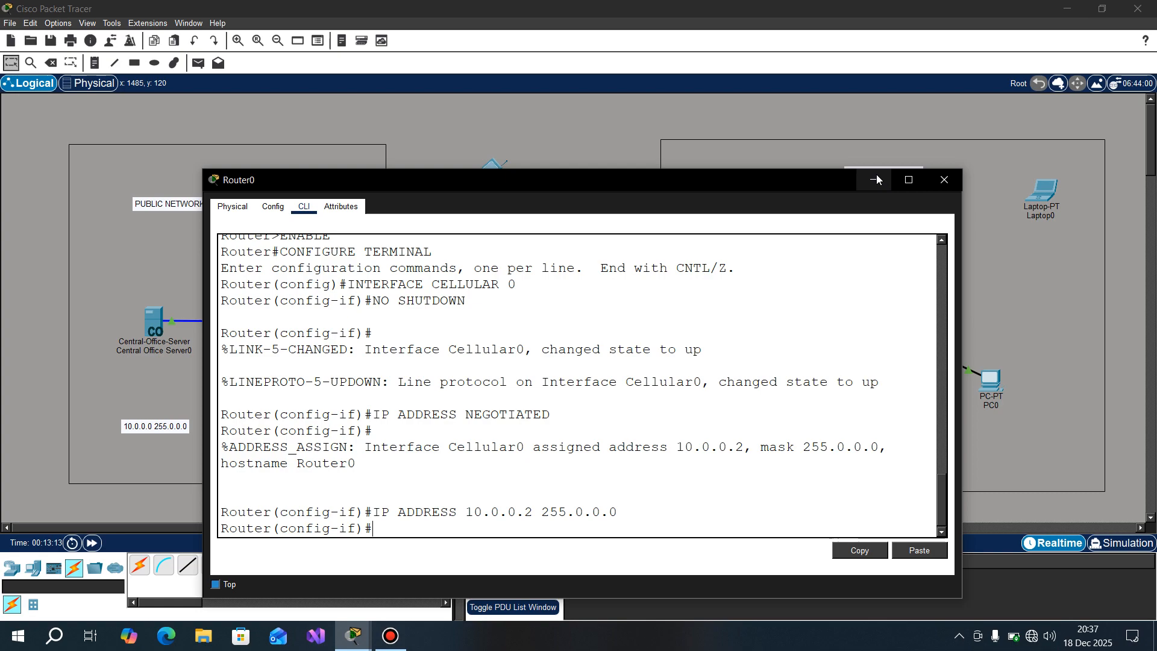
click(940, 187)
Step: Swap Laptop0's wired network module for the WPC300N wireless module with the power off, turn it back on and move the laptop slightly down
click(1040, 191)
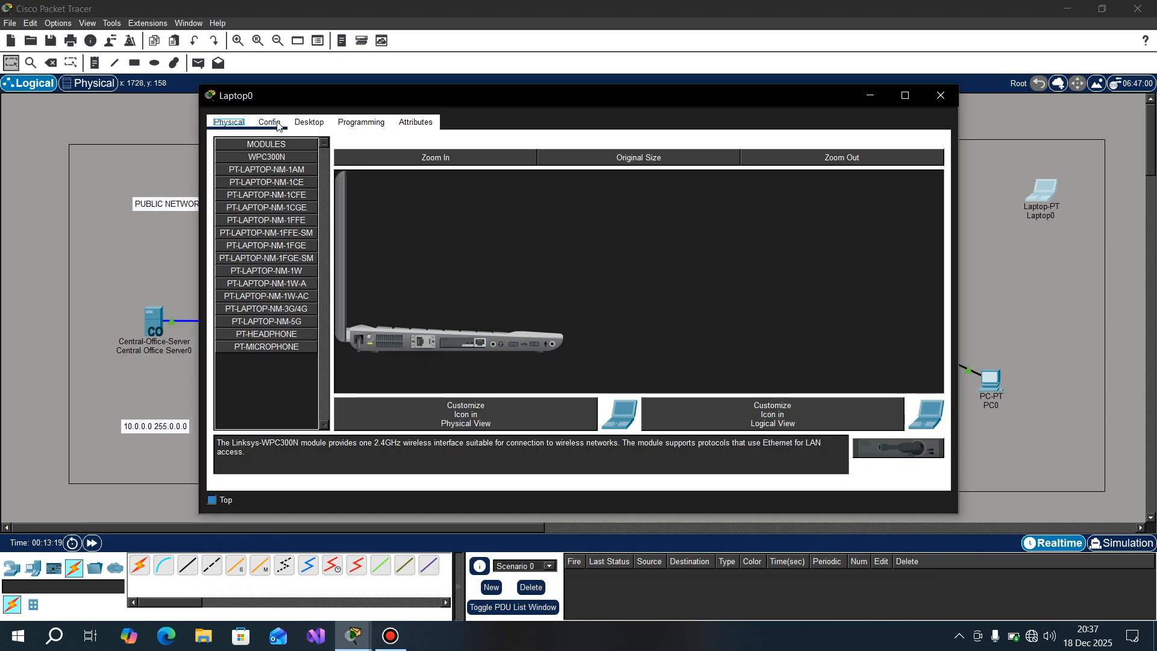
click(367, 331)
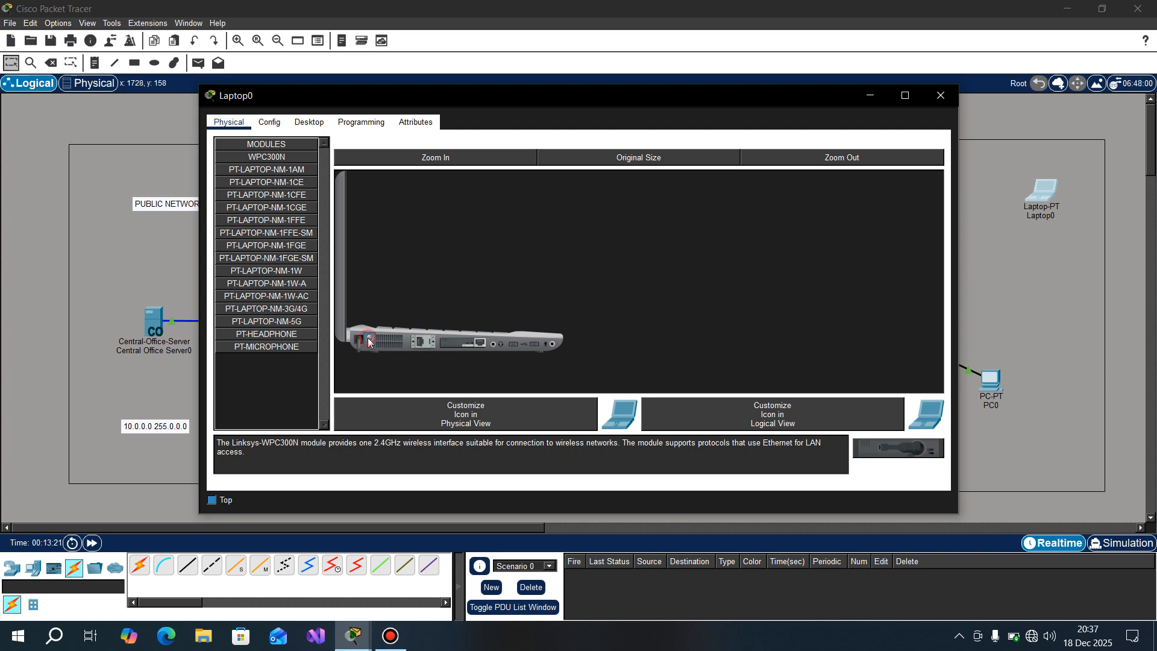
drag(472, 344, 292, 380)
drag(278, 158, 458, 346)
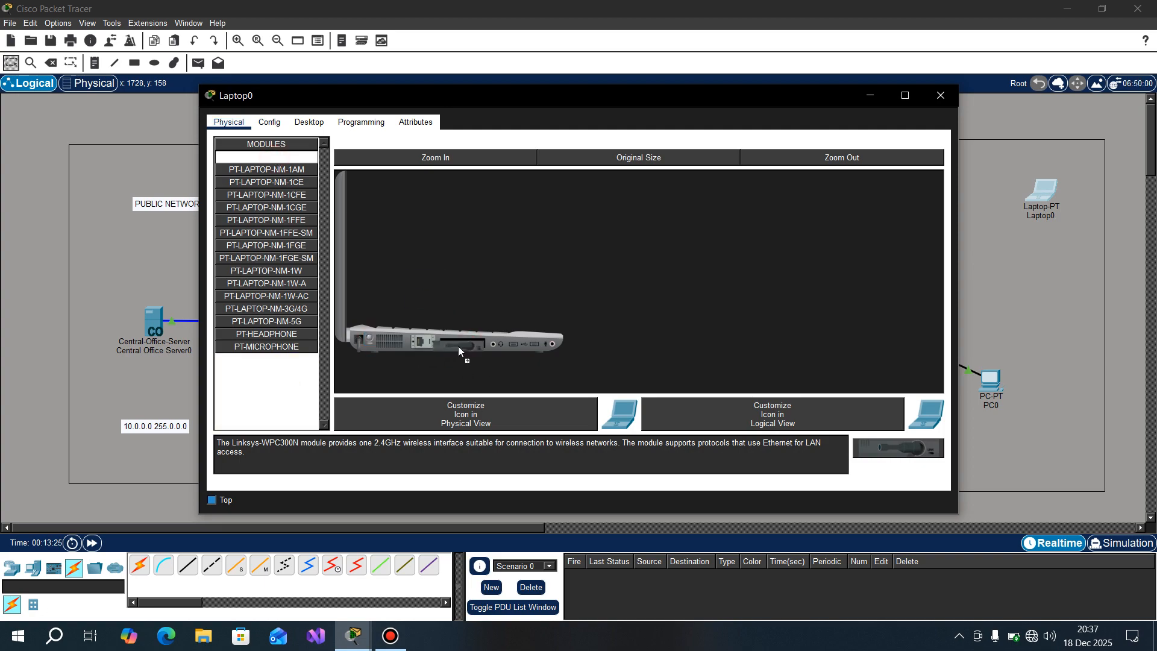
click(371, 338)
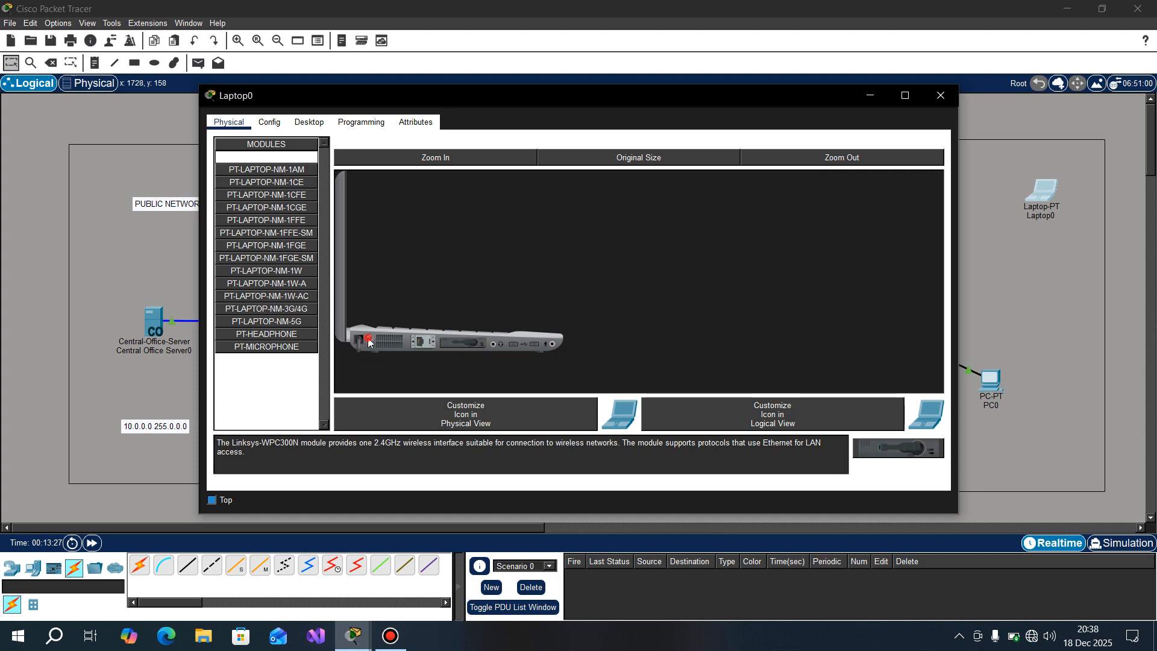
click(939, 96)
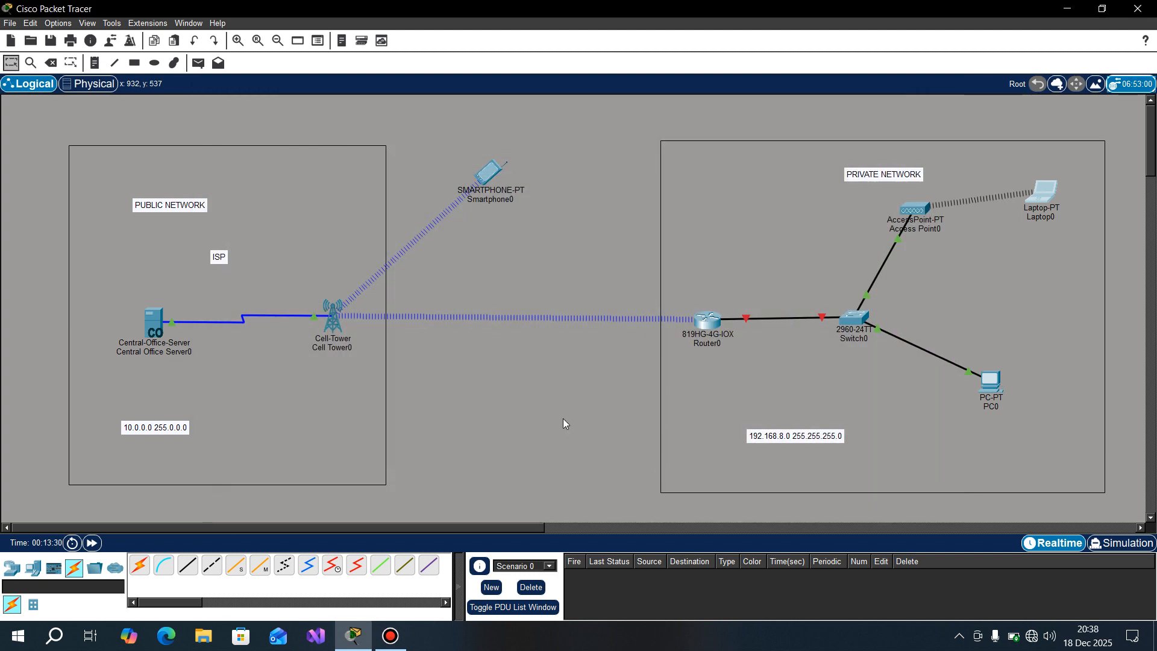
drag(1040, 192, 1043, 211)
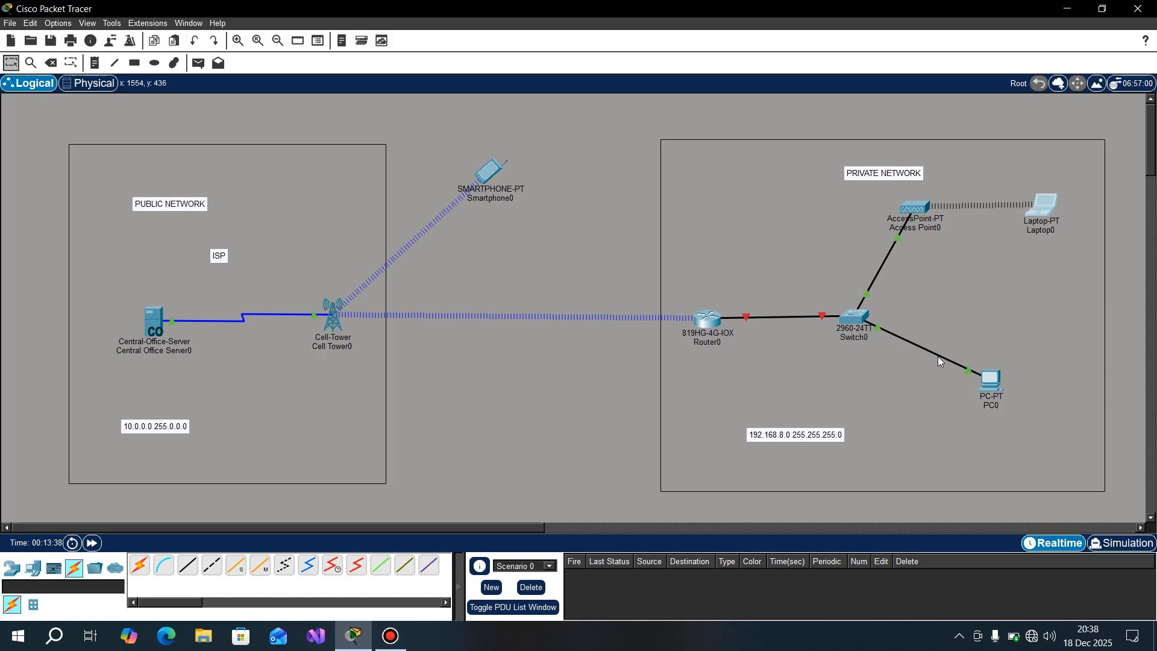
Step: Leave the Cellular 0 configuration in Router0's command line and enter configuration of its LAN interface with INTERFACE GIG0
click(712, 326)
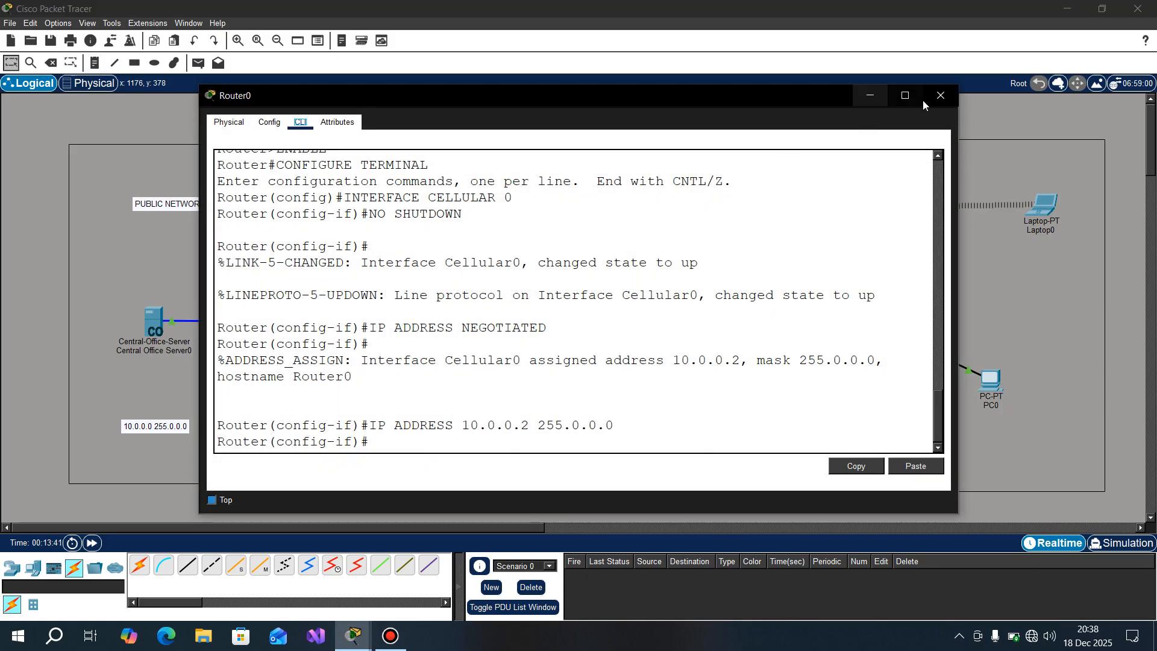
click(931, 100)
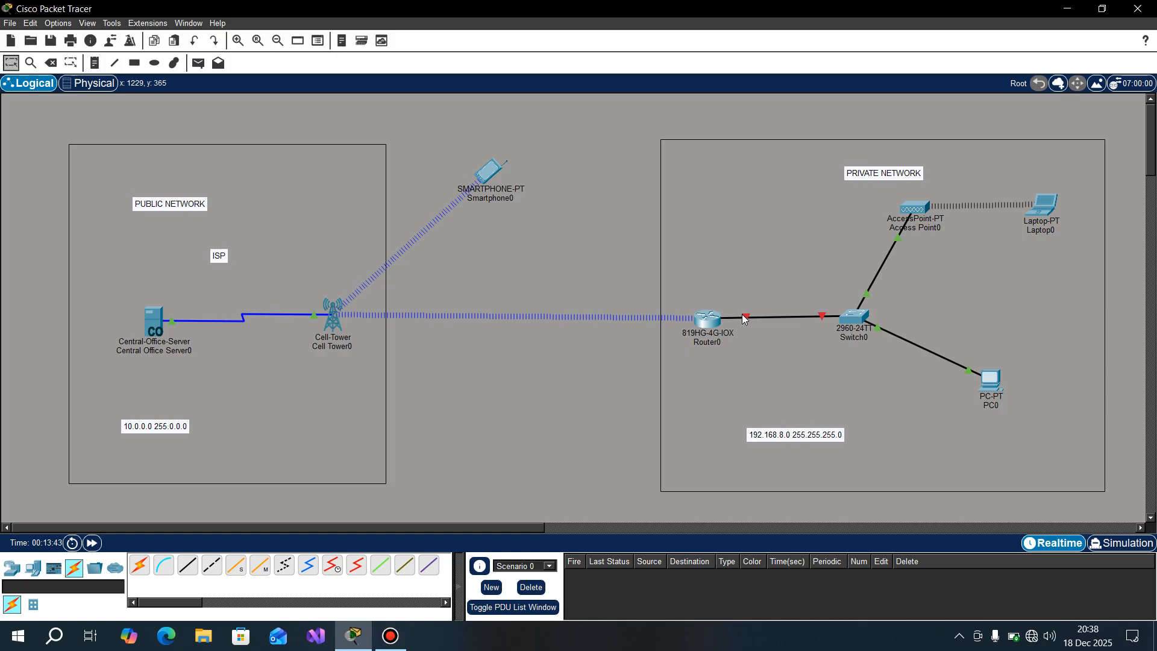
mouse_move(744, 317)
click(708, 320)
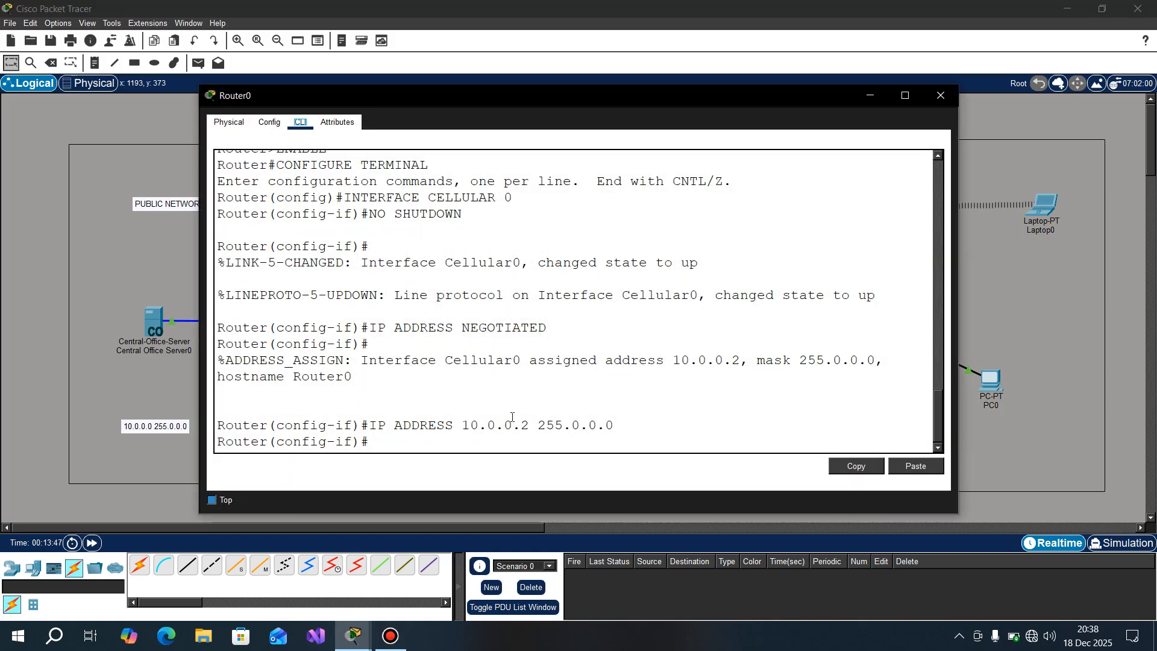
text(EXIT)
key(Return)
text(IN)
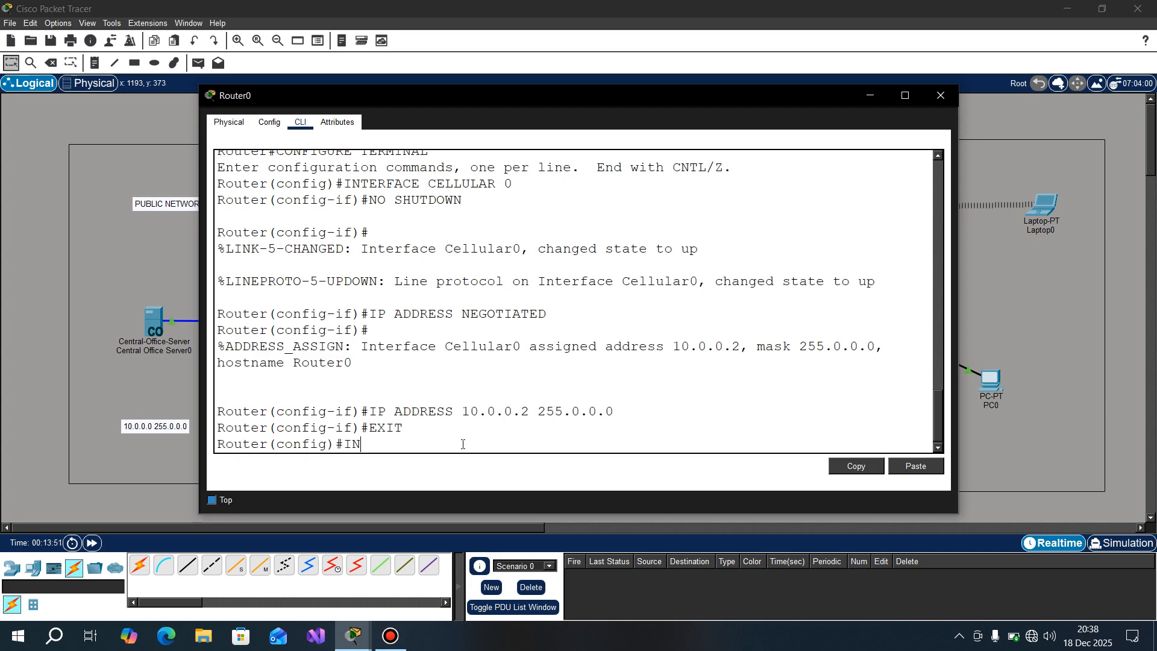
text(TERFACE GIG0)
key(Return)
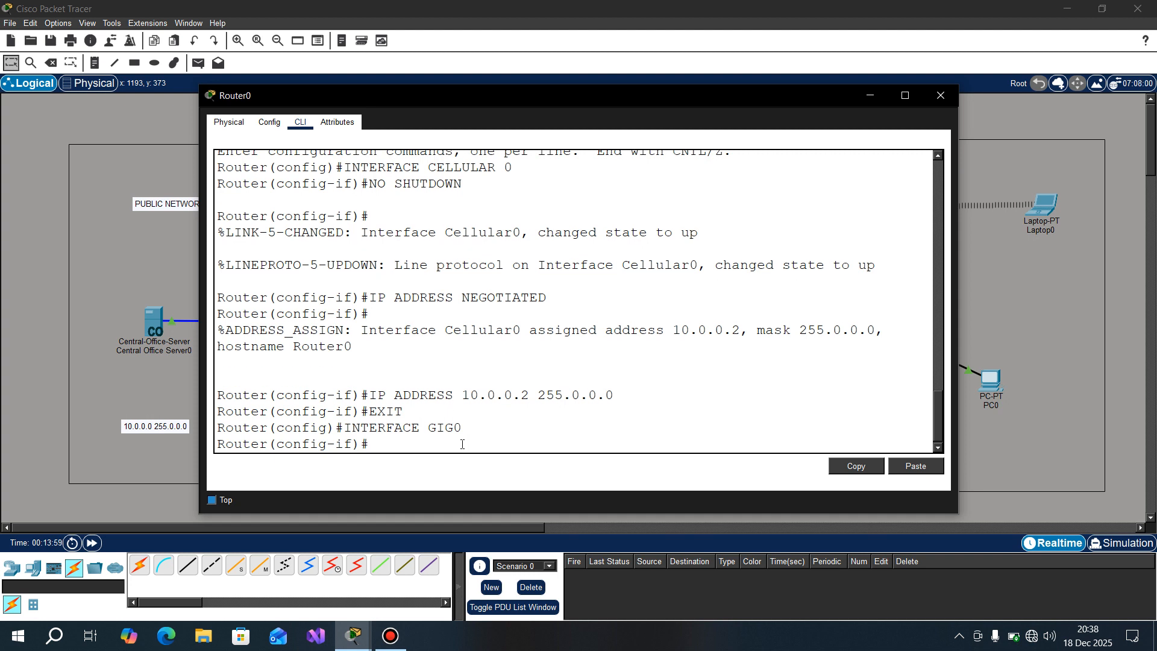
Step: Bring up Router0's GIG0 interface with NO SHUTDOWN
text(NO SHUTDOWN)
key(Return)
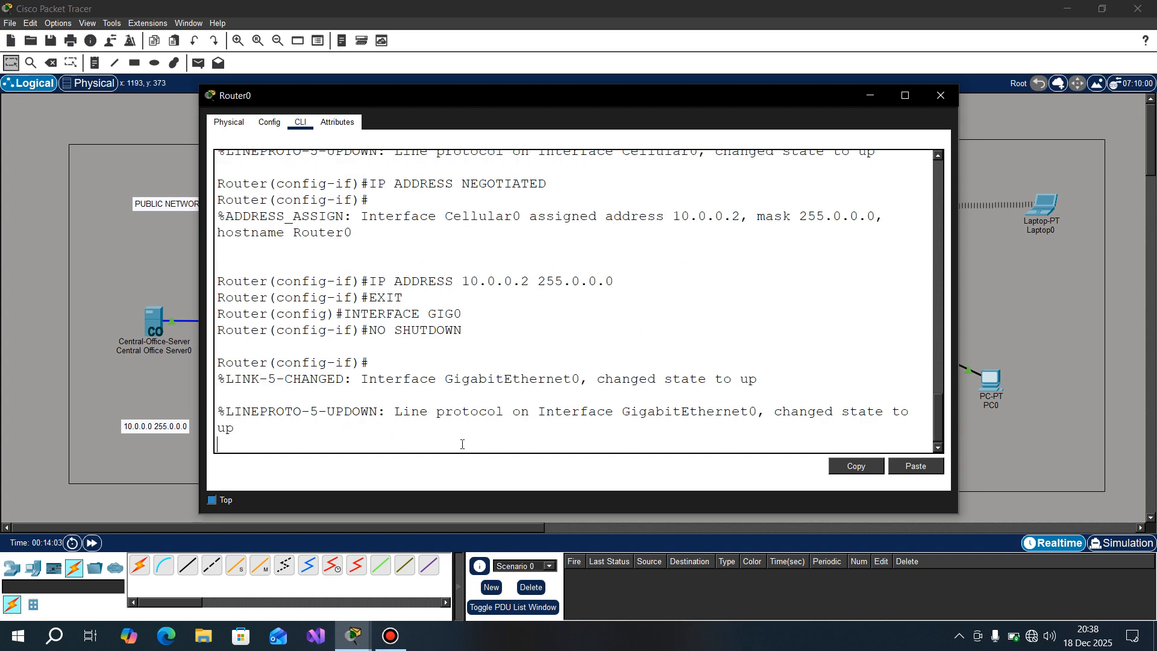
key(Return)
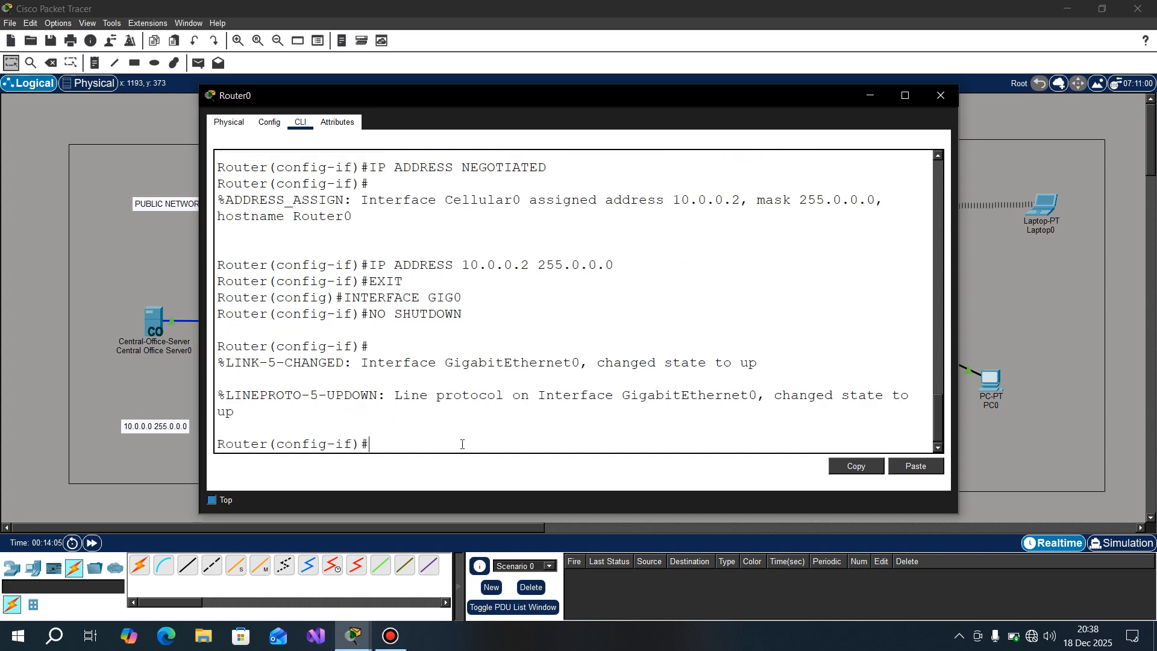
Step: Assign GIG0 the private network address 192.168.8.1 with mask 255.255.255.0 using IP ADDRESS
text(IP ADDRESS)
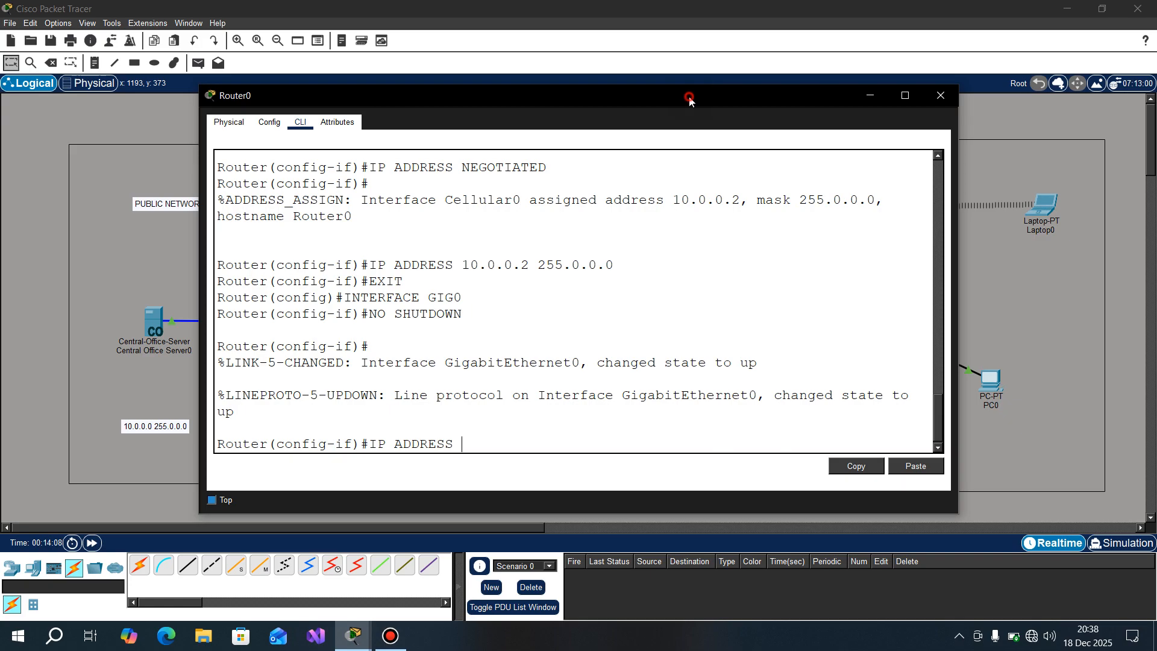
drag(690, 98, 454, 114)
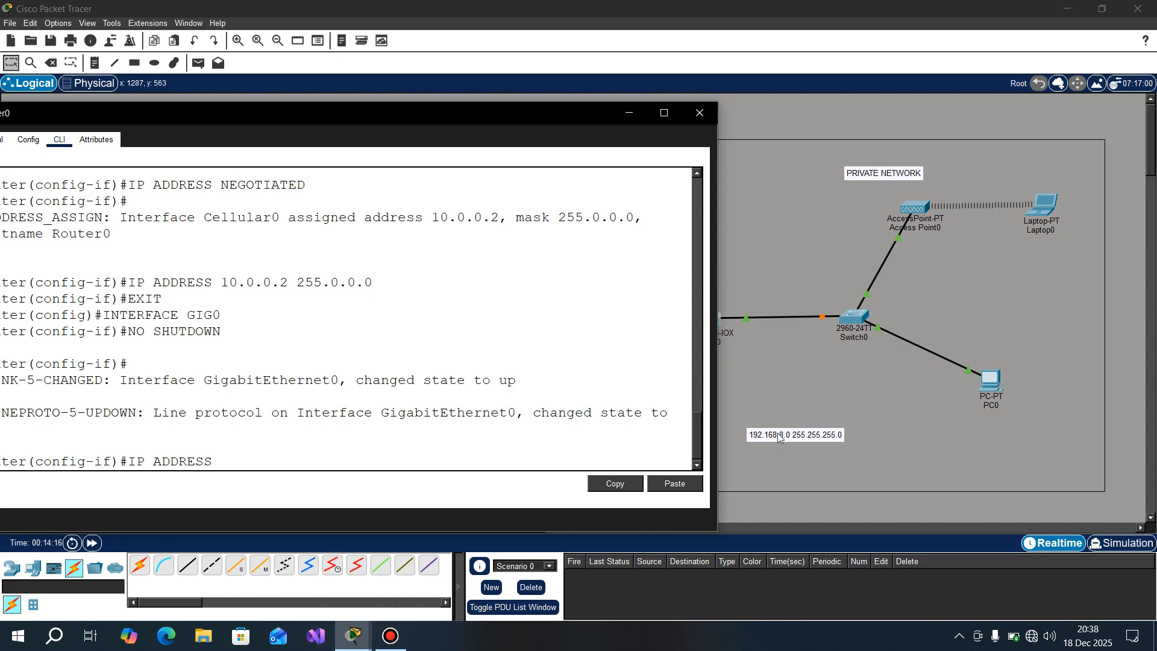
drag(481, 112, 678, 74)
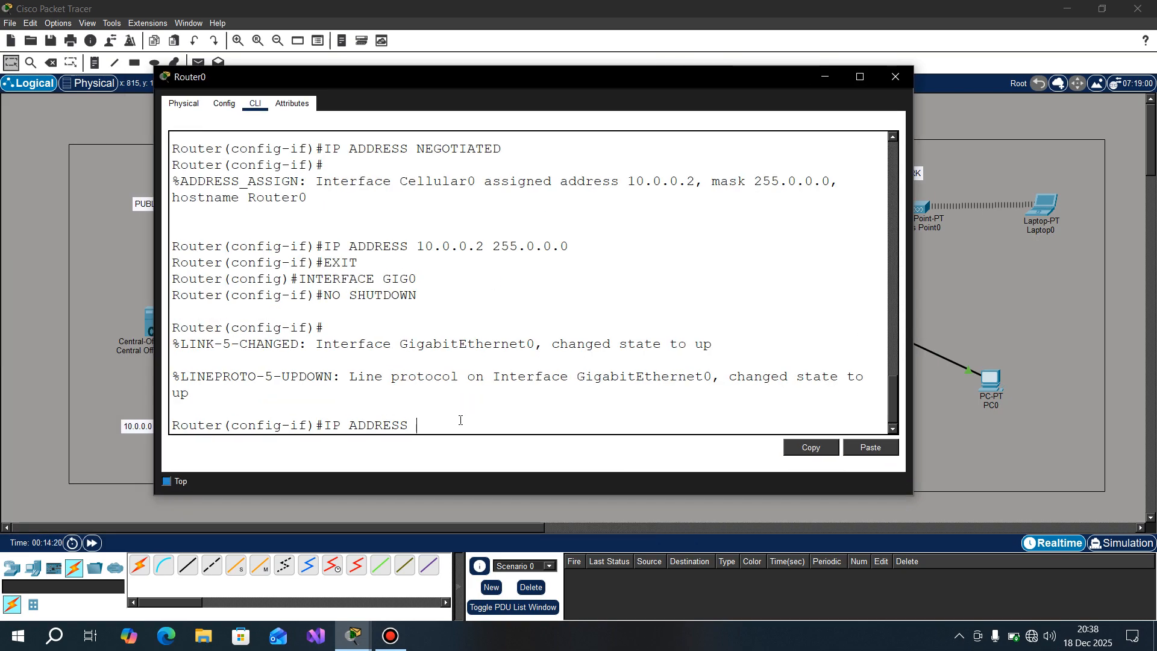
text(192.1)
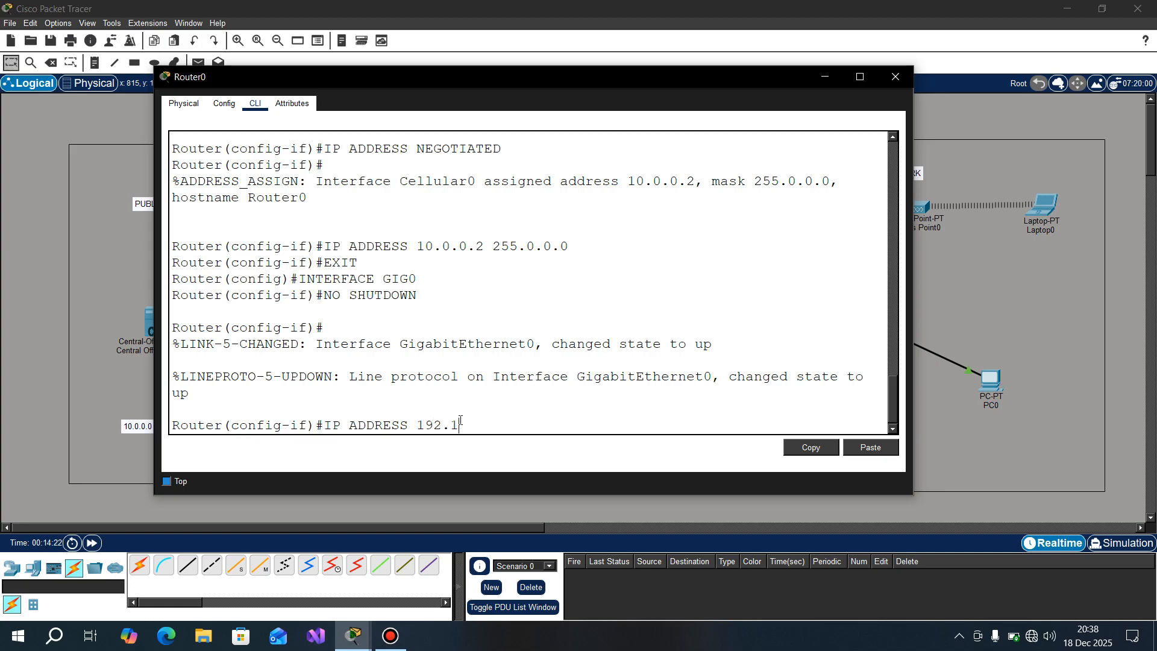
text(68.8.1 255.255.255)
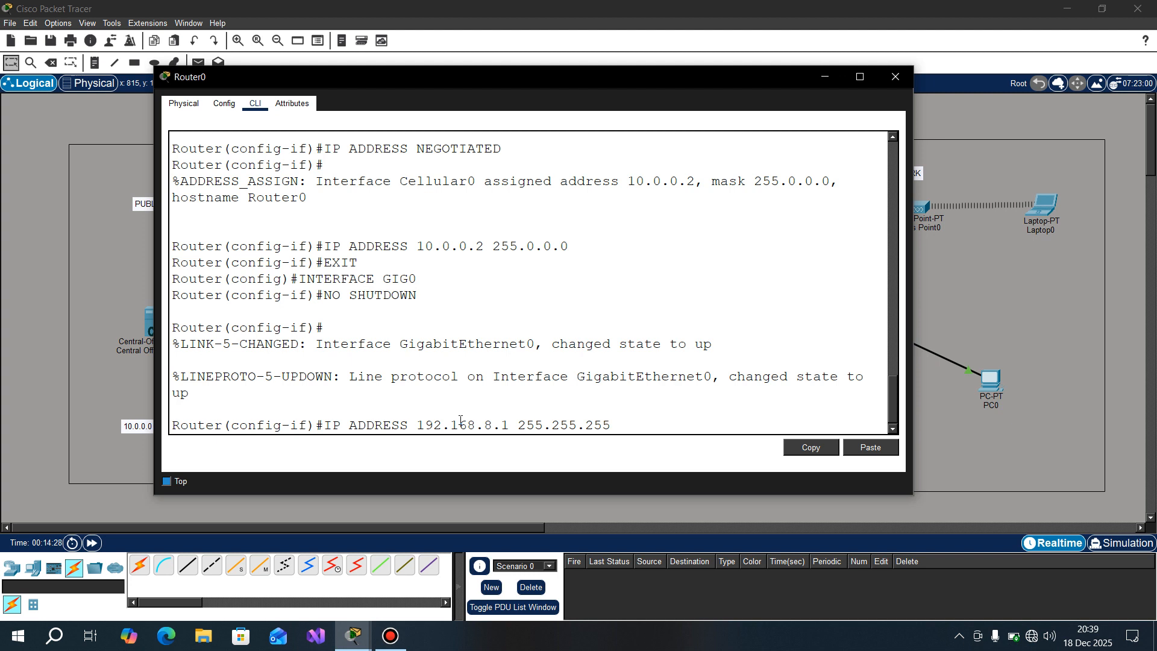
text(.0)
key(Return)
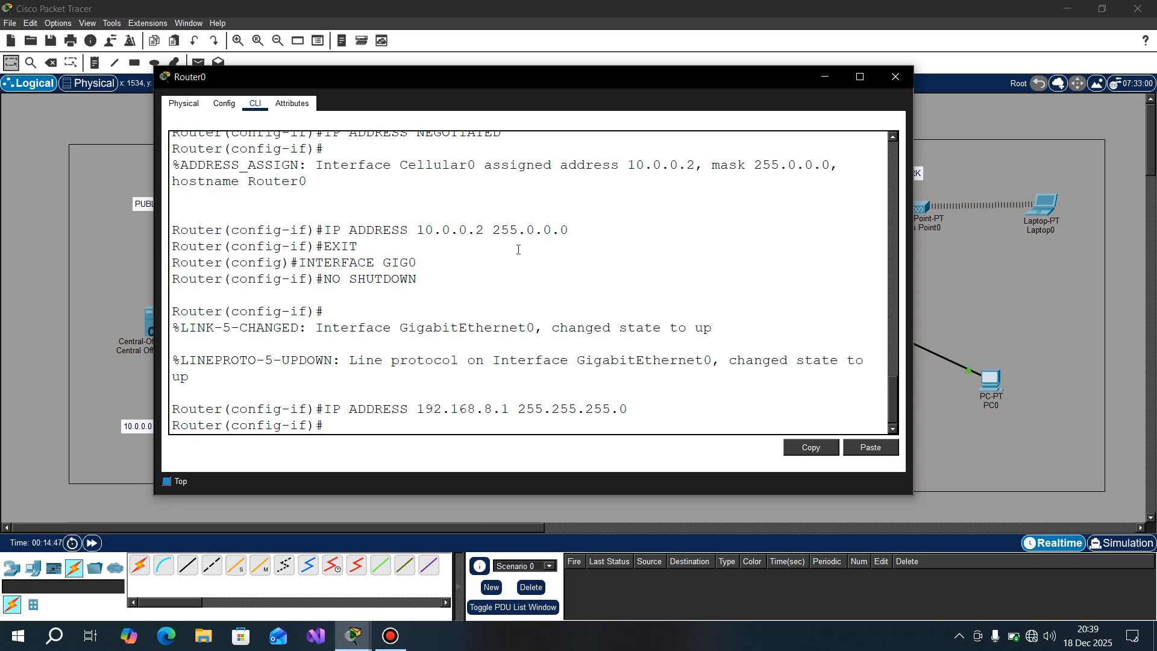
Step: Create a DHCP pool named PN on Router0 with IP DHCP POOL
text(IP)
text(DHCP POOL PN)
key(Return)
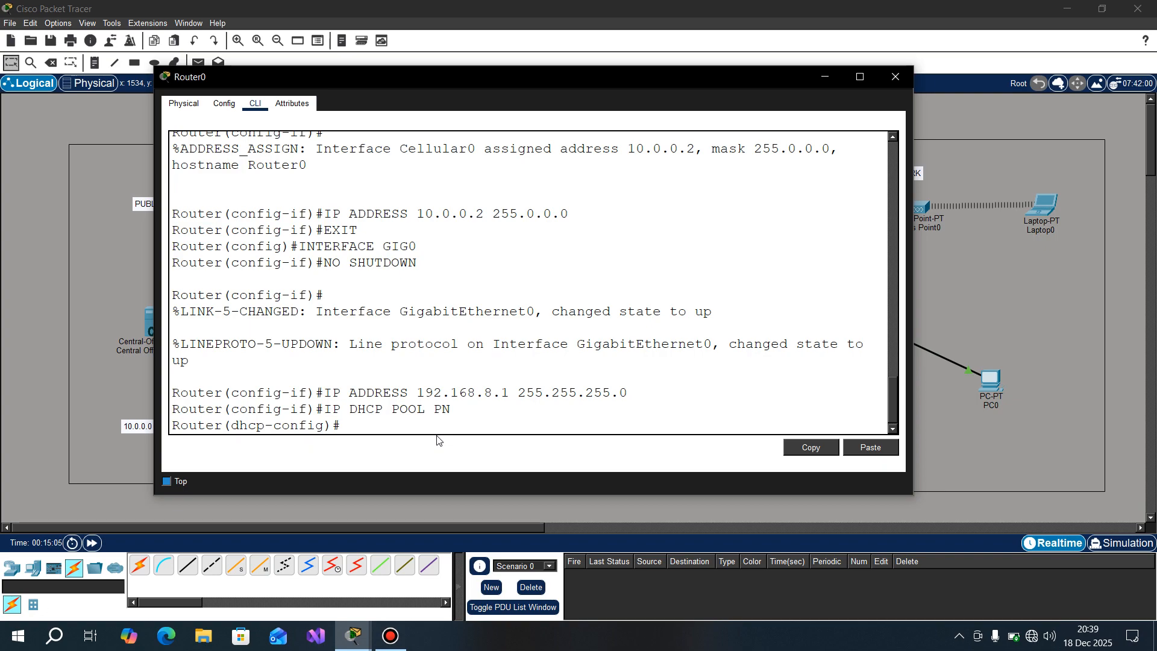
Step: Begin a NETWORK command for the PN pool and copy the text 192.168.8.0 255.255.255.0 from the private network's address label
text(NETWORK 192)
drag(715, 77, 508, 101)
double_click(801, 438)
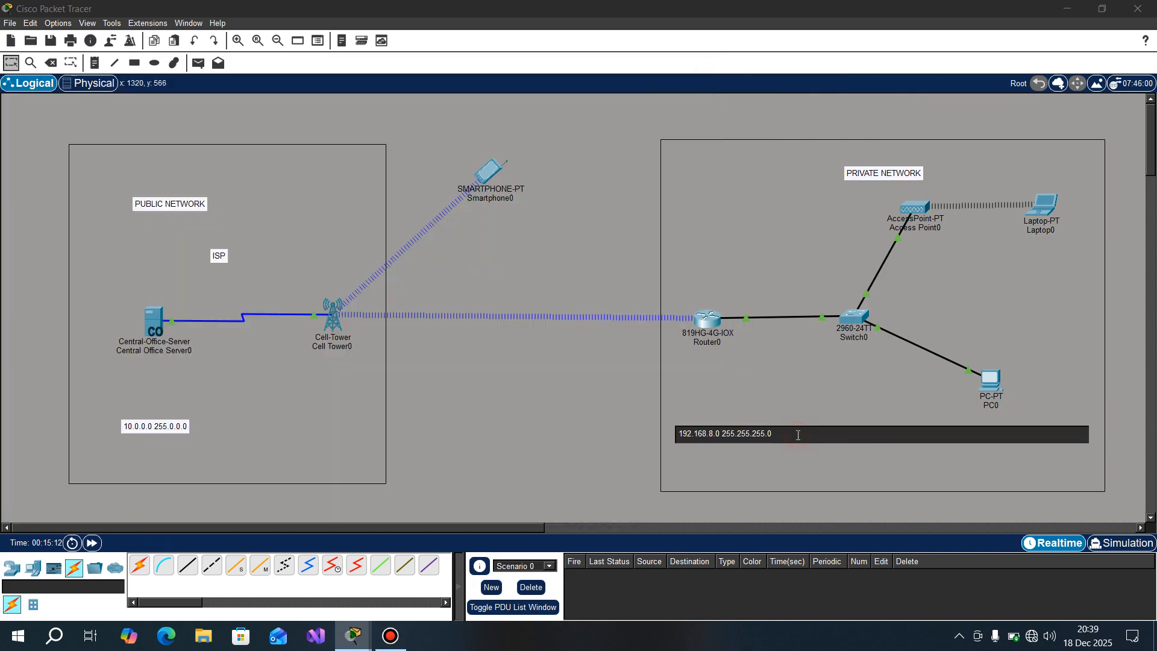
drag(797, 433, 666, 434)
key(ctrl+c)
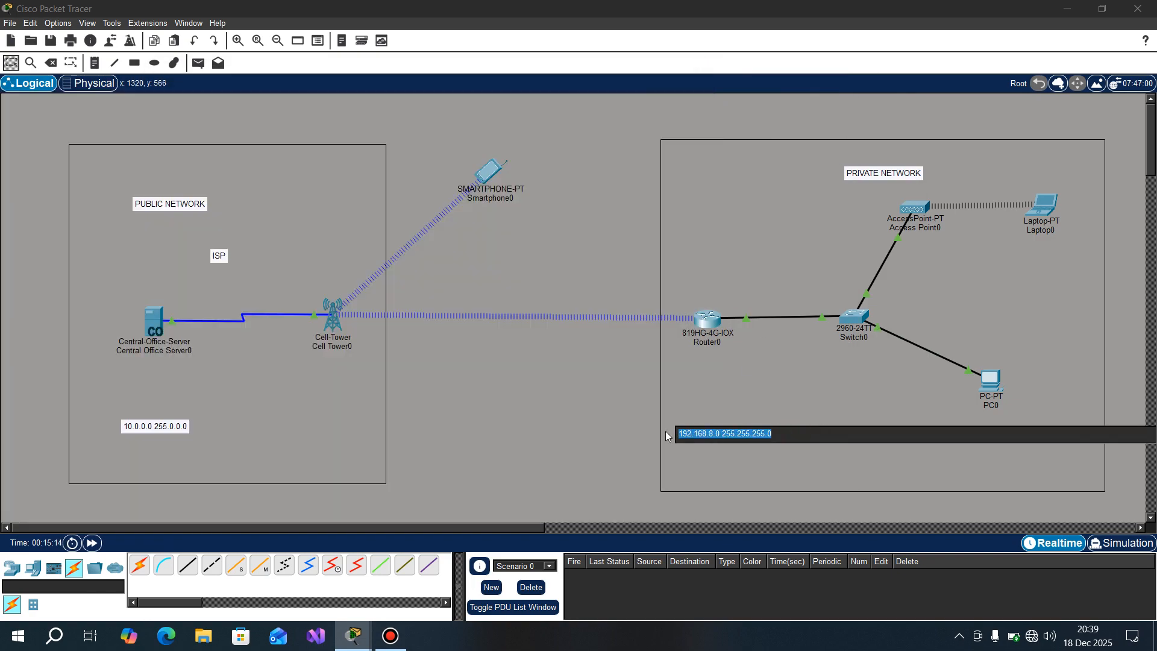
click(605, 417)
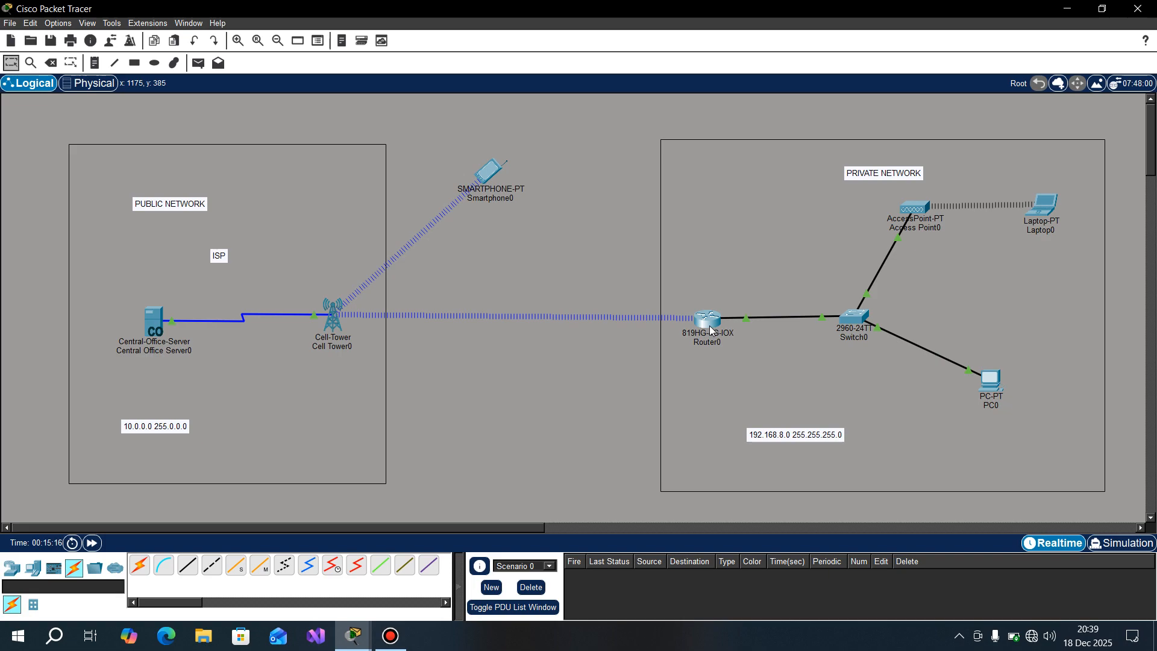
Step: Complete the PN pool's NETWORK command with the copied 192.168.8.0 255.255.255.0, replacing the partial address, and run it
click(710, 325)
key(BackSpace)
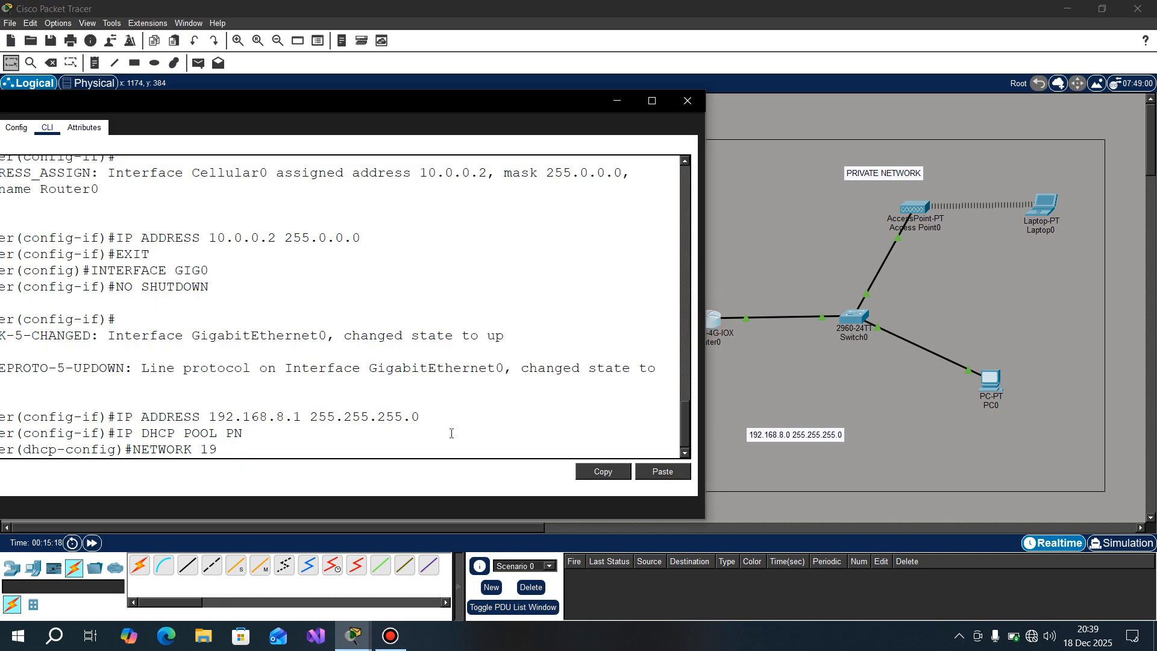
key(BackSpace)
key(BackSpace)
right_click(453, 441)
click(471, 452)
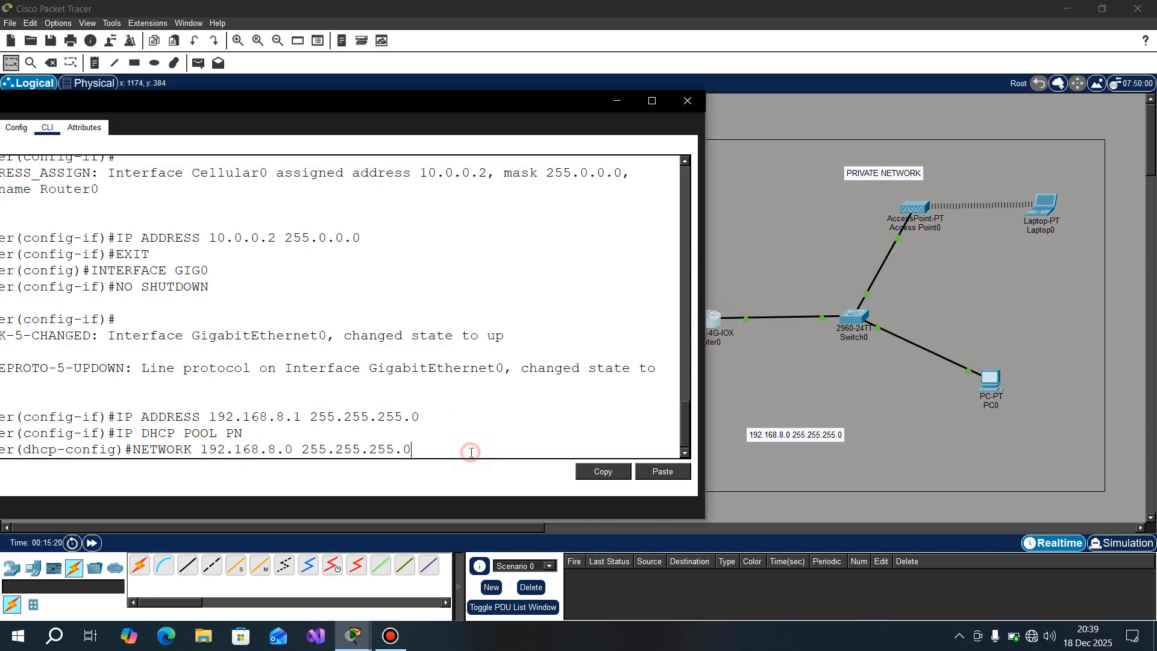
drag(409, 100, 622, 78)
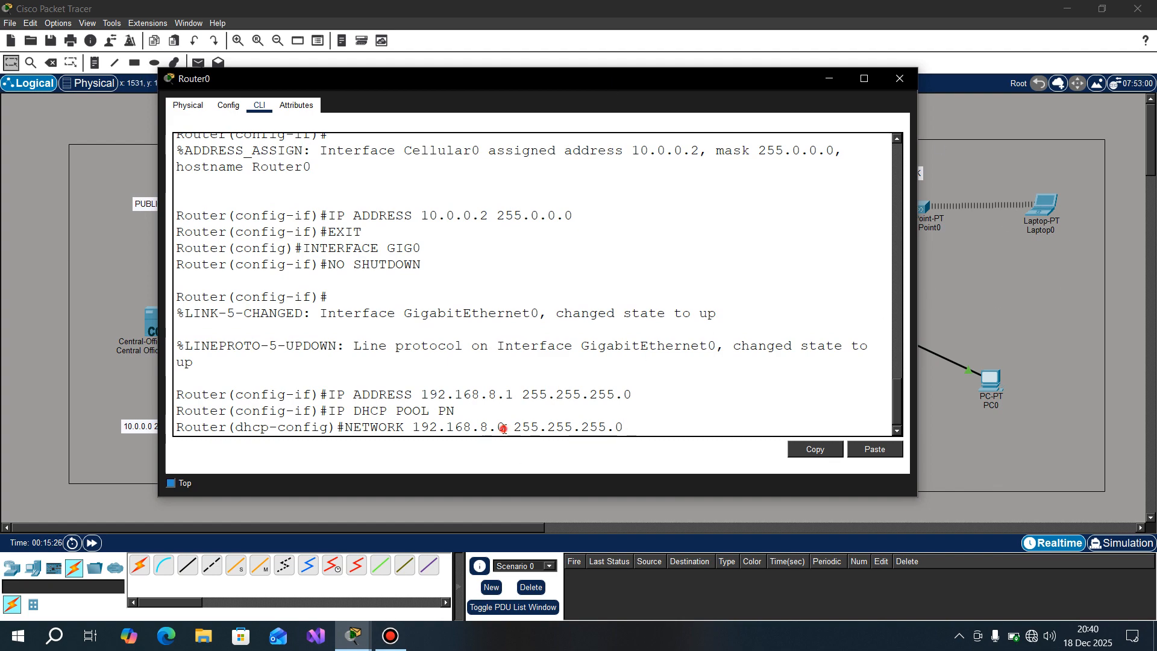
drag(505, 428, 414, 428)
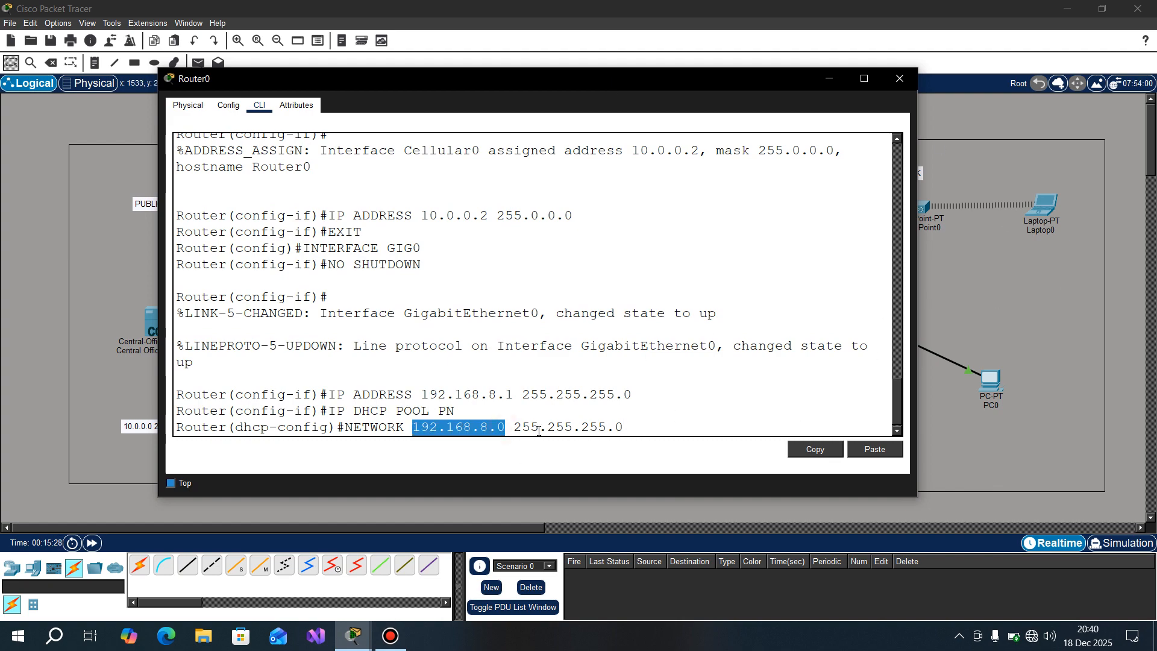
drag(516, 428, 632, 427)
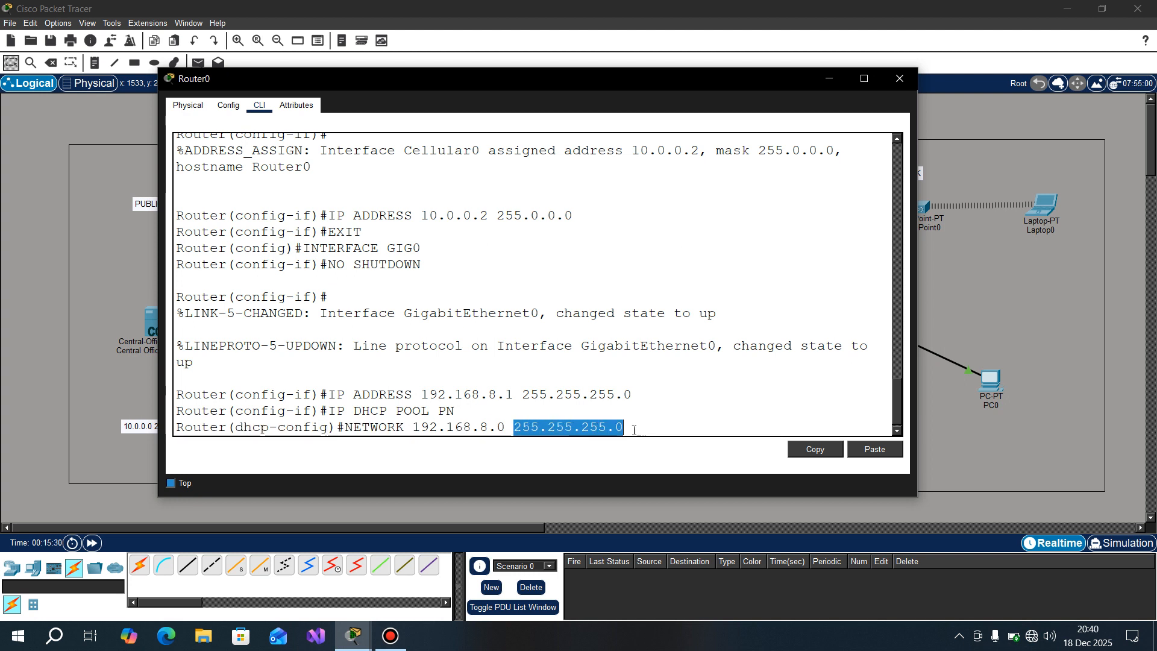
click(634, 431)
key(Return)
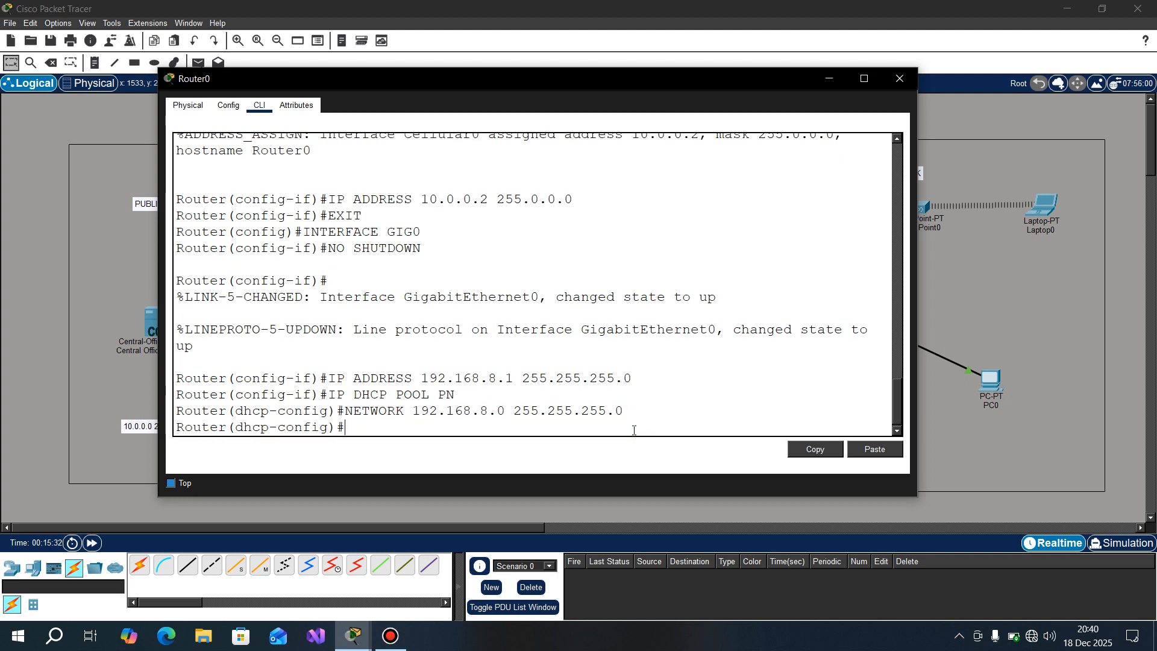
Step: Set the PN pool's default gateway with DEFAULT-ROUTER, reusing the address 192.168.8.1 copied from the earlier IP ADDRESS line
text(DEFAULT-ROUTER)
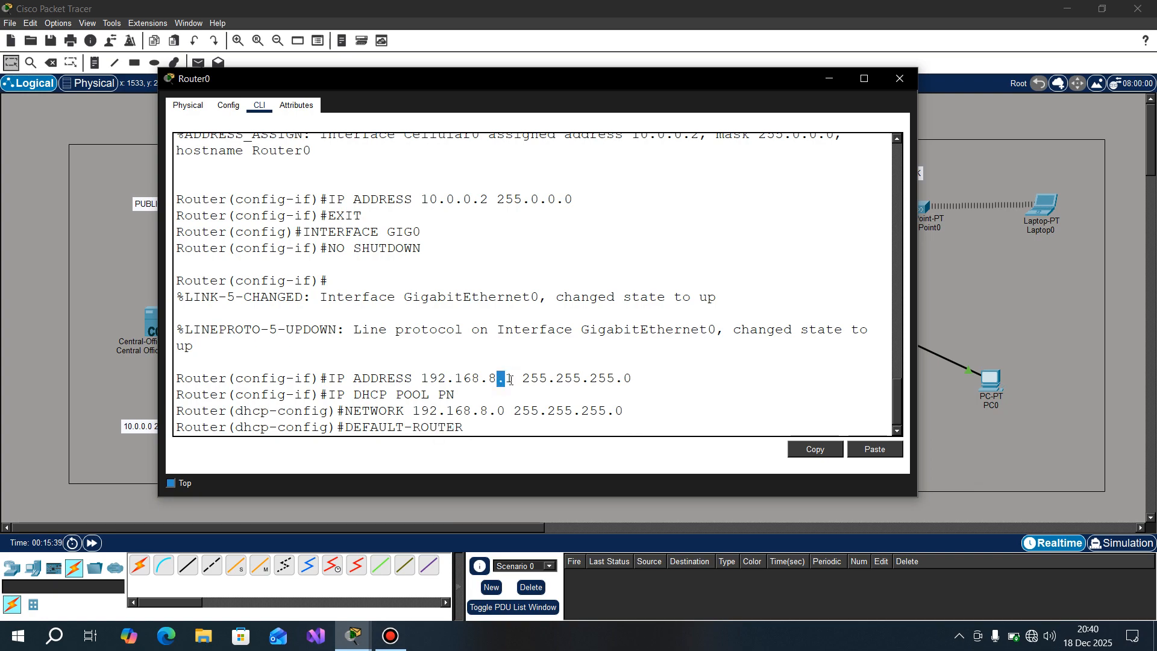
drag(513, 380, 424, 378)
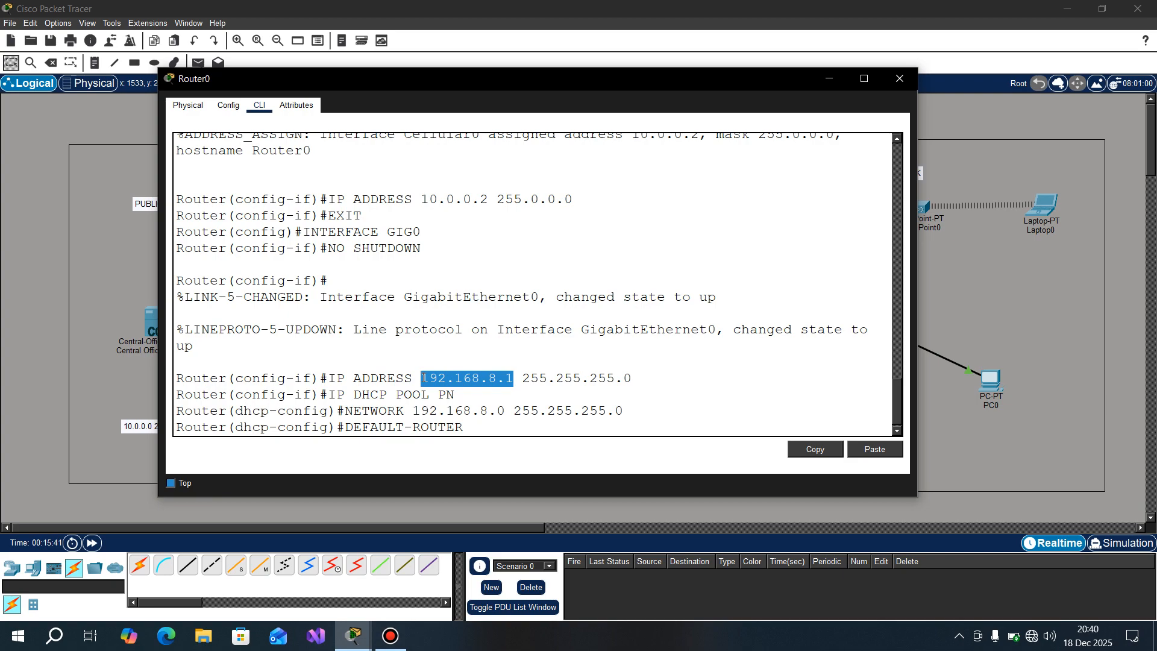
right_click(456, 379)
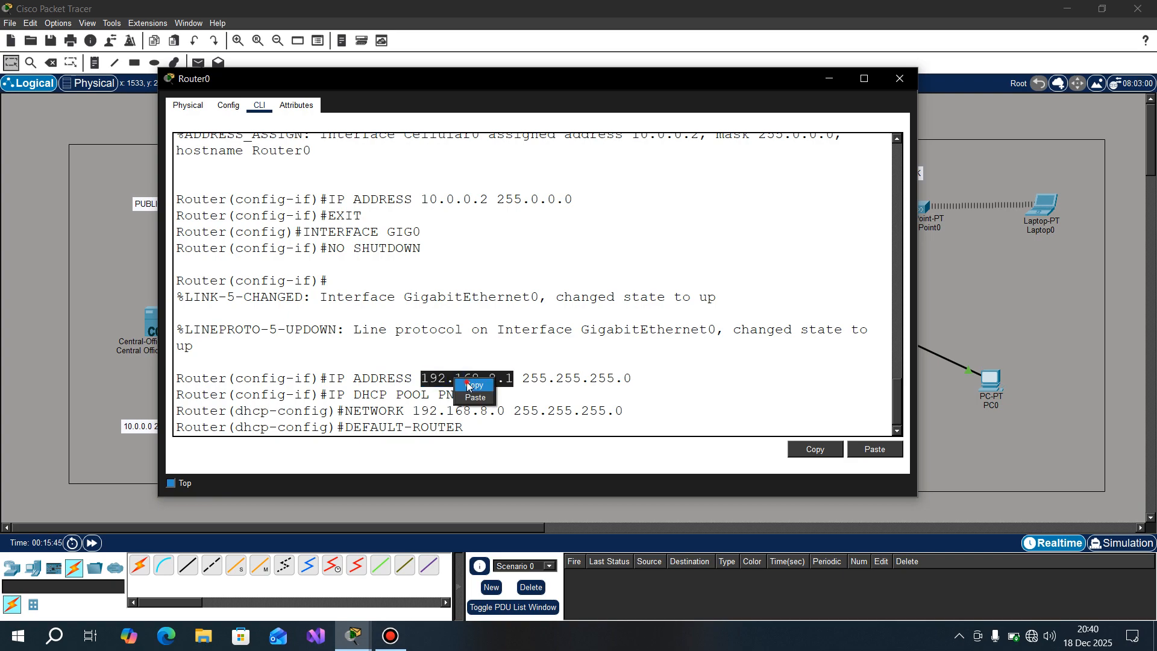
click(465, 386)
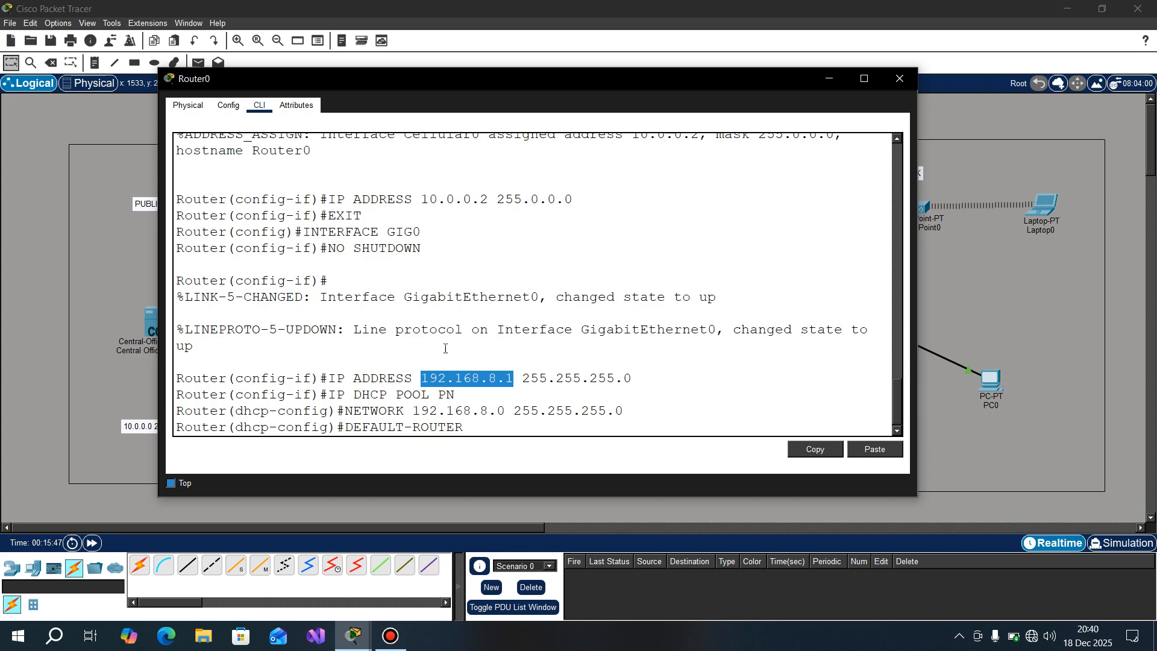
right_click(480, 430)
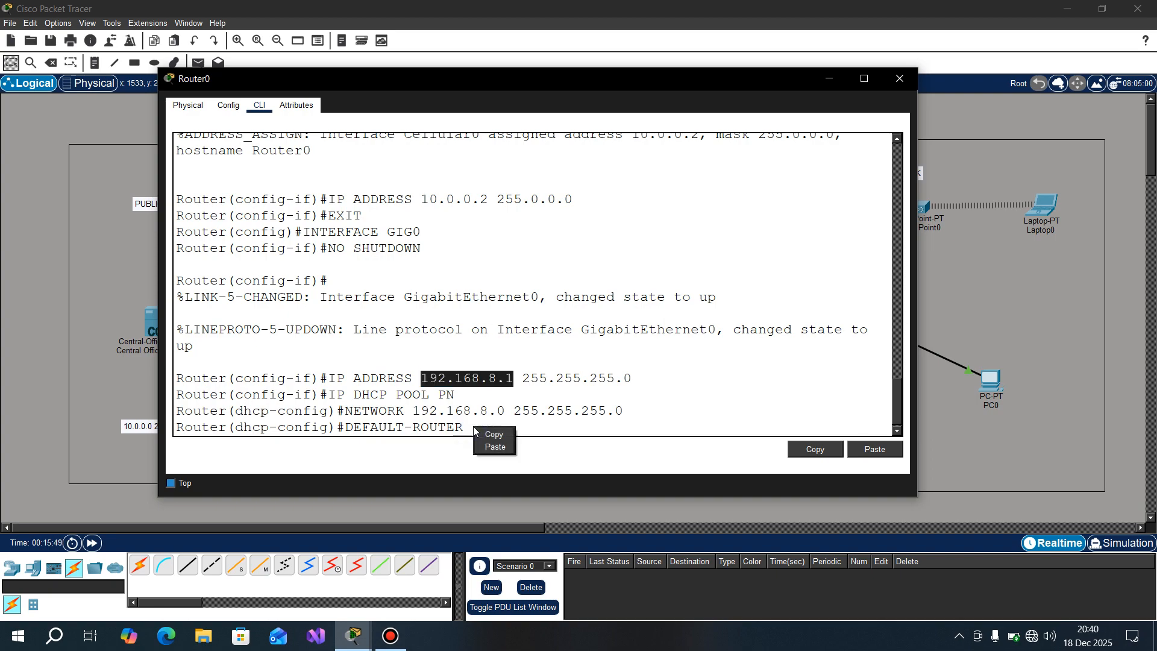
click(480, 429)
right_click(480, 430)
click(502, 447)
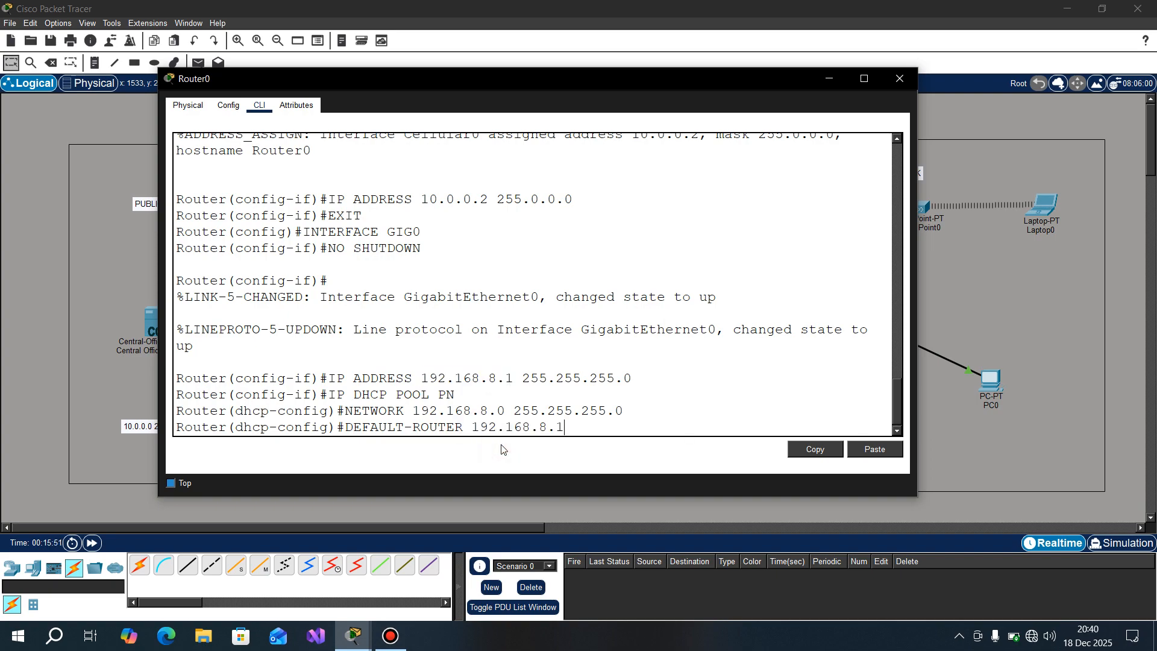
key(Return)
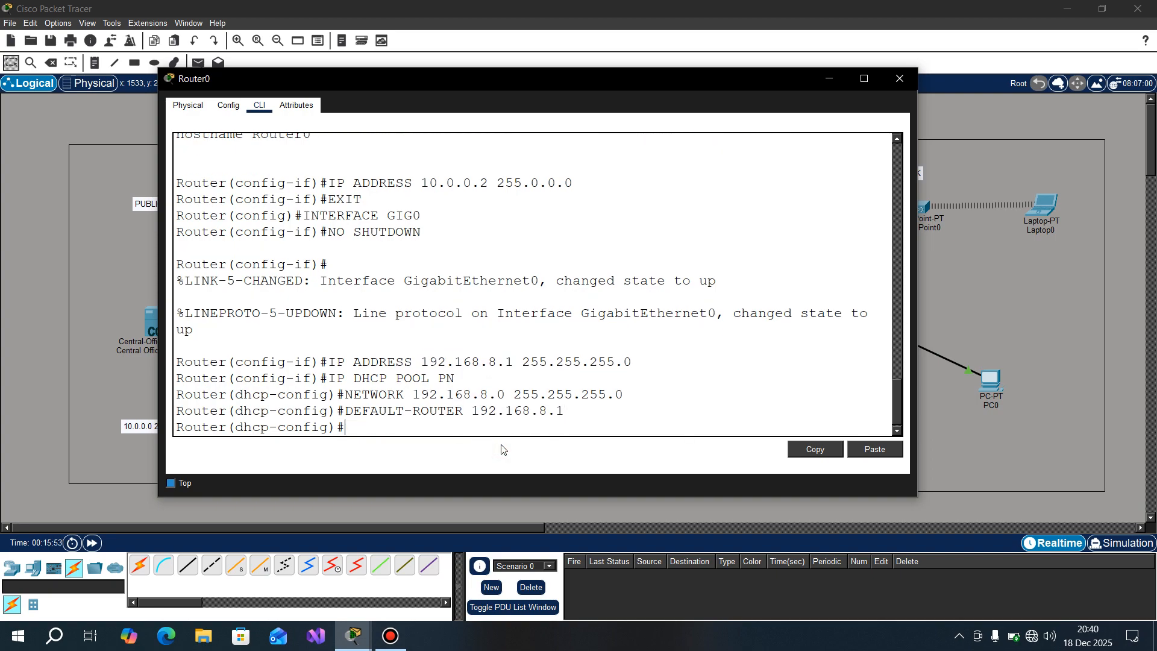
Step: Set the PN pool's DNS server to 8.8.8.8 with DNS-SERVER
text(DNS-SERVER 8.8.8.8)
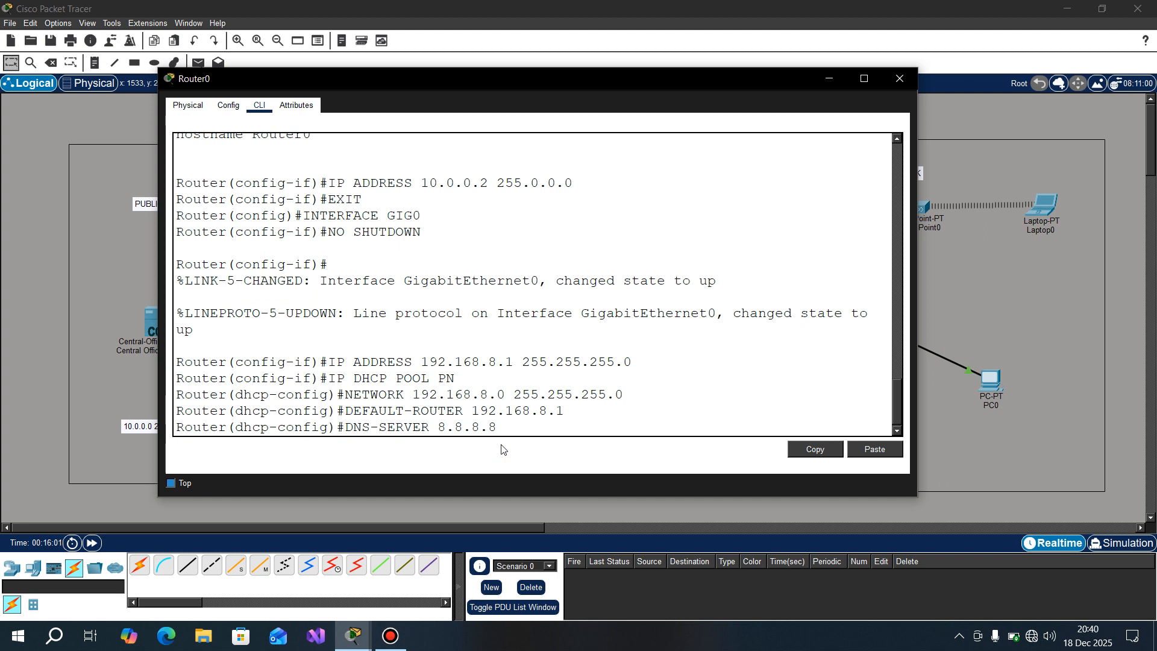
key(Return)
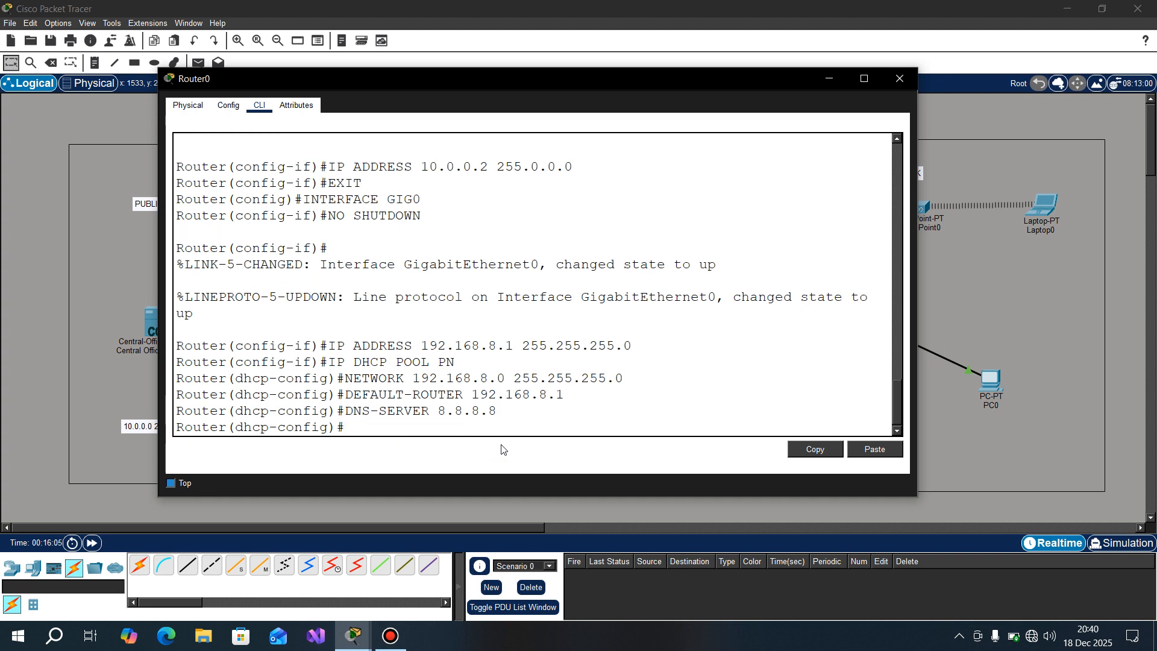
Step: Save Router0's configuration with DO COPY RUNNING-CONFIG STARTUP-CONFIG, accept the default destination filename, and close the router window
text(DO COPY RUNNING)
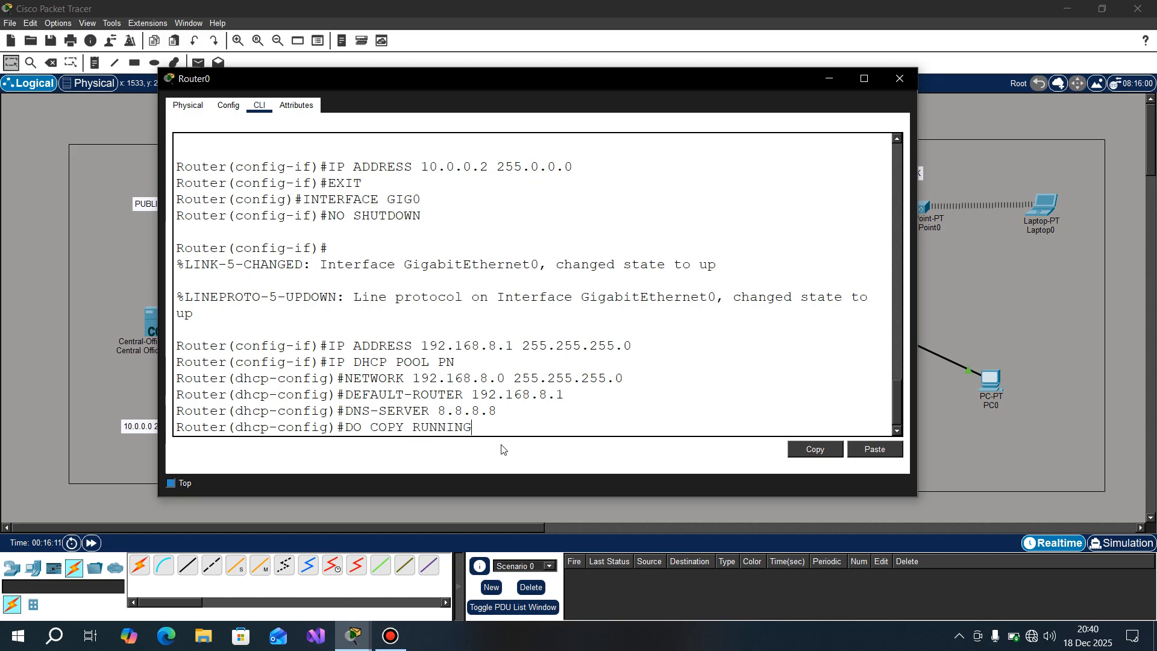
text(-STA)
key(BackSpace)
key(BackSpace)
key(BackSpace)
text(CONFIG)
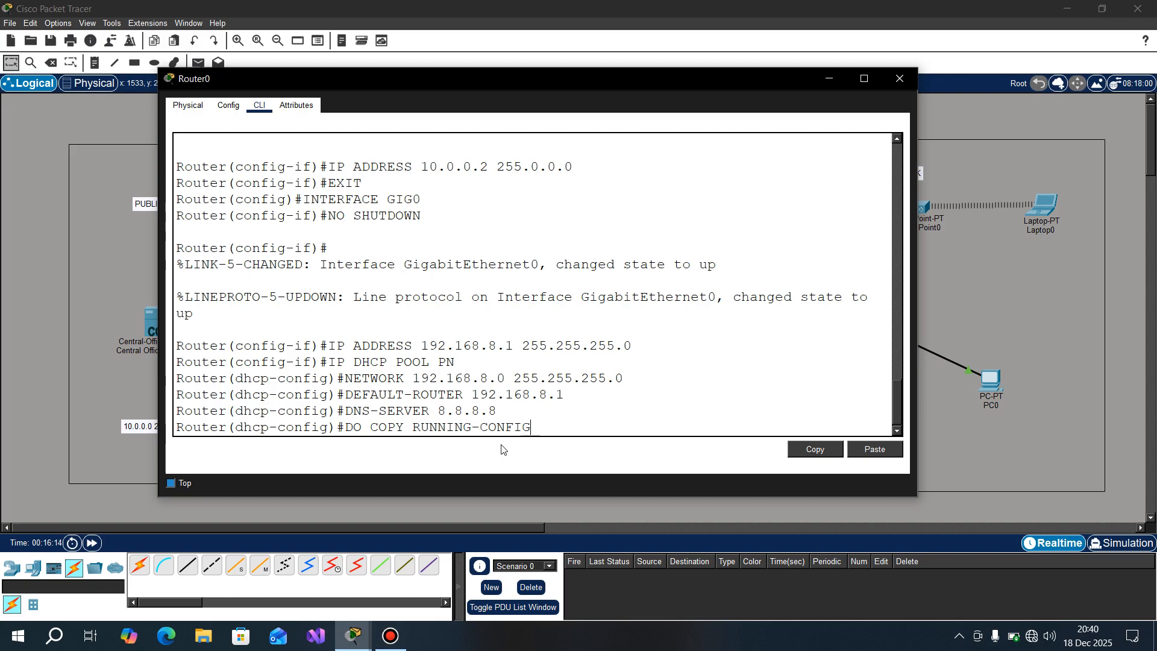
text( STARTUP-)
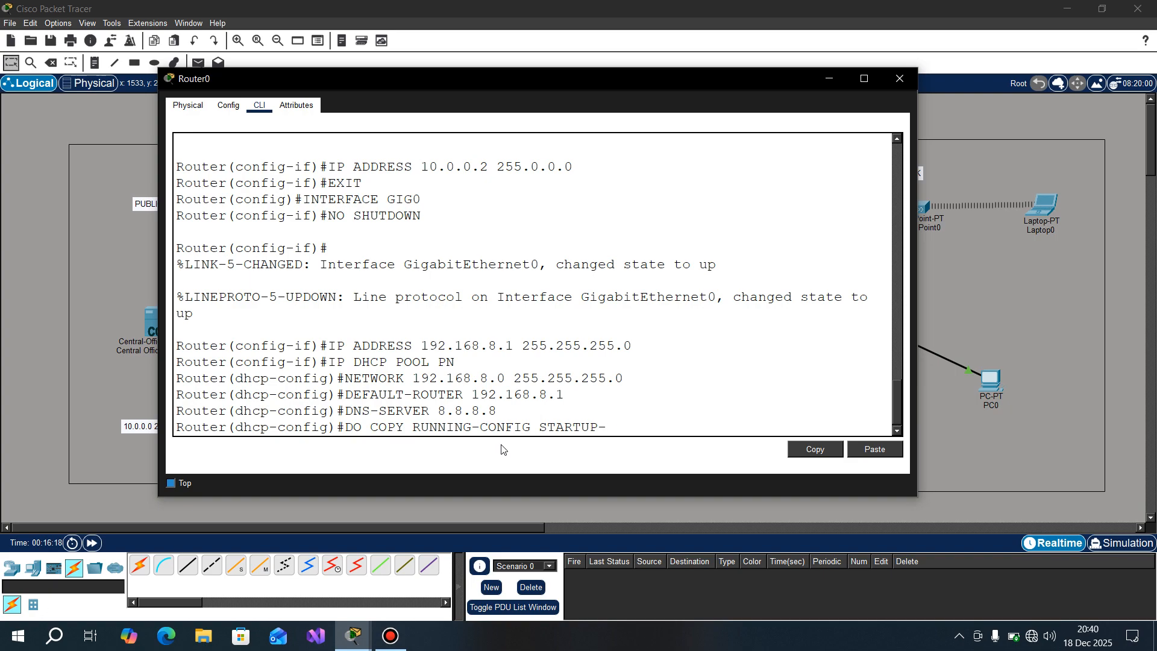
text(CONFIG)
key(Return)
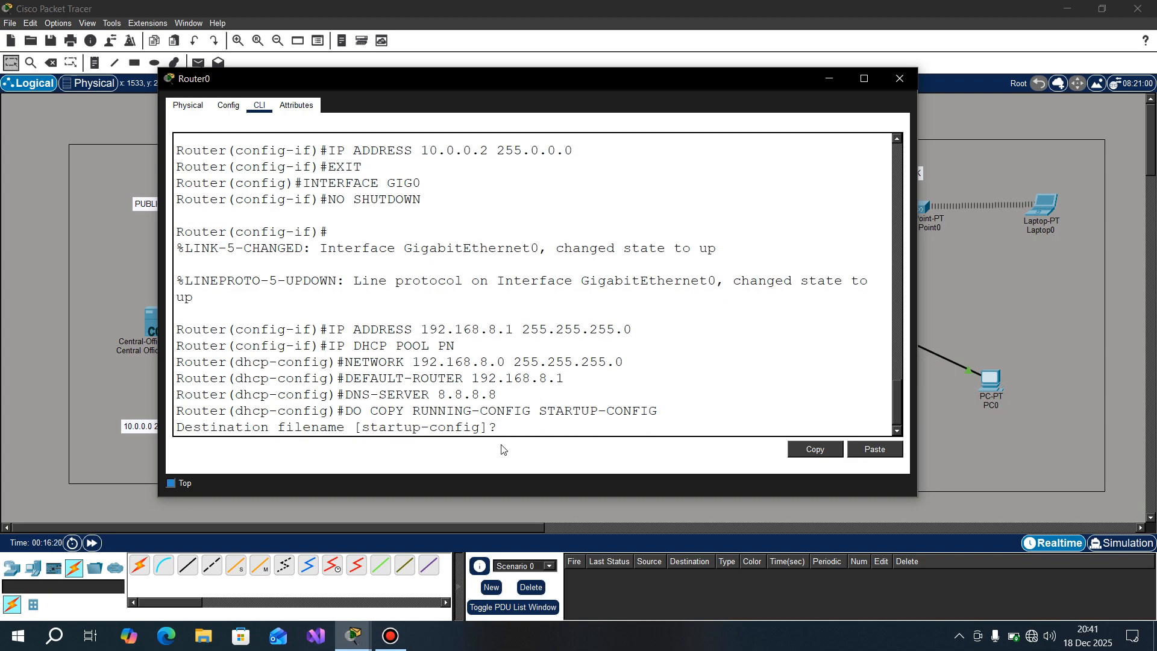
key(Return)
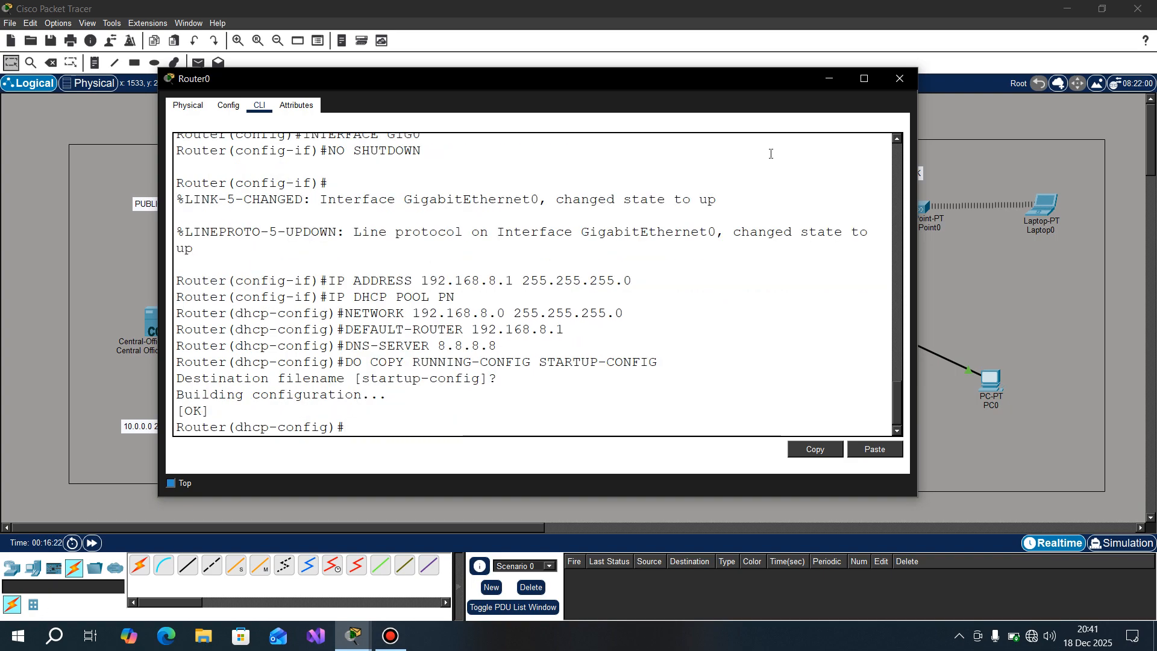
click(895, 77)
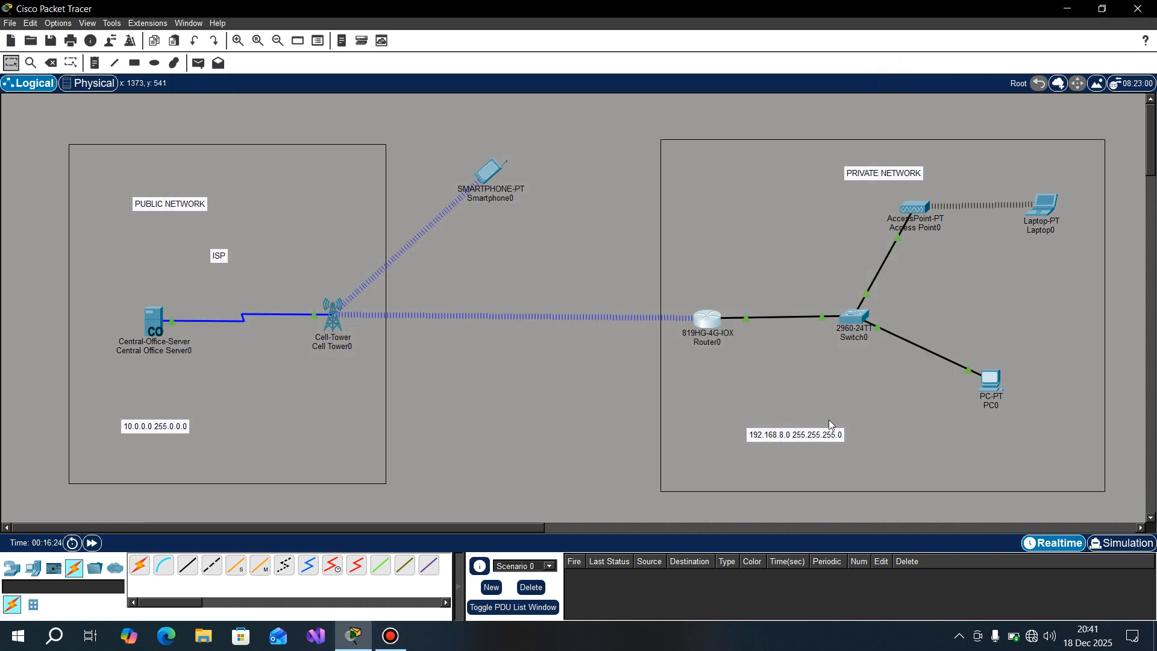
Step: Open the Command Prompt on PC0 and try the command IPCONFIG /NEW
click(993, 378)
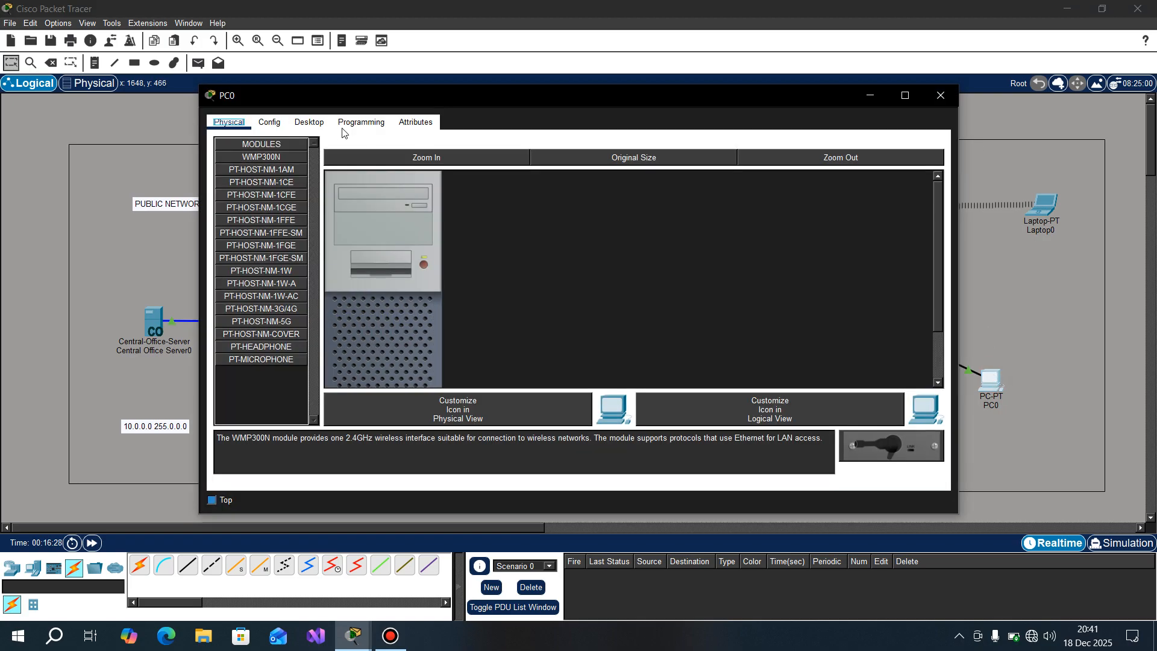
click(309, 122)
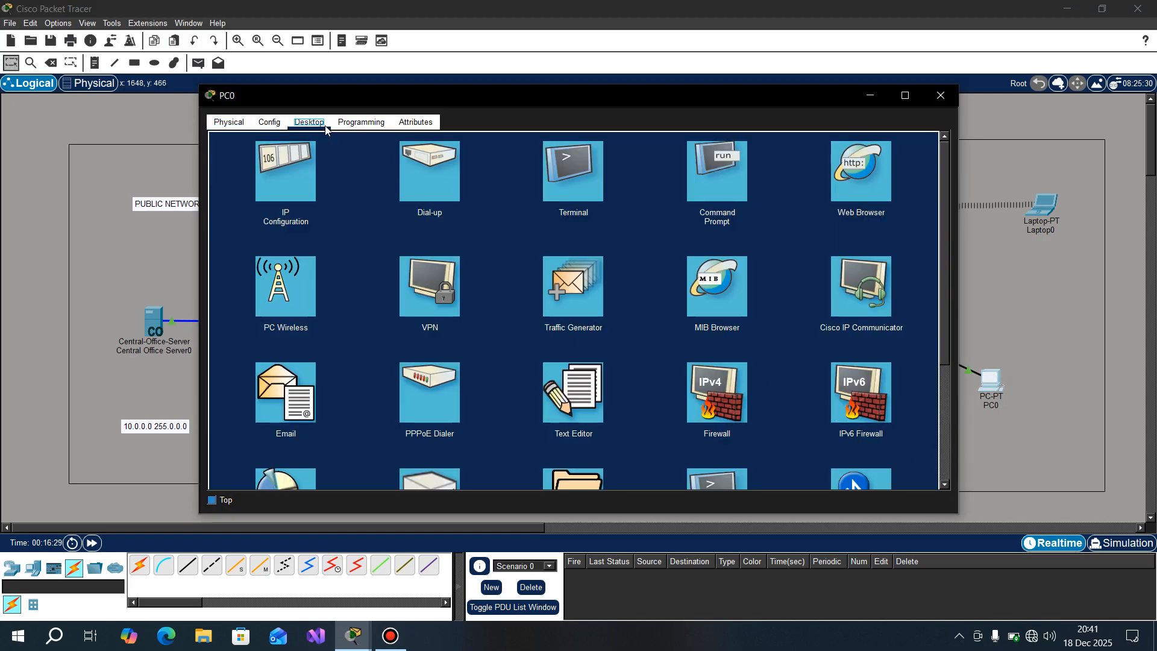
click(745, 184)
text(IP)
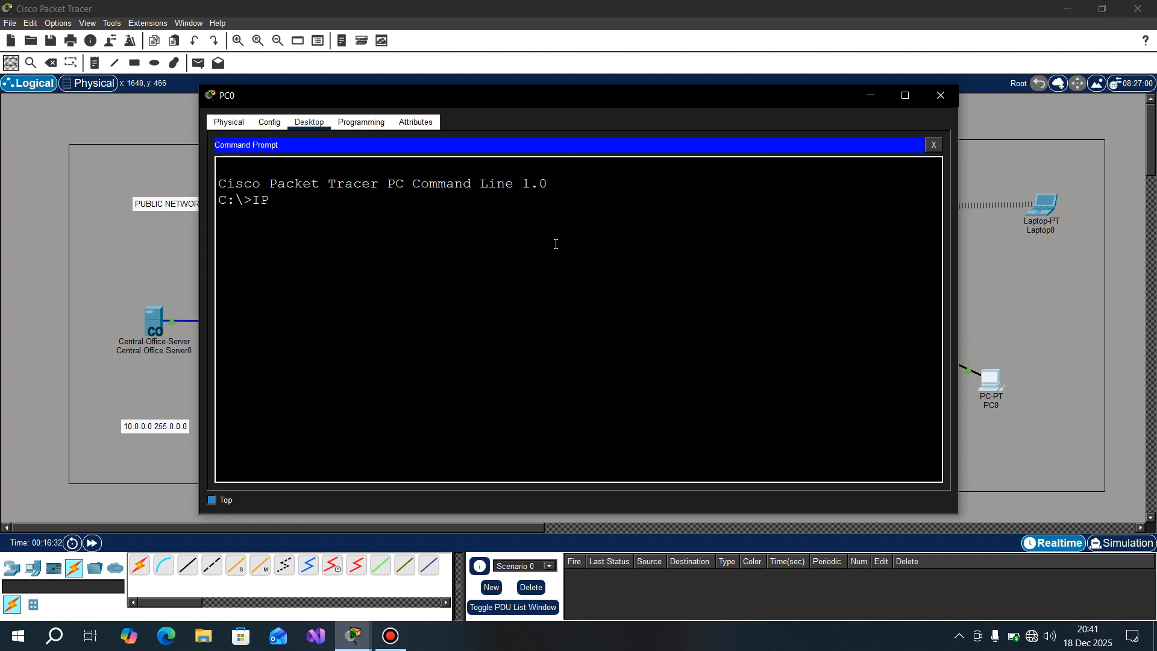
text(CONFIG /NEW)
key(Return)
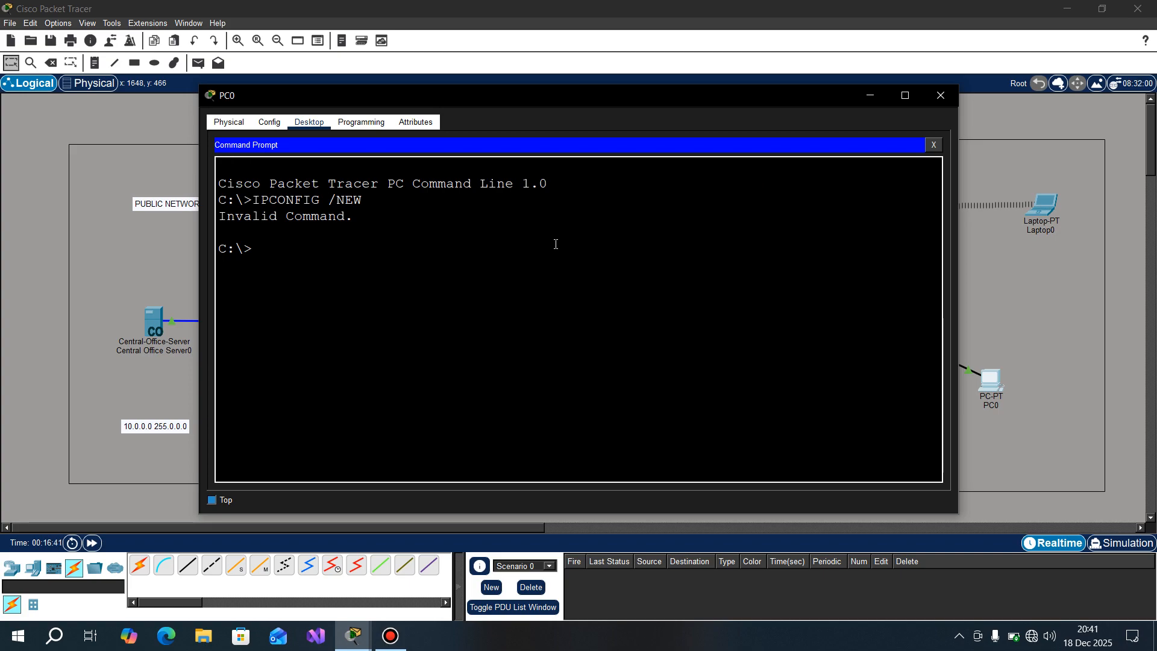
Step: Recall the last command on PC0, correct it to IPCONFIG /RENEW, and run it to request a DHCP address
key(Up)
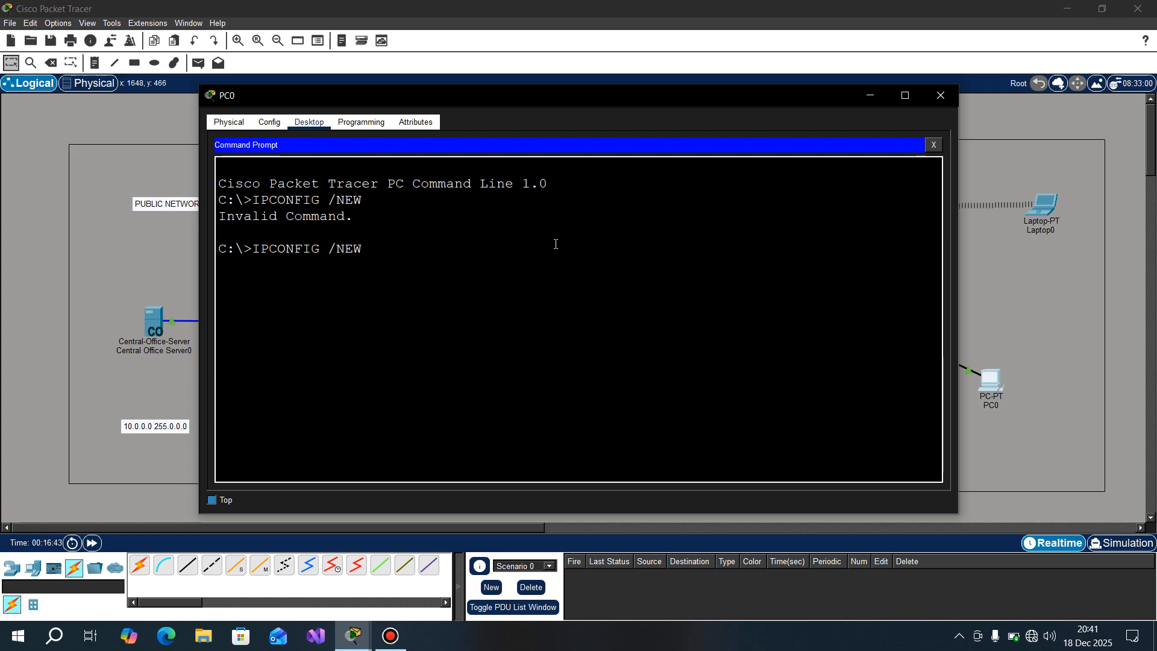
key(Left)
key(Left)
key(Left)
text(RE)
key(Return)
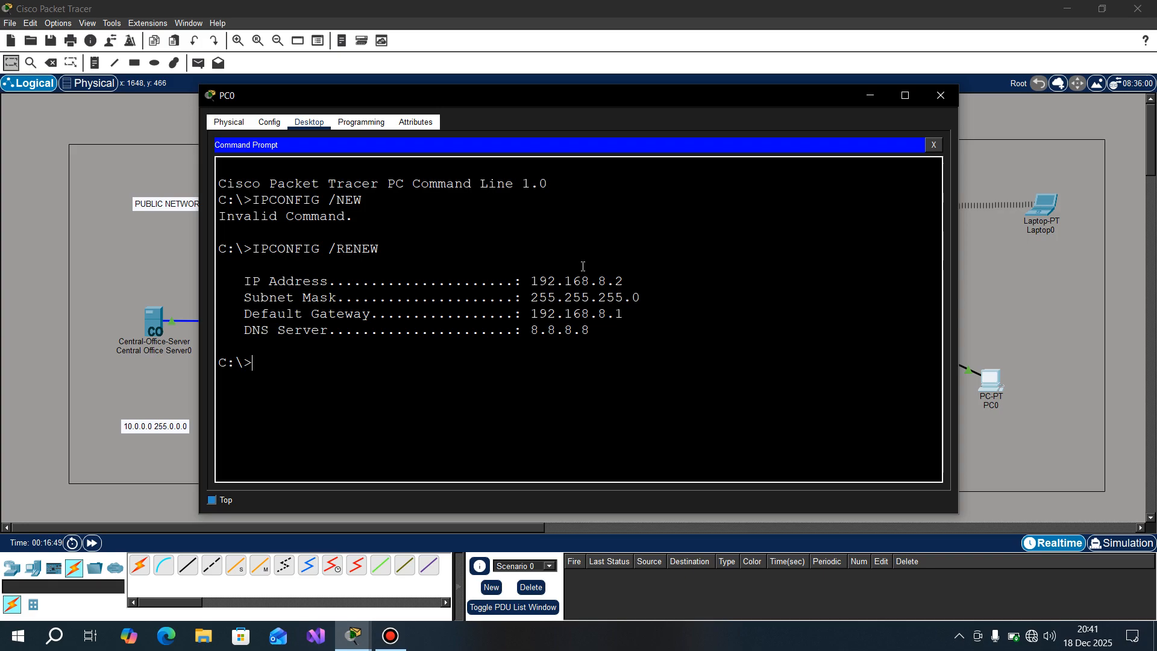
Step: Review the IP address, subnet mask, default gateway and DNS server leased to PC0, and close its window
drag(602, 330, 211, 281)
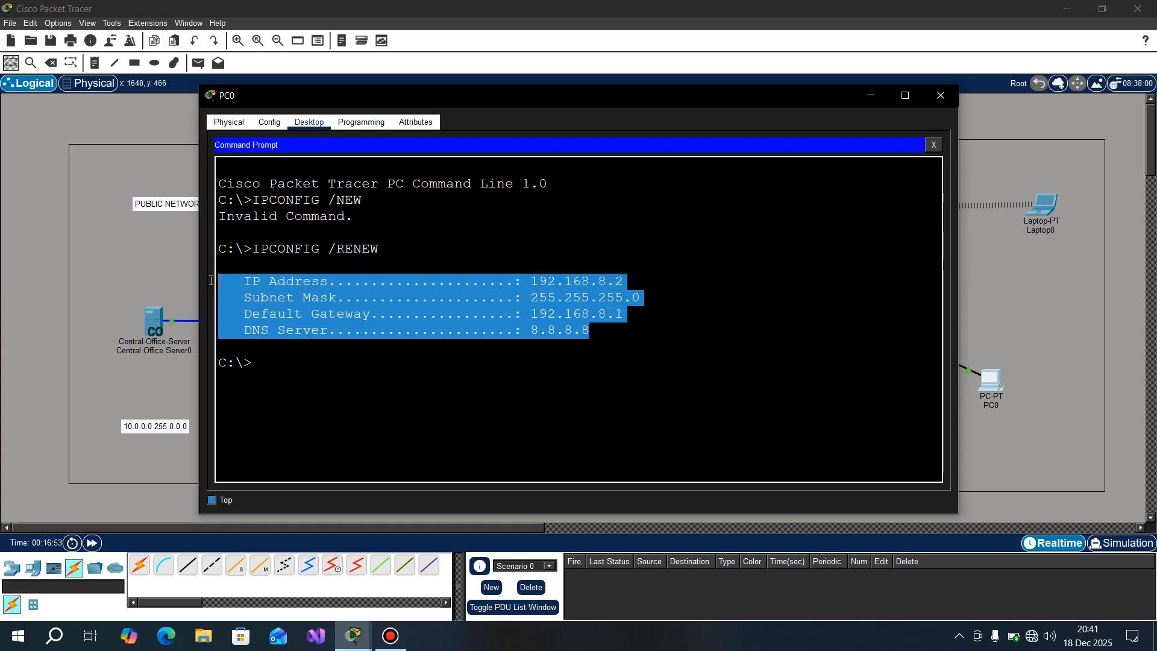
drag(627, 314, 527, 334)
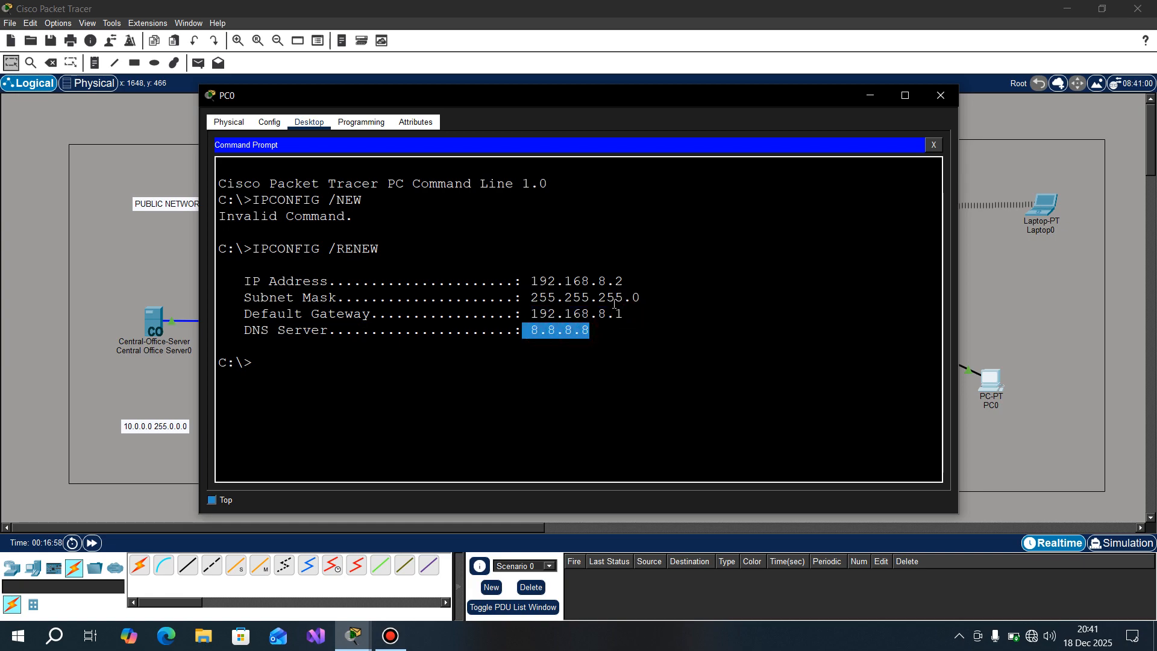
drag(646, 297, 620, 272)
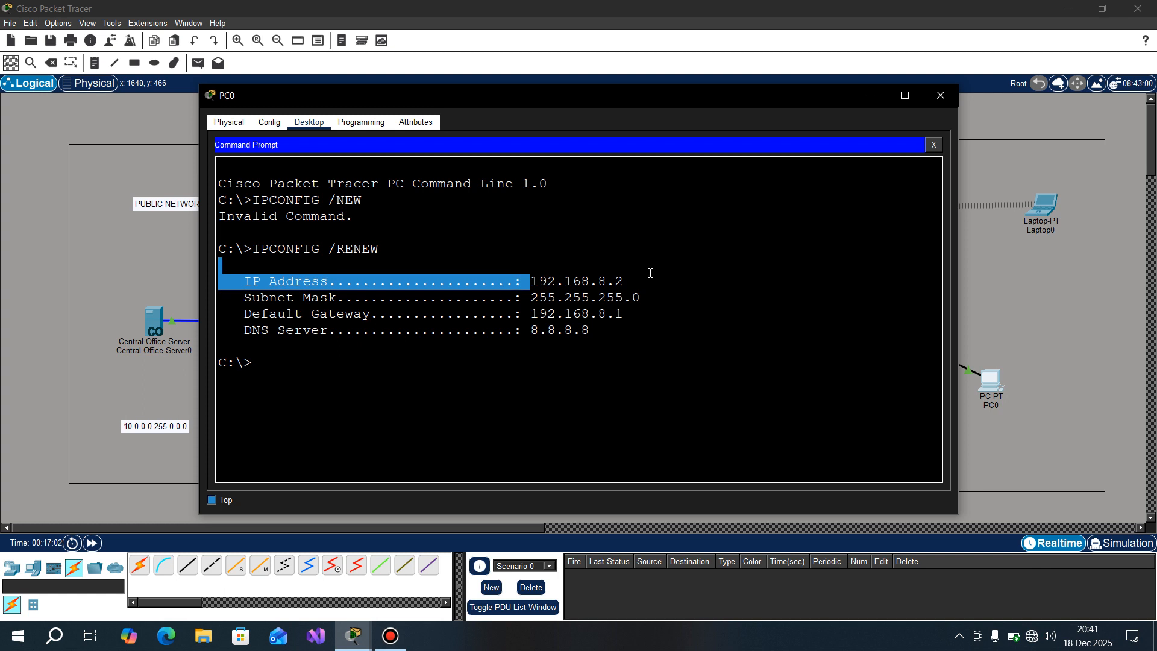
click(937, 105)
Step: Request a new DHCP lease for Laptop0's Wireless0 interface by switching its IP configuration to Static and back to DHCP, and close its window
click(1041, 206)
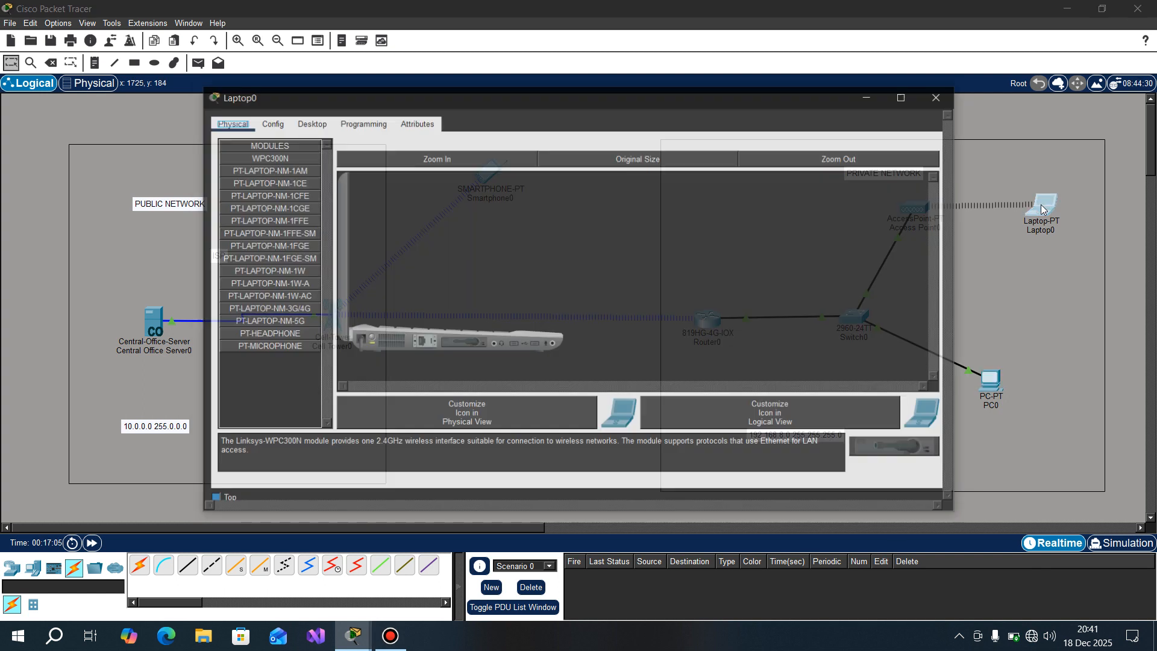
click(309, 122)
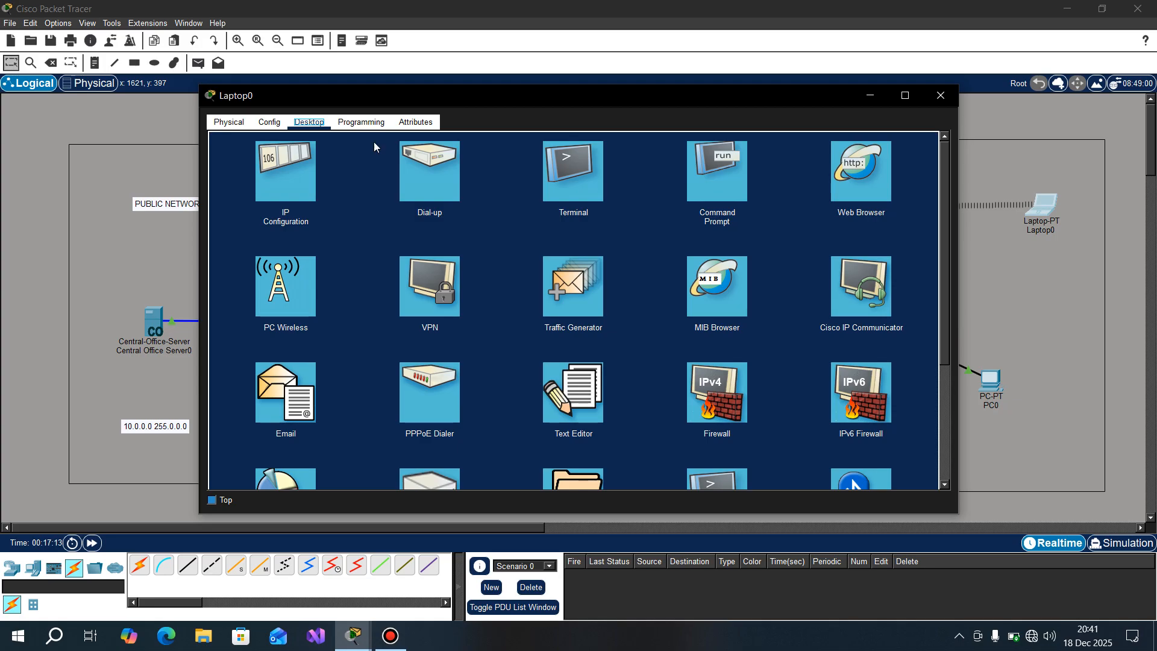
click(302, 196)
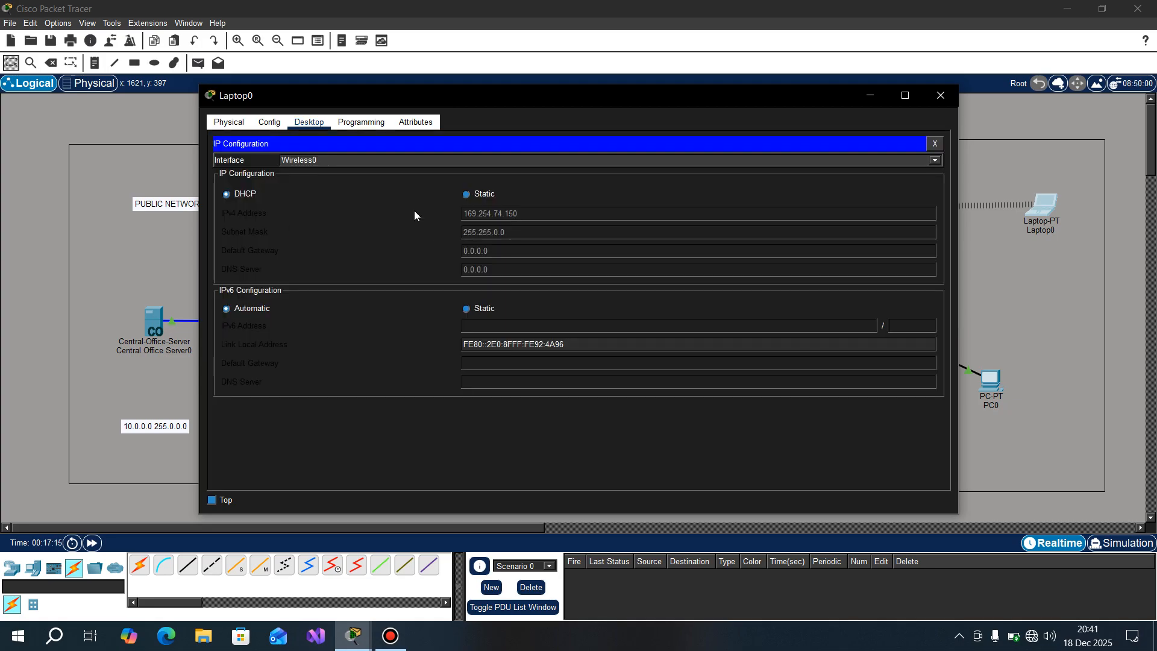
click(466, 196)
click(226, 195)
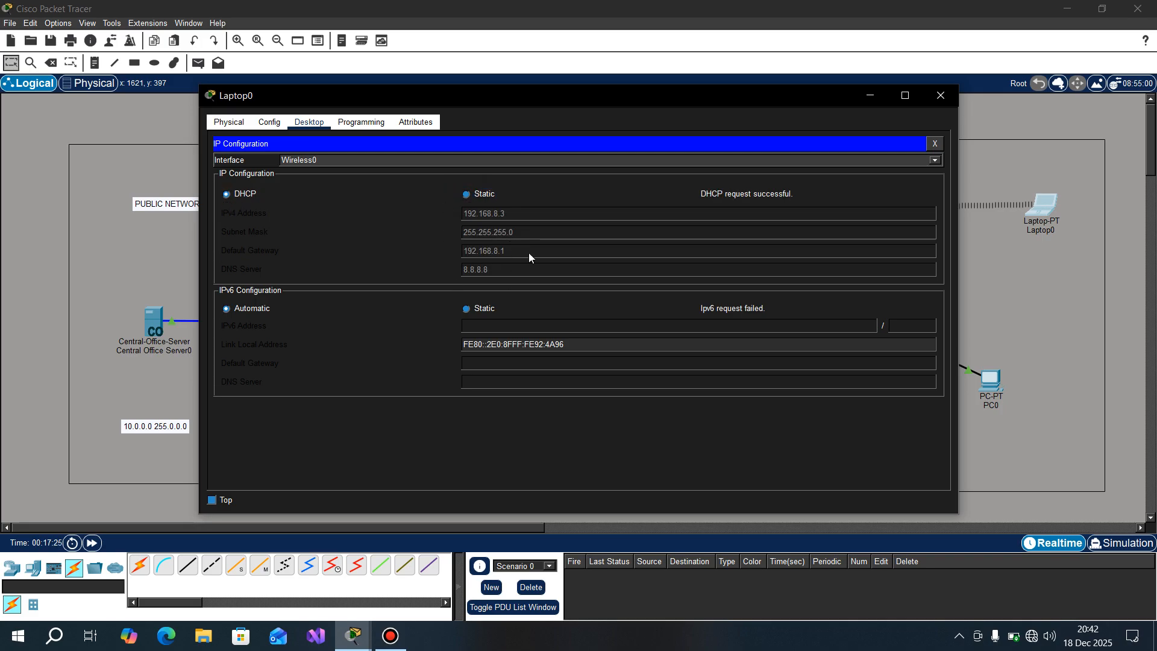
click(949, 101)
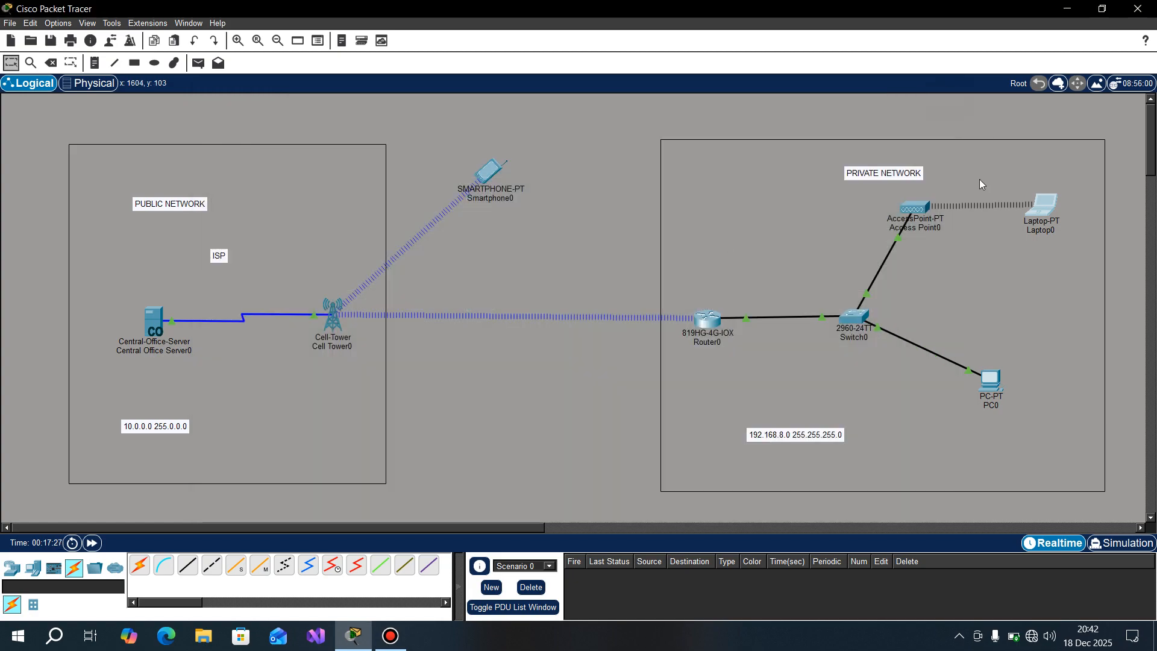
key(p)
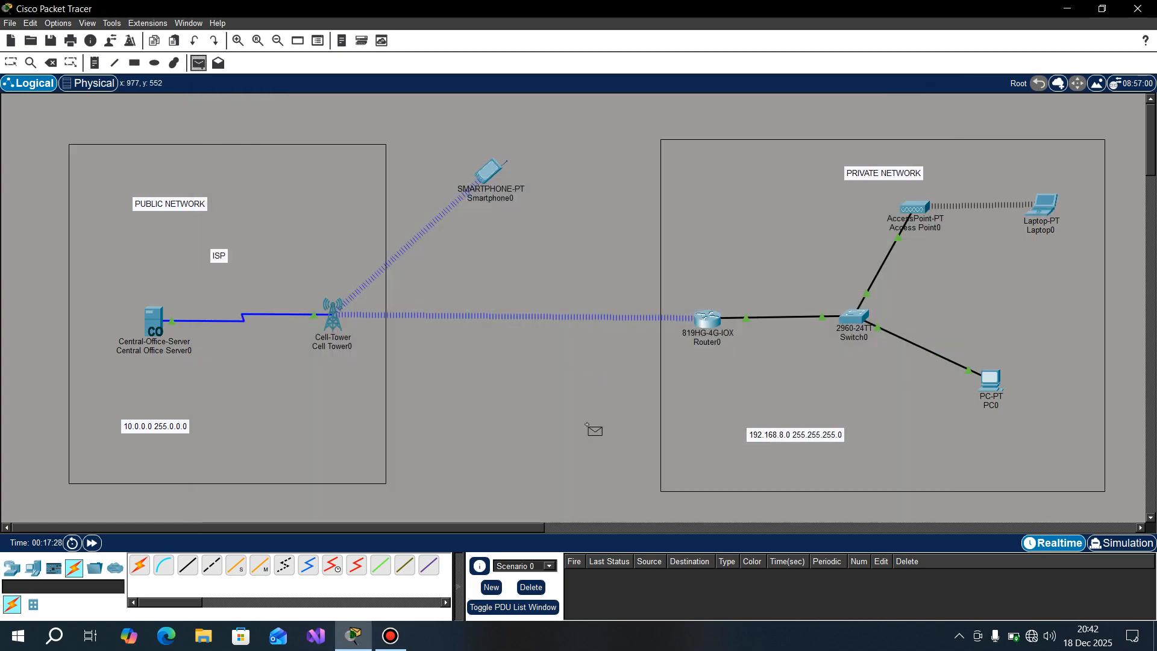
key(Escape)
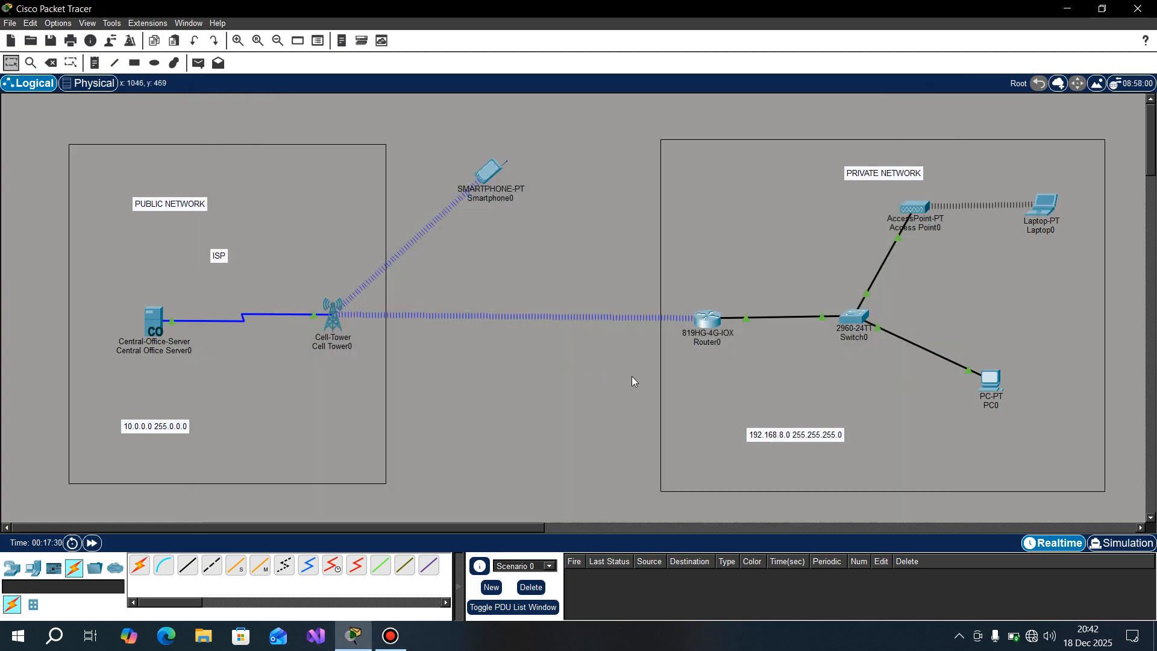
Step: Reopen Router0's command line, leave DHCP pool configuration with EXIT, and return to privileged EXEC mode with END
mouse_move(1052, 199)
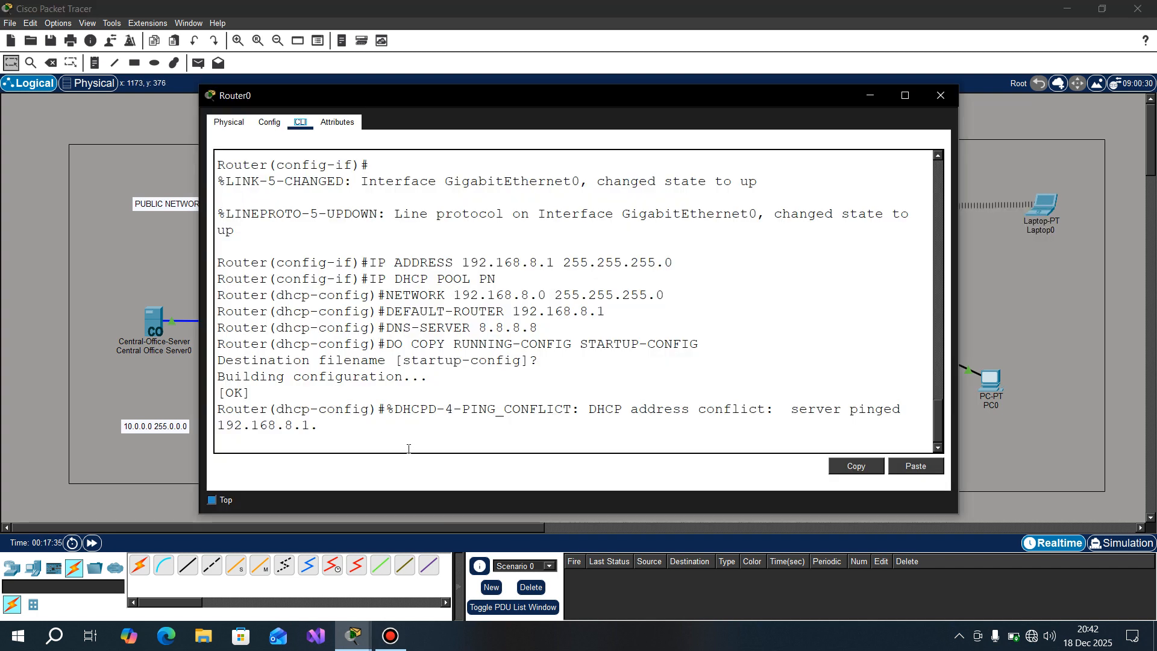
click(385, 441)
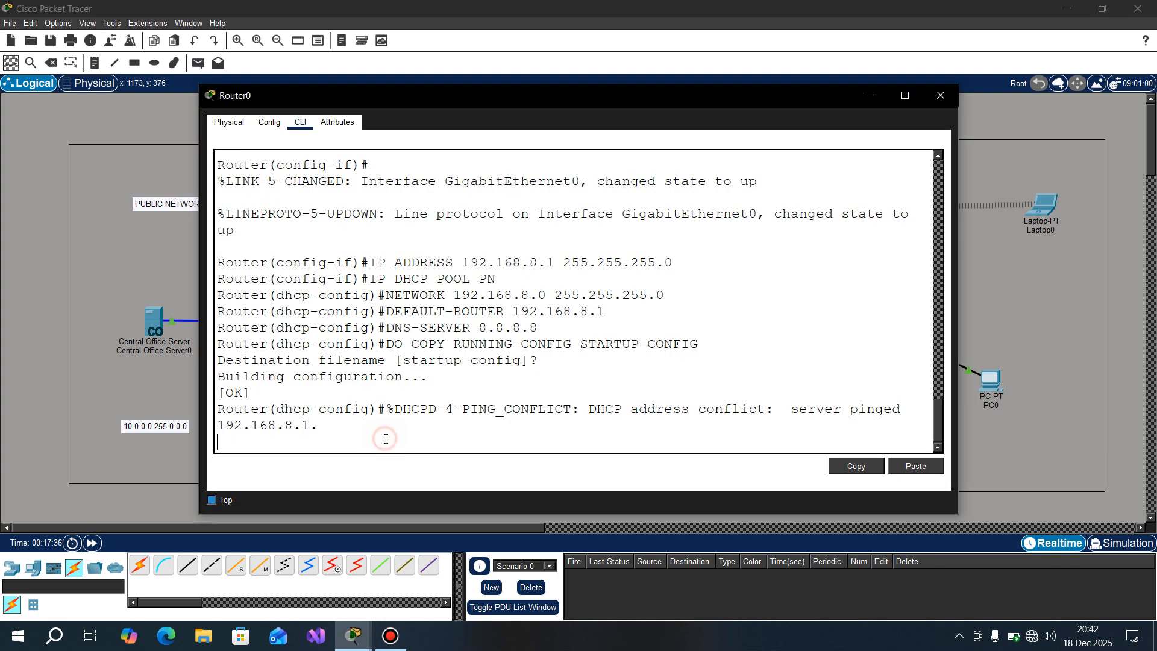
key(Return)
text(E)
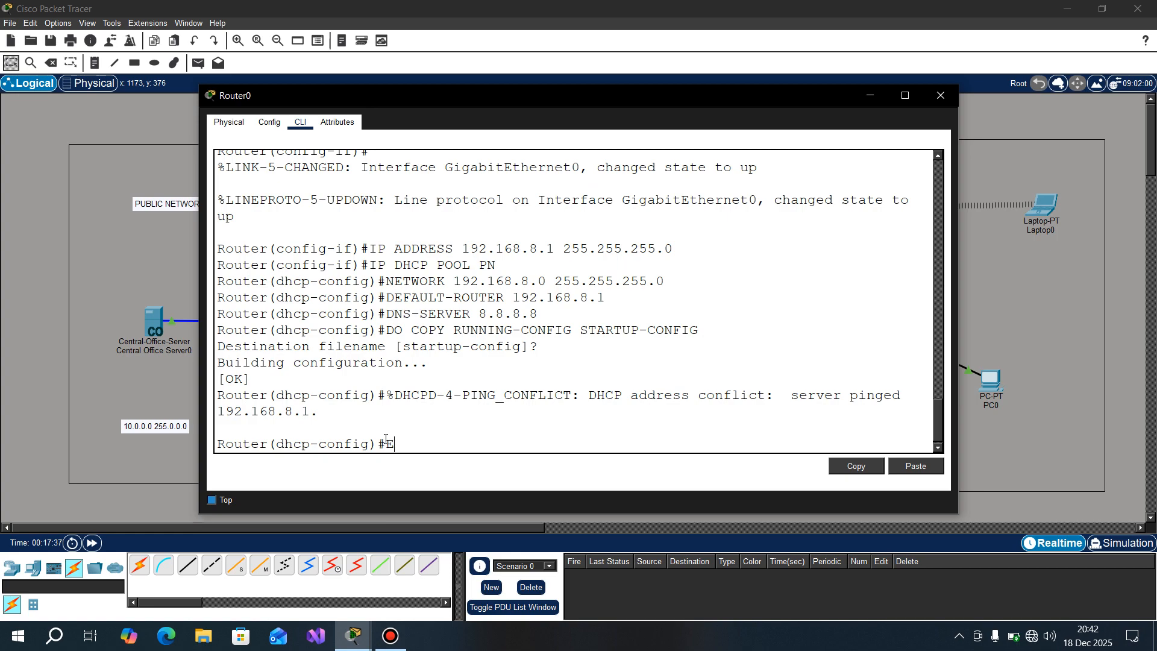
text(XIT)
key(Return)
text(EN)
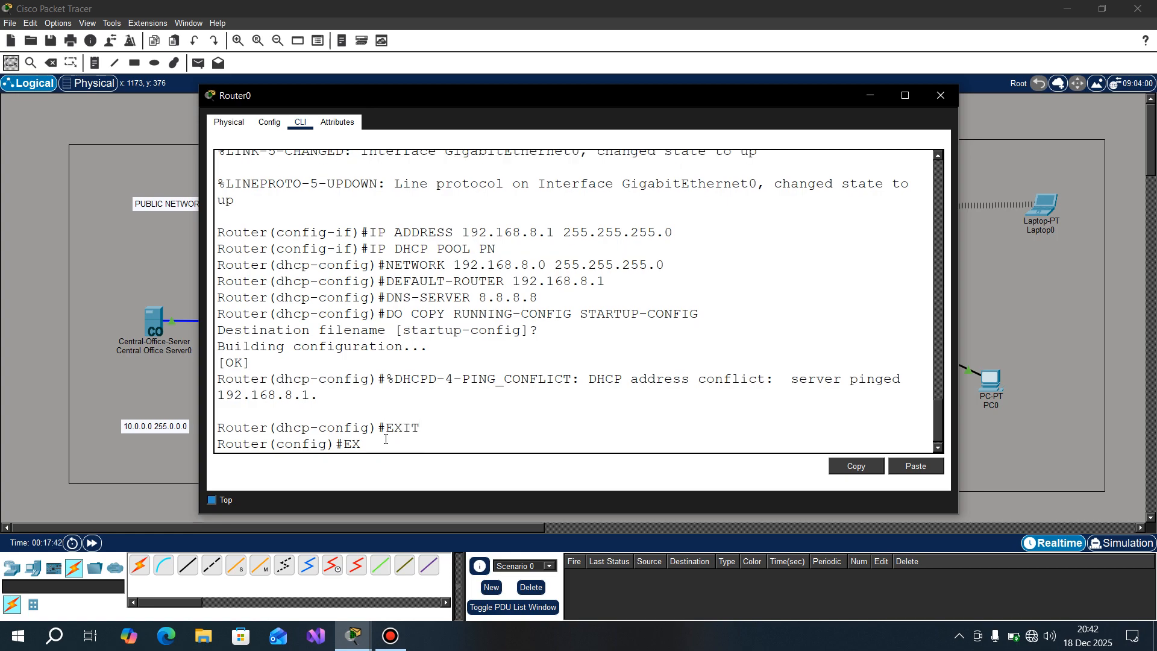
key(BackSpace)
key(BackSpace)
text(END)
key(Return)
Step: Ping 192.168.8.3 from Router0's command line, check the success rate, and close the router window
key(Return)
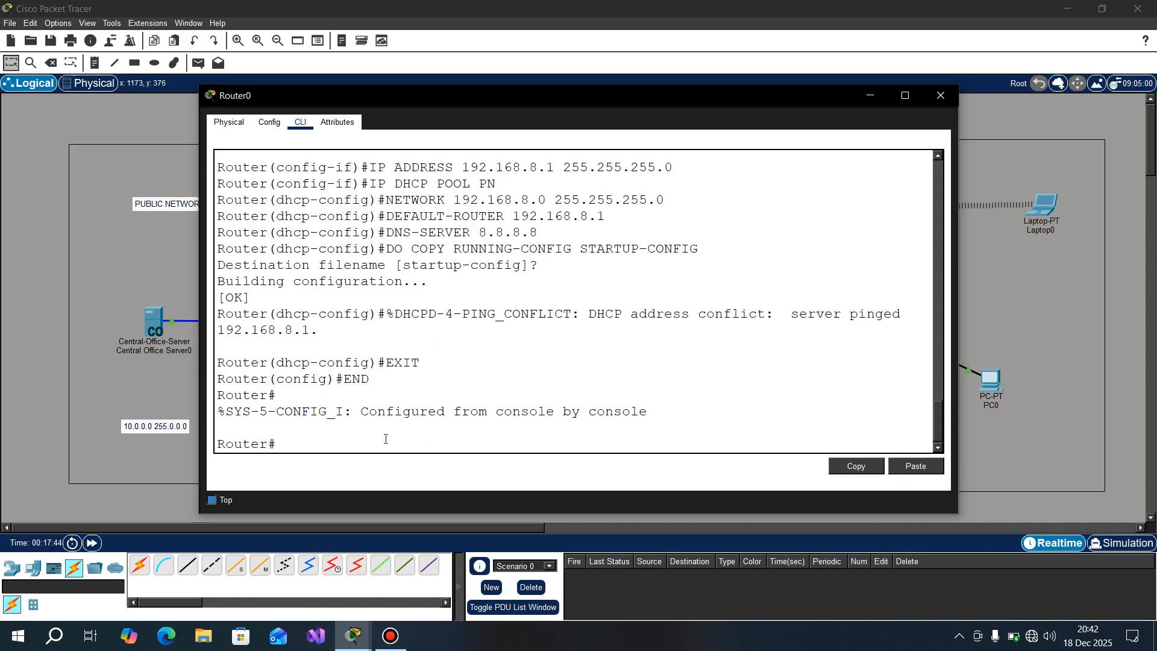
text(PING 192.168.8.3)
key(Return)
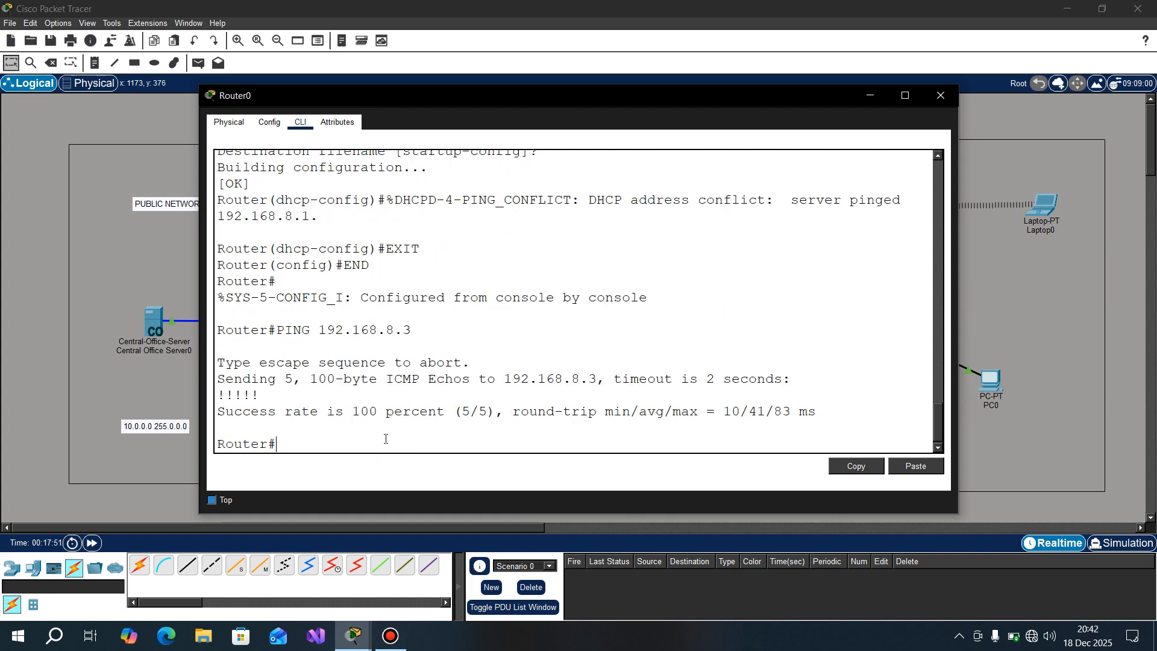
drag(216, 412, 631, 411)
click(951, 101)
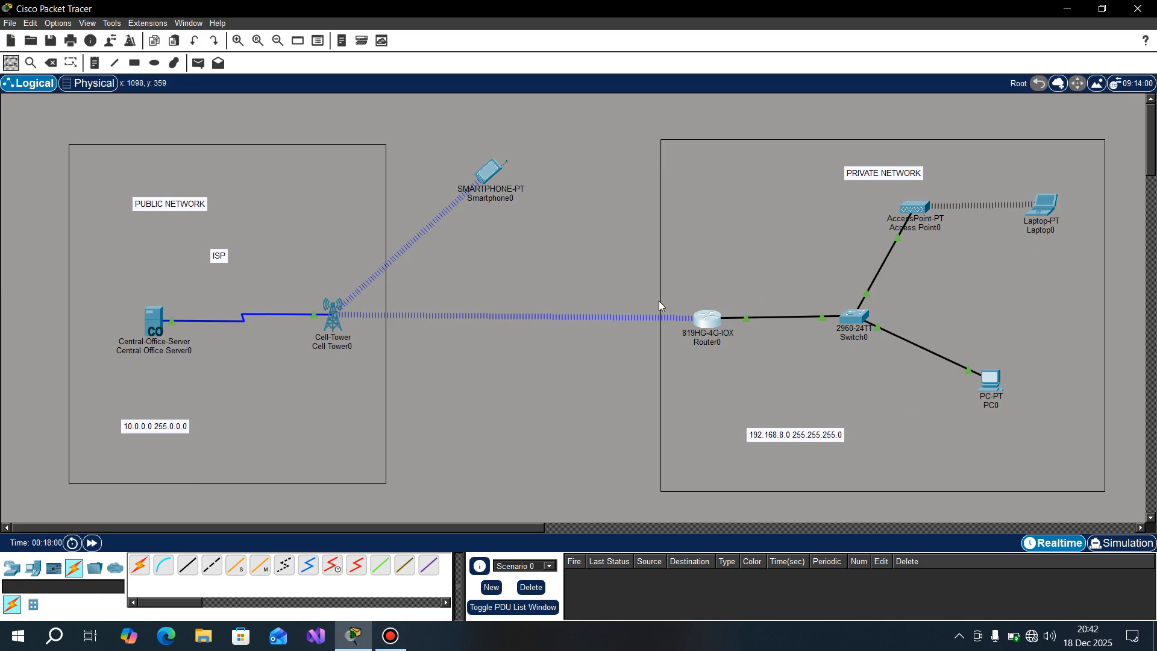
Step: Move Smartphone0 slightly away from the cell tower and send a simple PDU from Laptop0 to Central Office Server0
drag(491, 175, 514, 169)
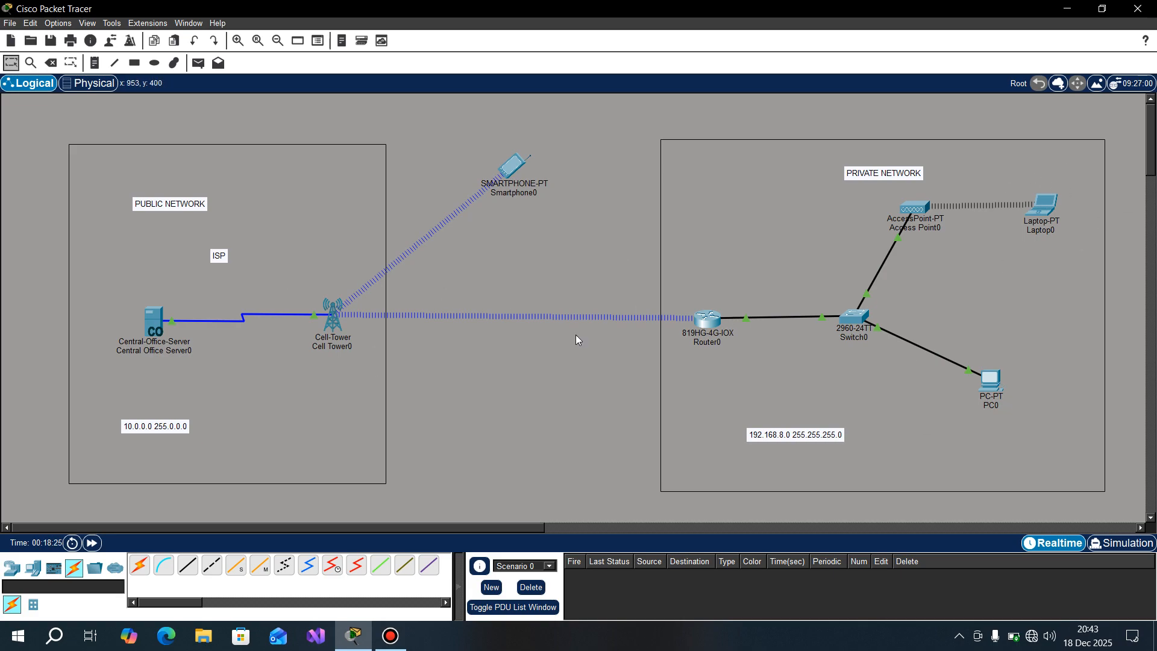
key(p)
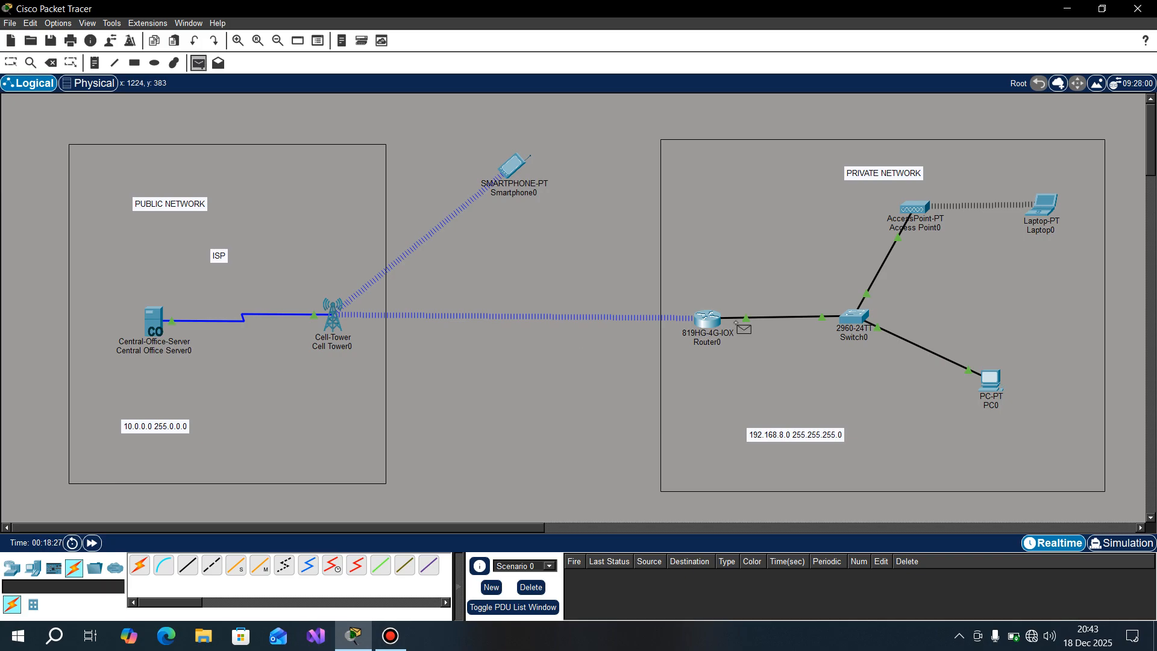
click(1045, 208)
click(158, 317)
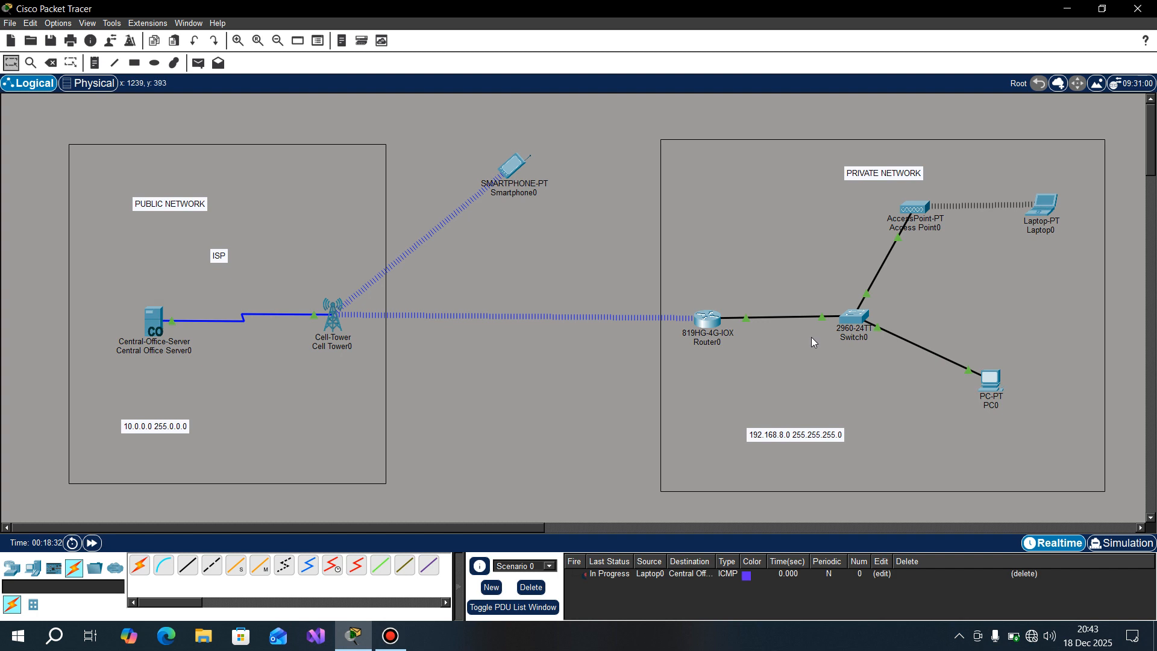
Step: Switch to Simulation mode, increase the playback speed, and play the PDU's path from Laptop0 towards Central Office Server0
click(1121, 543)
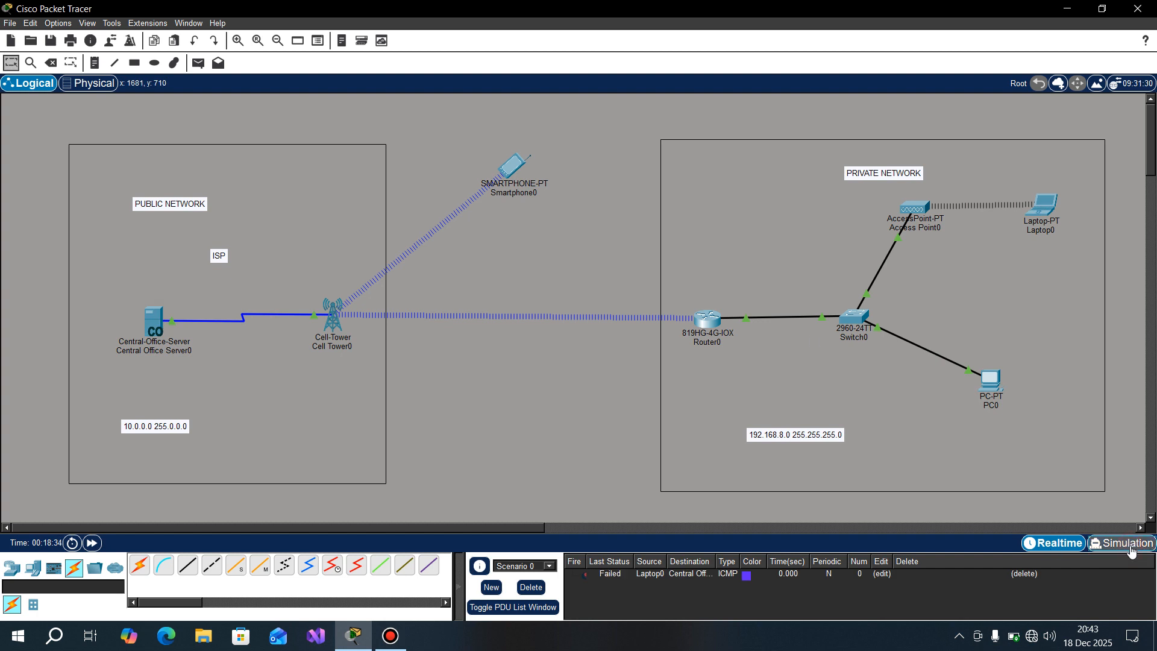
scroll(780, 437, right, 5)
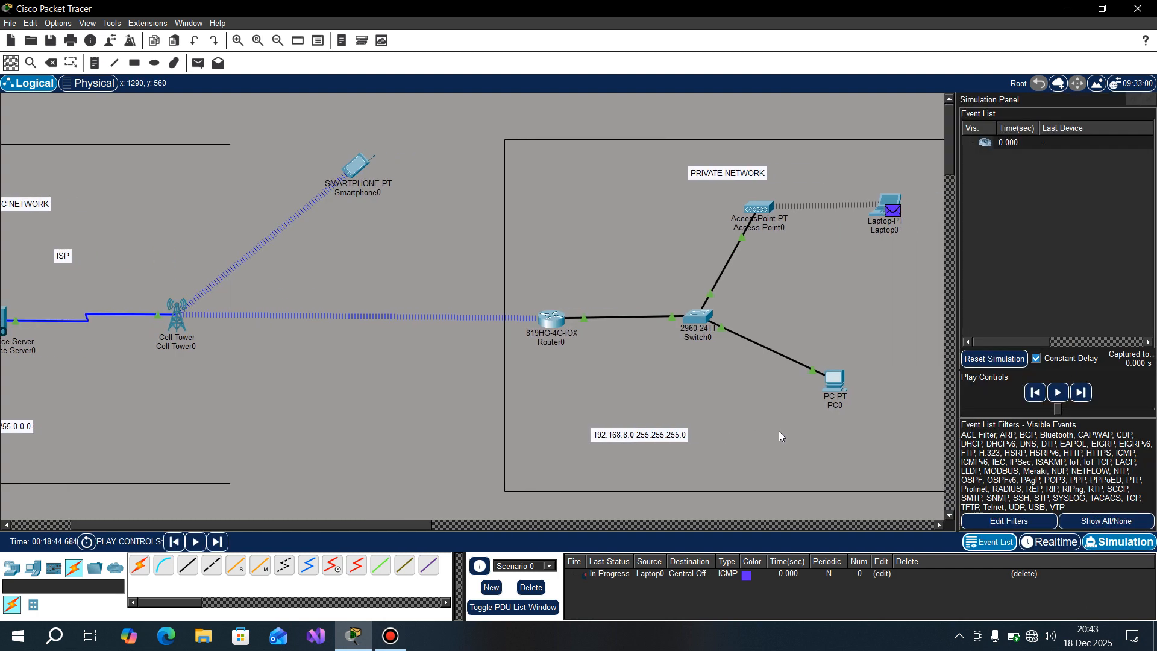
scroll(779, 431, left, 3)
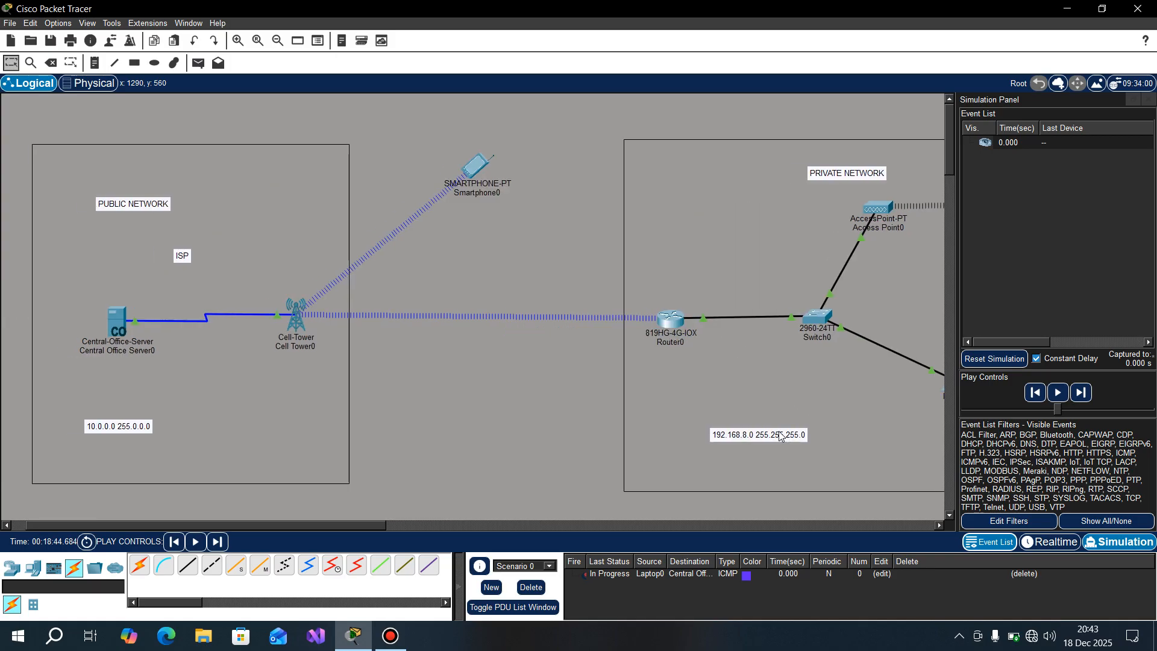
scroll(779, 431, right, 1)
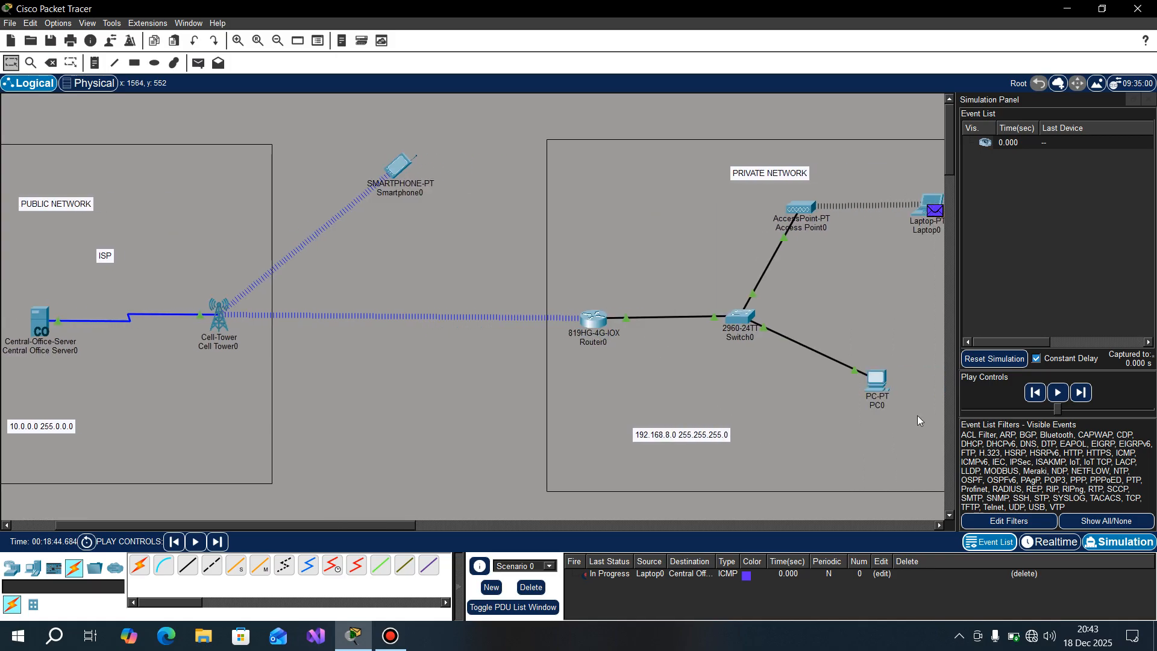
click(1056, 411)
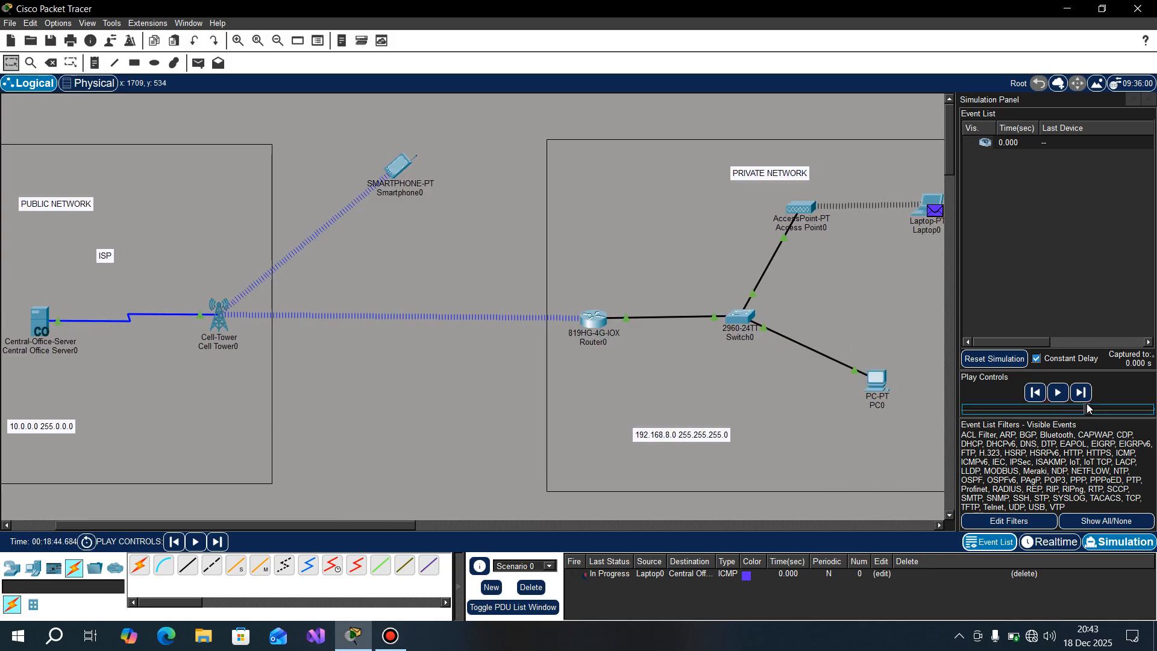
drag(1118, 415, 1131, 415)
click(1059, 393)
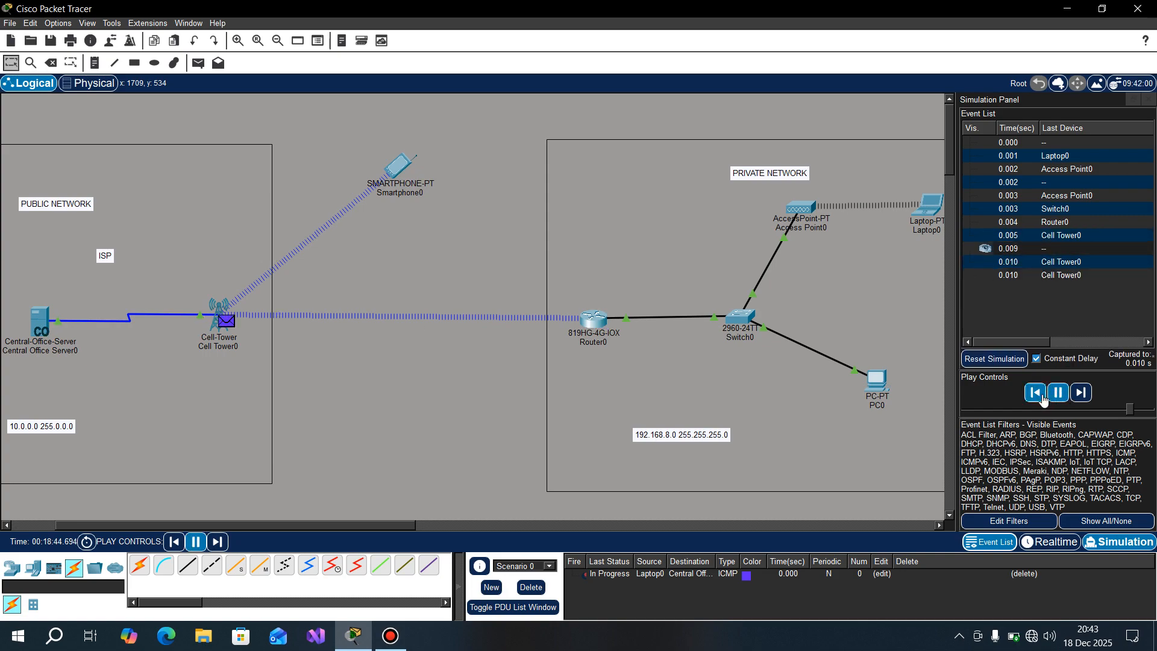
click(1059, 395)
click(1059, 394)
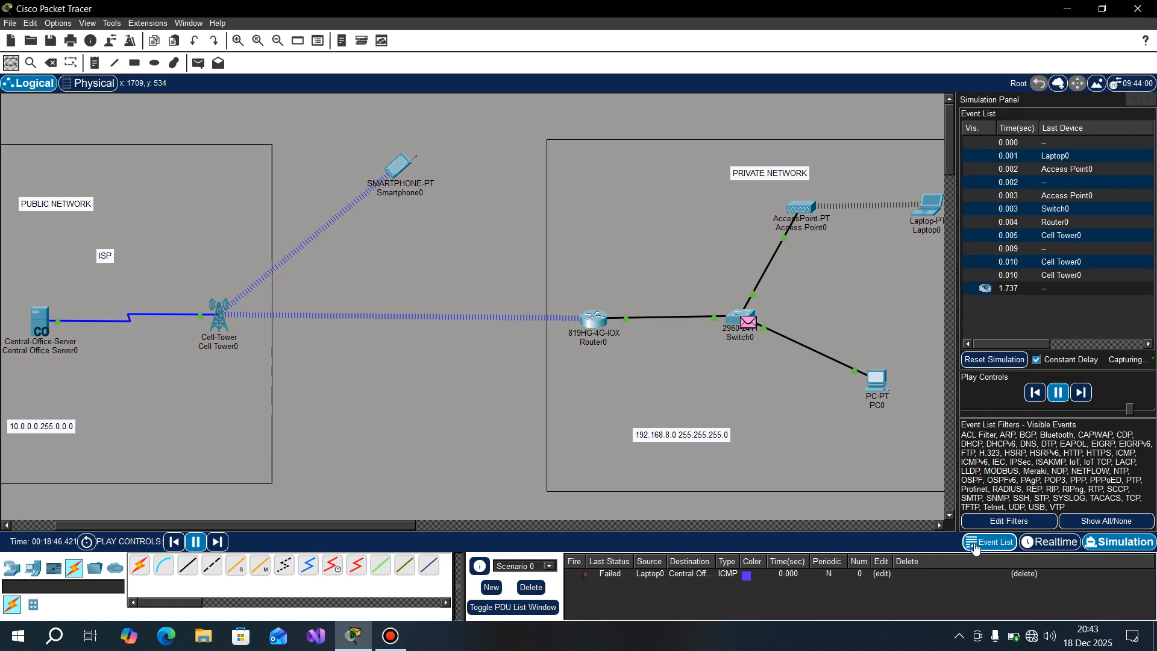
Step: Delete the current PDU scenario and simulate a new simple PDU from Laptop0 to Central Office Server0, pausing playback at the server
click(531, 588)
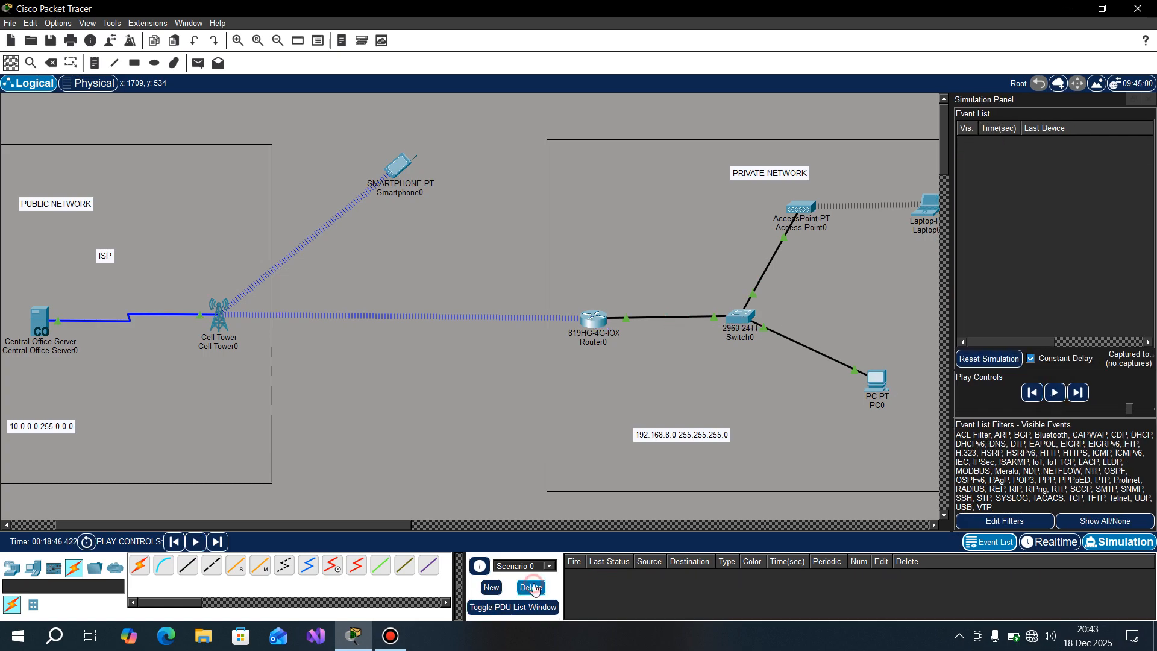
key(p)
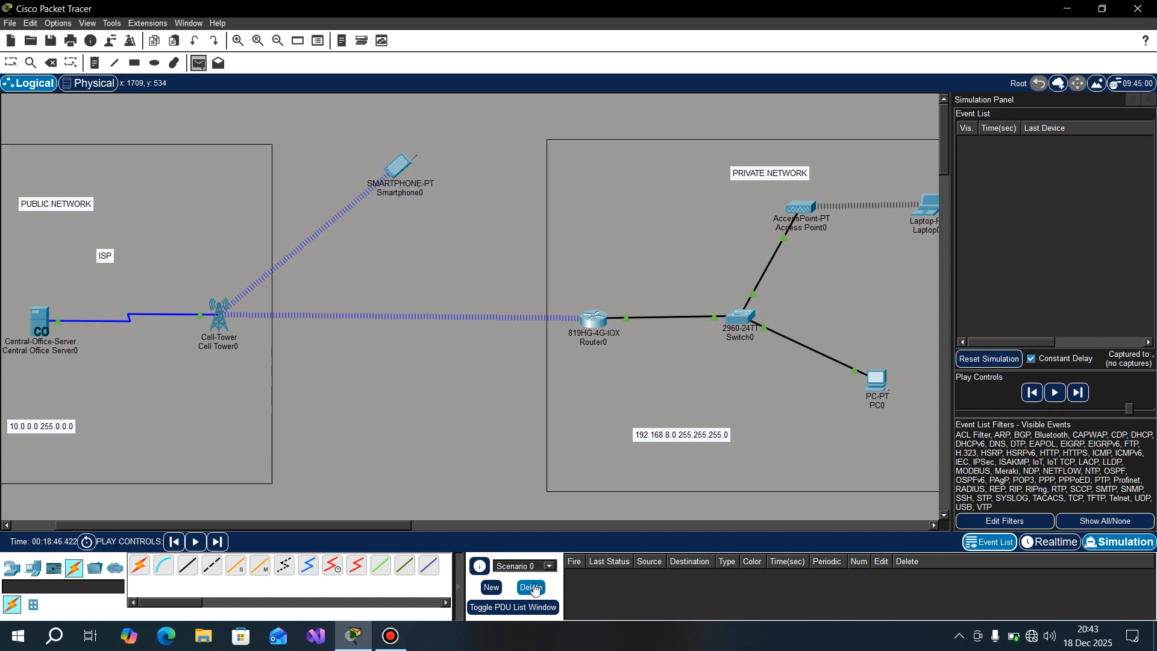
click(932, 207)
click(45, 327)
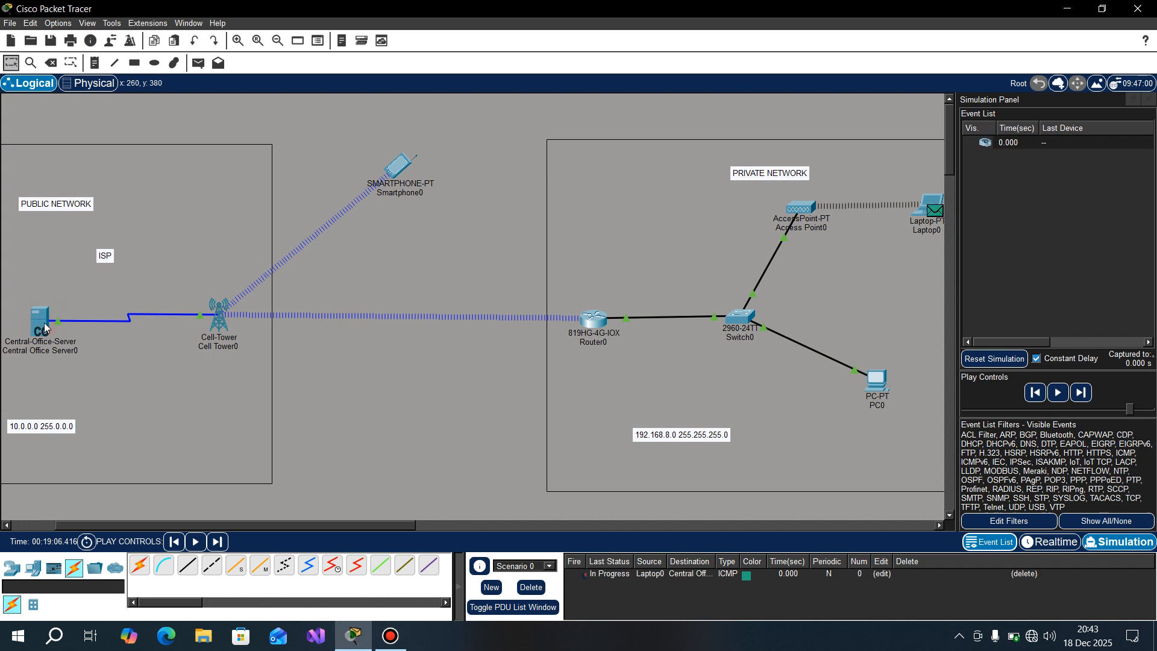
click(1060, 393)
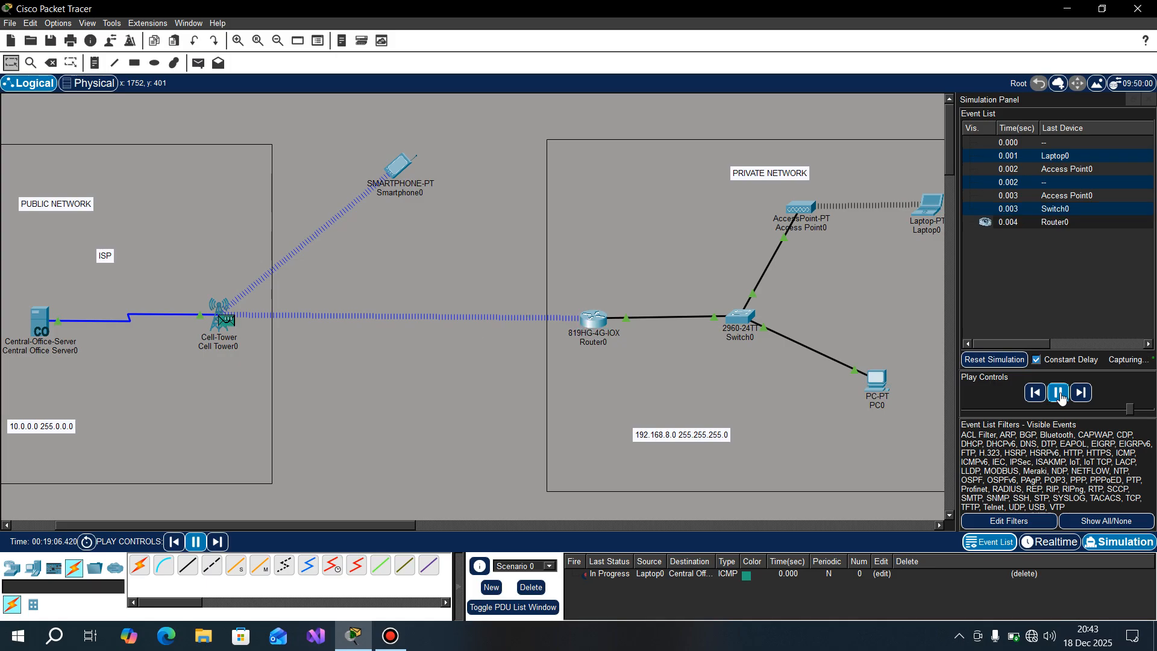
click(1060, 393)
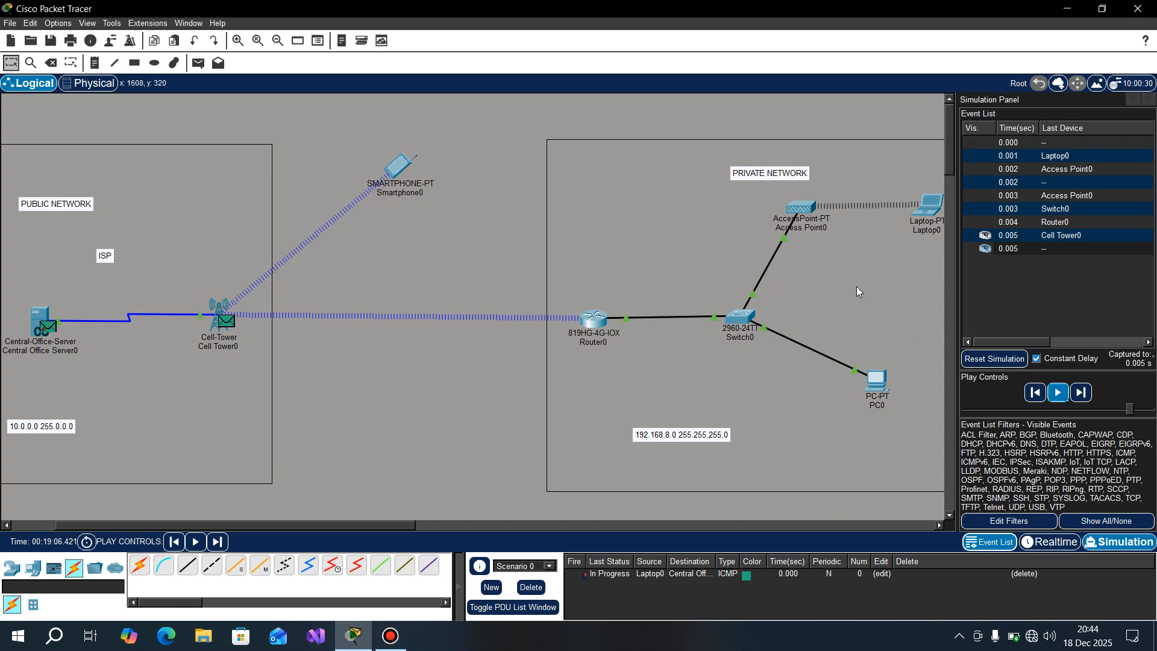
Step: Switch back to Realtime mode and enter global configuration mode with CONFIG T in Router0's command line
click(1050, 541)
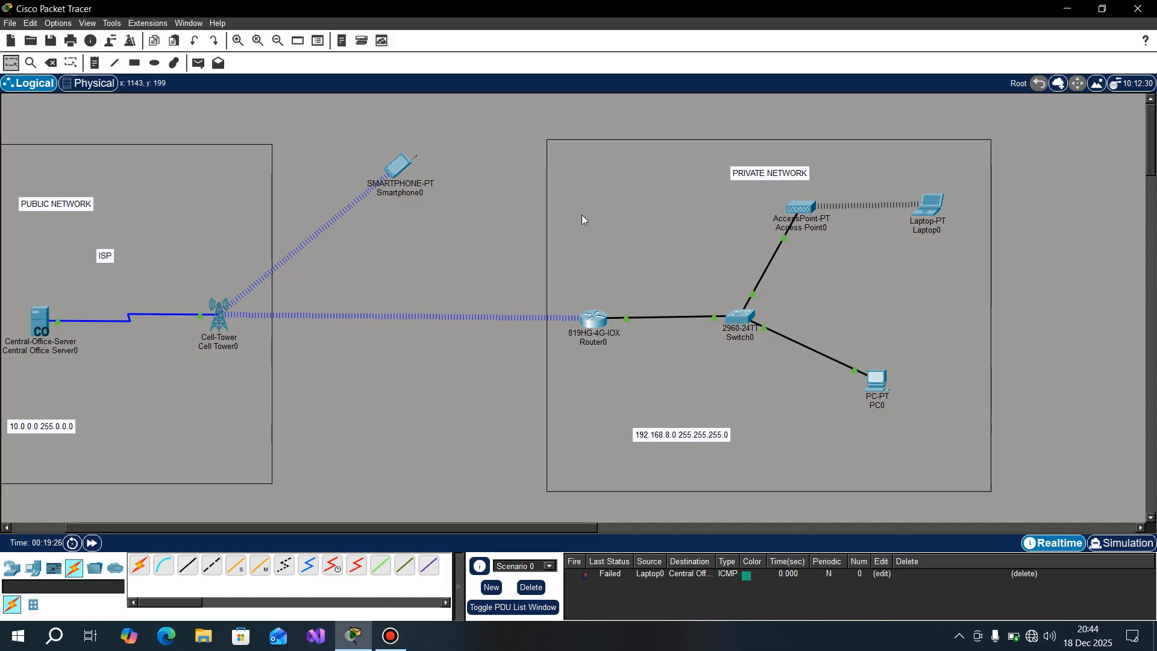
click(595, 325)
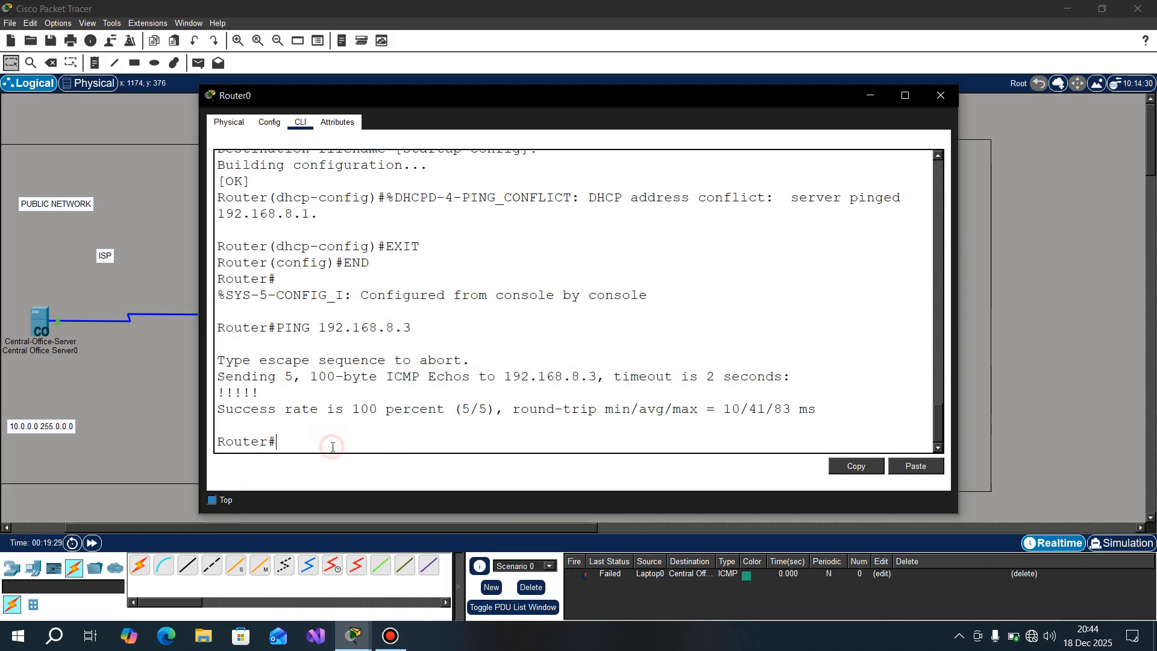
key(Return)
text(CONFIG)
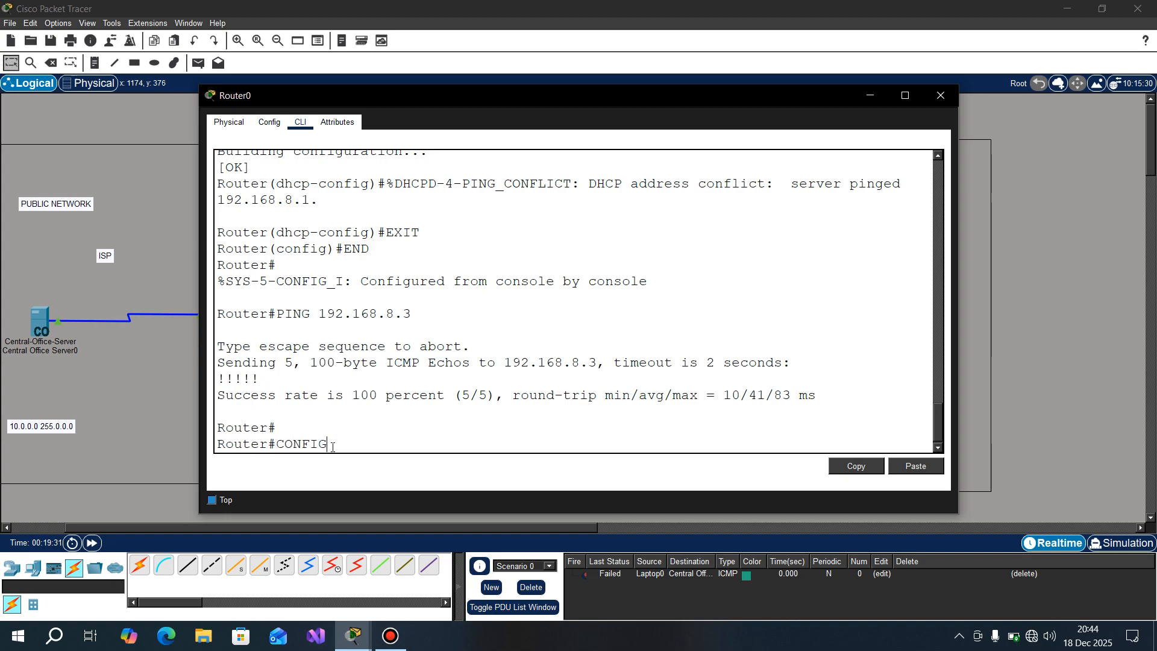
text( T)
key(Return)
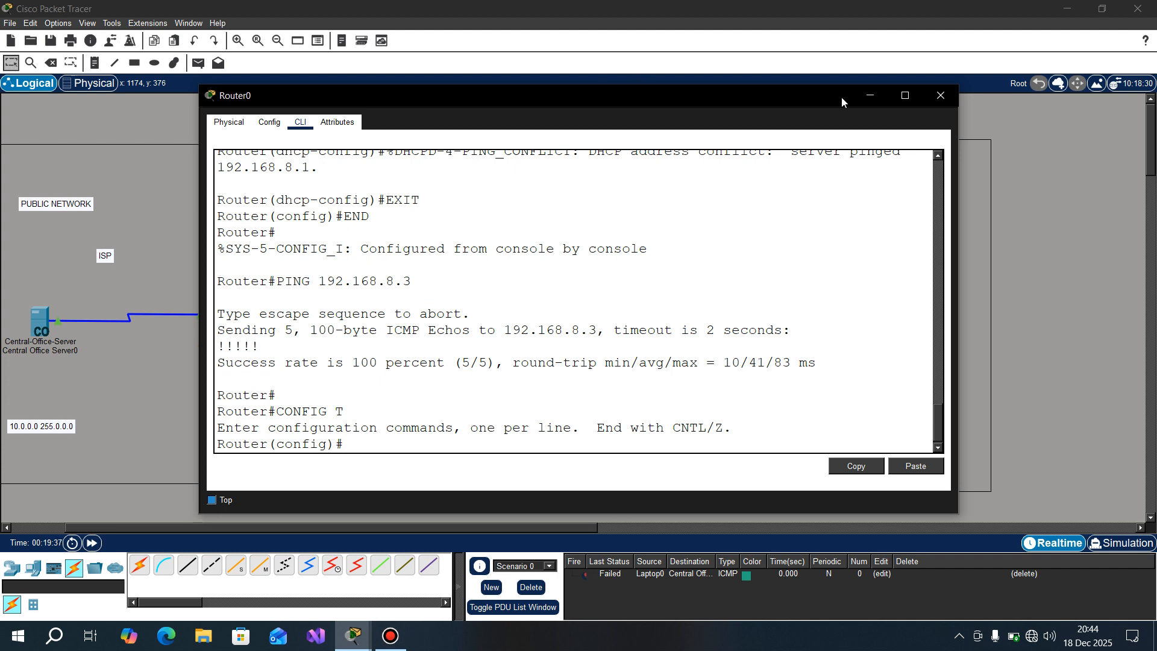
click(940, 95)
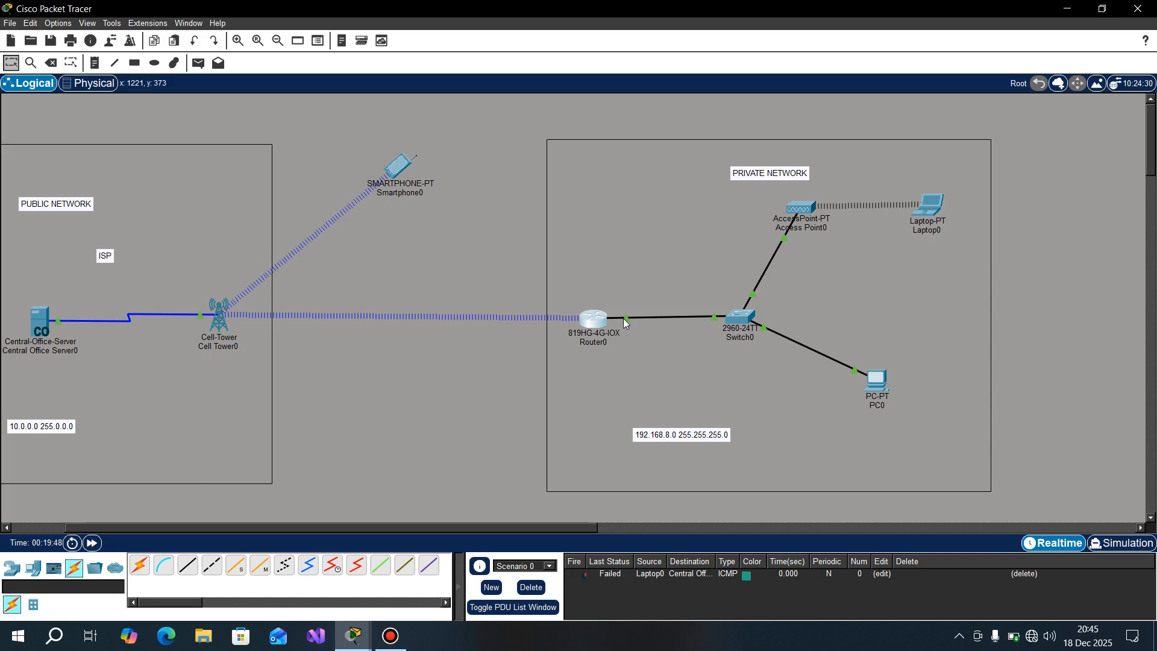
Step: Configure Router0's GIG0 interface as the NAT inside interface from the command line
mouse_move(623, 319)
click(594, 319)
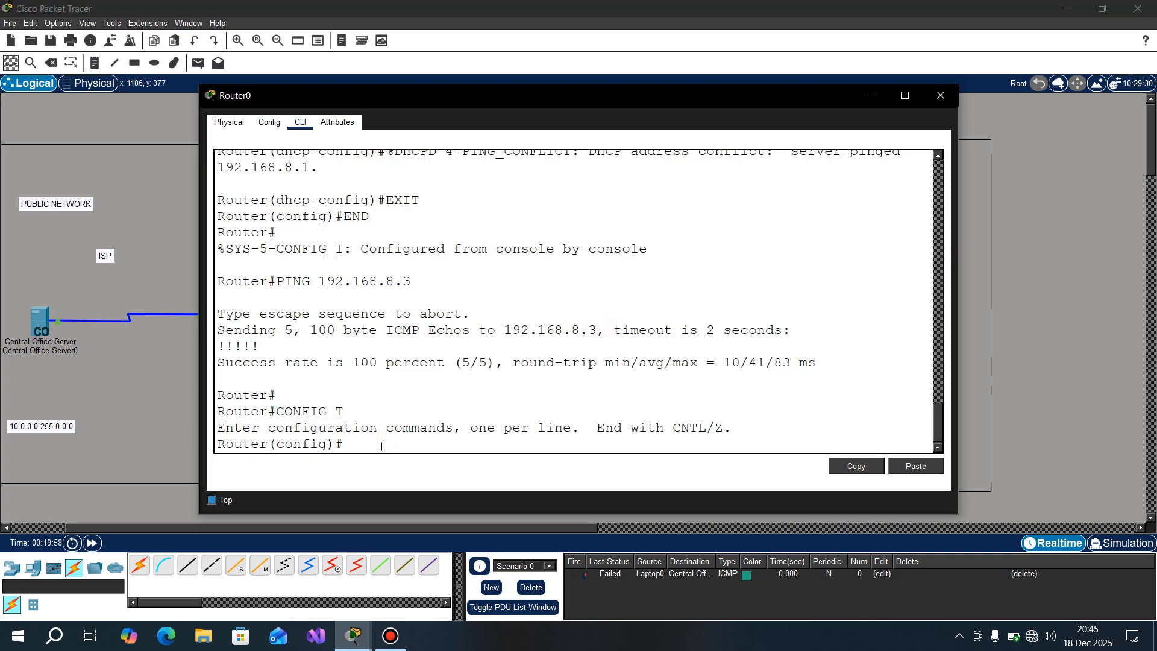
text(INT GIG0)
key(Return)
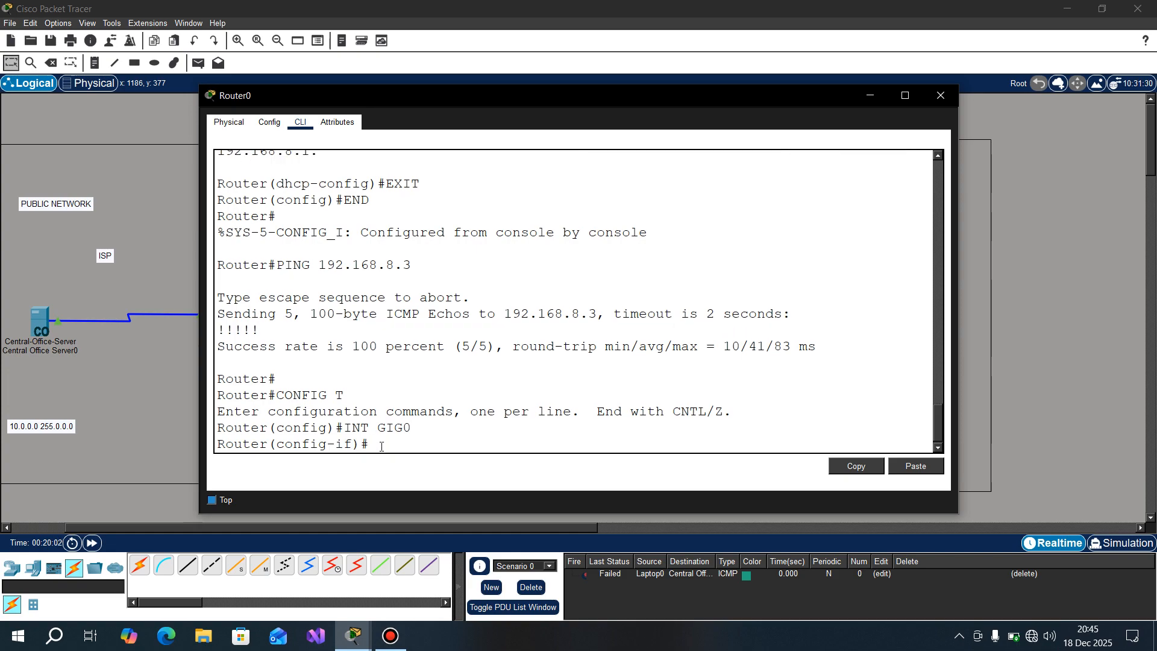
text(IP NAT INSIDE)
key(Return)
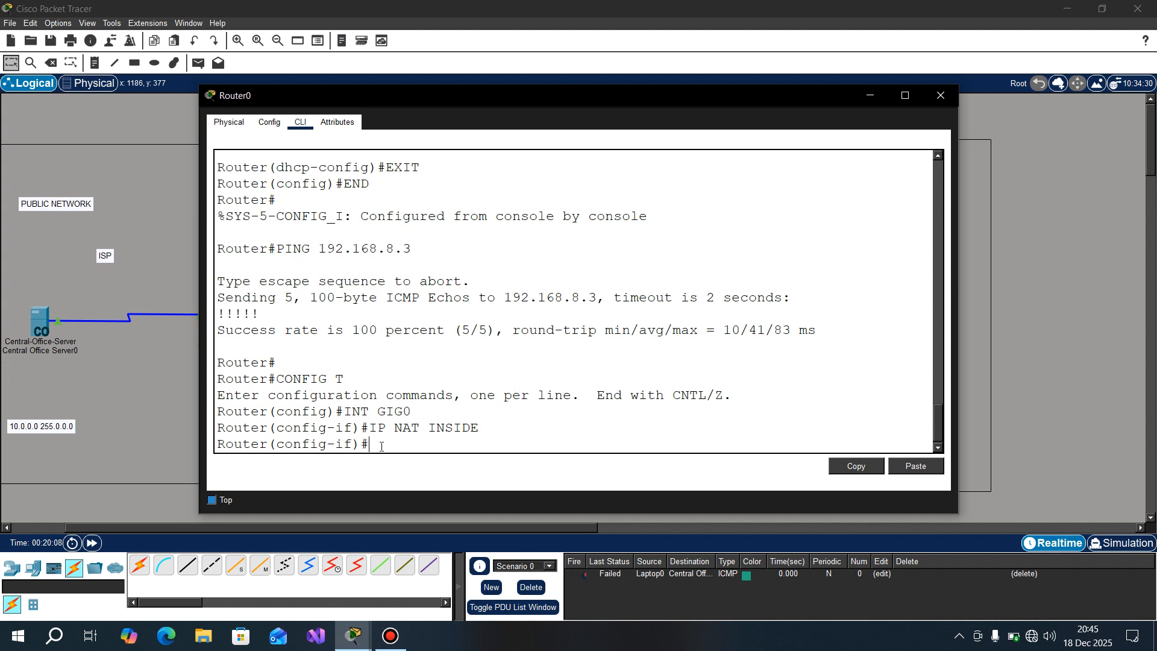
Step: Configure Router0's Cellular 0 interface as the NAT outside interface and exit interface configuration
text(INT CELLULAR)
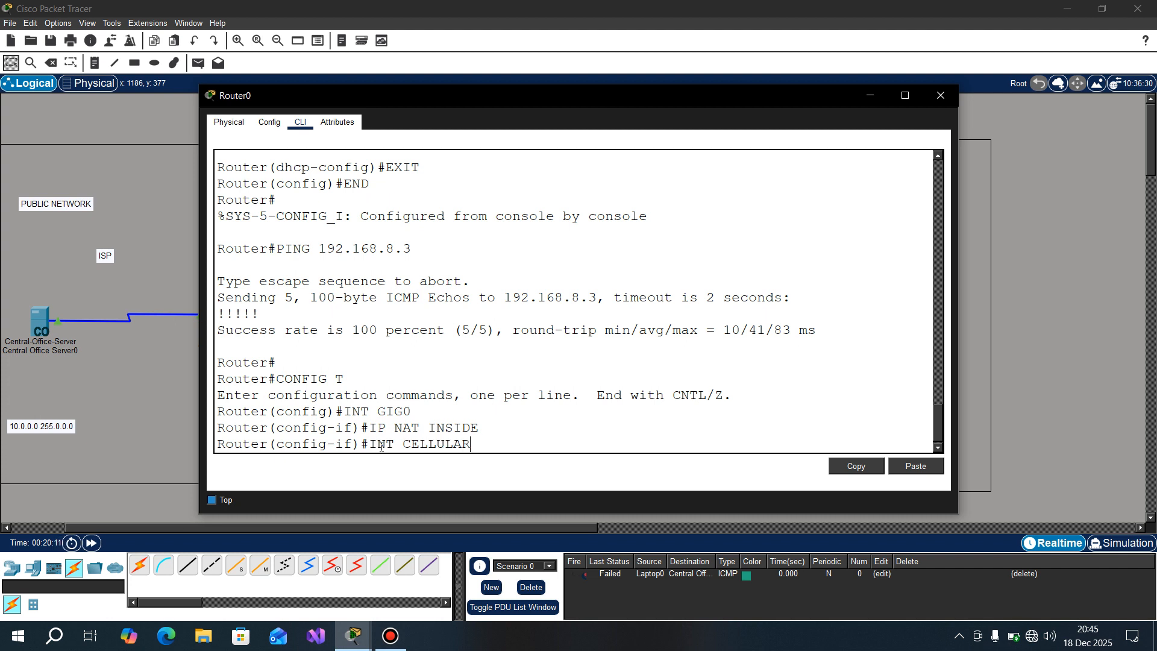
text( 0)
key(Return)
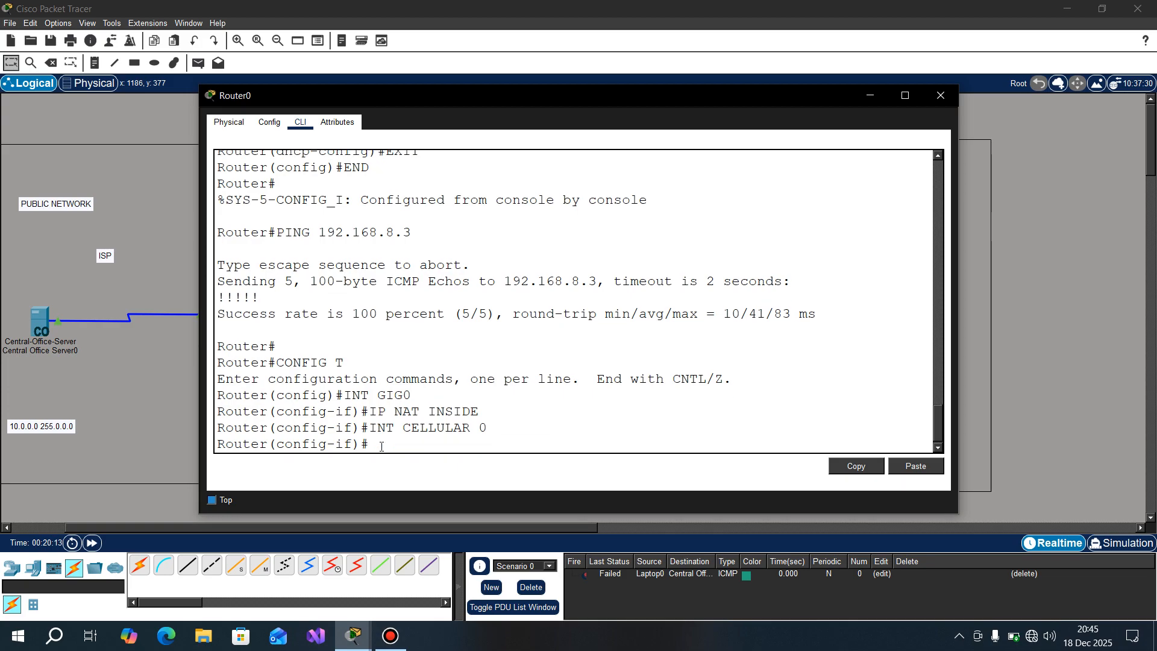
text(IP NAT OUTSIDE)
key(Return)
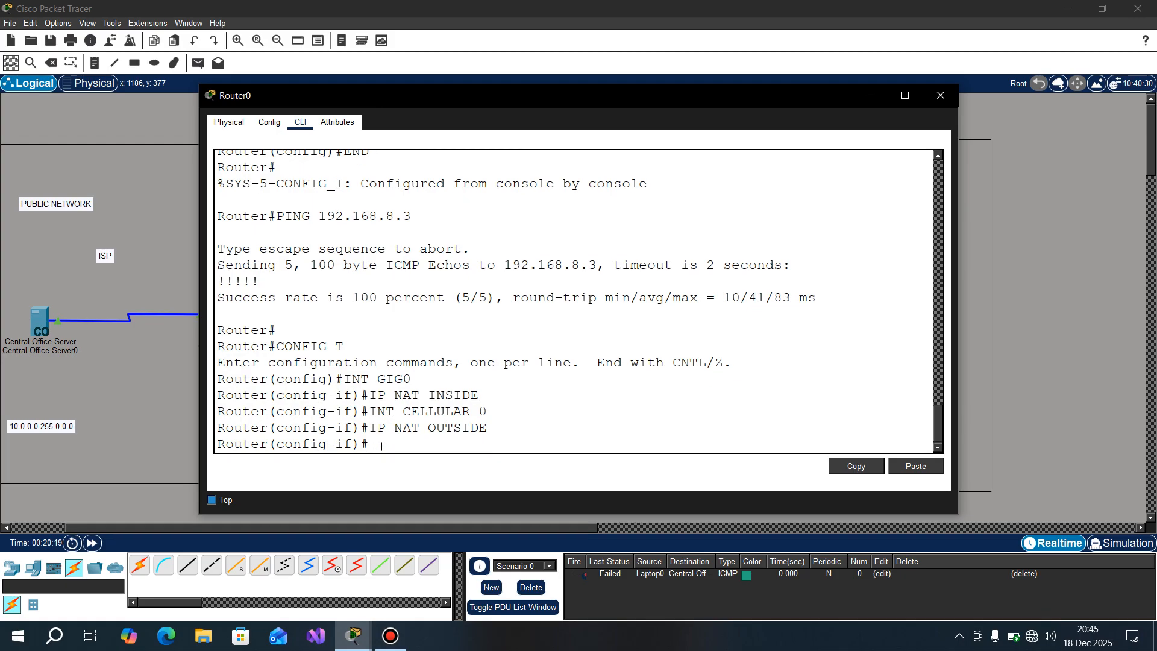
text(EXIT)
key(Return)
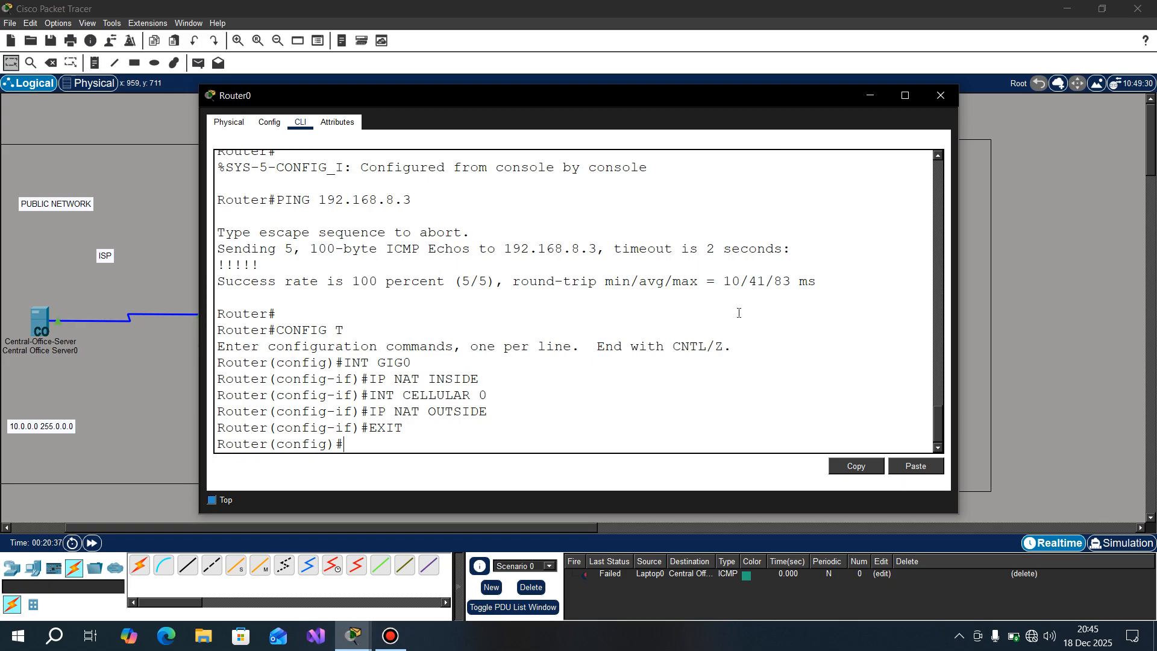
Step: Begin an ACCESS-LIST 5 PERMIT entry for 192.168.8.0 and query the command help for its next argument
text(ACCESS-LIST 5 PERMIT)
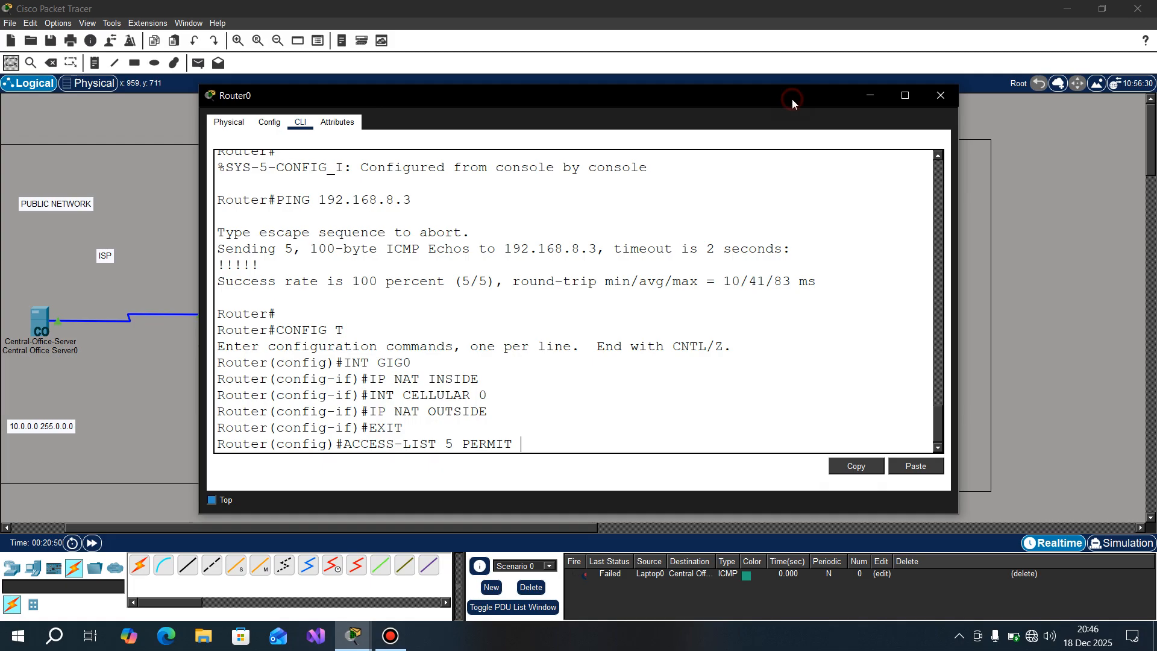
drag(641, 89, 282, 176)
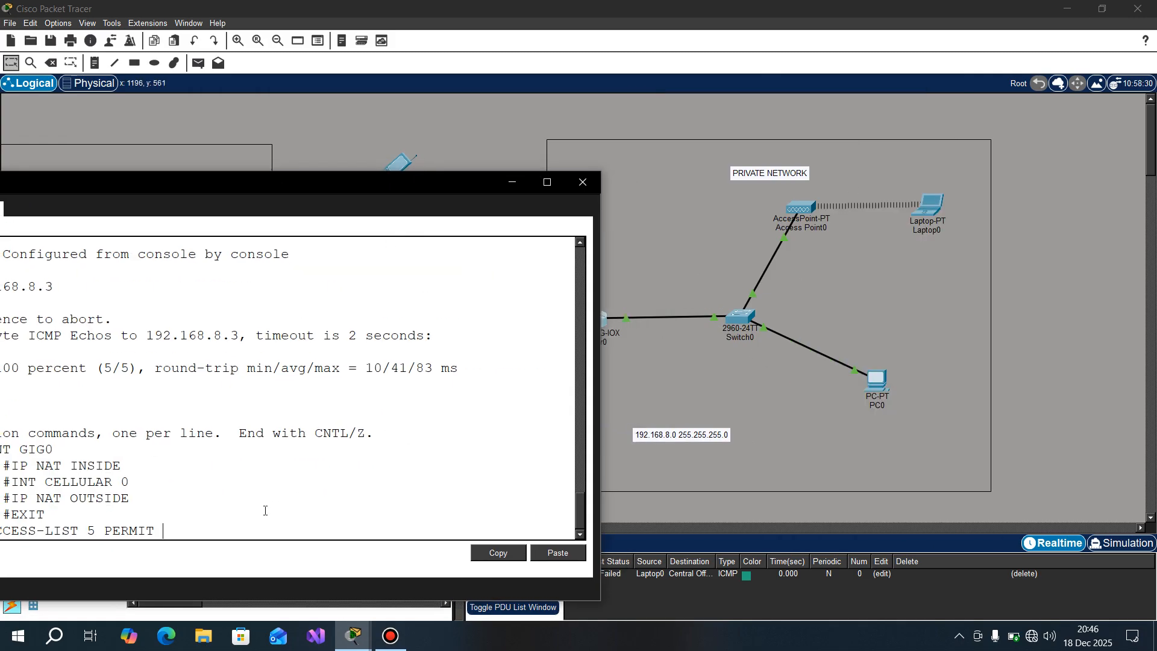
text(192.168.8.)
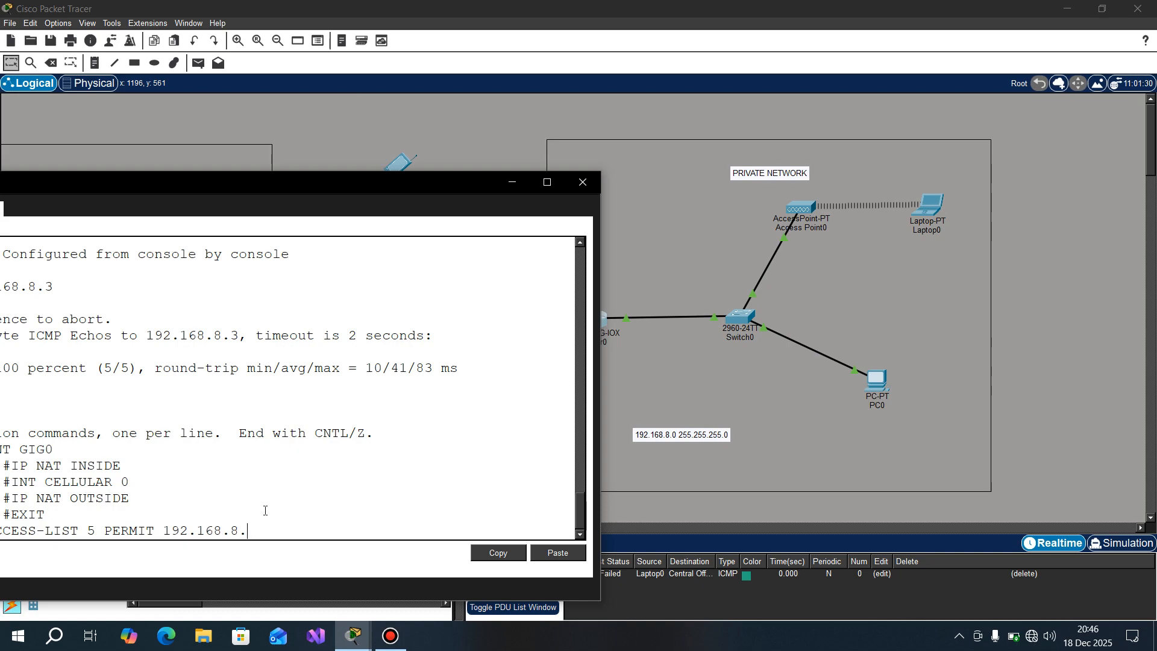
text(0 ?)
drag(211, 183, 440, 144)
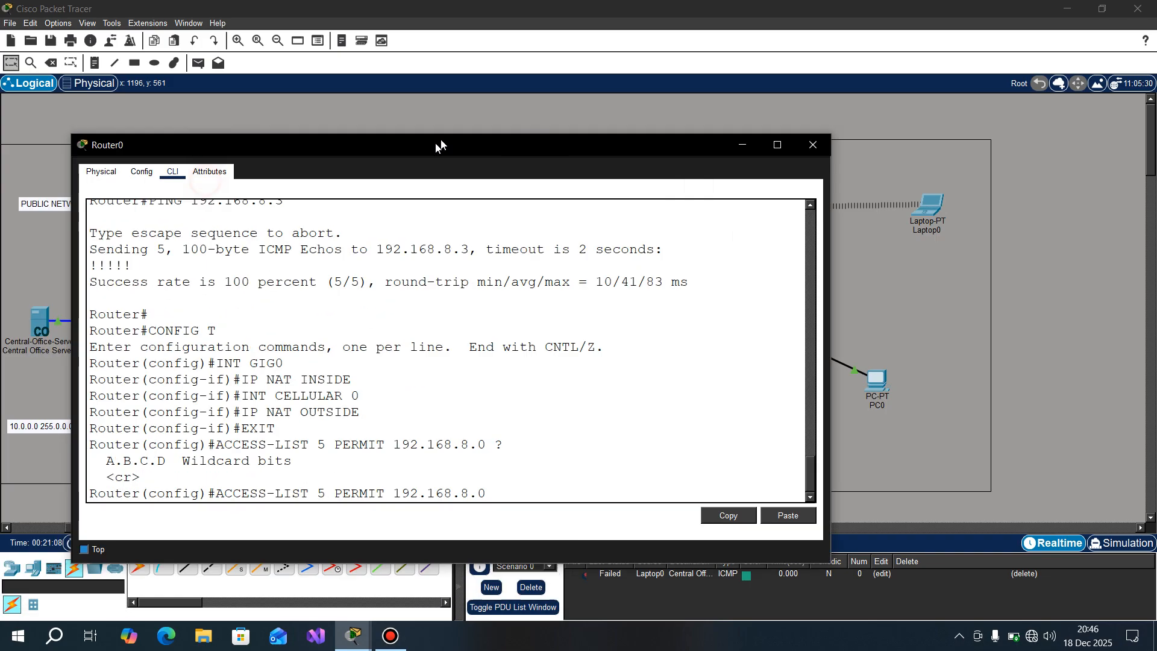
click(184, 463)
drag(183, 463, 295, 461)
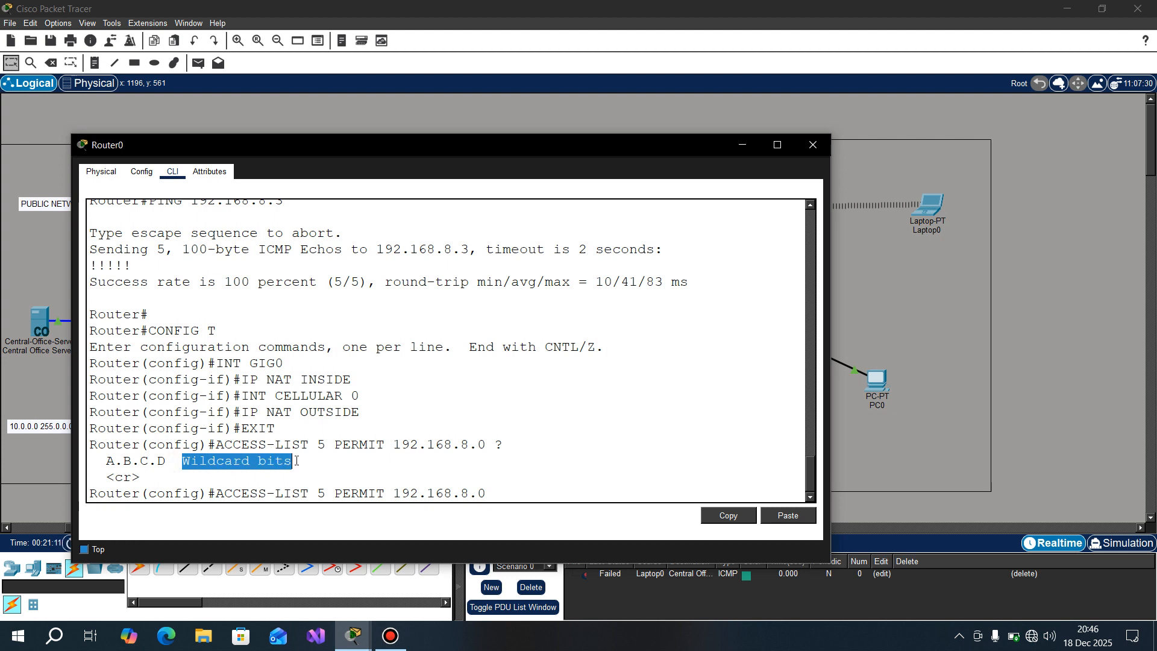
click(483, 492)
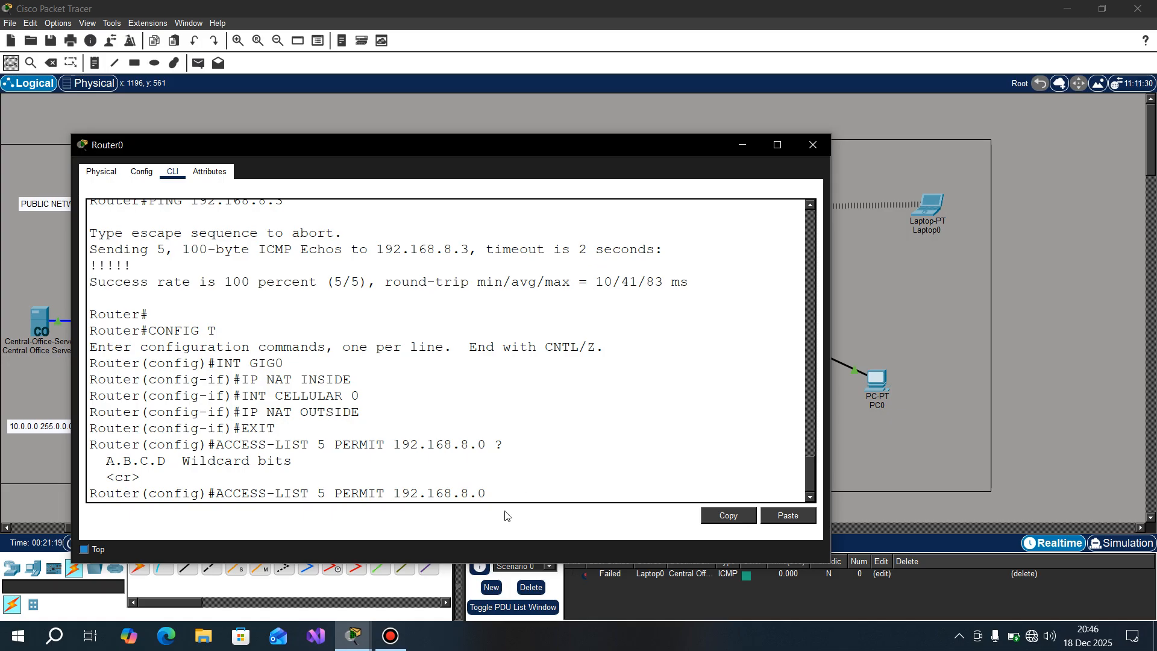
Step: Enter 255.255.255.0 as the mask of the access list 5 permit entry
text(256)
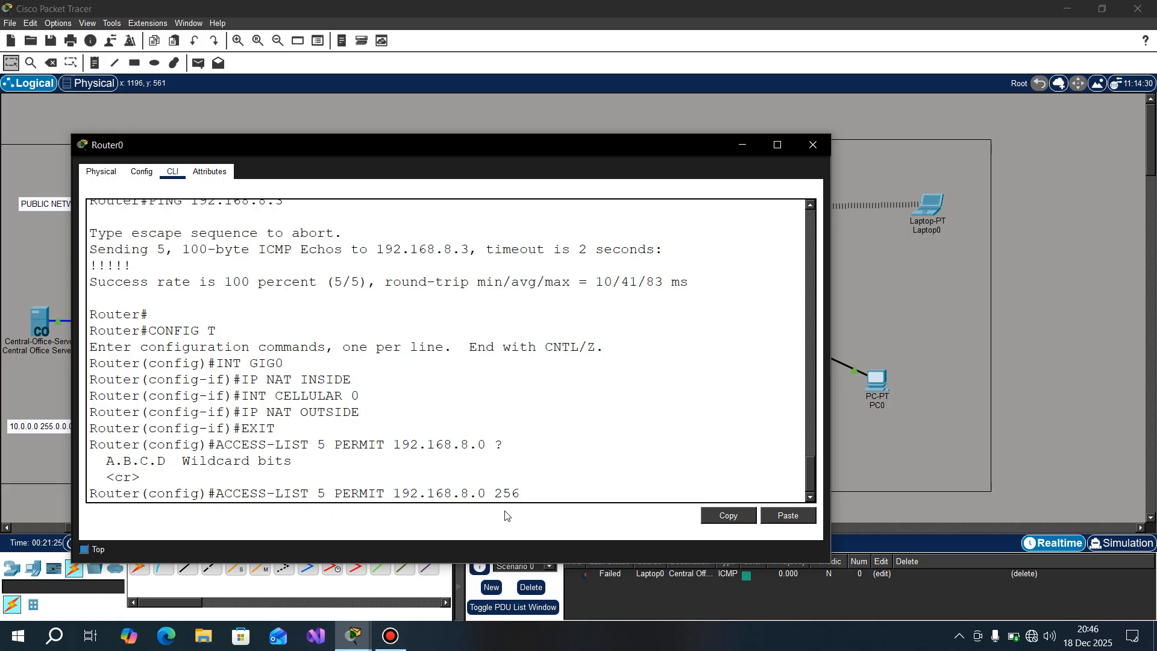
key(BackSpace)
text(5)
key(BackSpace)
key(BackSpace)
key(BackSpace)
text(2555)
key(BackSpace)
text(/)
key(BackSpace)
text(.255.255)
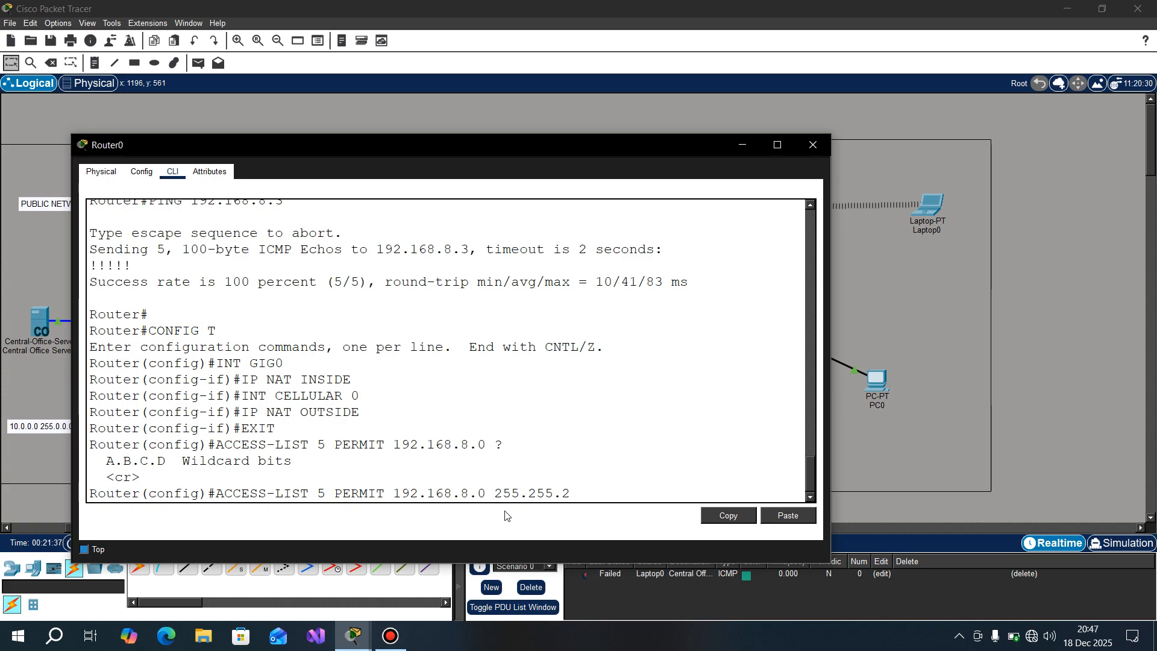
text(.0)
key(Left)
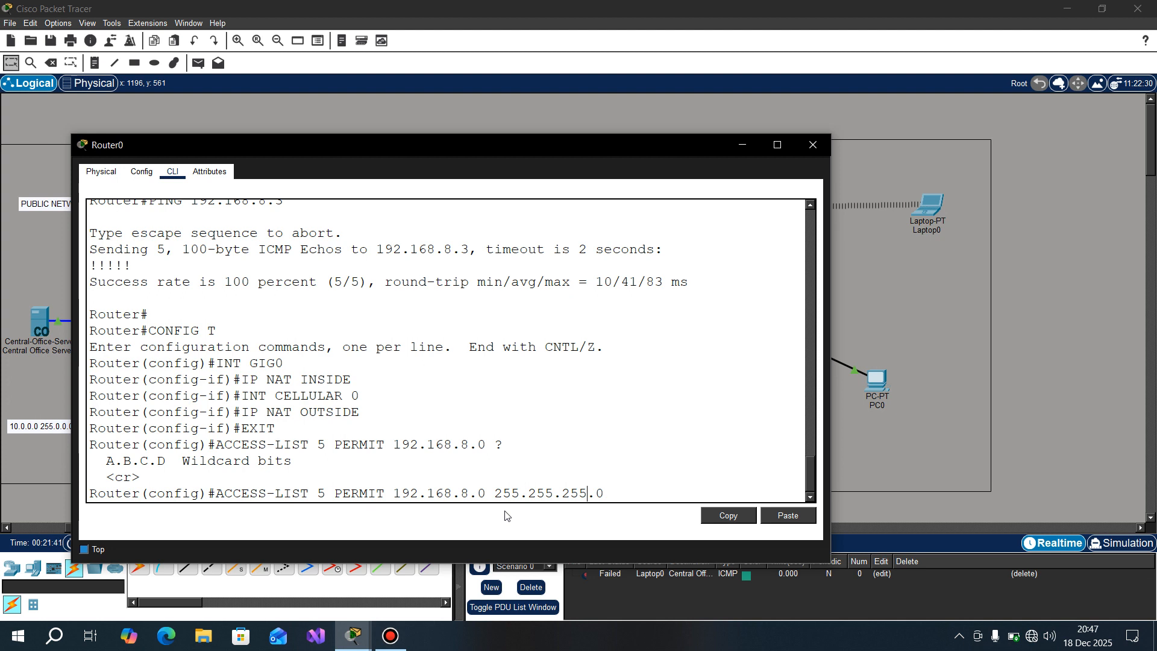
Step: Set the access list 5 entry's wildcard mask to 0.0.0.255 and submit the command
key(BackSpace)
key(BackSpace)
key(BackSpace)
text(0)
key(Left)
key(Left)
key(BackSpace)
key(BackSpace)
key(BackSpace)
text(0)
key(BackSpace)
key(BackSpace)
key(BackSpace)
text(0)
key(Right)
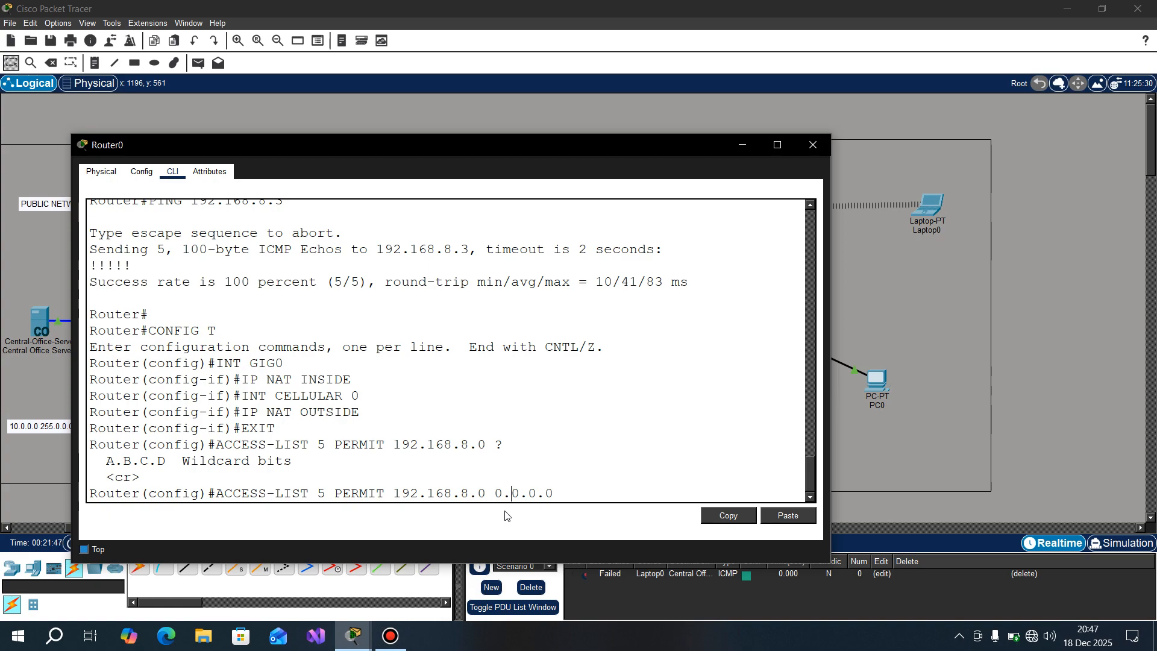
key(BackSpace)
text(256)
key(BackSpace)
text(5)
key(Return)
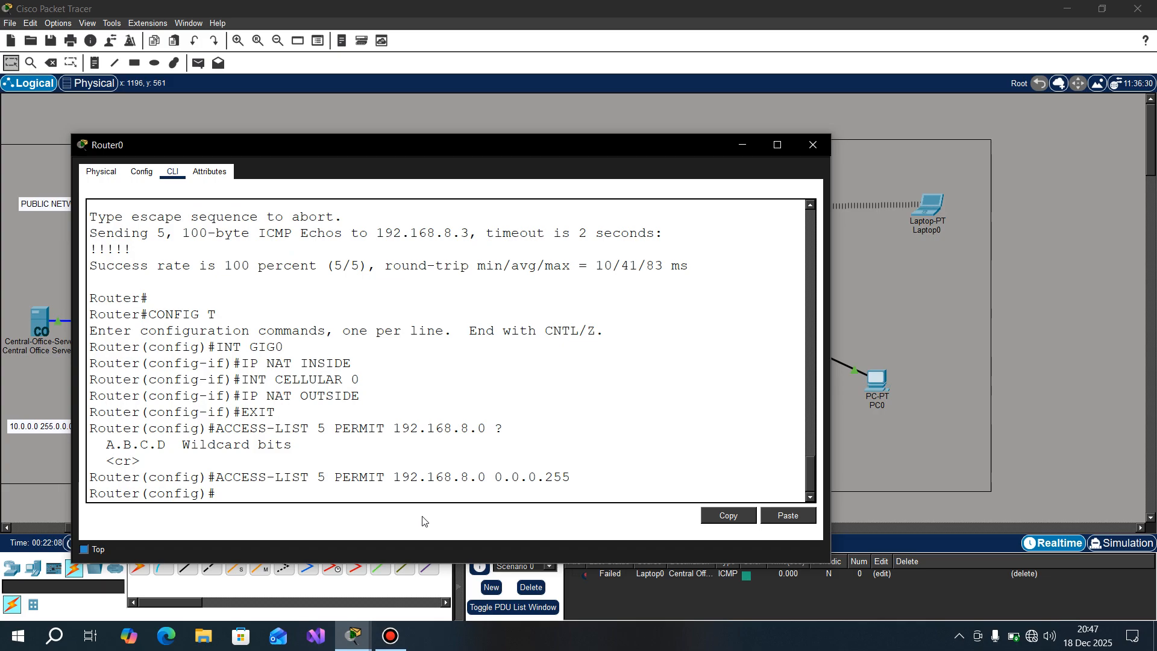
Step: Begin an IP NAT POOL command named PN, querying the command help for the available options and arguments
text(IP NAT POOL)
key(BackSpace)
key(BackSpace)
key(BackSpace)
key(BackSpace)
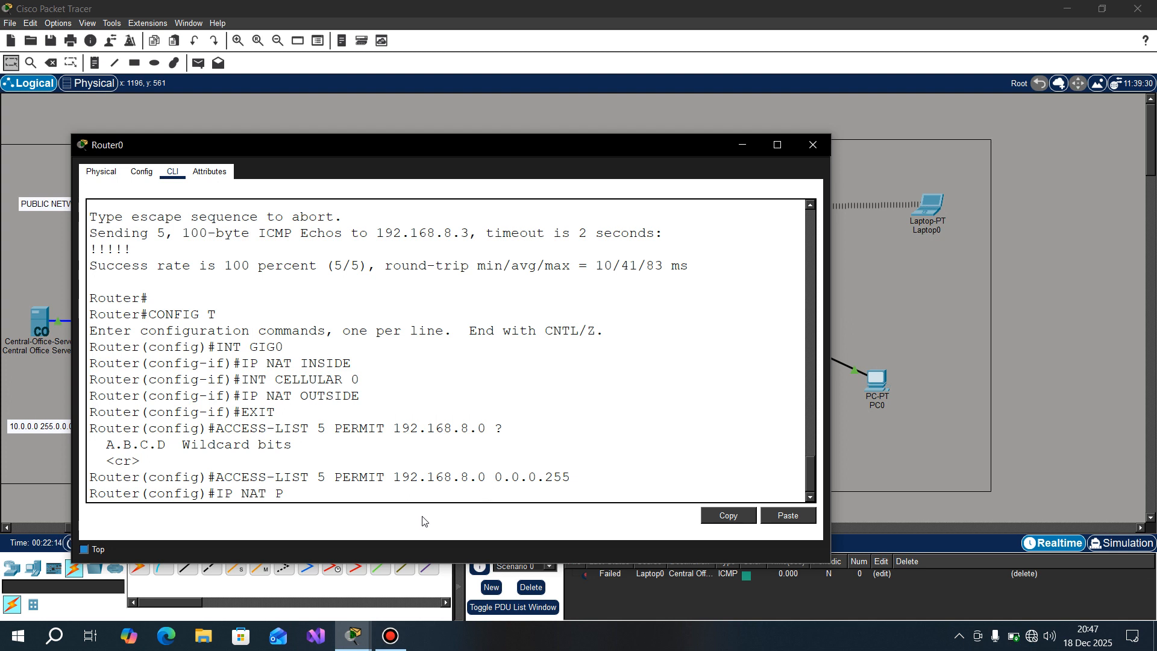
text(?POOL)
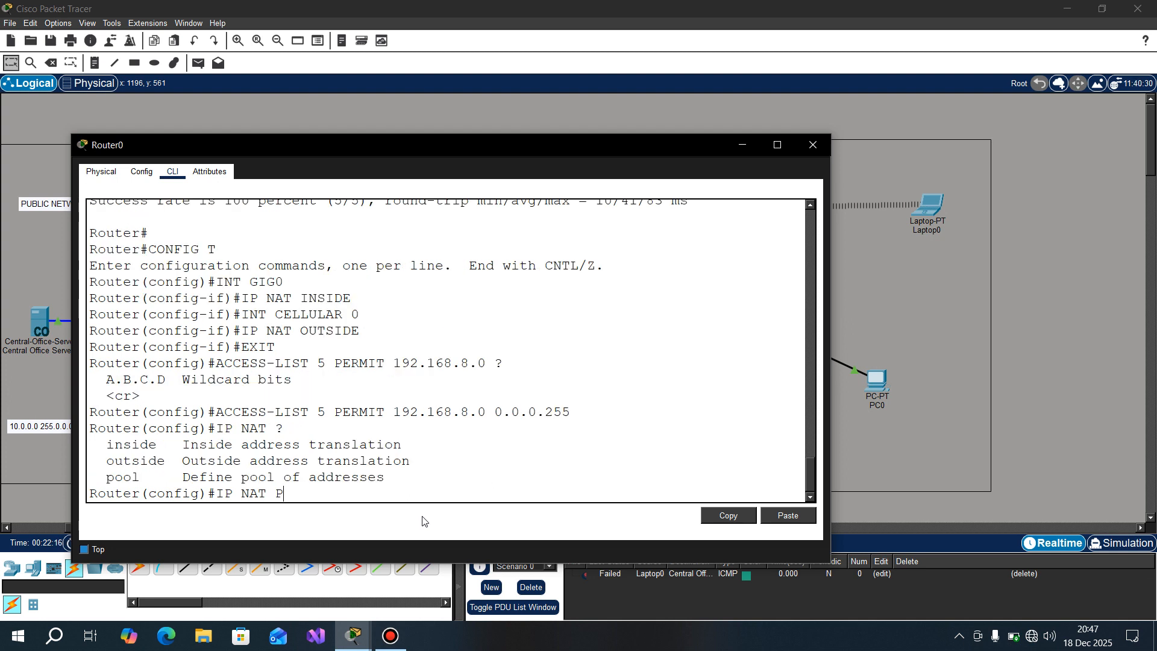
text( ?)
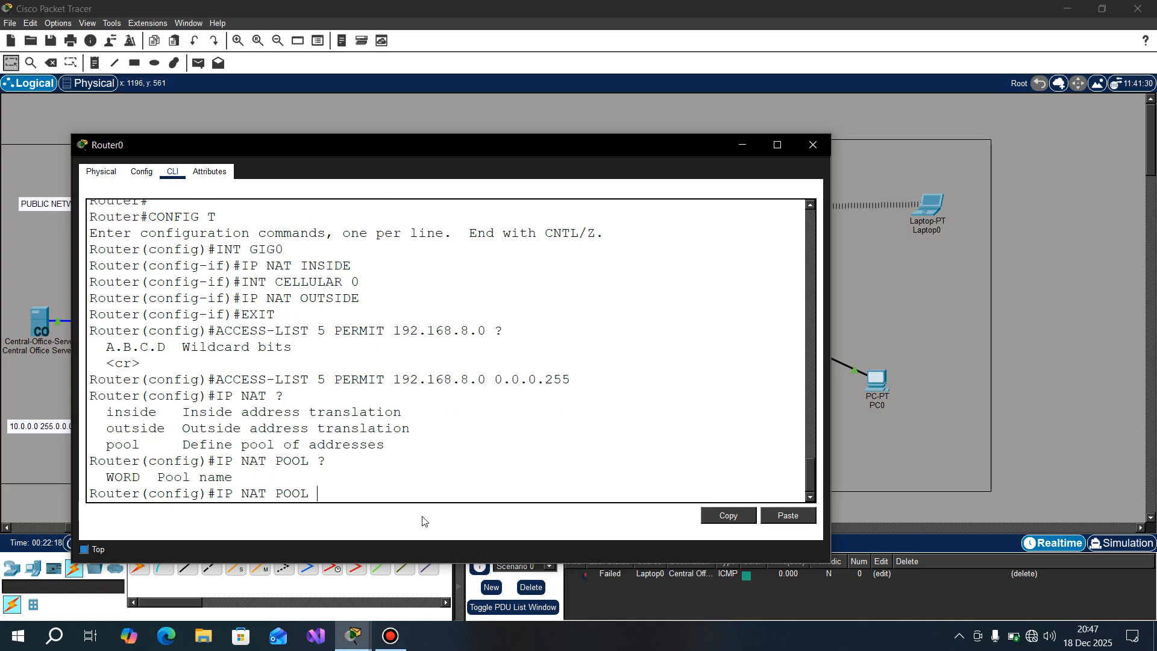
text(PN ?)
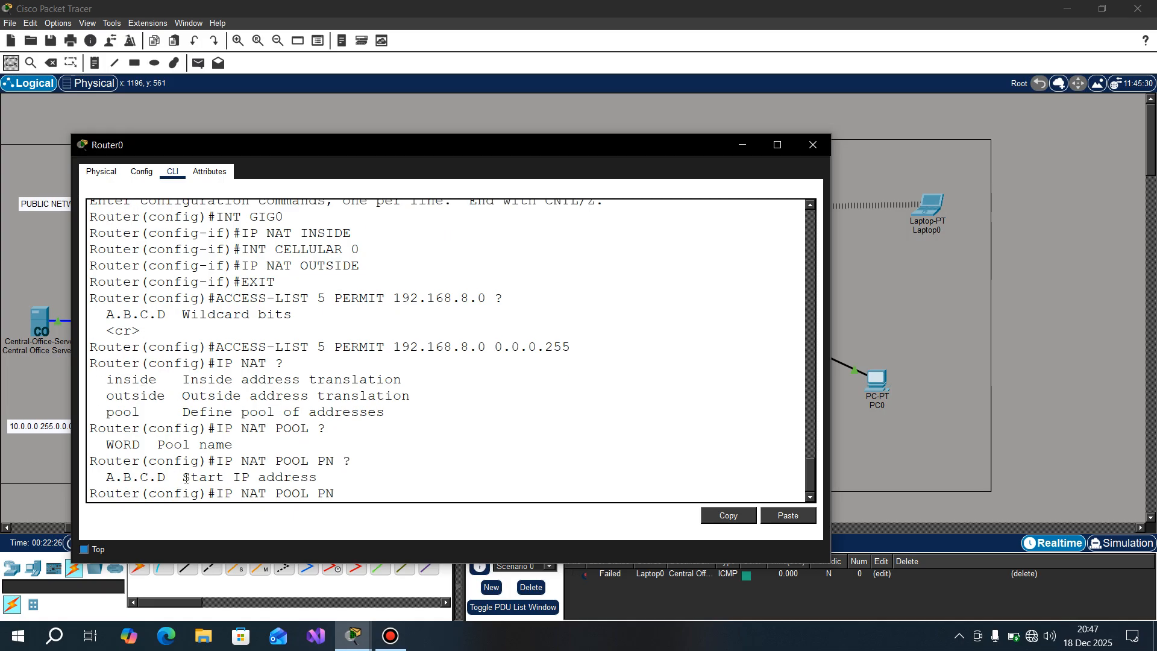
Step: Copy the Cellular0 address 10.0.0.2 from the earlier IP ADDRESS command in Router0's command line history
drag(186, 478, 316, 478)
click(428, 368)
scroll(428, 368, up, 7)
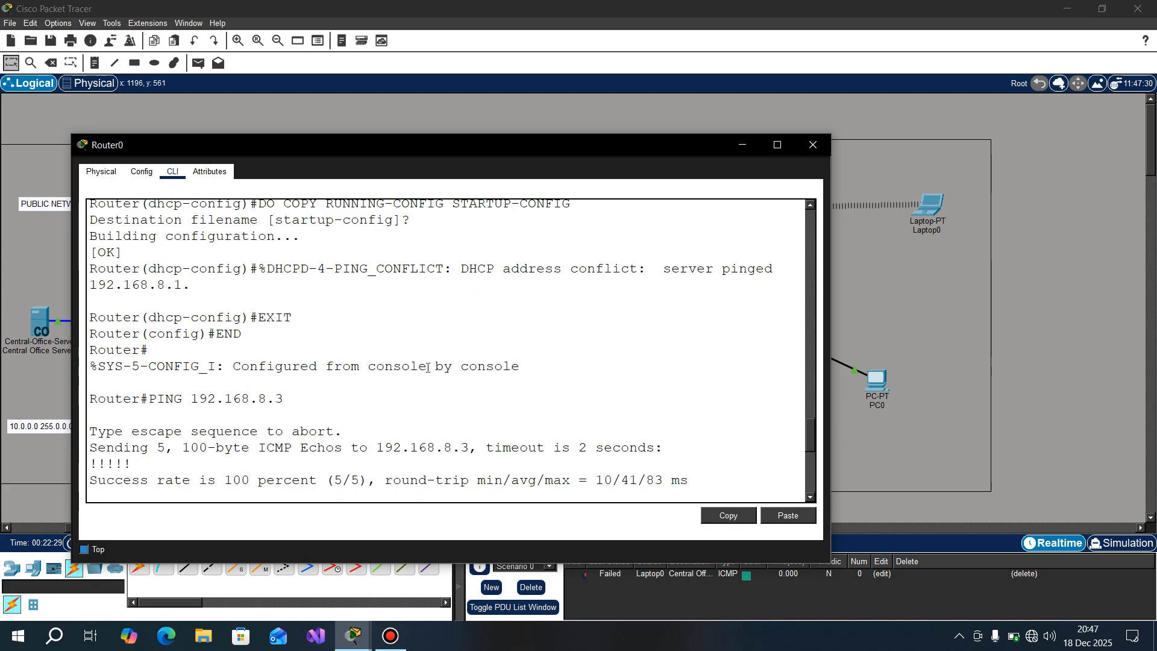
scroll(428, 368, up, 6)
scroll(428, 368, up, 3)
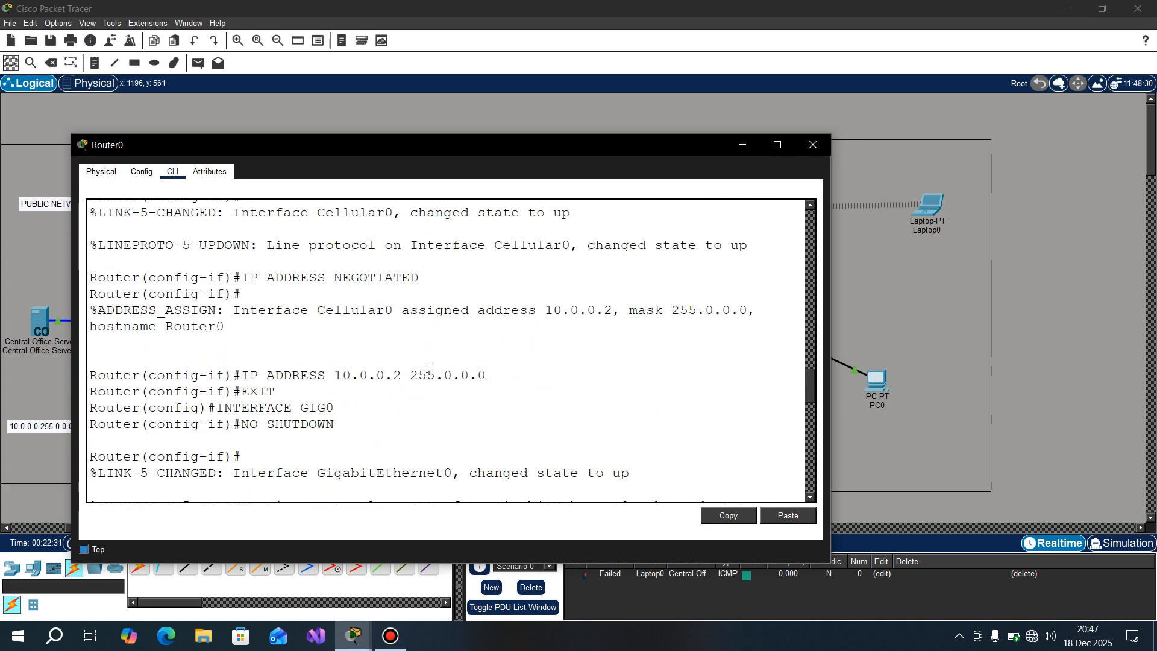
drag(402, 374, 335, 375)
right_click(336, 375)
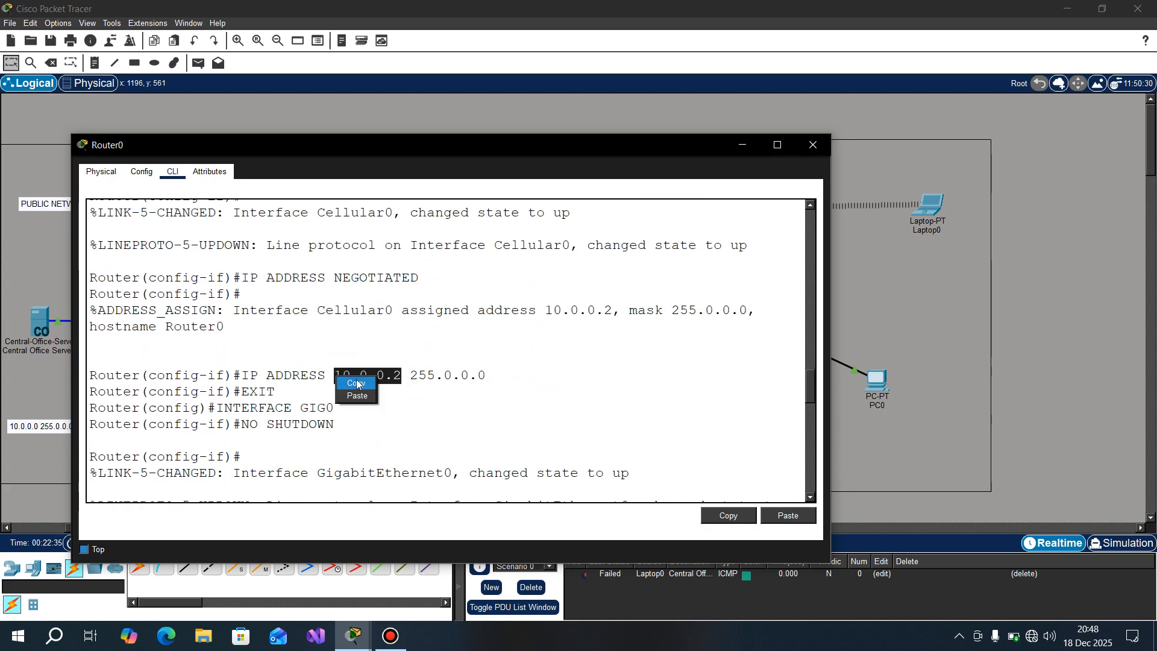
click(357, 385)
Step: Paste 10.0.0.2 as both the start and end address of NAT pool PN
scroll(435, 427, down, 3)
scroll(434, 426, down, 10)
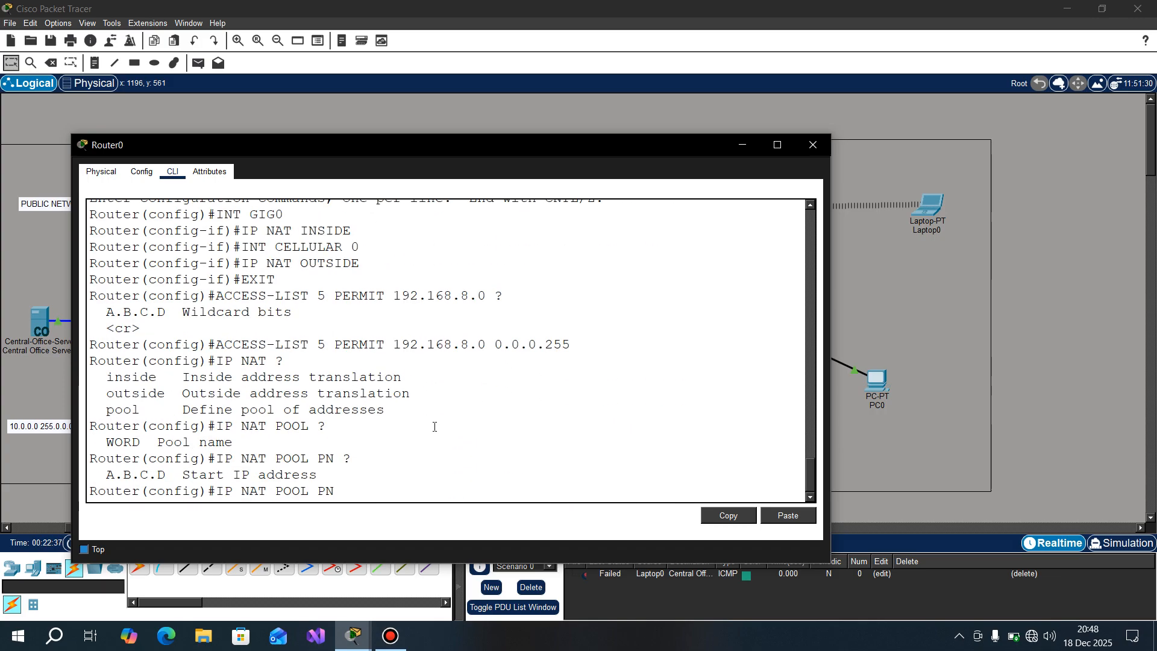
right_click(367, 490)
click(388, 511)
right_click(446, 446)
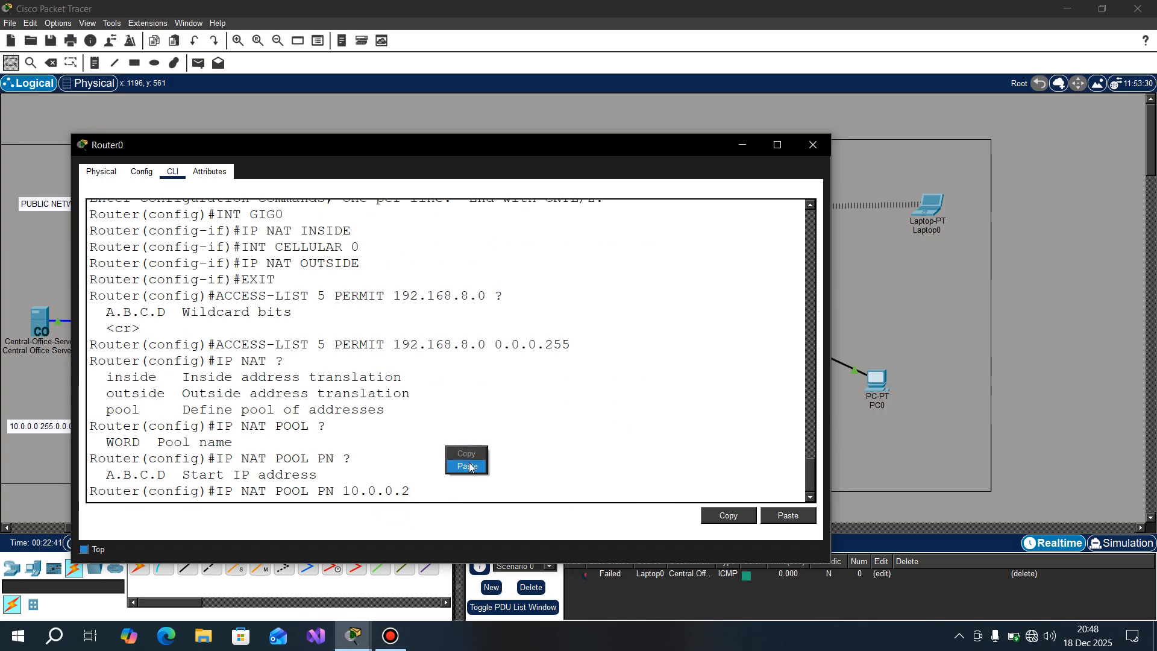
click(470, 463)
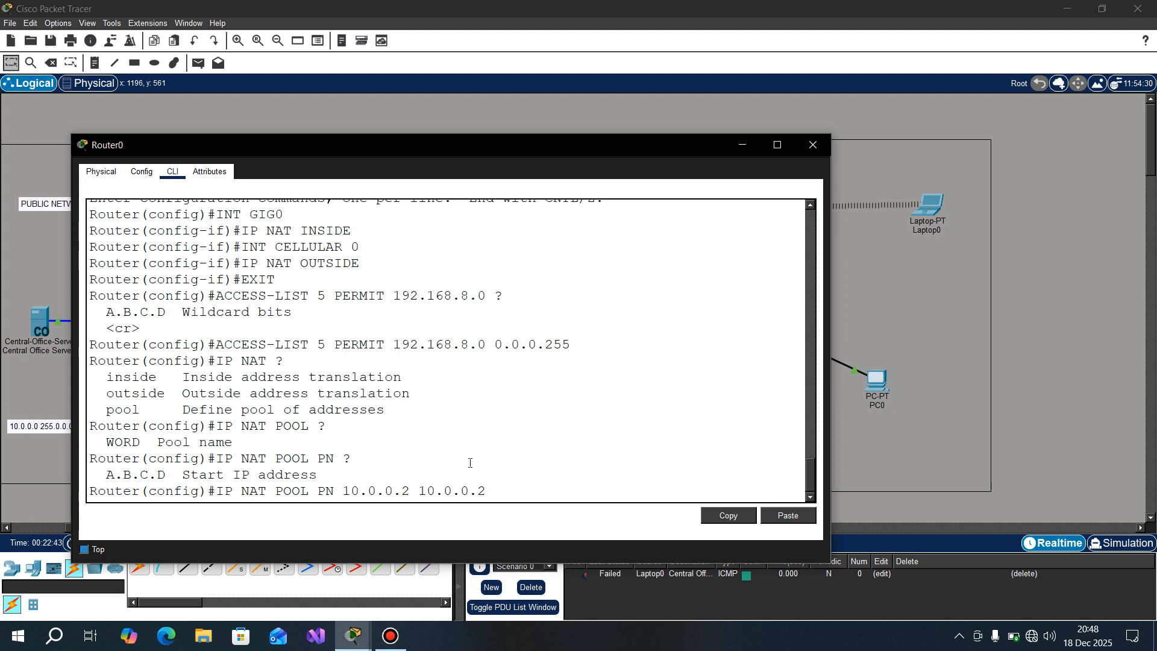
drag(413, 495, 343, 492)
drag(418, 491, 520, 492)
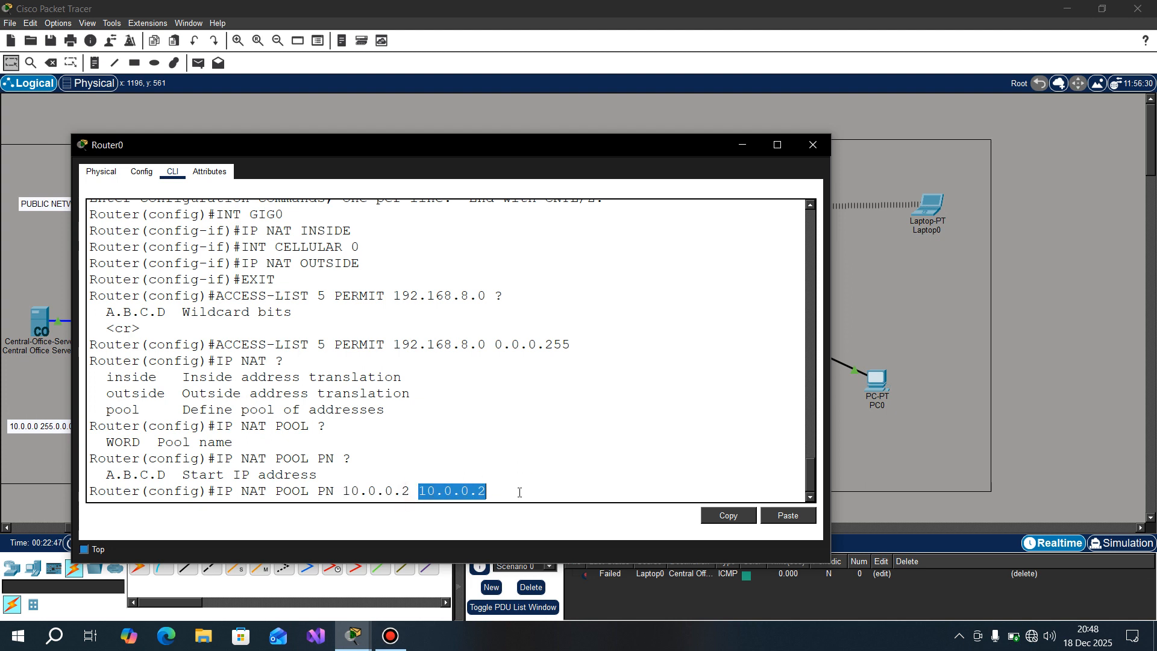
click(520, 493)
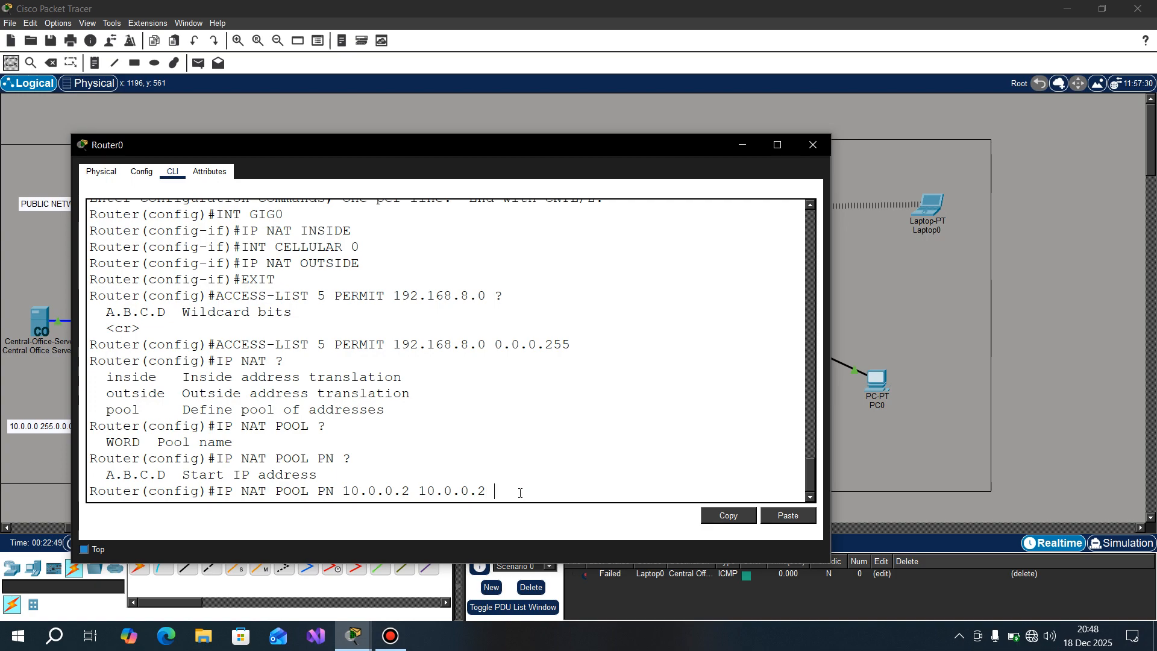
Step: Query the NAT pool command's next argument, add the keyword NETWORK, and copy the mask 255.0.0.0 from the earlier Cellular0 IP ADDRESS command
text(?)
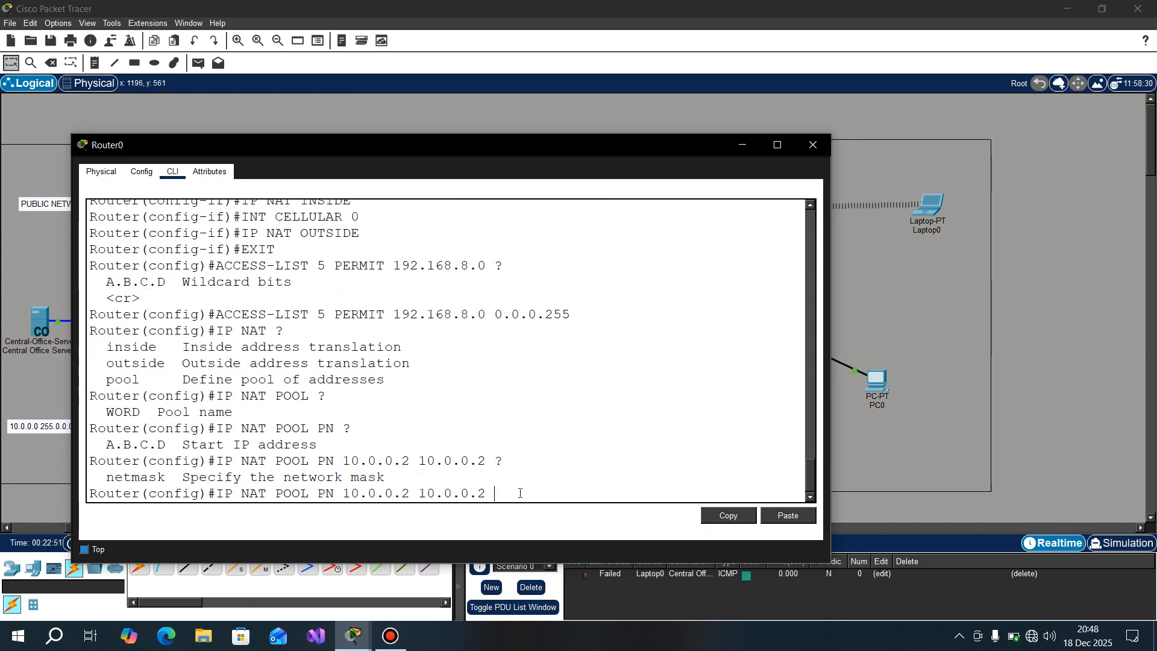
text(NETWORK)
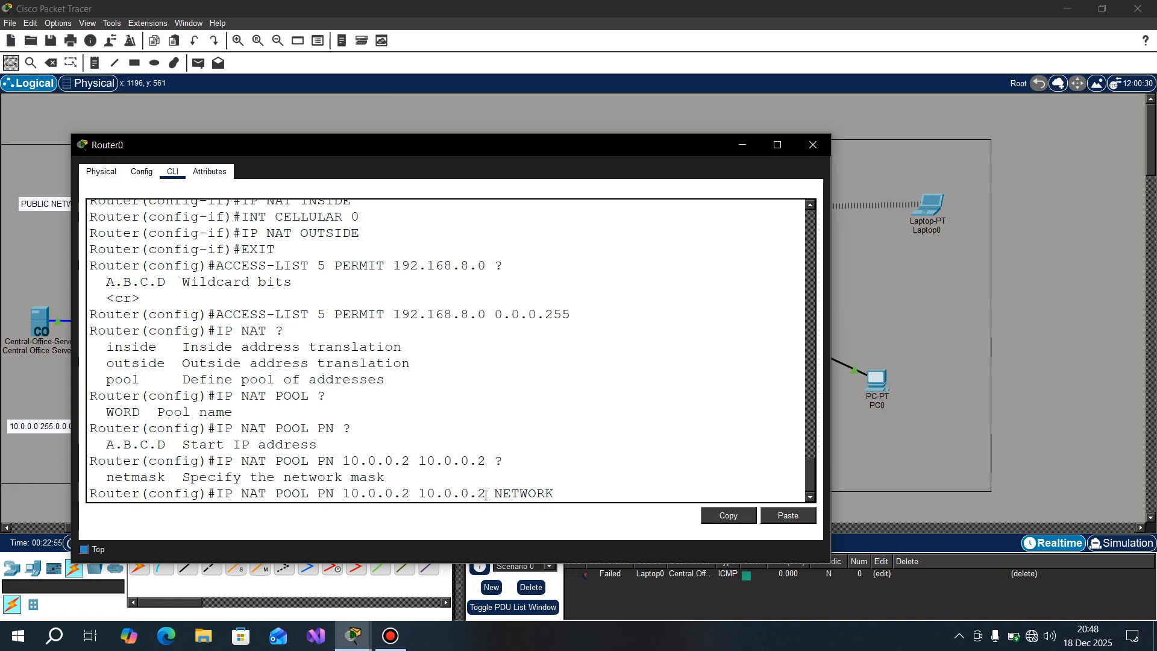
drag(486, 493, 420, 483)
click(431, 441)
scroll(432, 441, up, 4)
scroll(433, 440, up, 12)
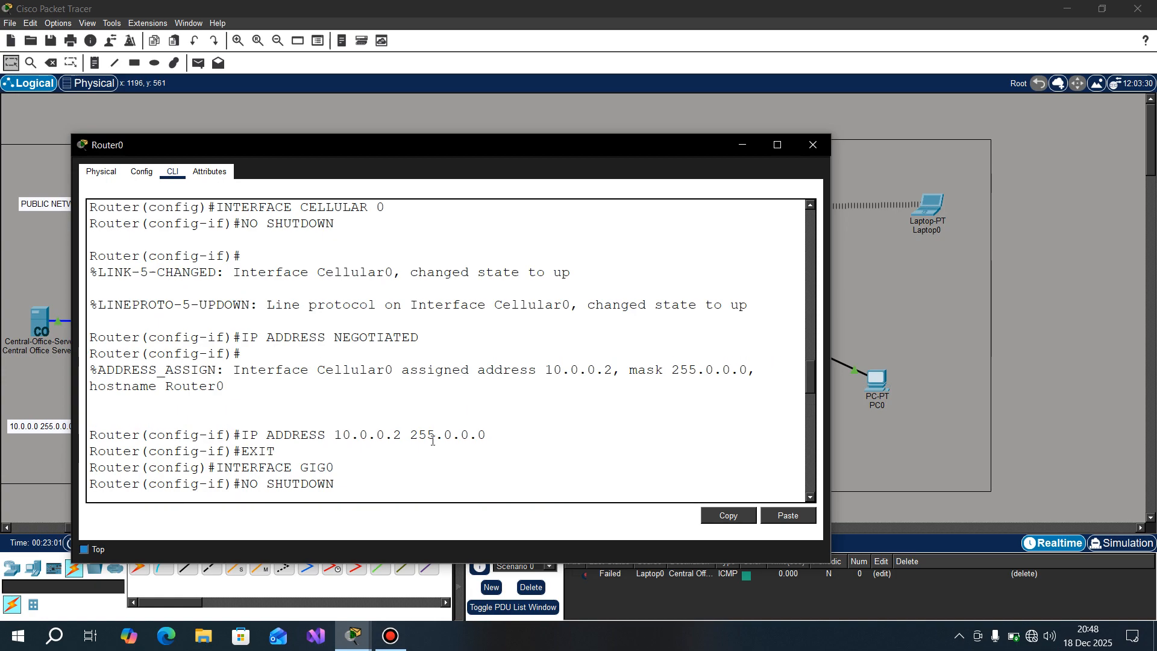
scroll(433, 441, down, 4)
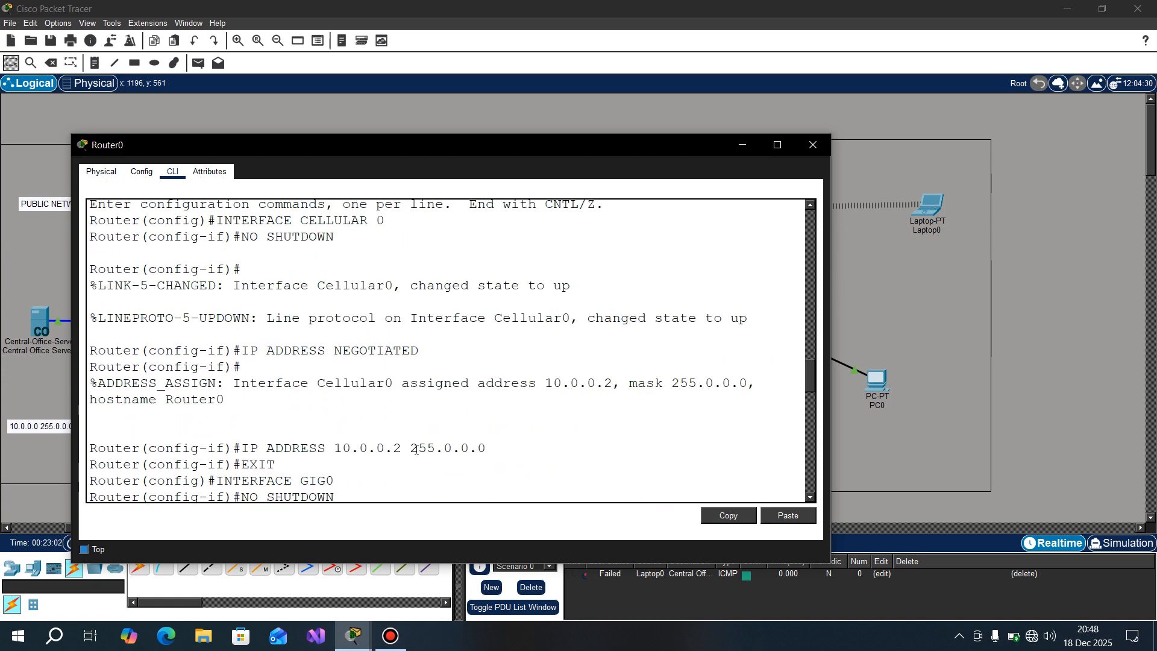
drag(411, 449, 486, 449)
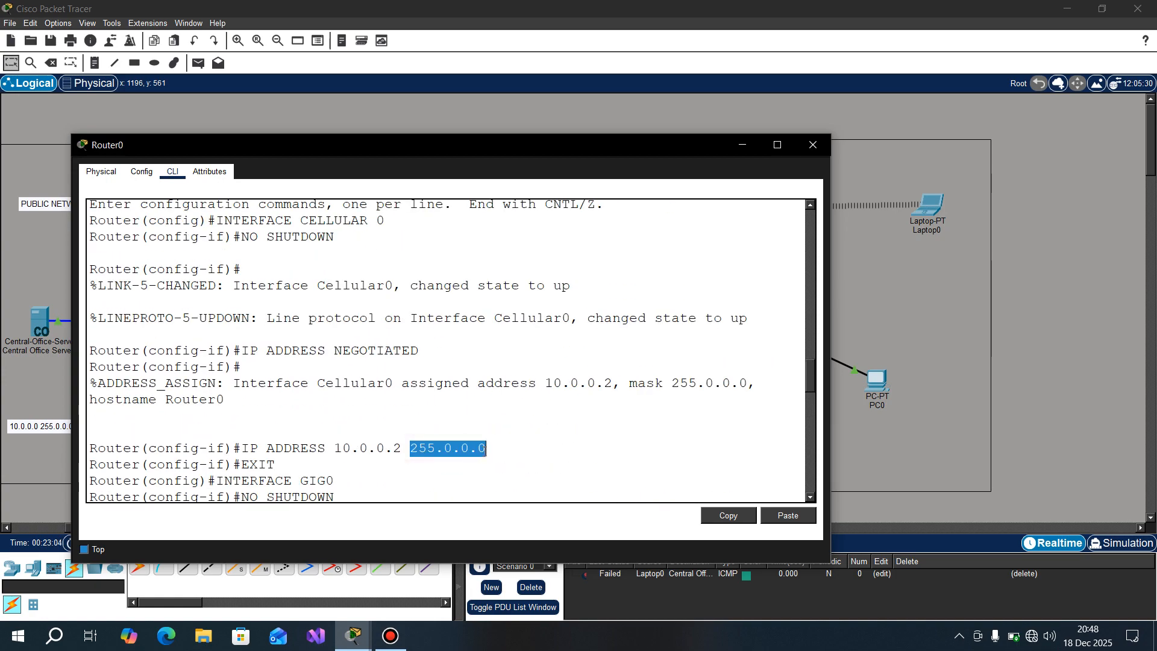
right_click(479, 451)
click(498, 456)
Step: Paste 255.0.0.0 after NETWORK and try to submit the NAT pool PN command
scroll(499, 458, down, 3)
scroll(499, 458, down, 10)
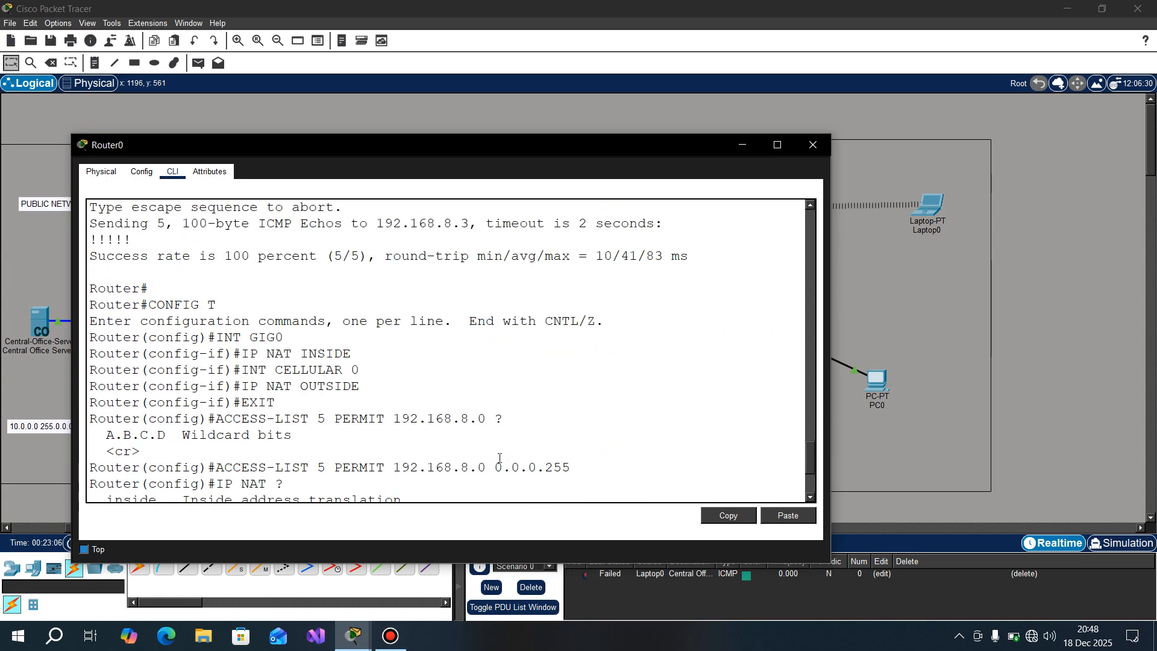
right_click(499, 458)
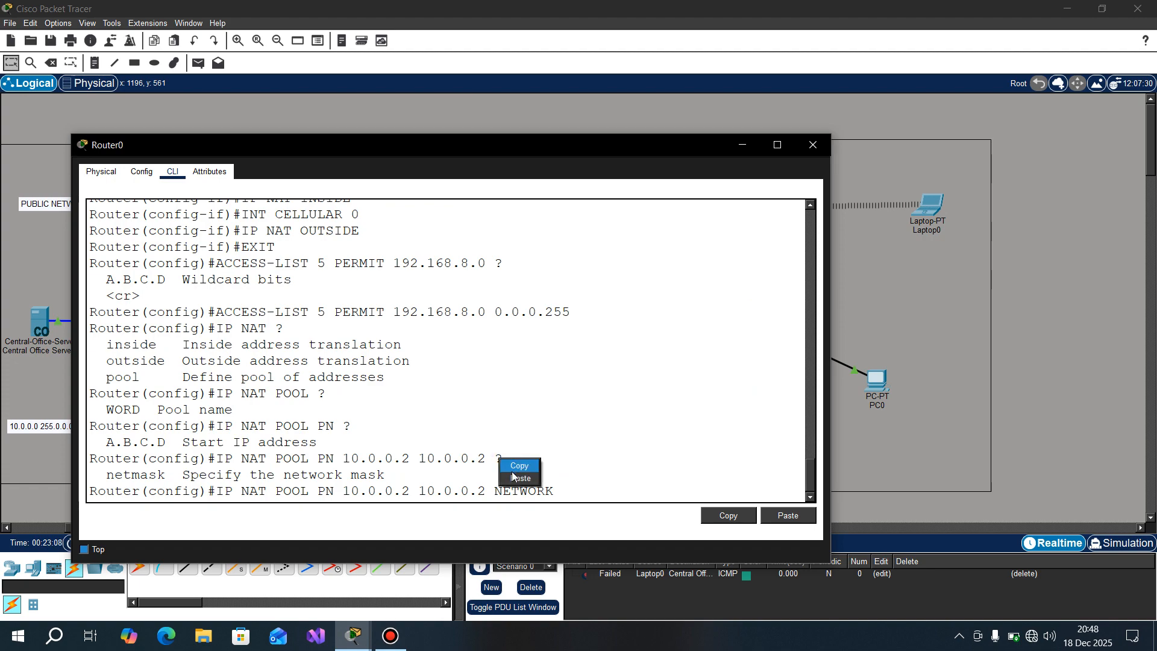
click(513, 473)
key(Return)
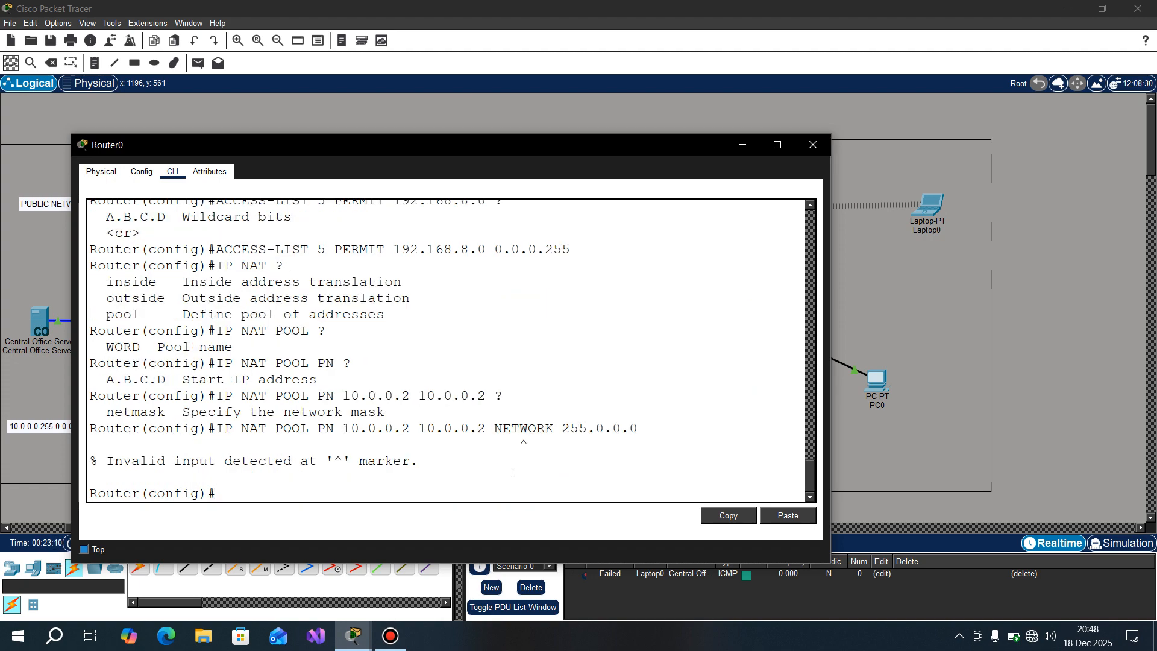
Step: Recall the NAT pool PN command, replace the keyword NETWORK with NETMASK, and resubmit it with mask 255.0.0.0
key(Up)
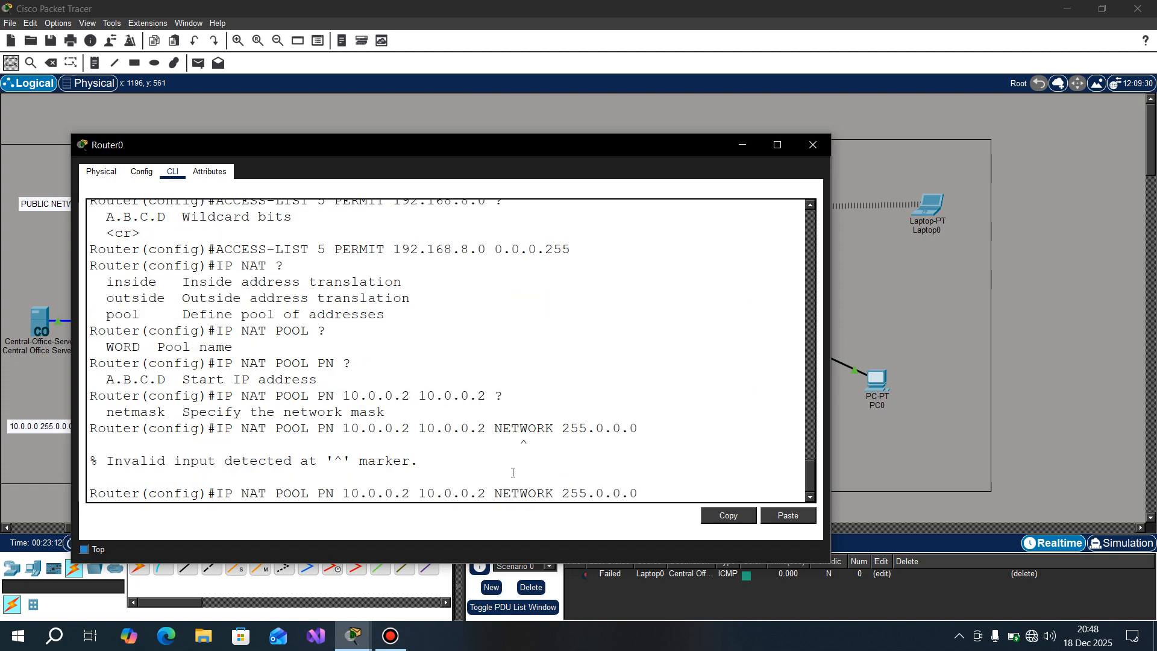
key(Left)
key(Left)
key(Left)
key(Left)
key(Left)
key(Left)
key(Left)
key(Left)
key(Left)
key(Left)
key(BackSpace)
key(BackSpace)
key(BackSpace)
key(BackSpace)
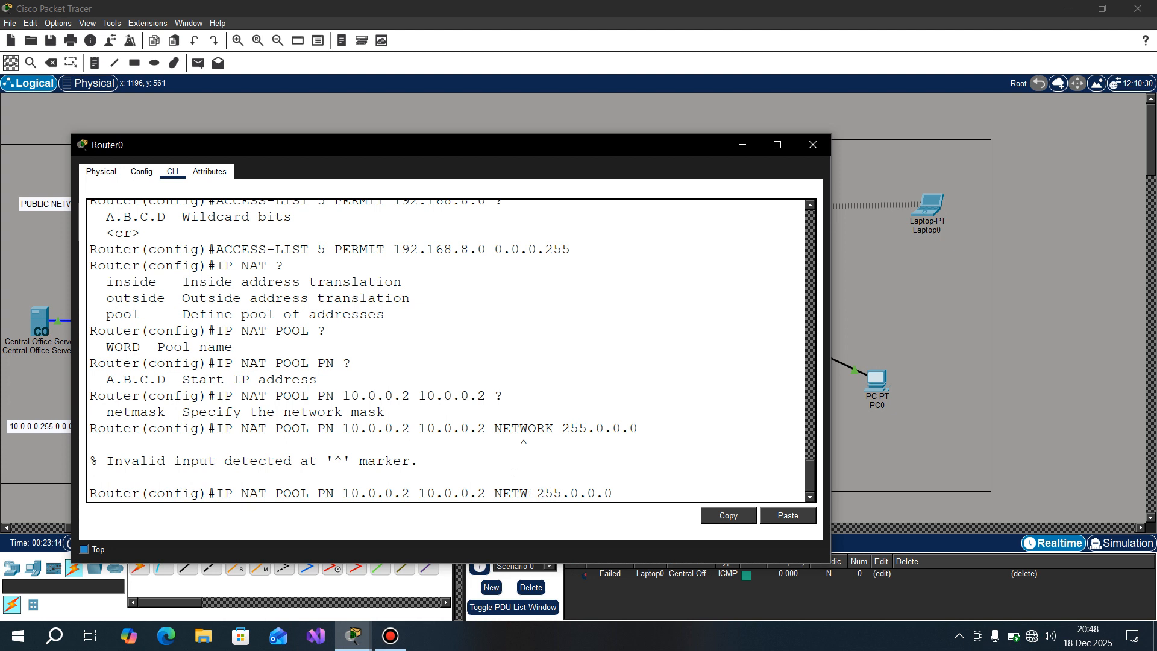
key(BackSpace)
text(SMA)
key(BackSpace)
key(BackSpace)
key(BackSpace)
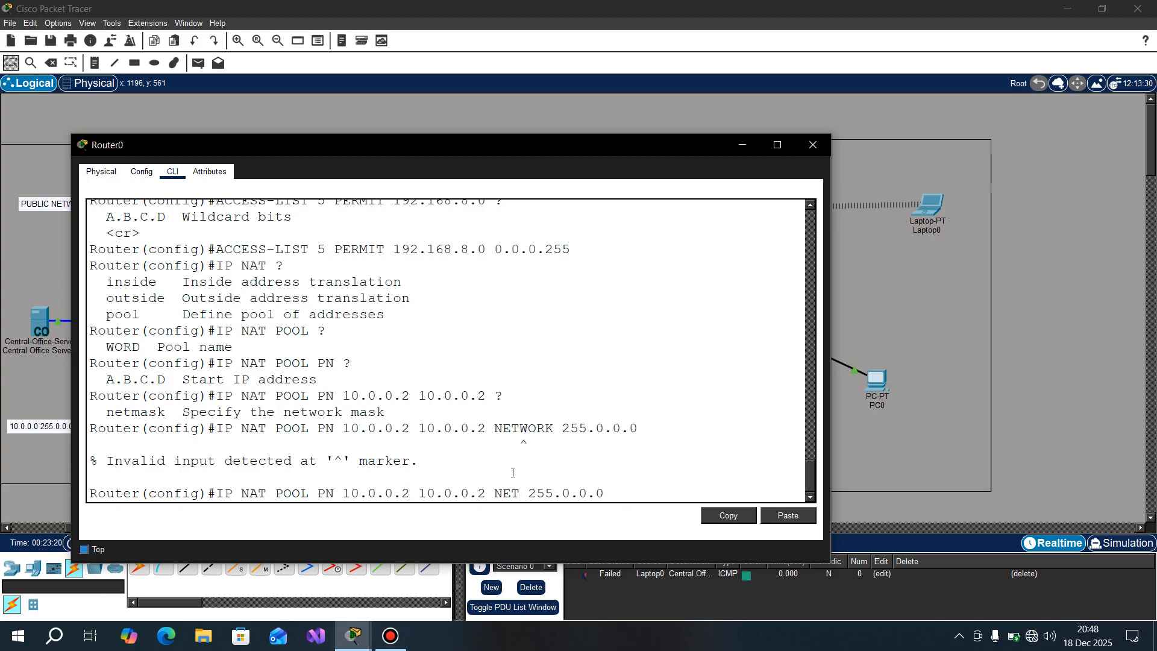
text(MASK)
key(Return)
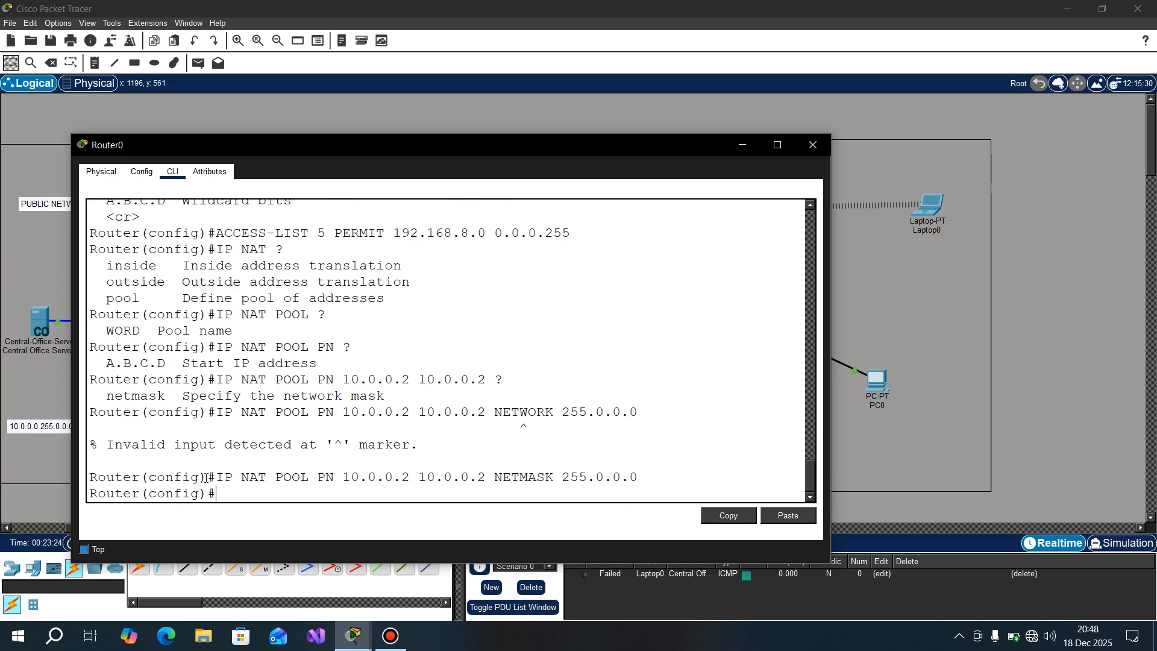
Step: Review the NAT pool PN command's address range against the private network permitted by access list 5
drag(215, 478, 637, 482)
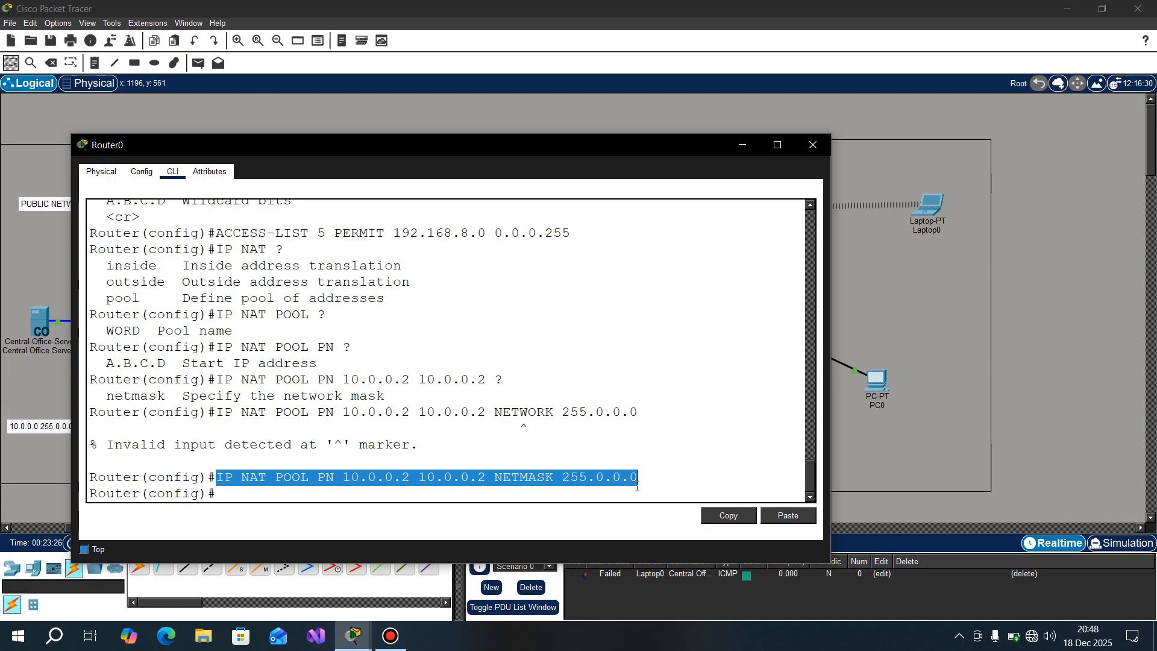
click(637, 486)
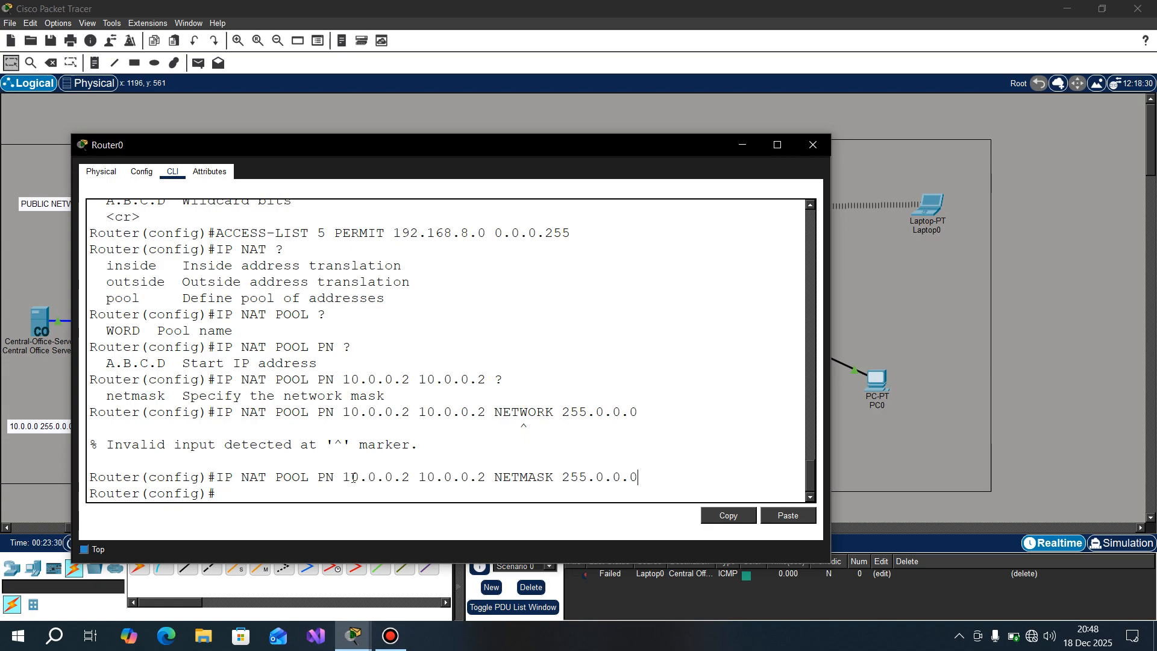
drag(343, 477, 491, 479)
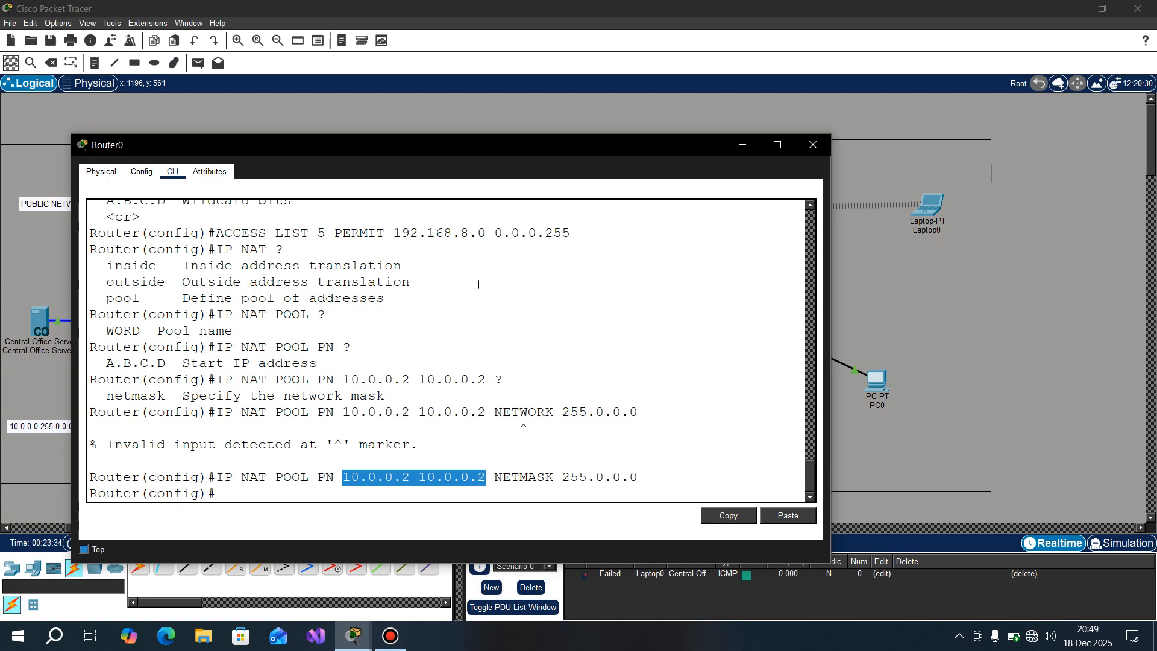
drag(393, 233, 572, 232)
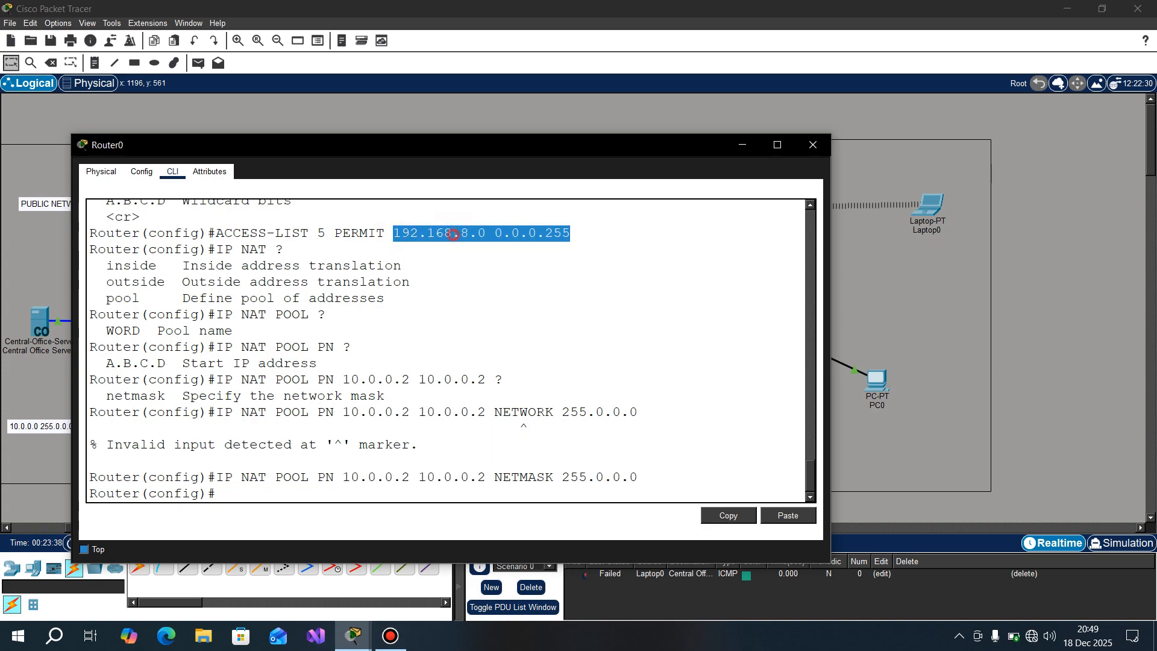
click(454, 233)
drag(478, 477, 420, 477)
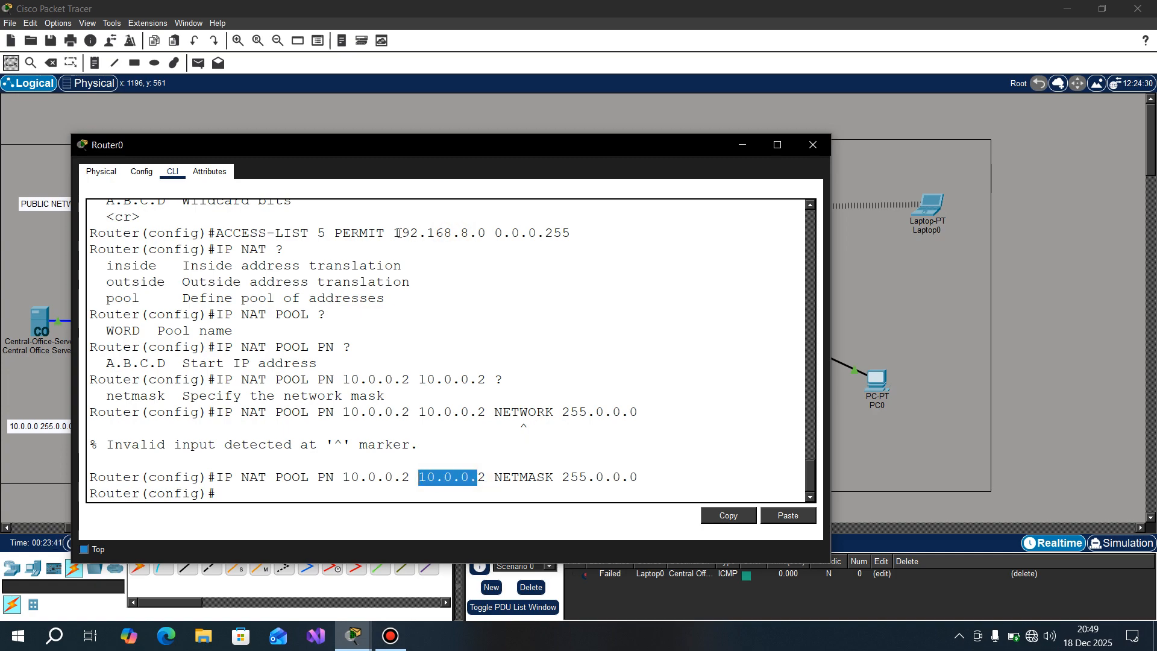
drag(397, 232, 494, 233)
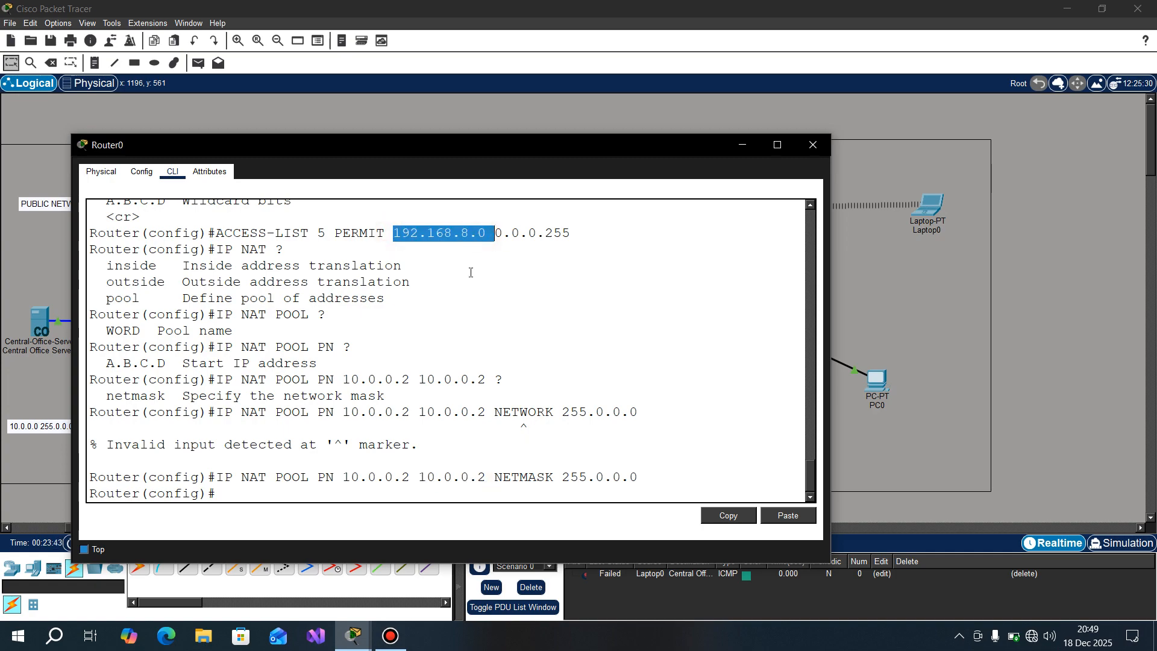
drag(420, 477, 487, 480)
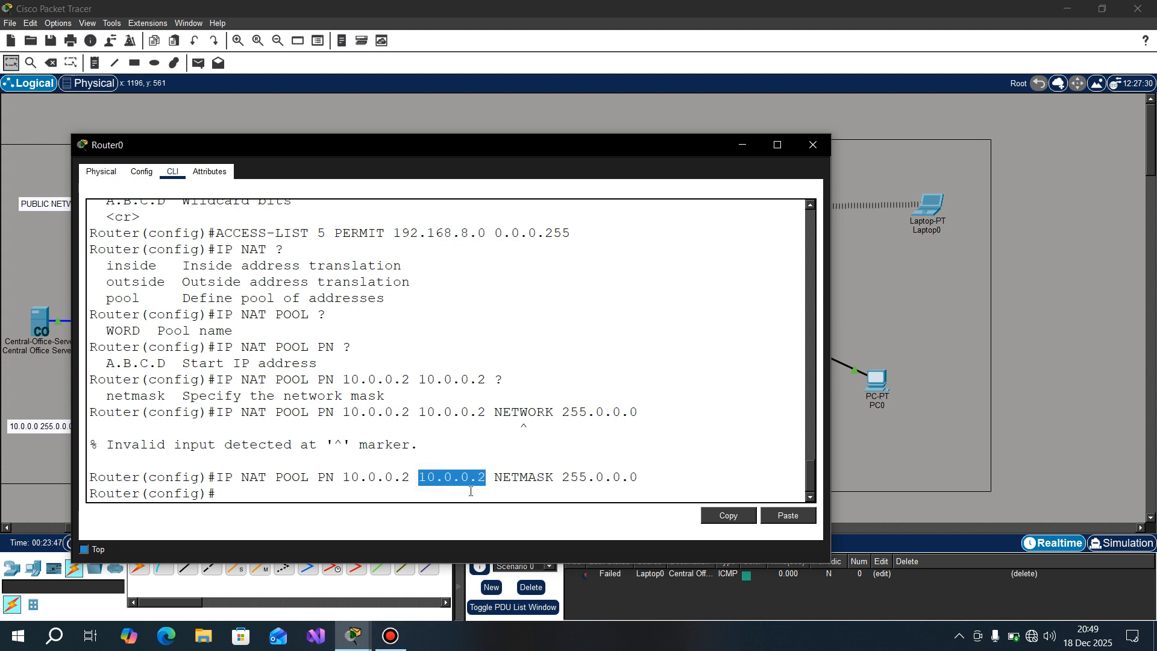
click(470, 492)
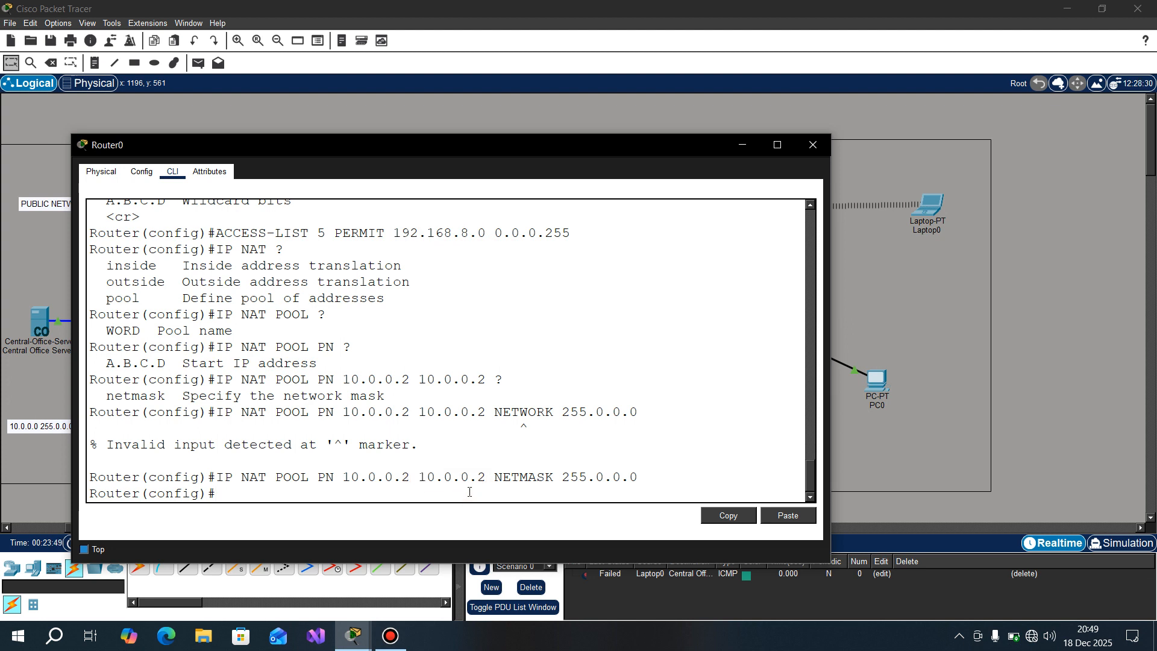
Step: Begin an IP NAT INSIDE SOURCE command, query its options, and add the LIST keyword
text(IP)
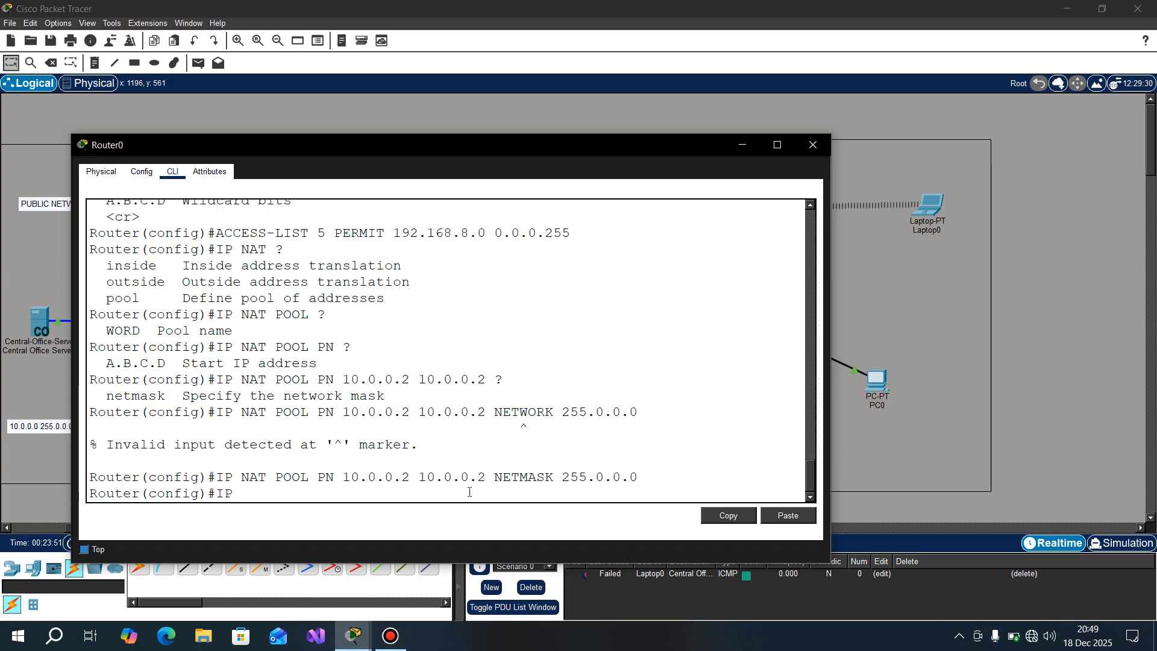
text( NAT INSIDE SOUC)
key(BackSpace)
text(RCE)
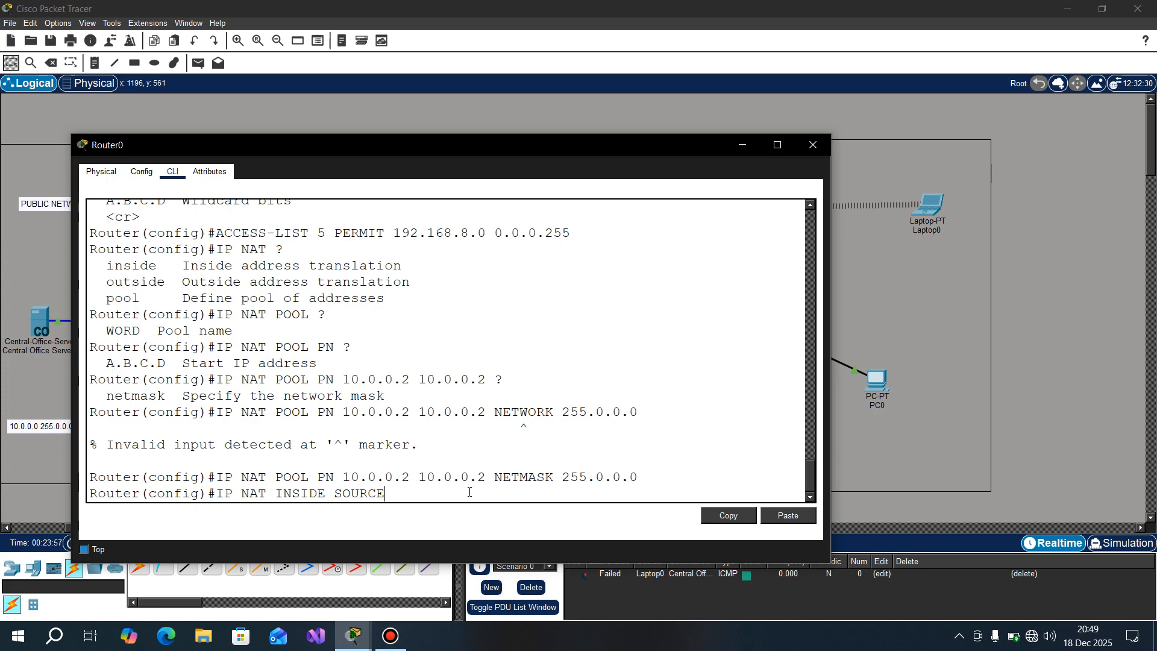
text( ?)
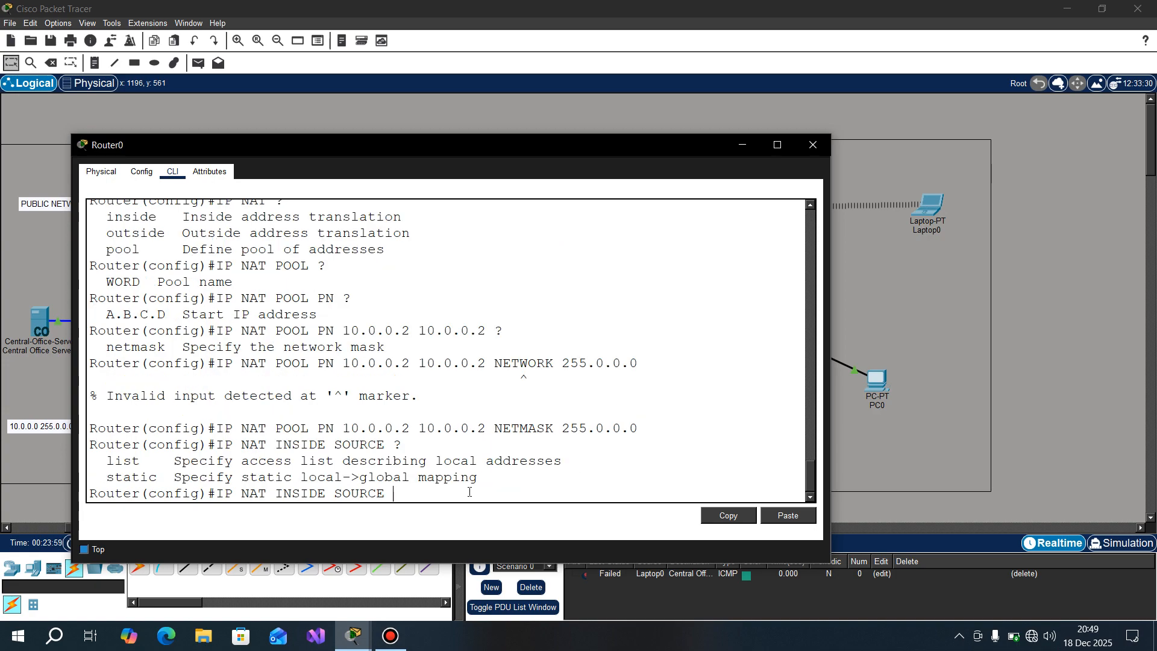
text(LIST)
key(Tab)
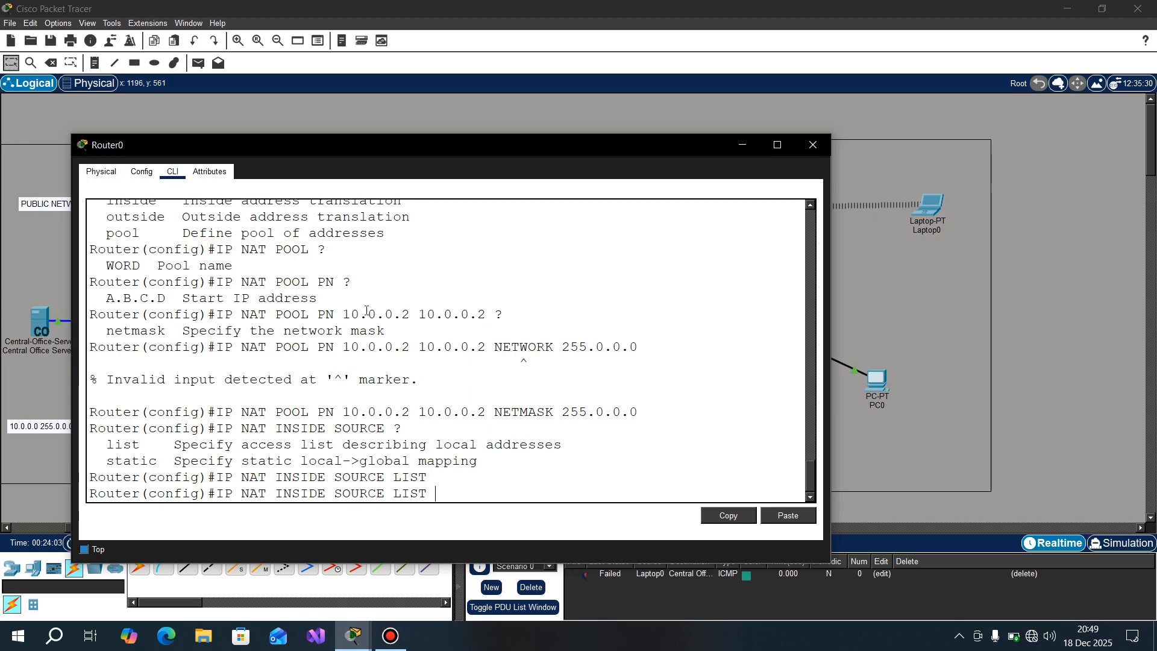
Step: Check the access list number in the history, then add 5 and the POOL keyword, querying the help after each
scroll(366, 310, up, 6)
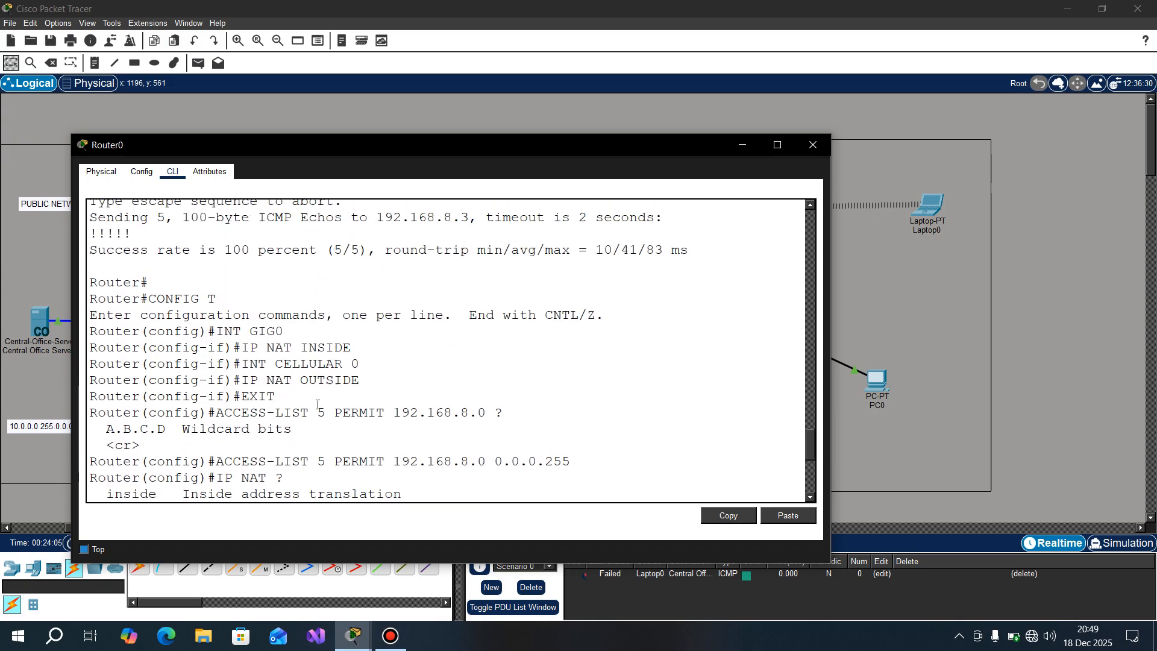
drag(318, 412, 337, 414)
scroll(507, 453, down, 6)
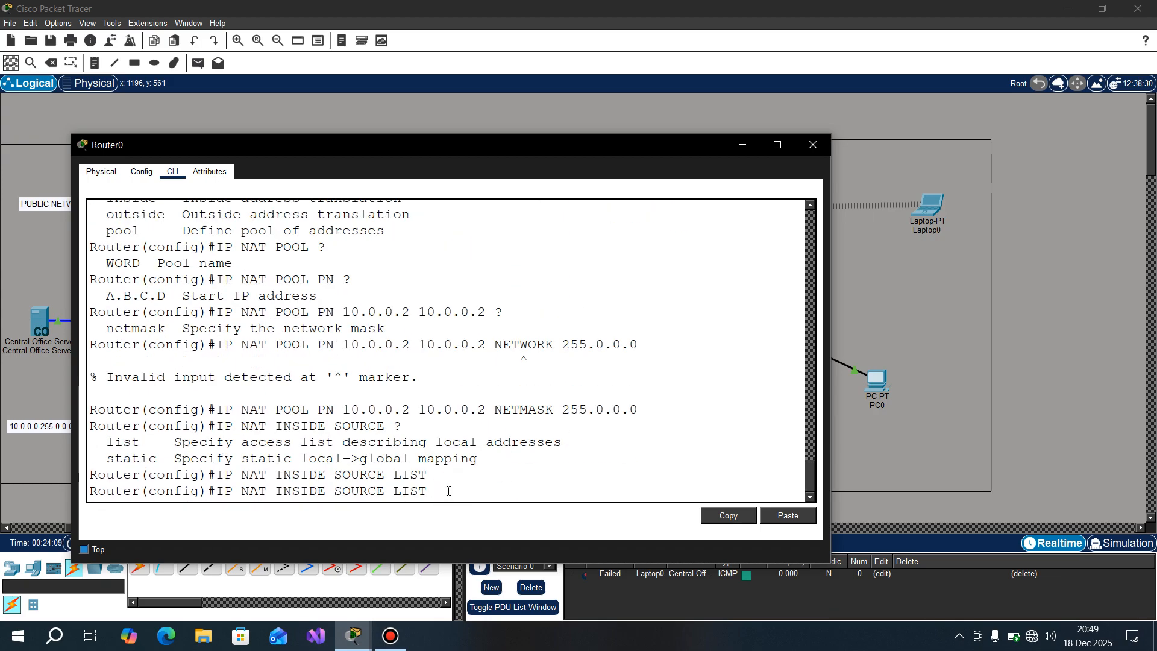
text(5 ?)
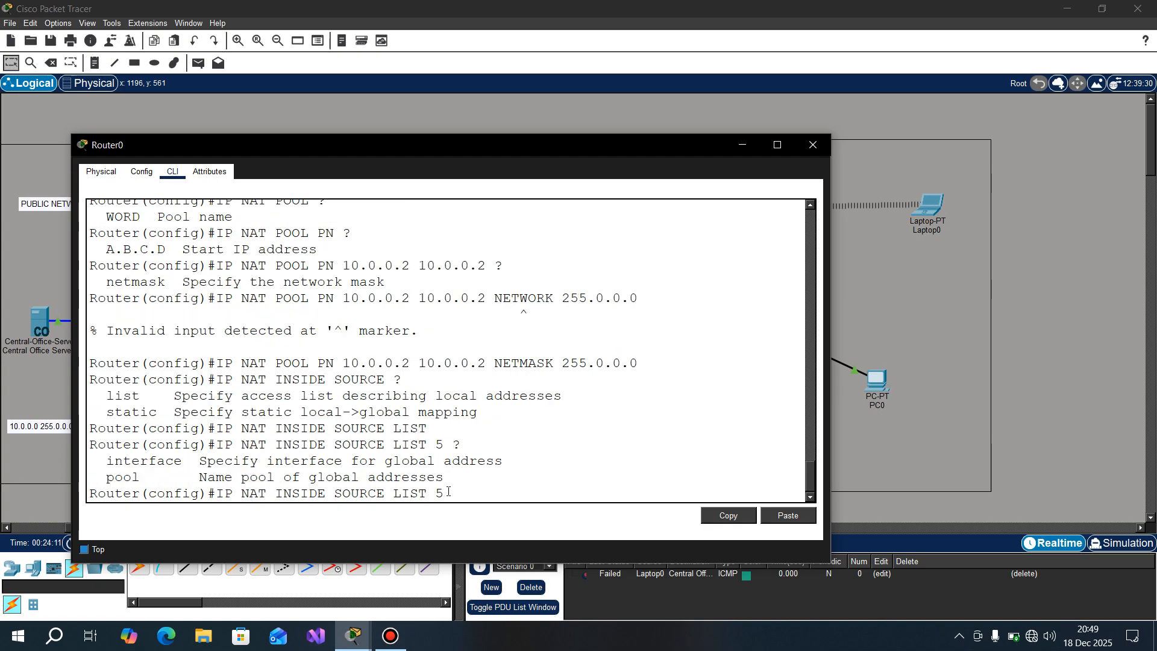
text(POOL ?)
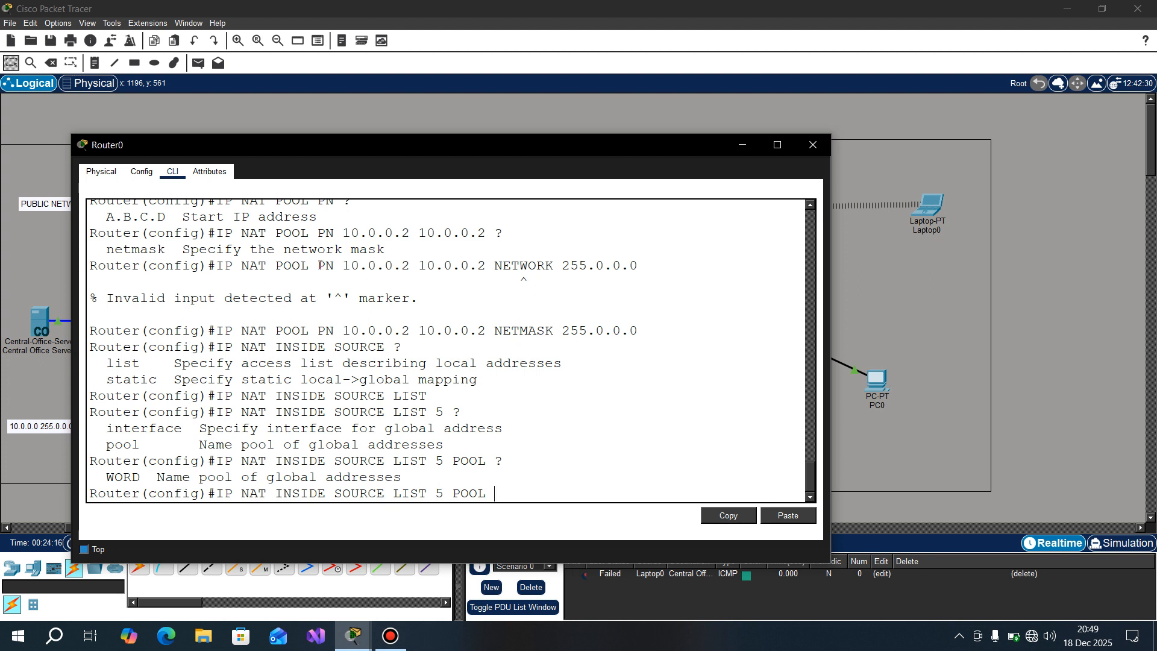
Step: Add pool name PN, query the remaining options, and submit the inside source command with OVERLOAD
drag(318, 266, 335, 267)
key(ctrl+c)
click(515, 491)
key(ctrl+v)
text(?OVERLOAD)
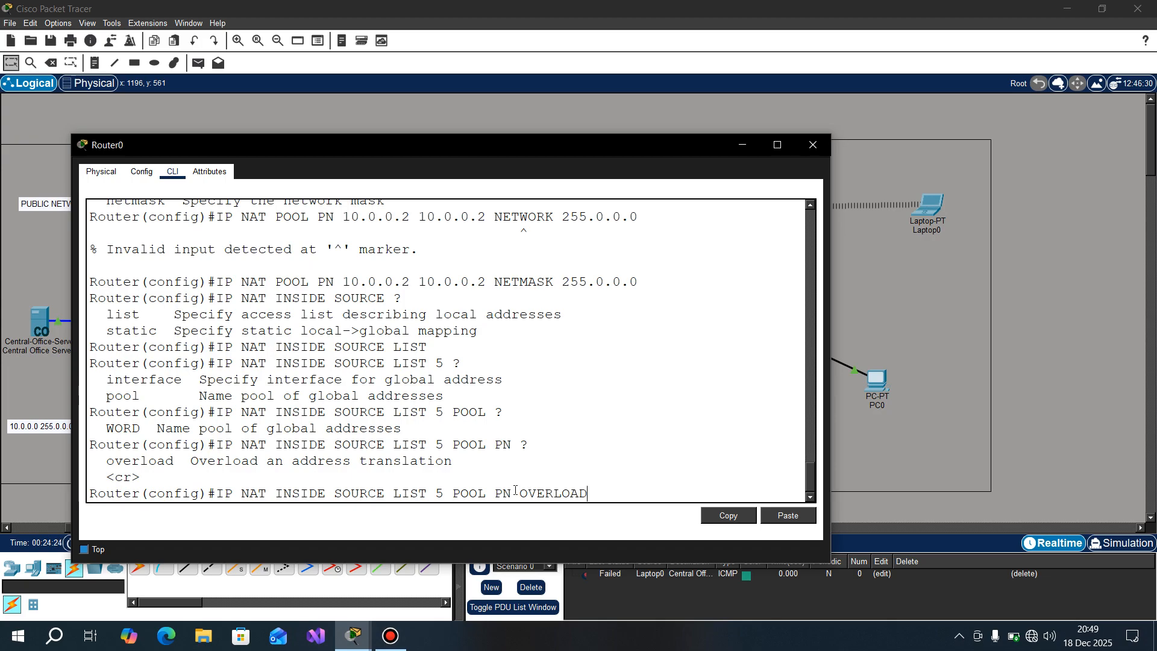
key(Return)
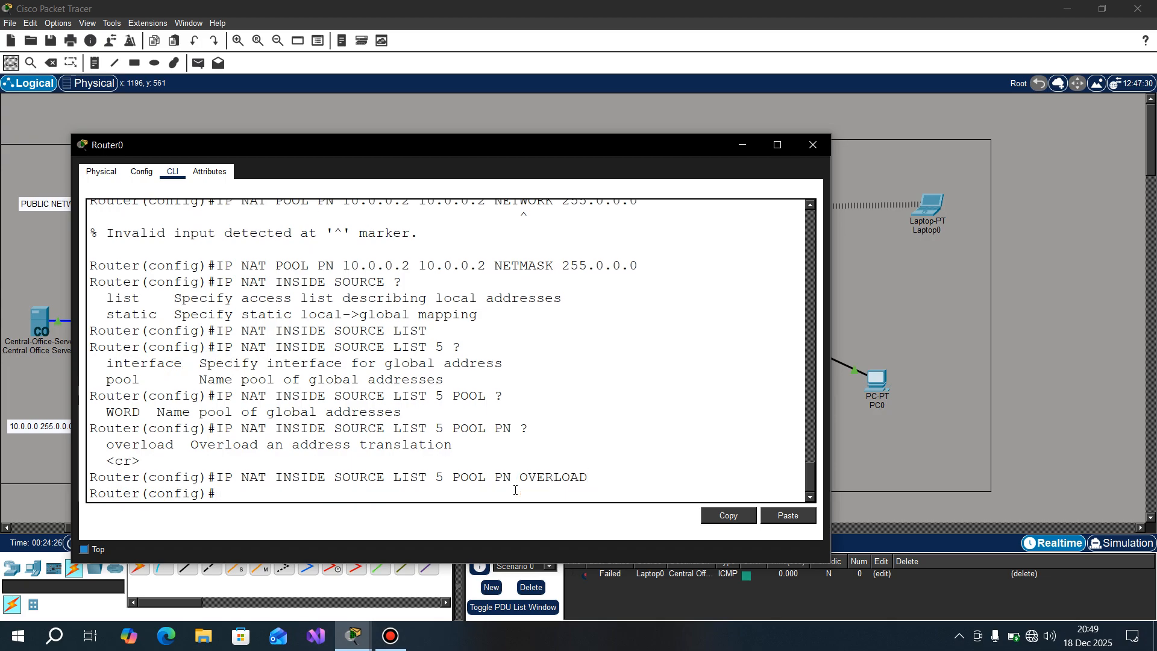
Step: Save Router0's configuration with DO COPY RUNNING-CONFIG STARTUP-CONFIG, accept the default destination filename, and close the router window
text(DO COPY RU)
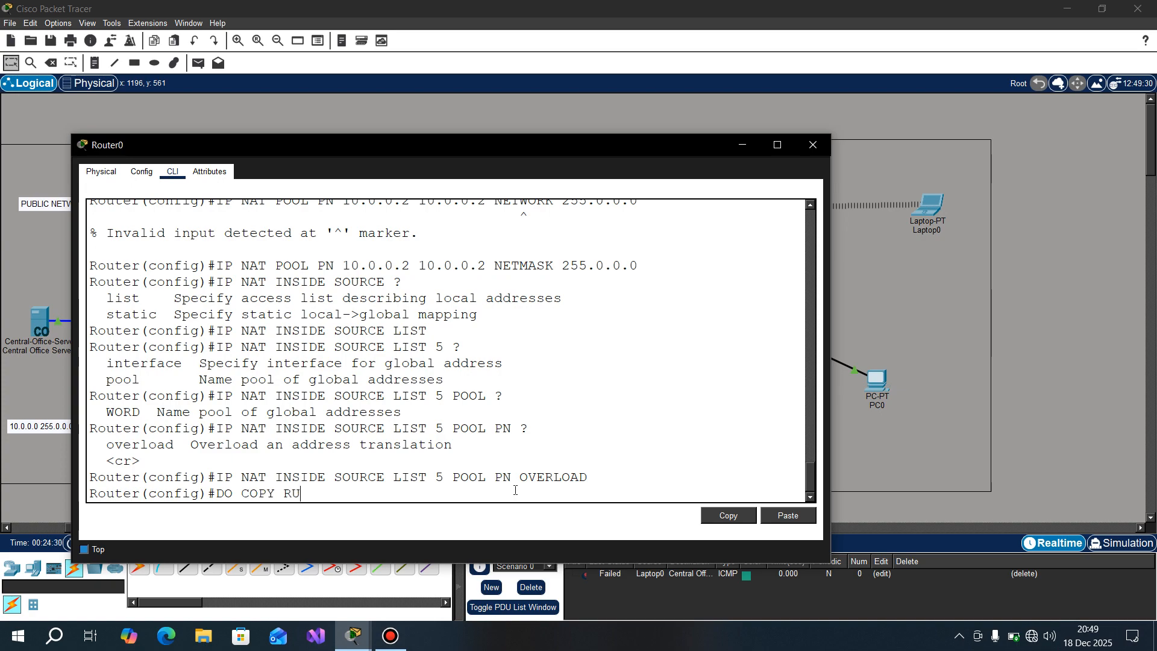
text(NNING-CONFIG )
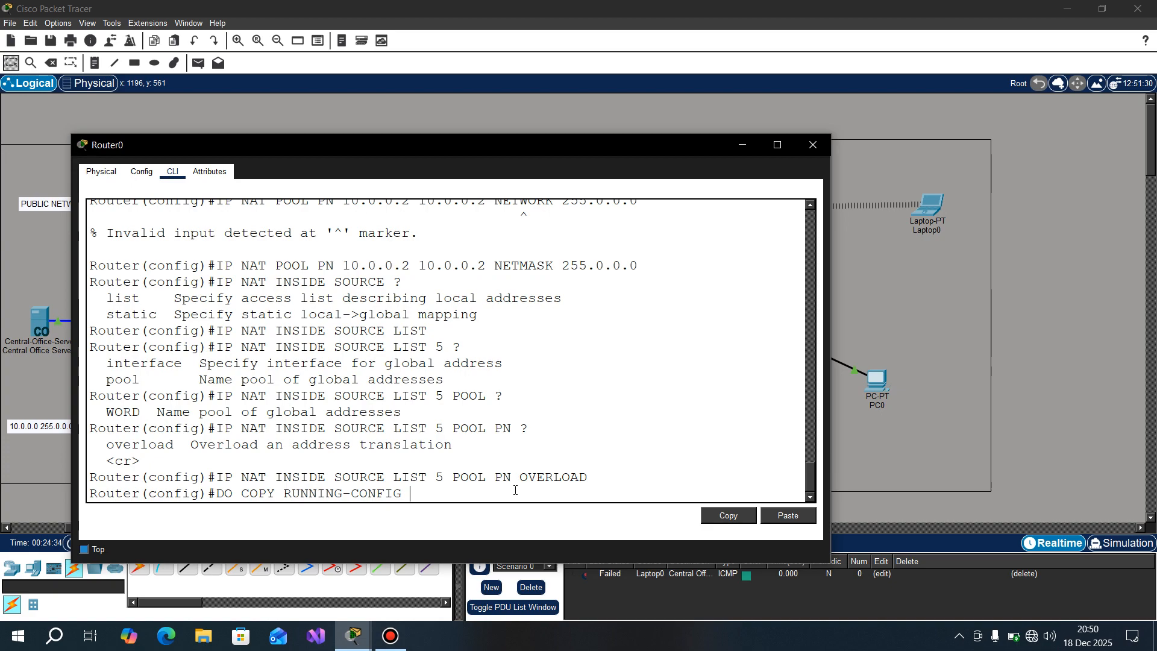
text(STARTUP-CONFIG)
key(Return)
key(Return)
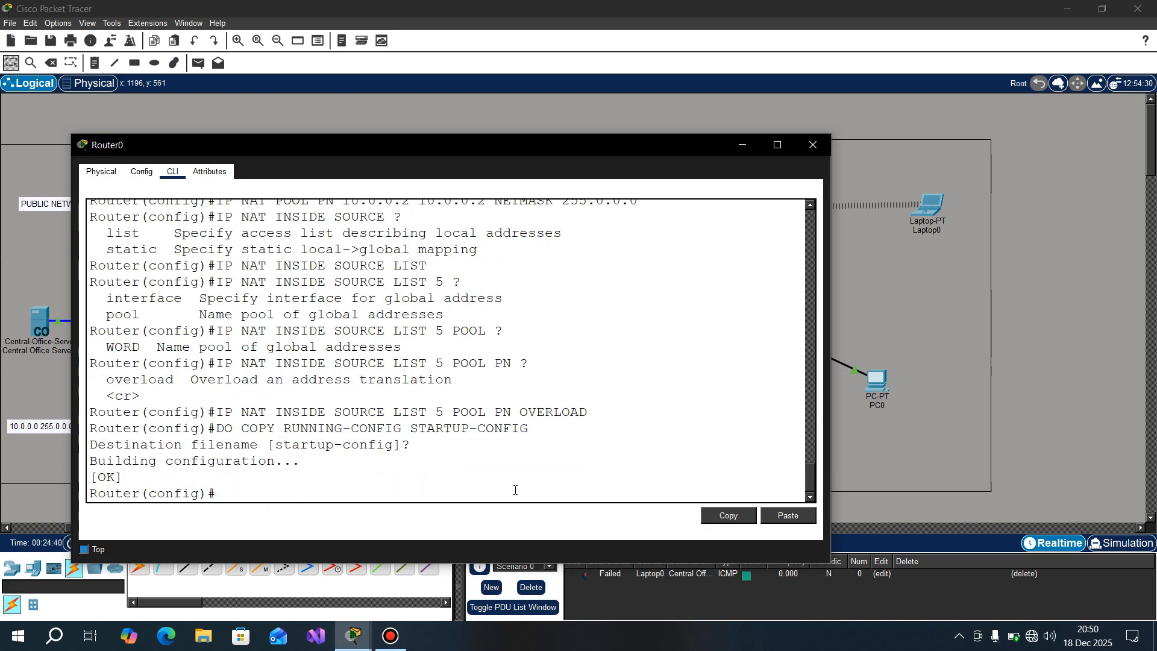
click(808, 150)
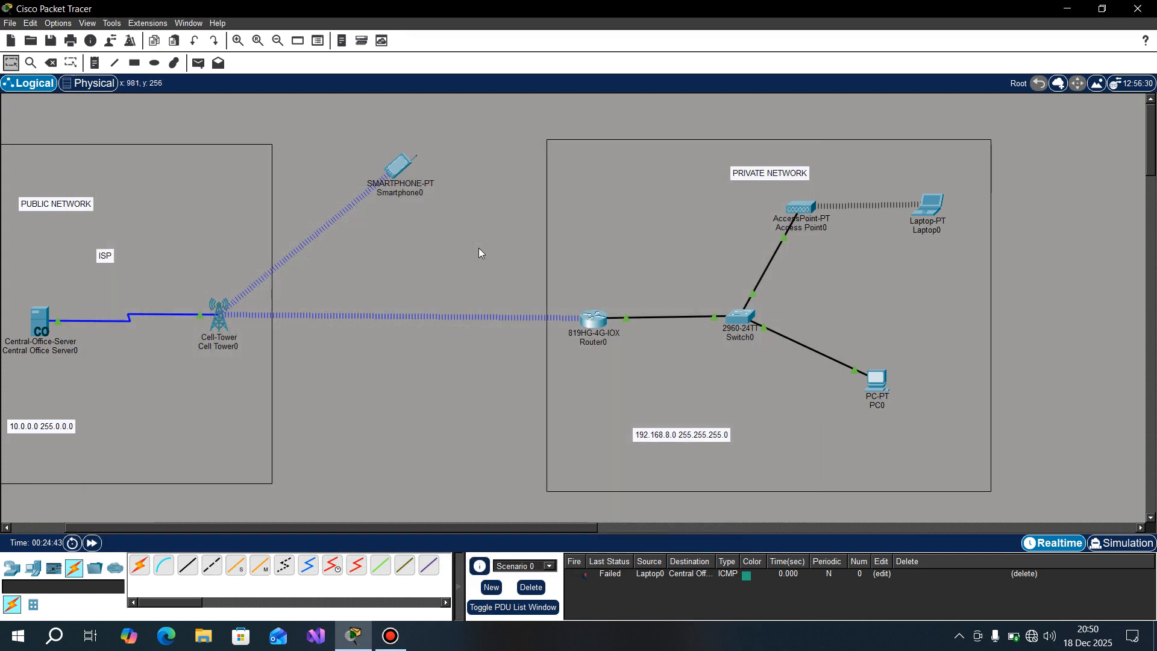
Step: Send a simple PDU from PC0 to Central Office Server0 to test connectivity in realtime
key(p)
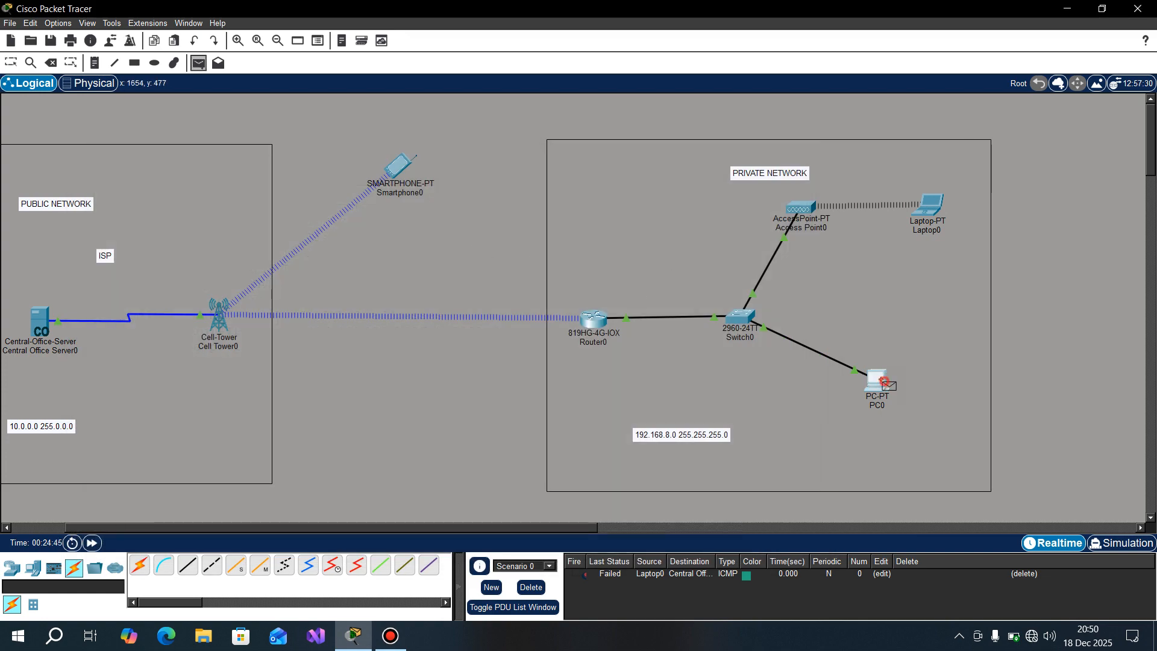
click(877, 379)
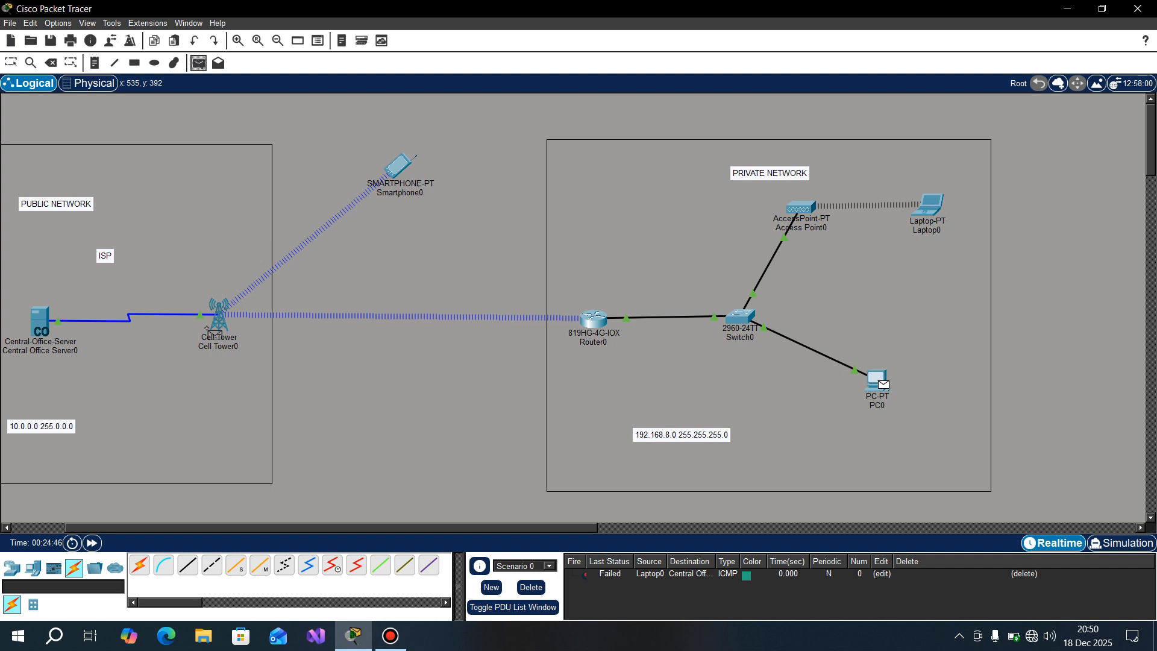
click(41, 324)
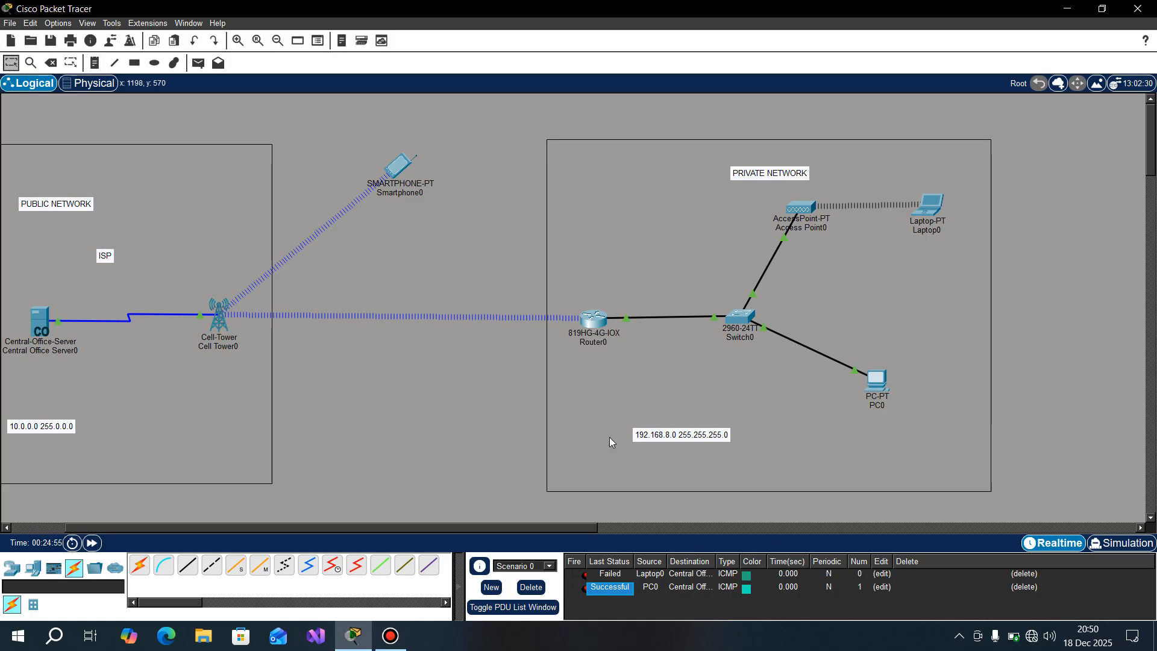
Step: Switch to Simulation mode, start playing the existing PDUs, and delete the scenario to clear them
click(1121, 543)
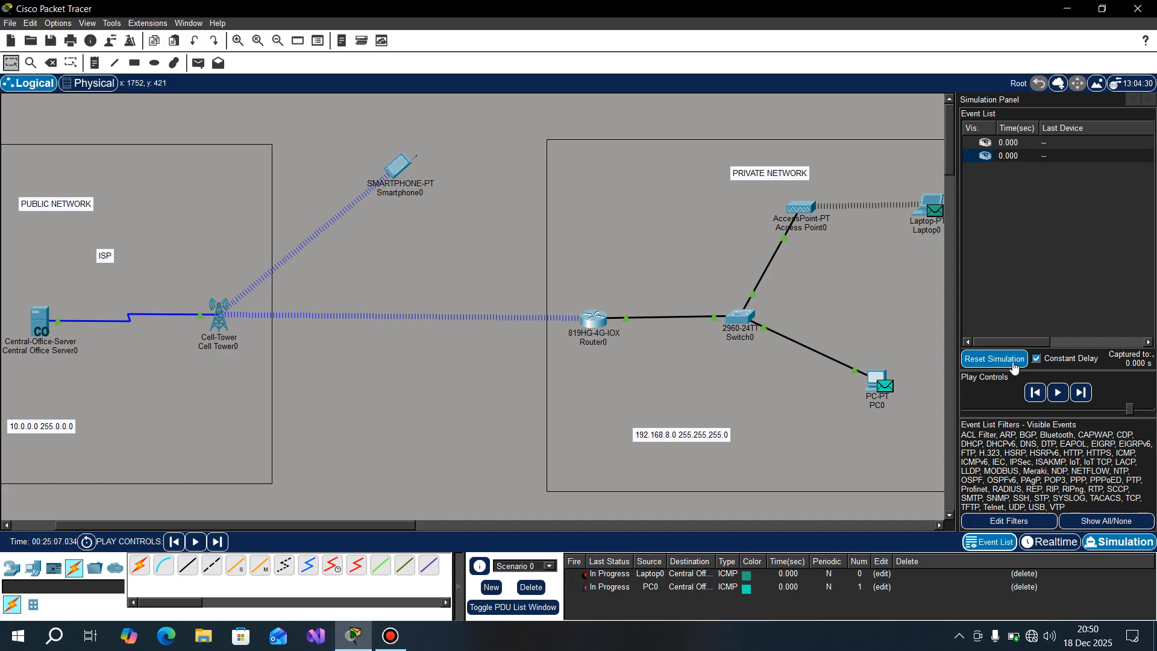
click(1059, 399)
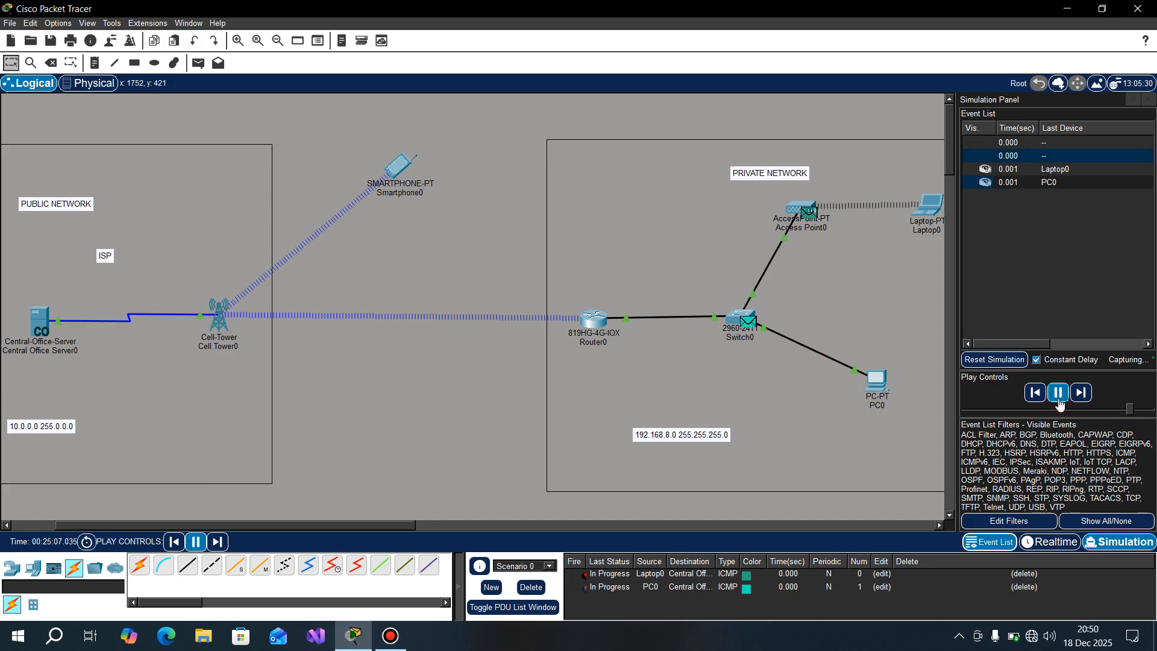
click(531, 587)
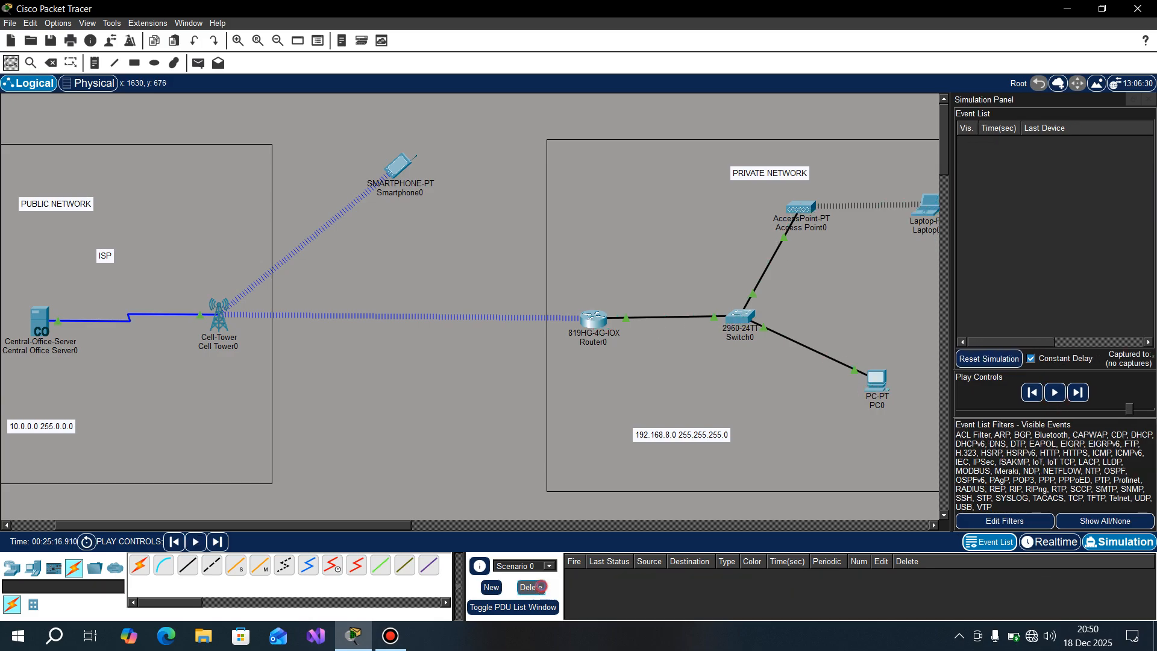
Step: Add a simple PDU from PC0 to Central Office Server0, play the simulation, and pause it when the packet reaches the server
key(p)
click(875, 381)
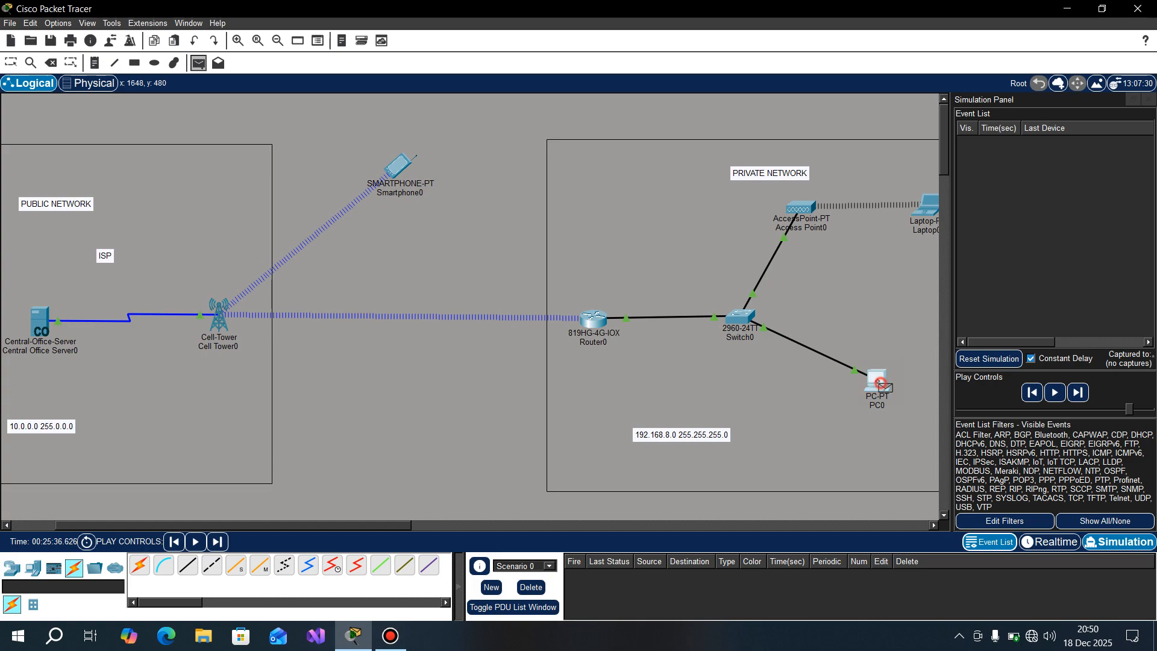
click(33, 320)
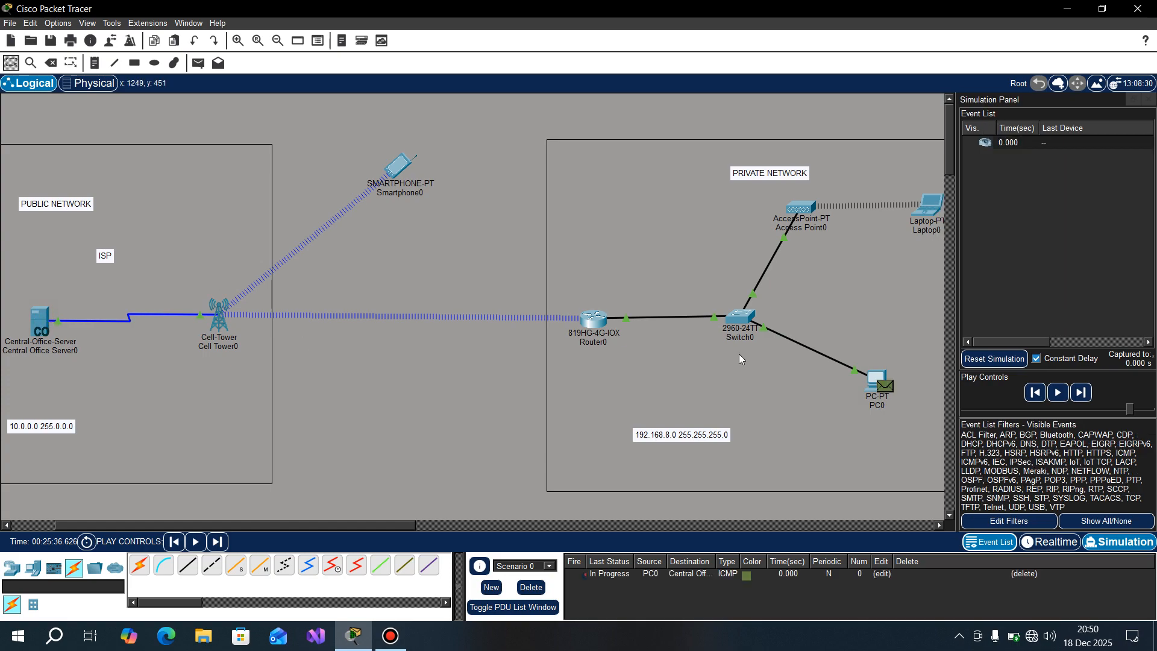
click(1058, 392)
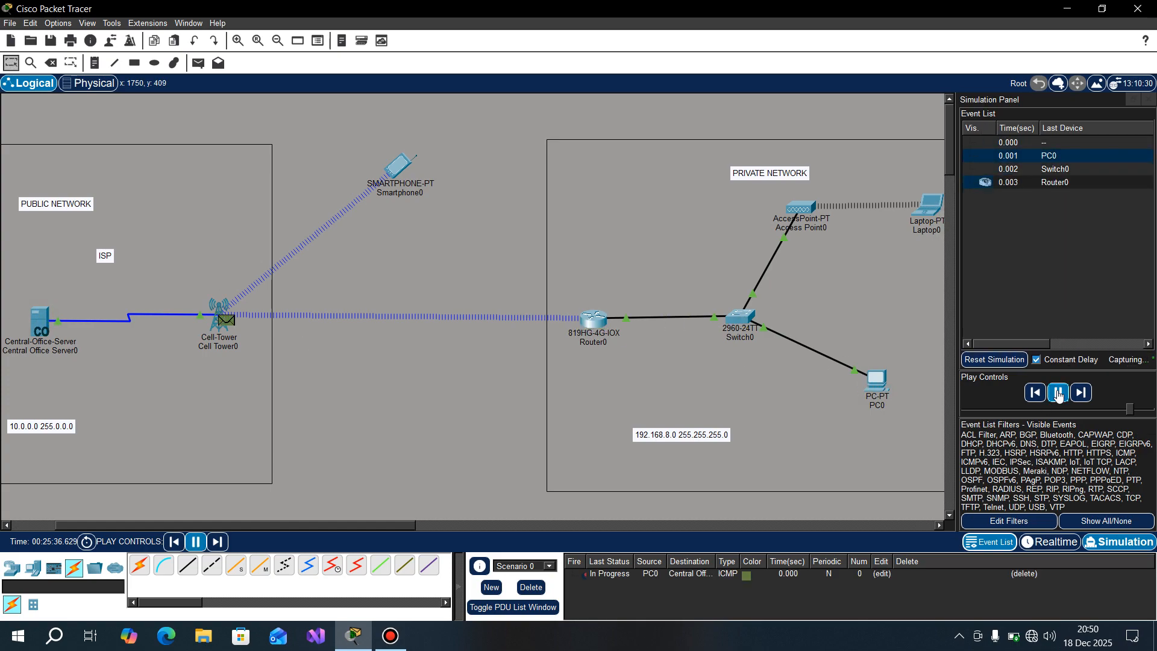
click(1059, 393)
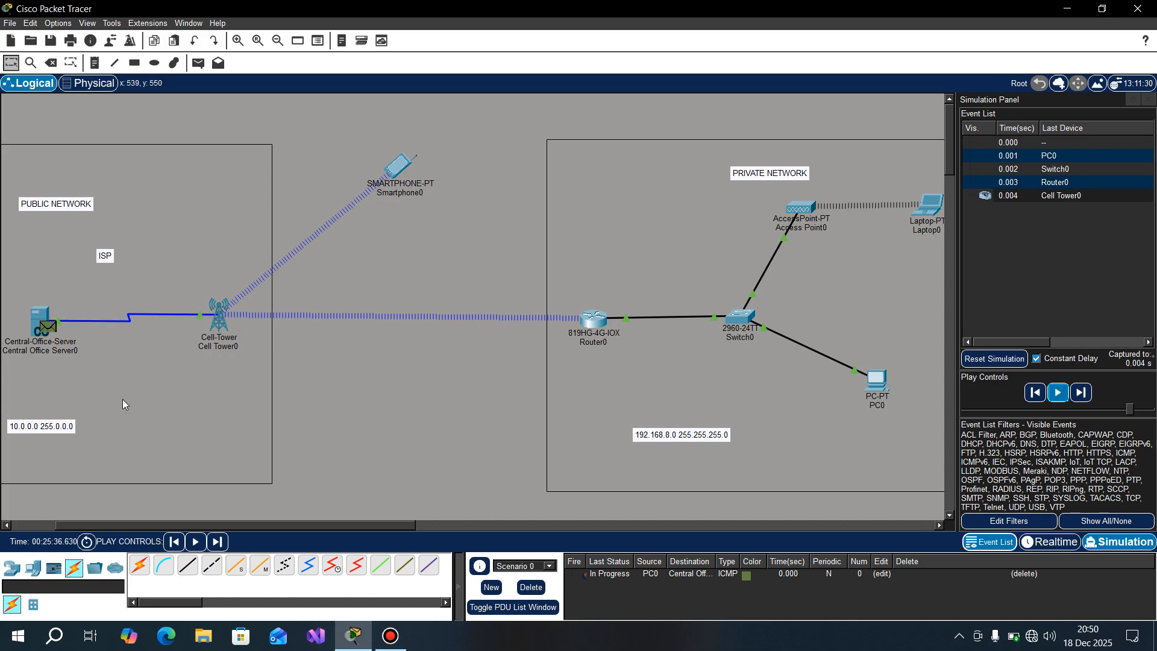
Step: Examine the packet's OSI layer source and destination addresses at Central Office Server0, close the details, and return to Realtime mode
click(50, 330)
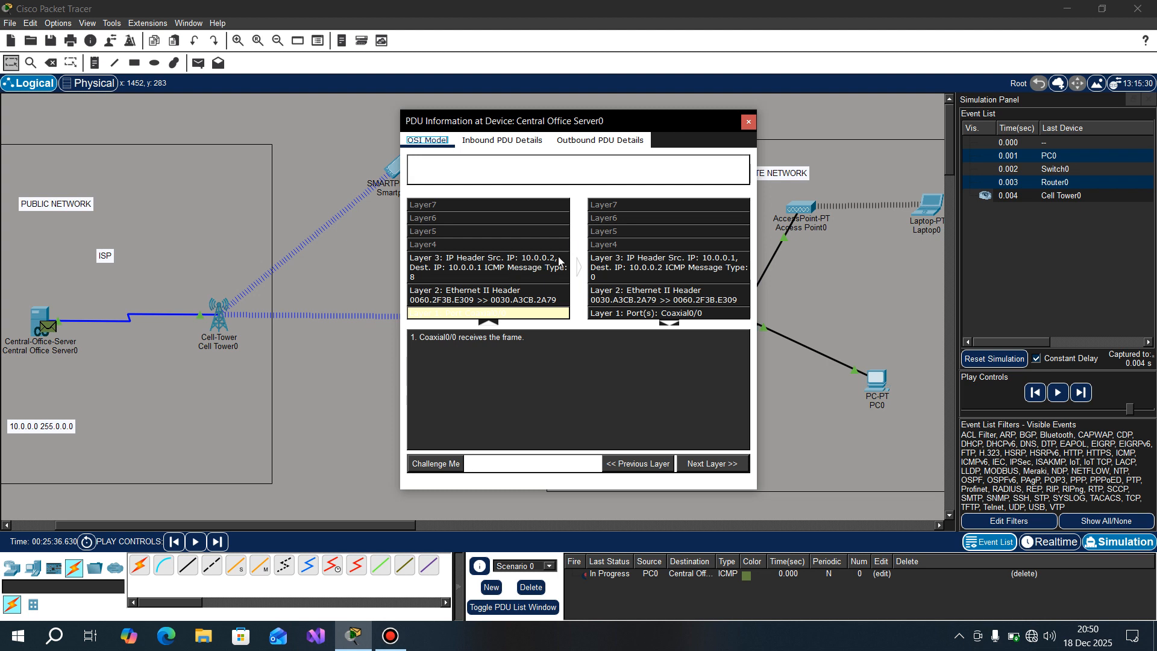
drag(663, 117, 362, 149)
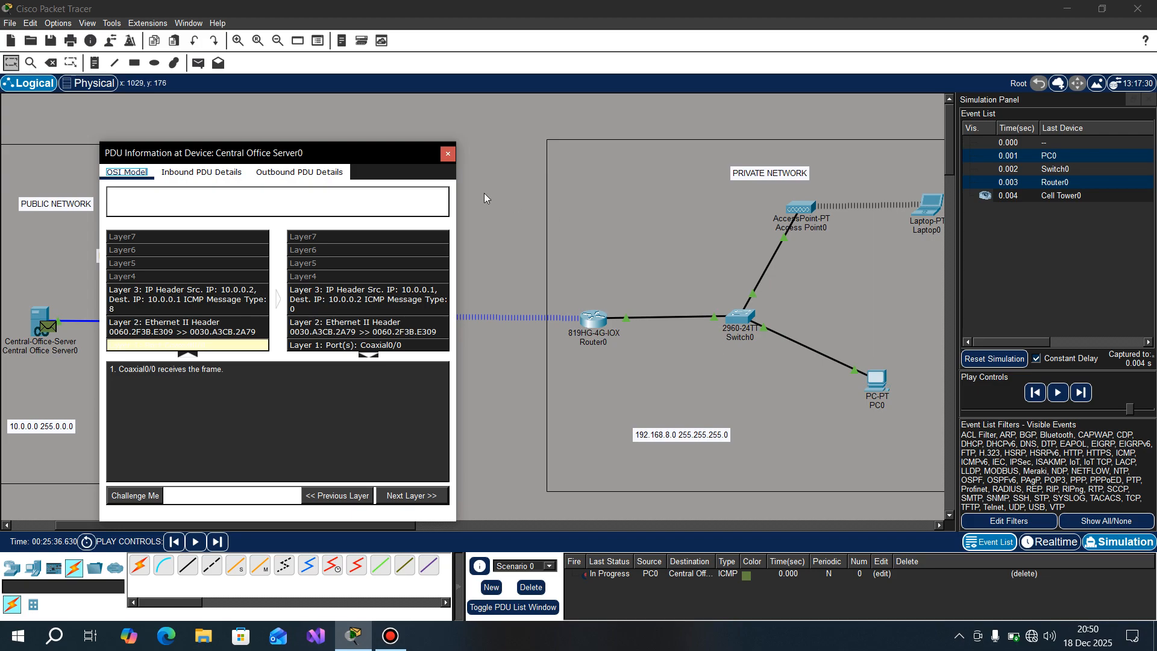
click(449, 155)
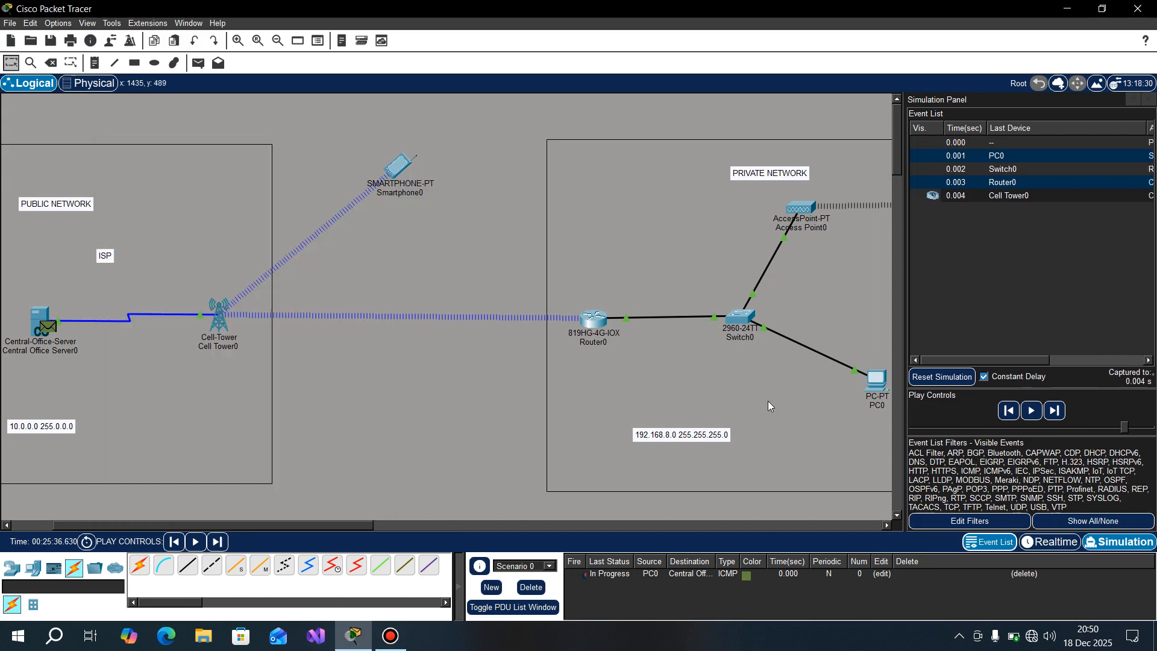
click(1046, 546)
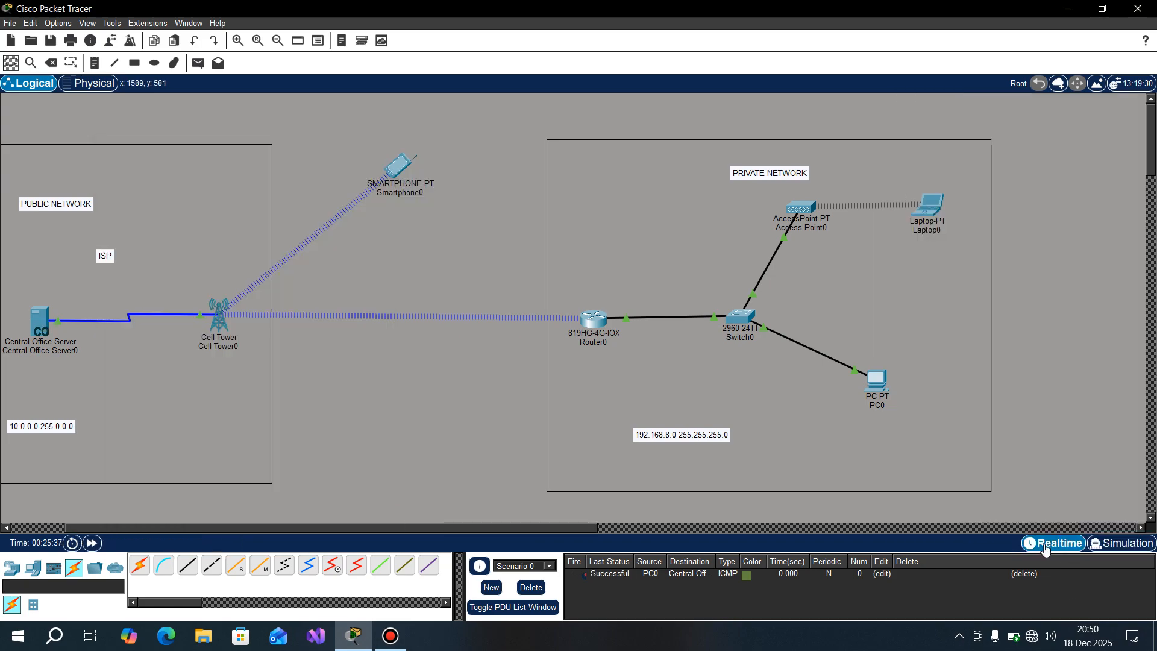